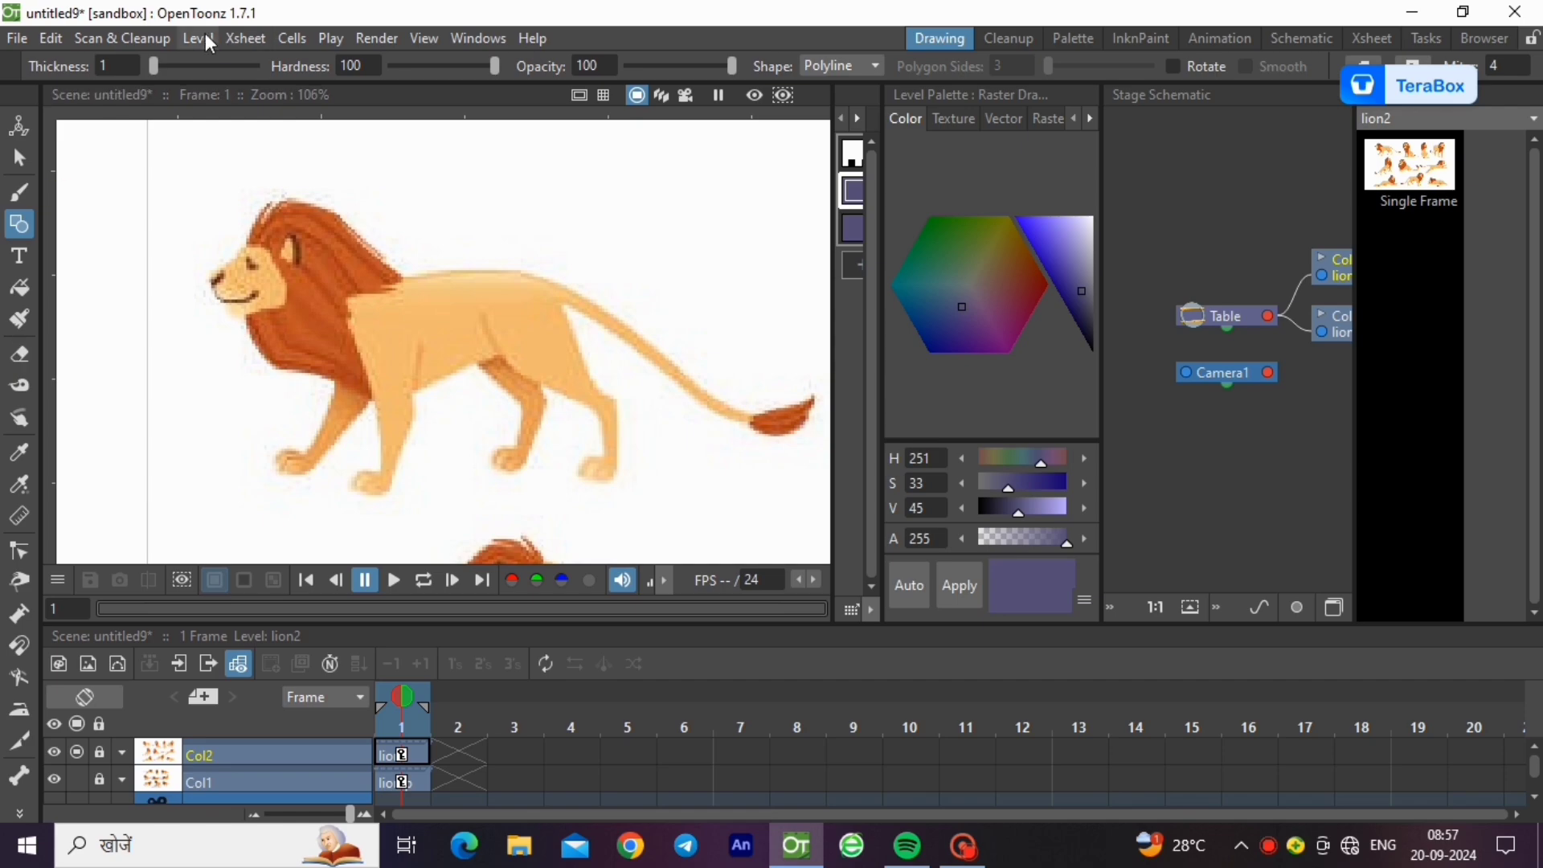
- Create a new vector level and rename its column to a1
click(198, 37)
mouse_move(213, 65)
click(514, 65)
click(818, 675)
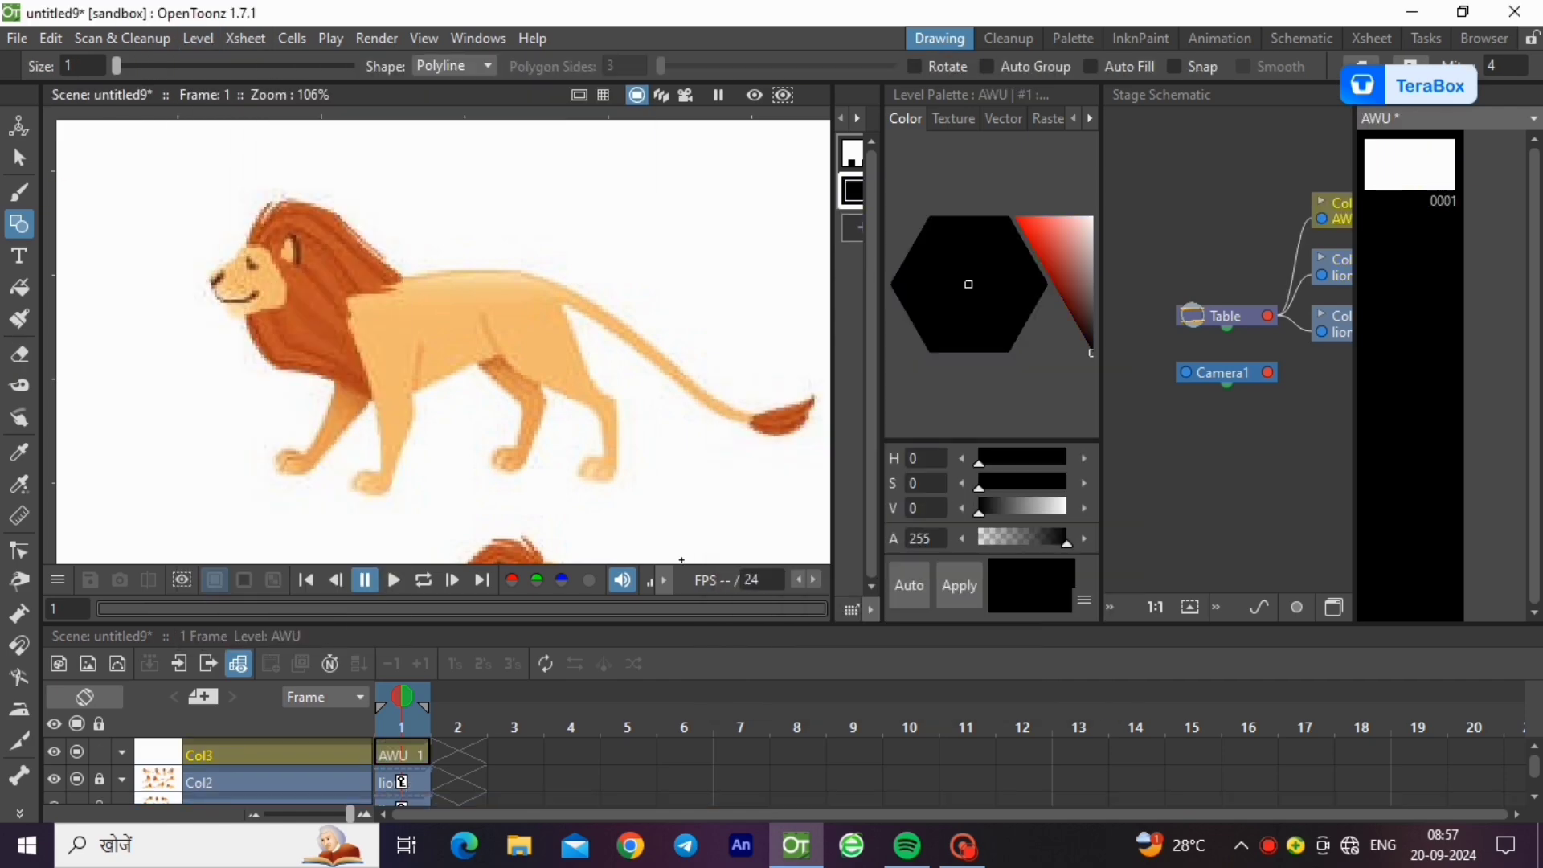
double_click(230, 762)
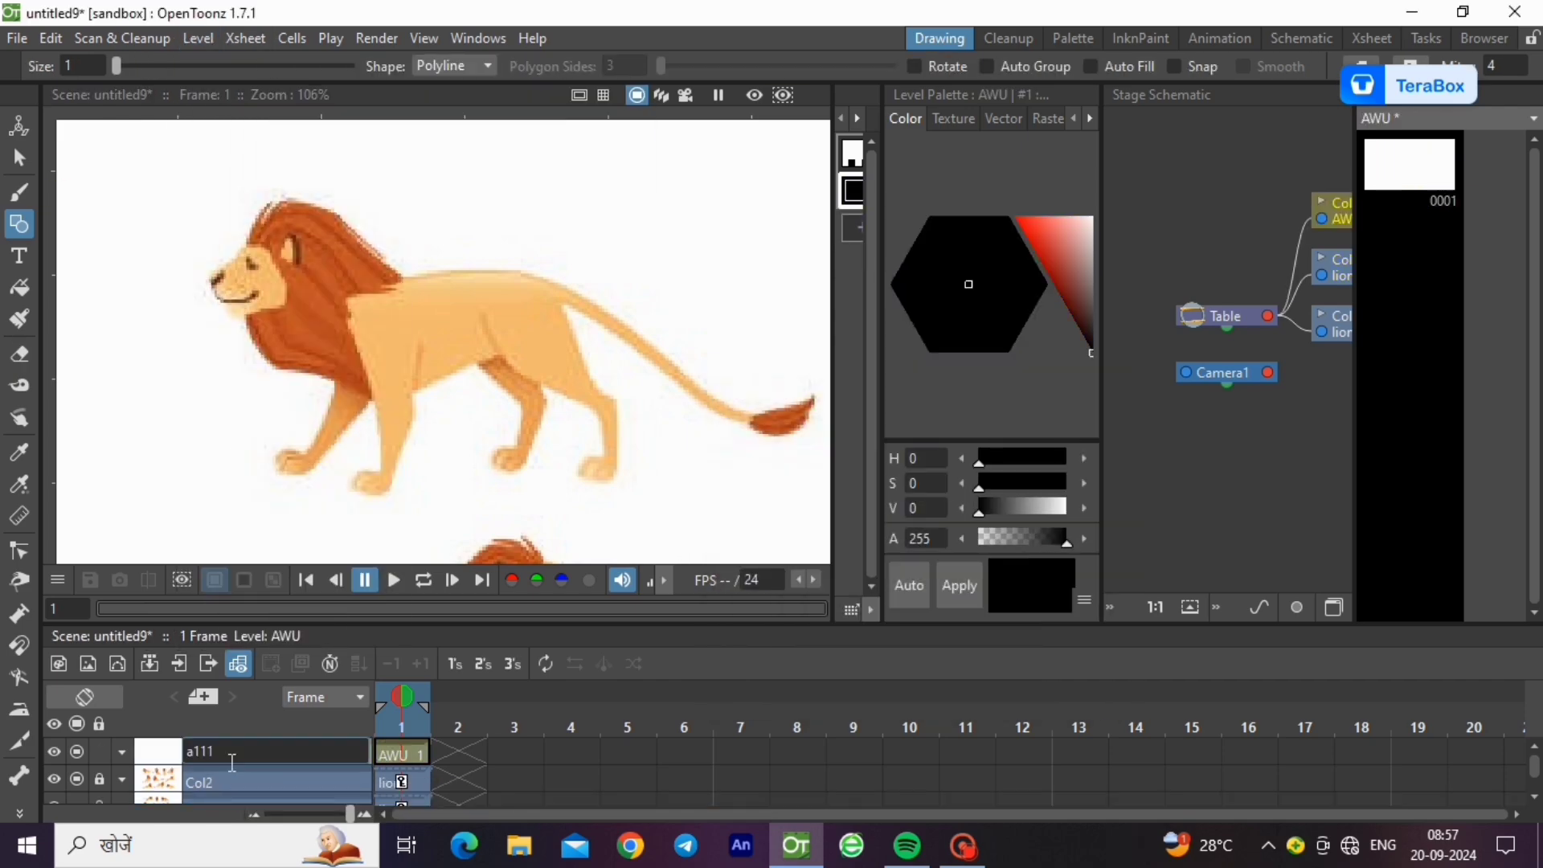
text(a1)
key(Return)
- Trace a closed polyline around the lion's head and mane on the a1 column
scroll(215, 197, up, 3)
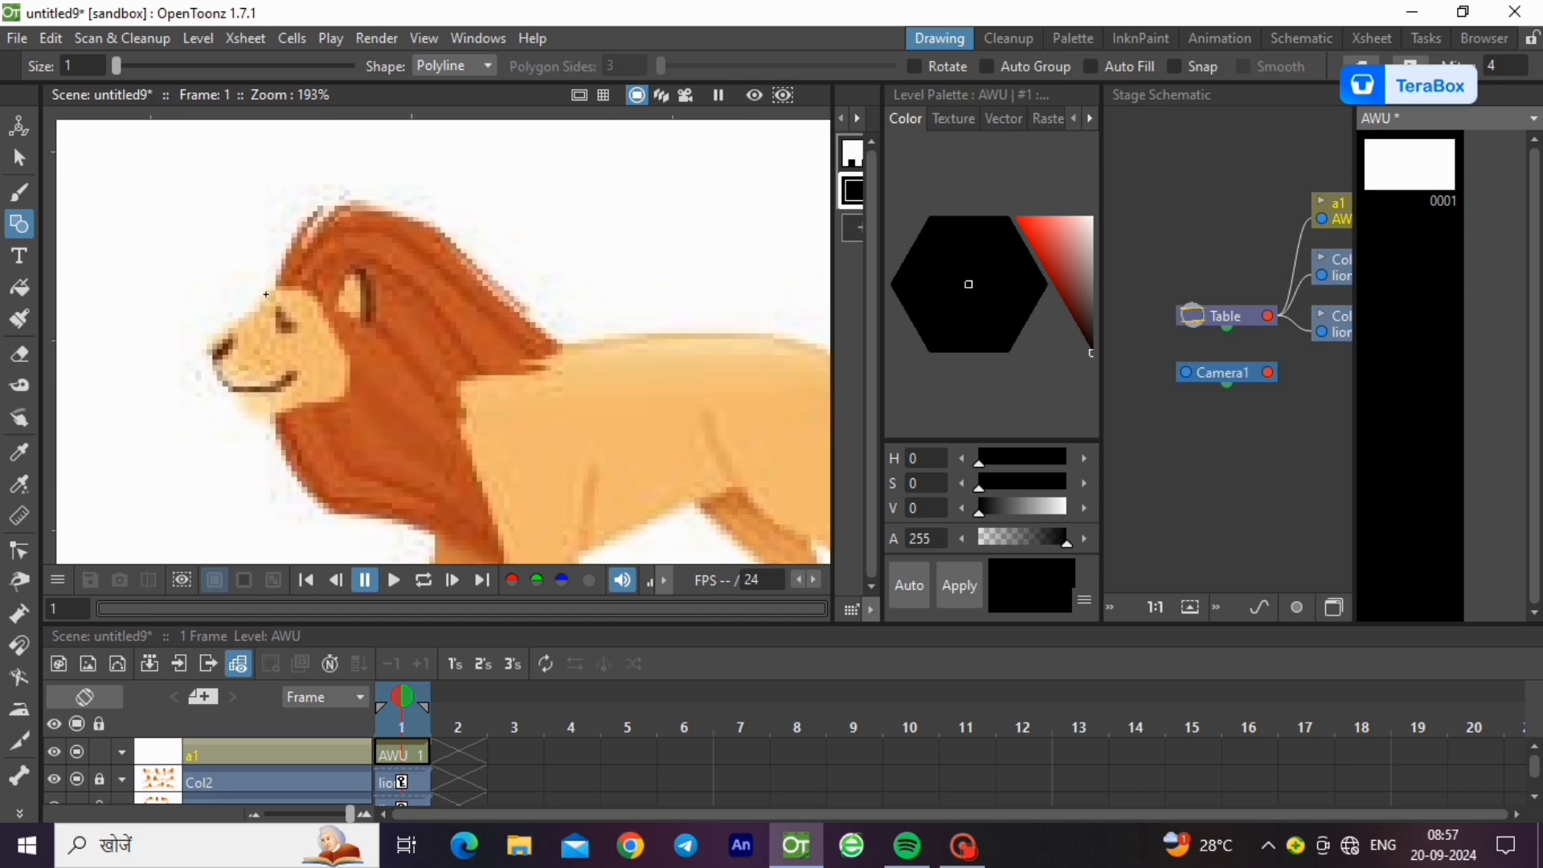
click(460, 68)
click(442, 156)
click(272, 416)
scroll(129, 300, down, 2)
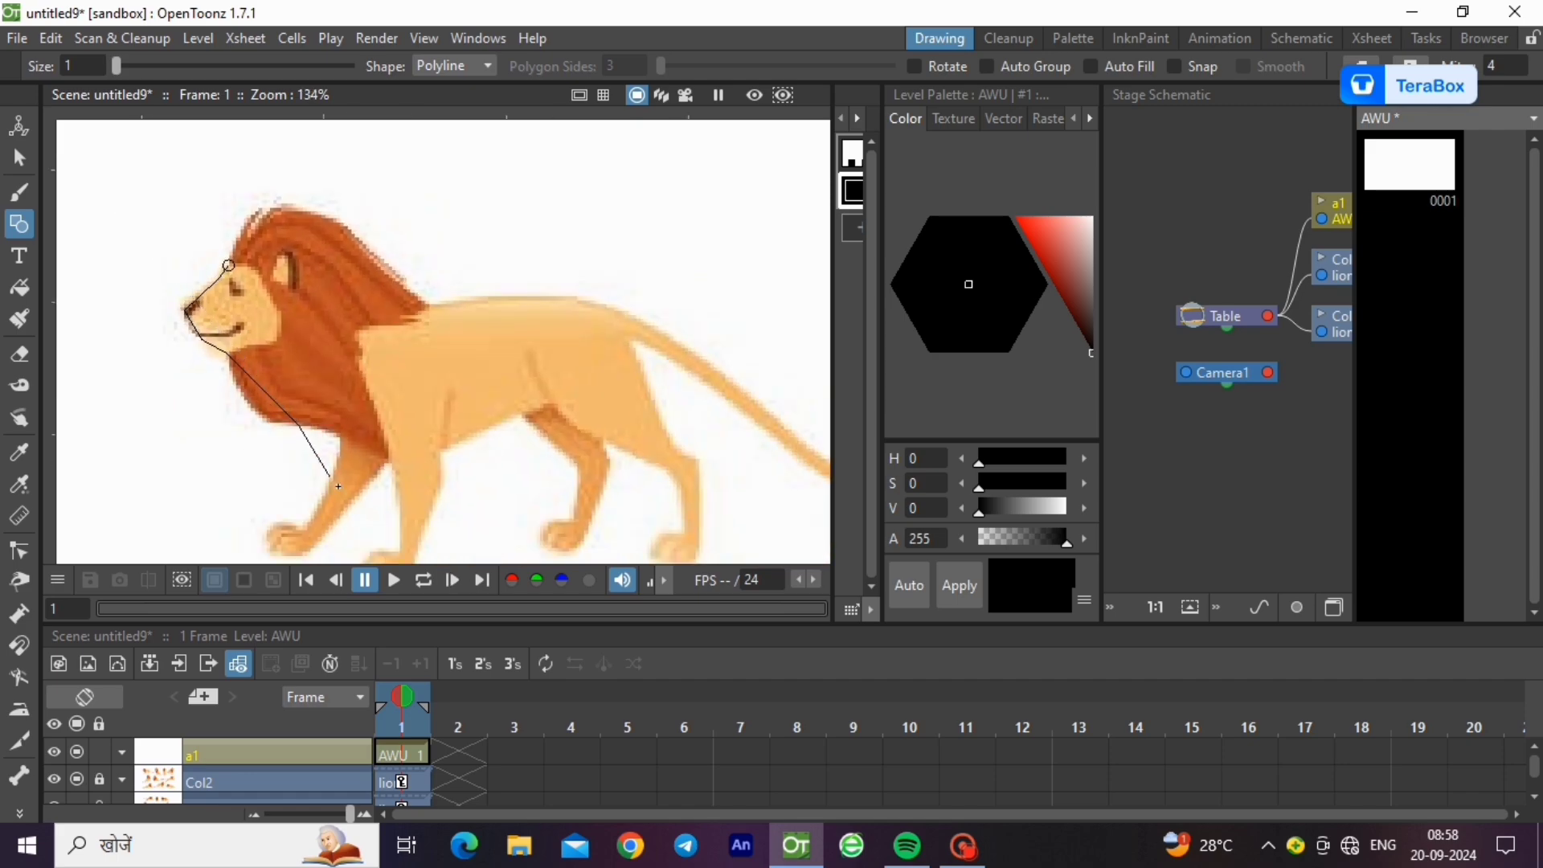
scroll(339, 486, up, 2)
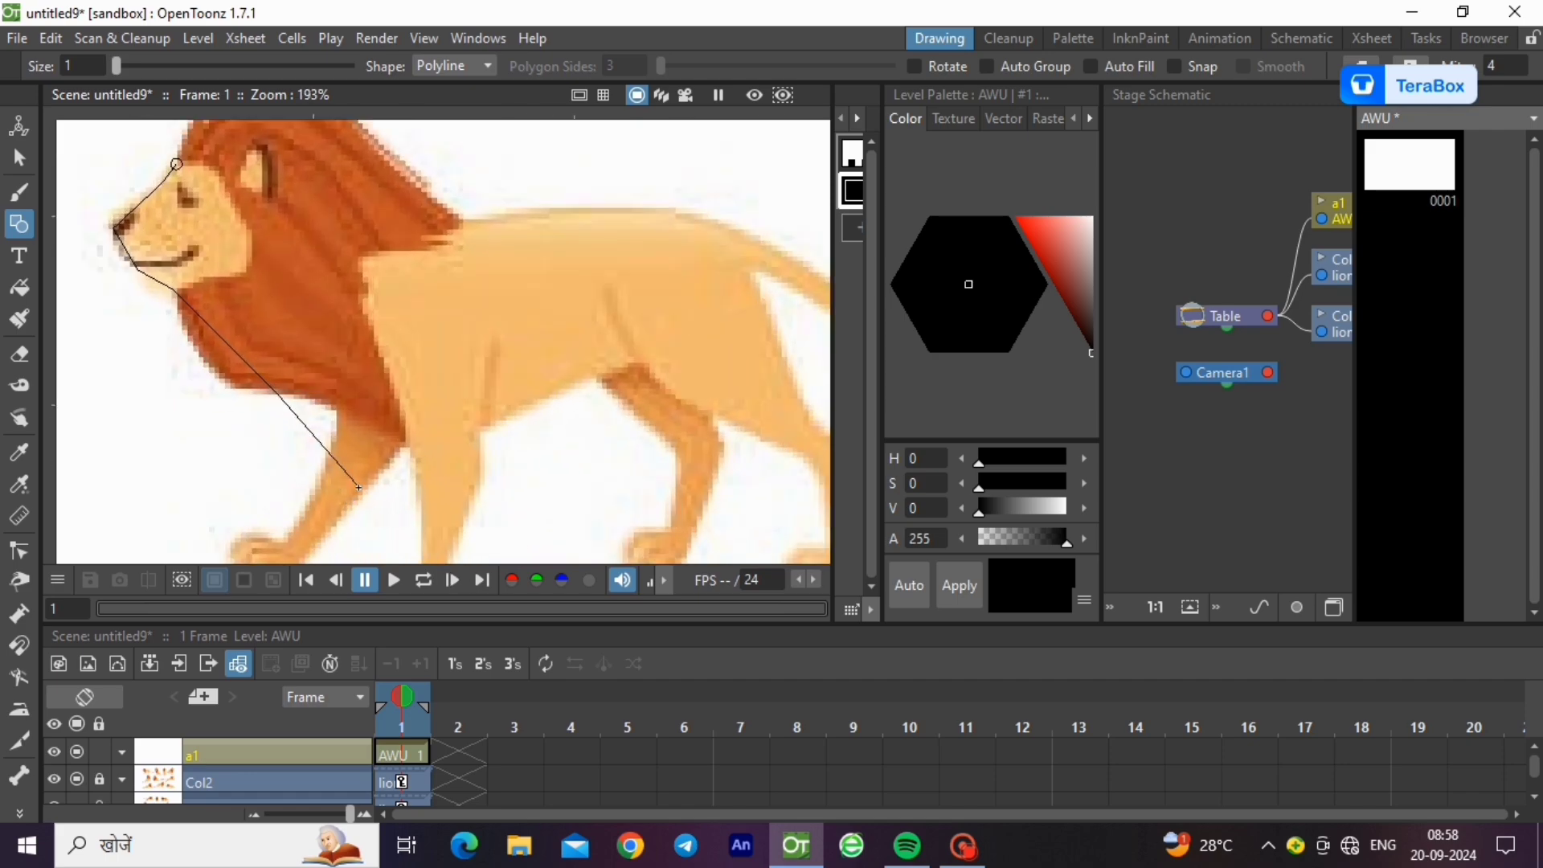
click(407, 442)
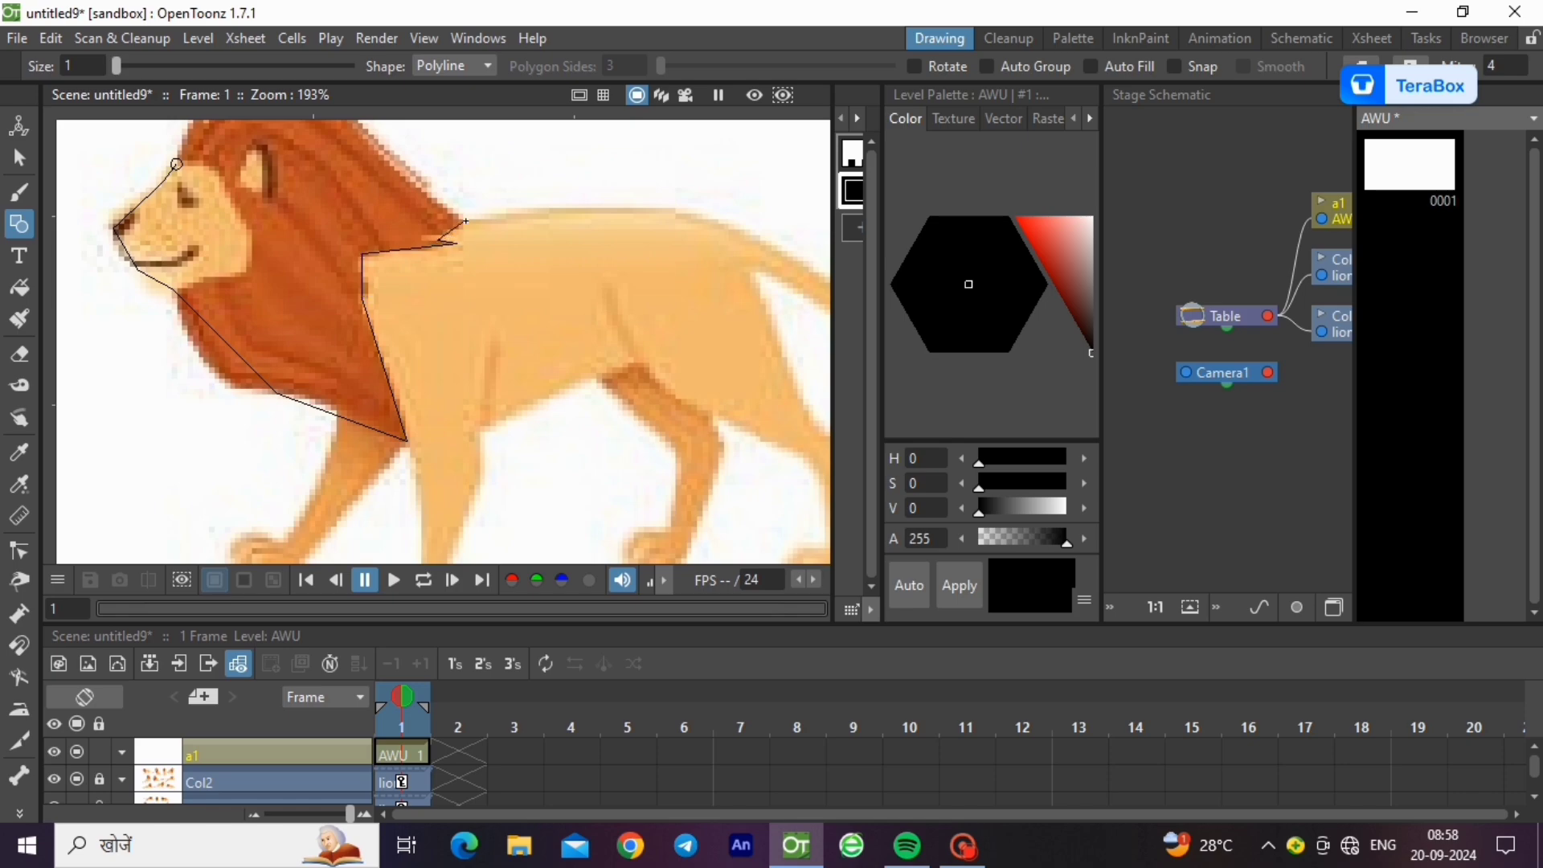
click(452, 240)
scroll(690, 345, down, 2)
scroll(404, 136, up, 4)
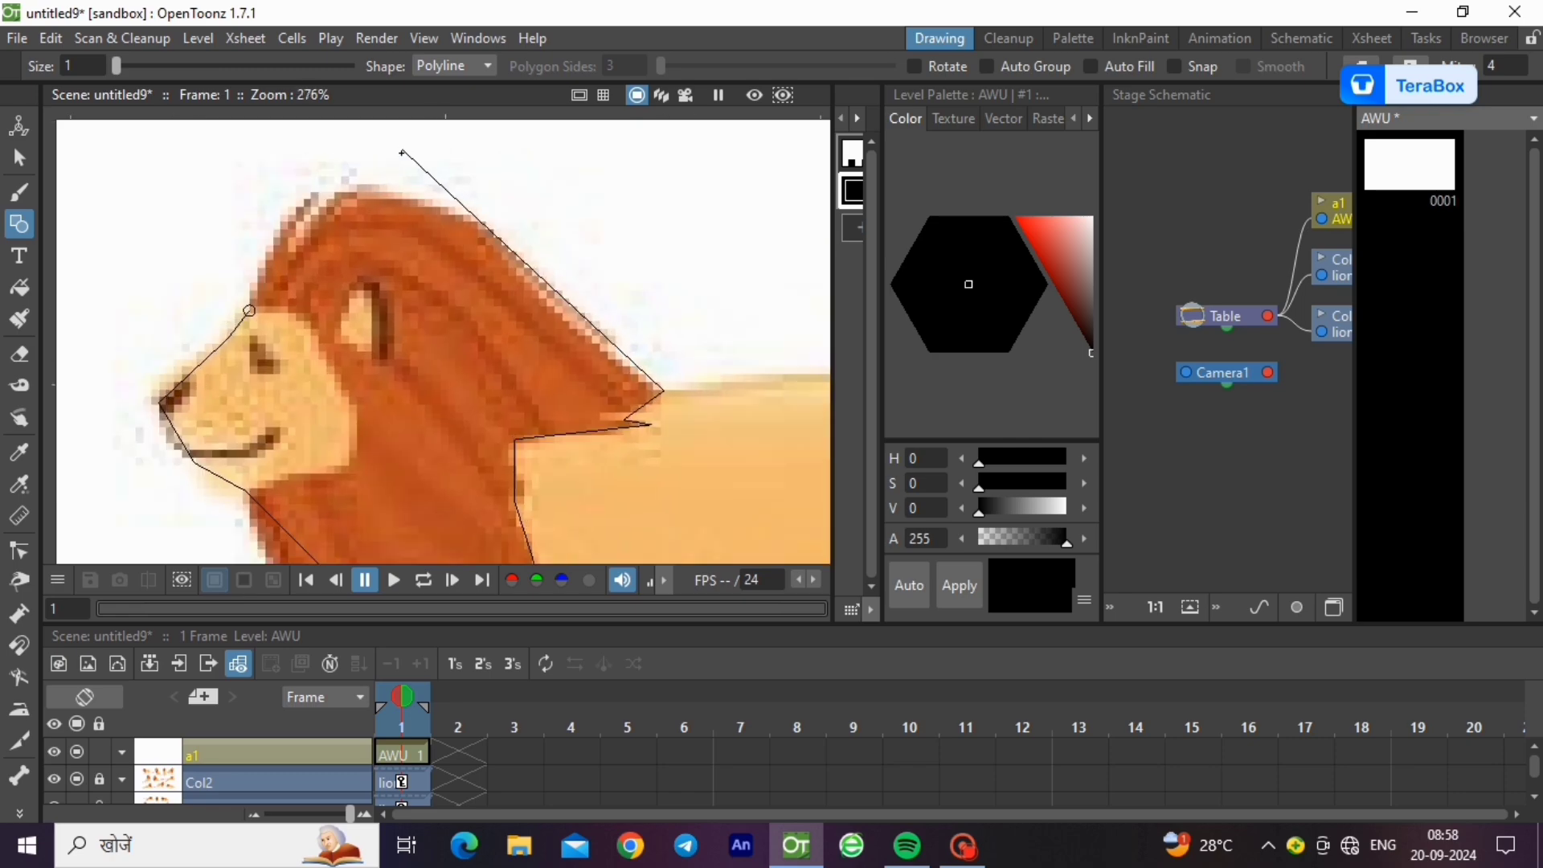
click(398, 193)
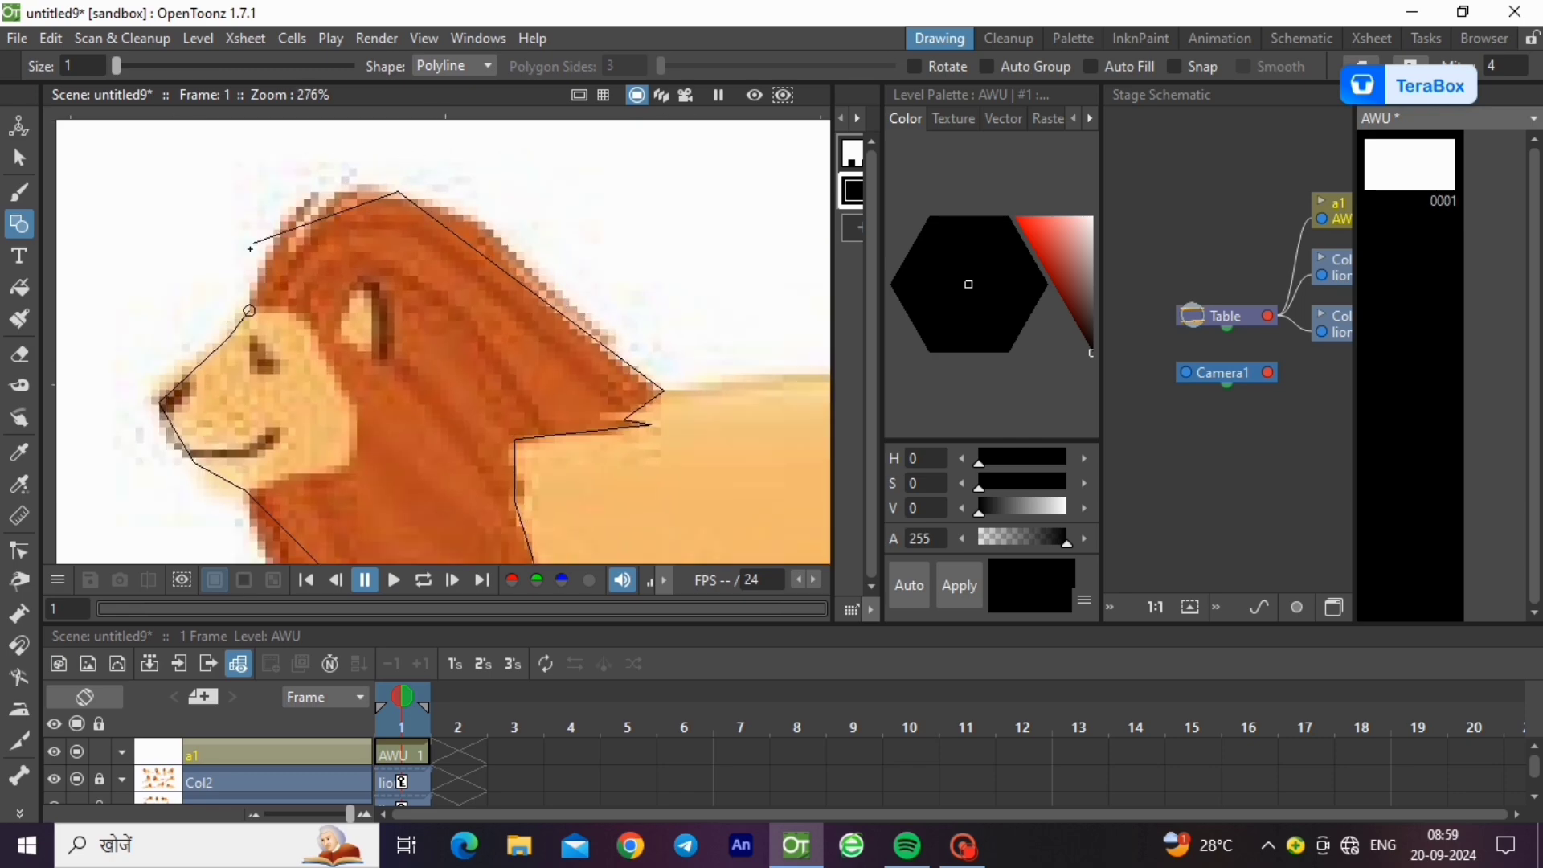
click(249, 310)
- Reduce the stroke thickness of the head and mane outline
key(s)
scroll(261, 175, down, 1)
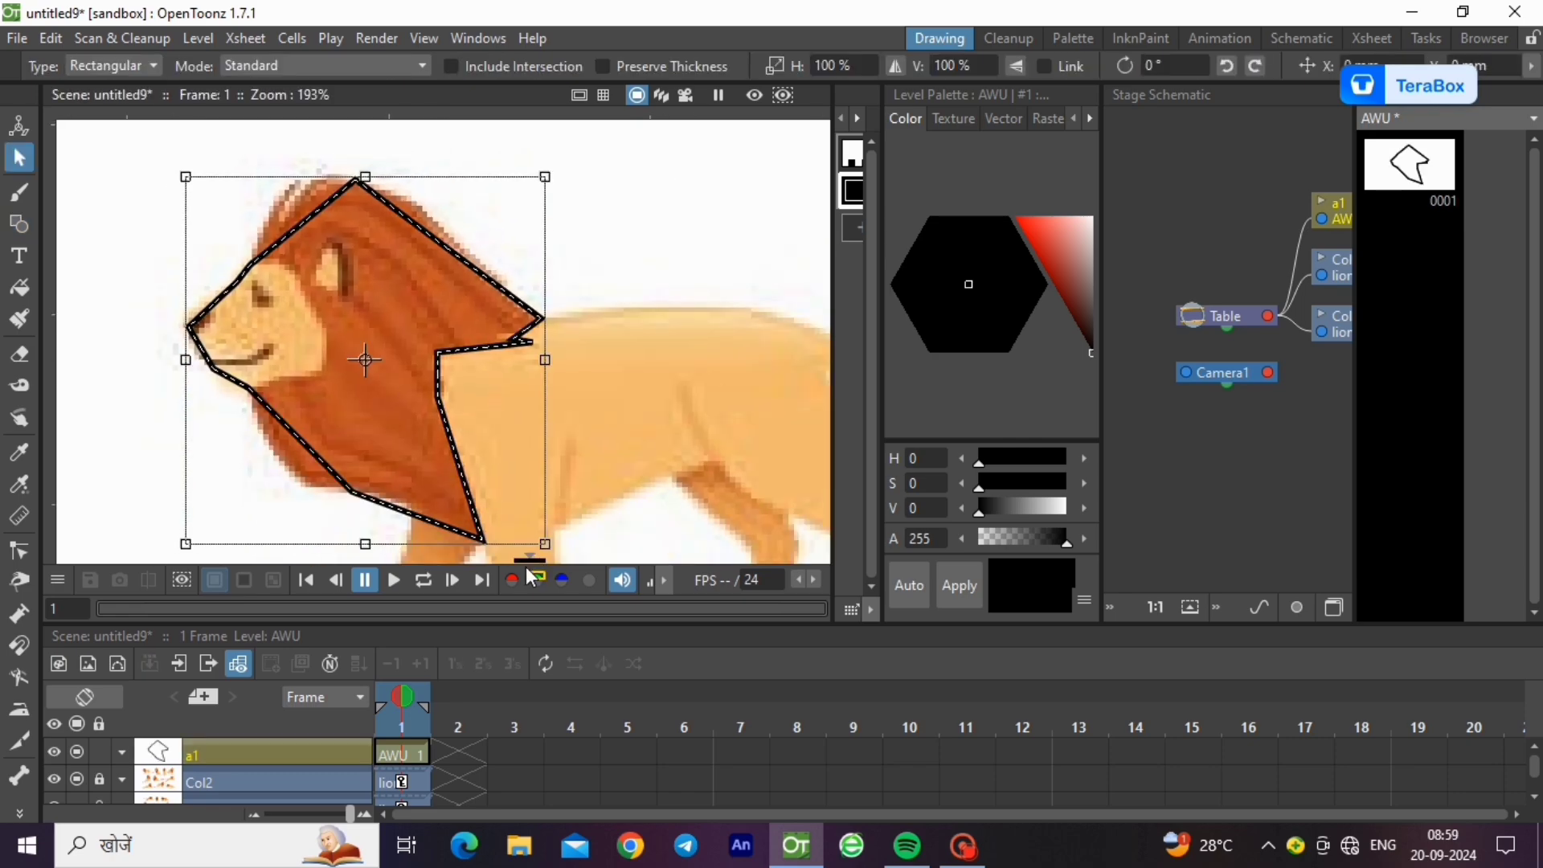
drag(528, 551, 526, 563)
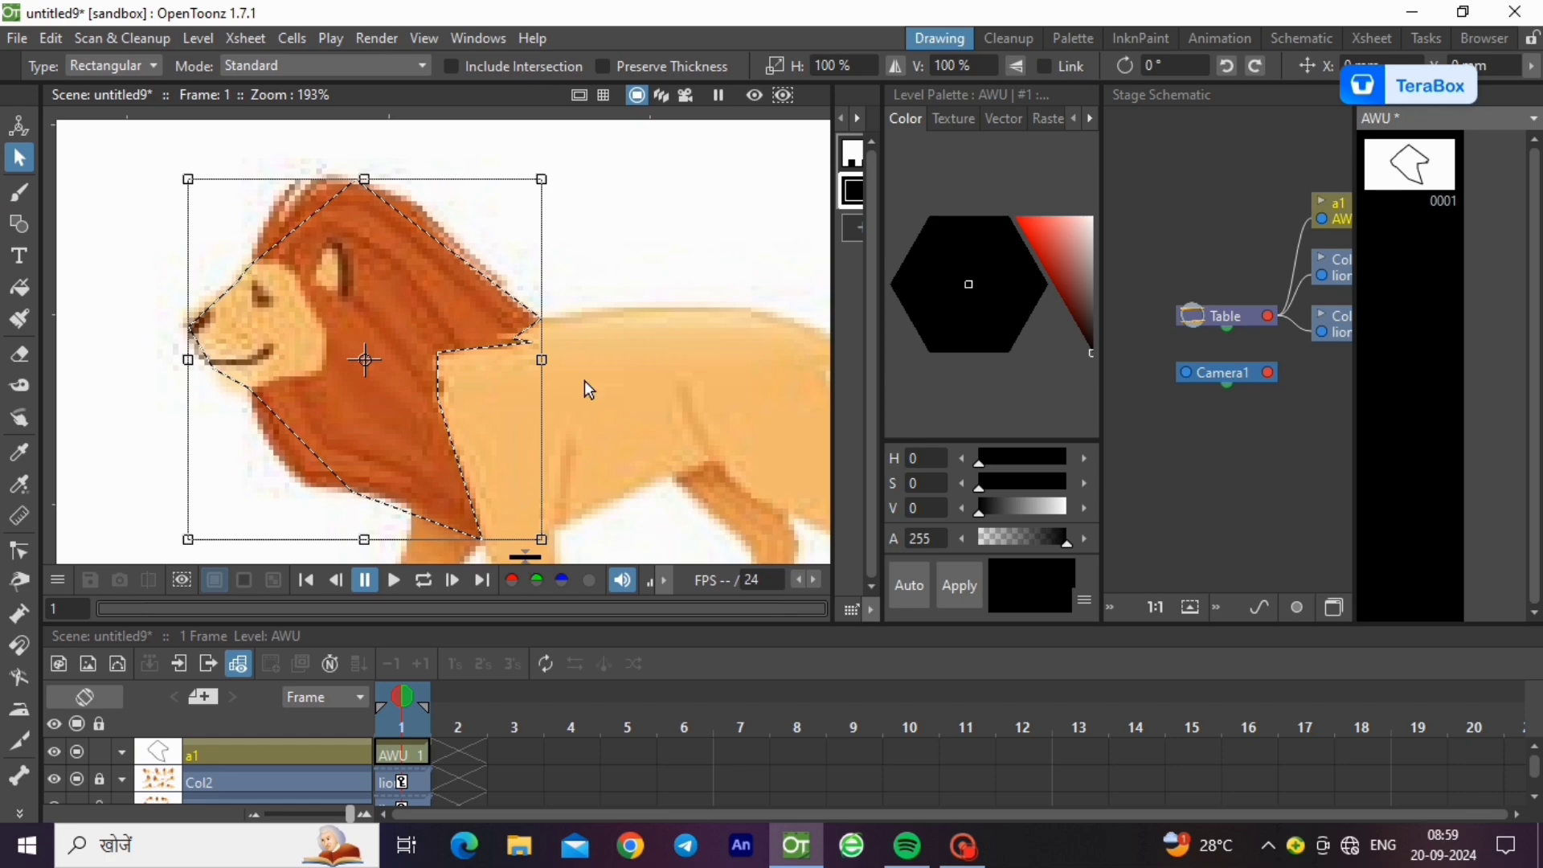
- Curve the outline segments over the crown and back of the mane to match the reference
click(19, 551)
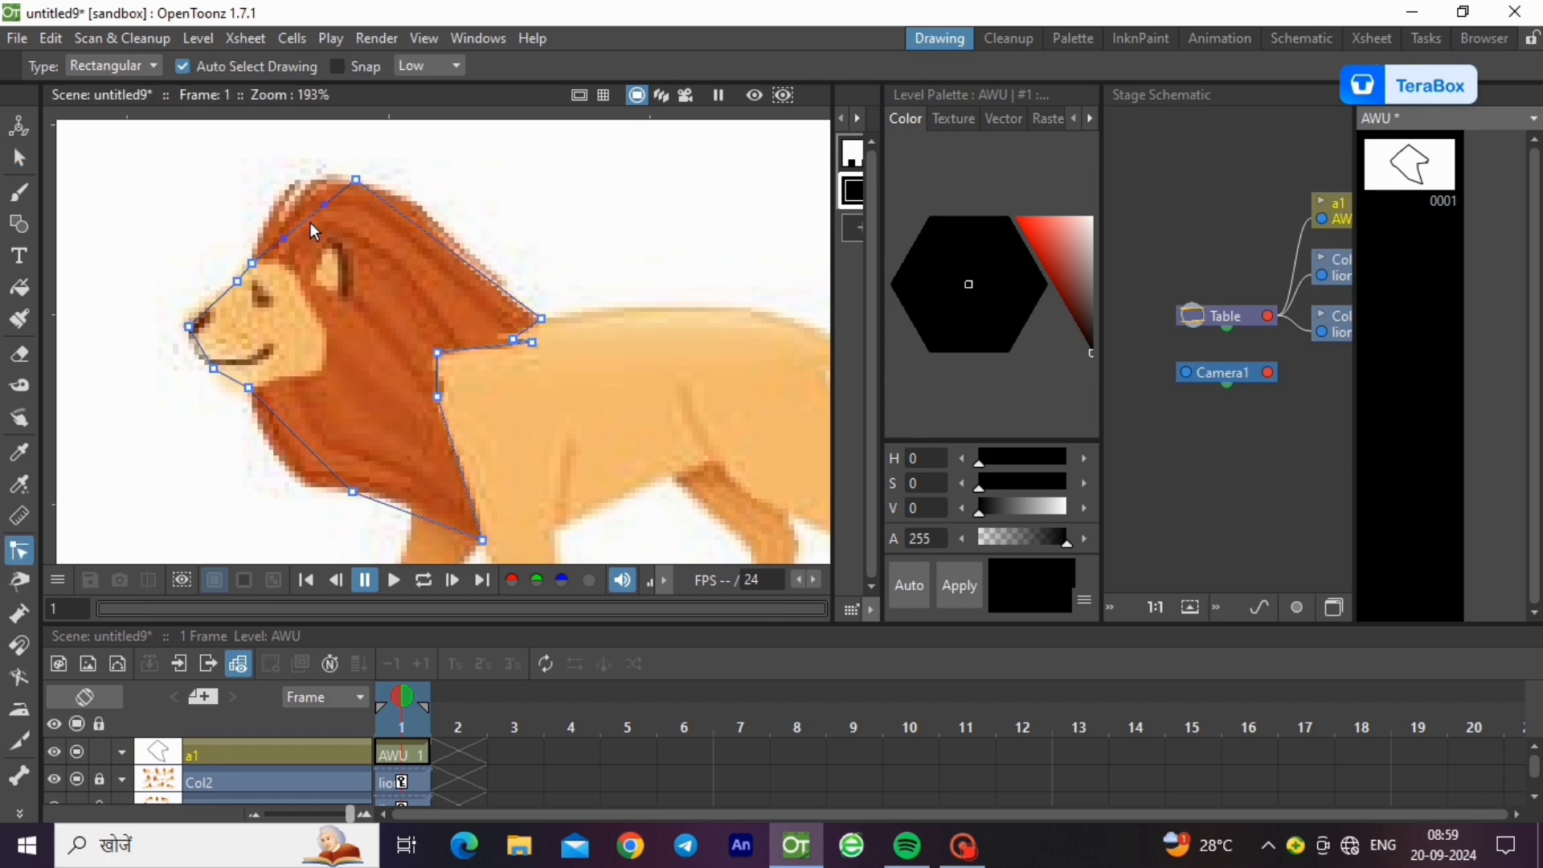
drag(310, 221, 296, 189)
drag(407, 219, 500, 290)
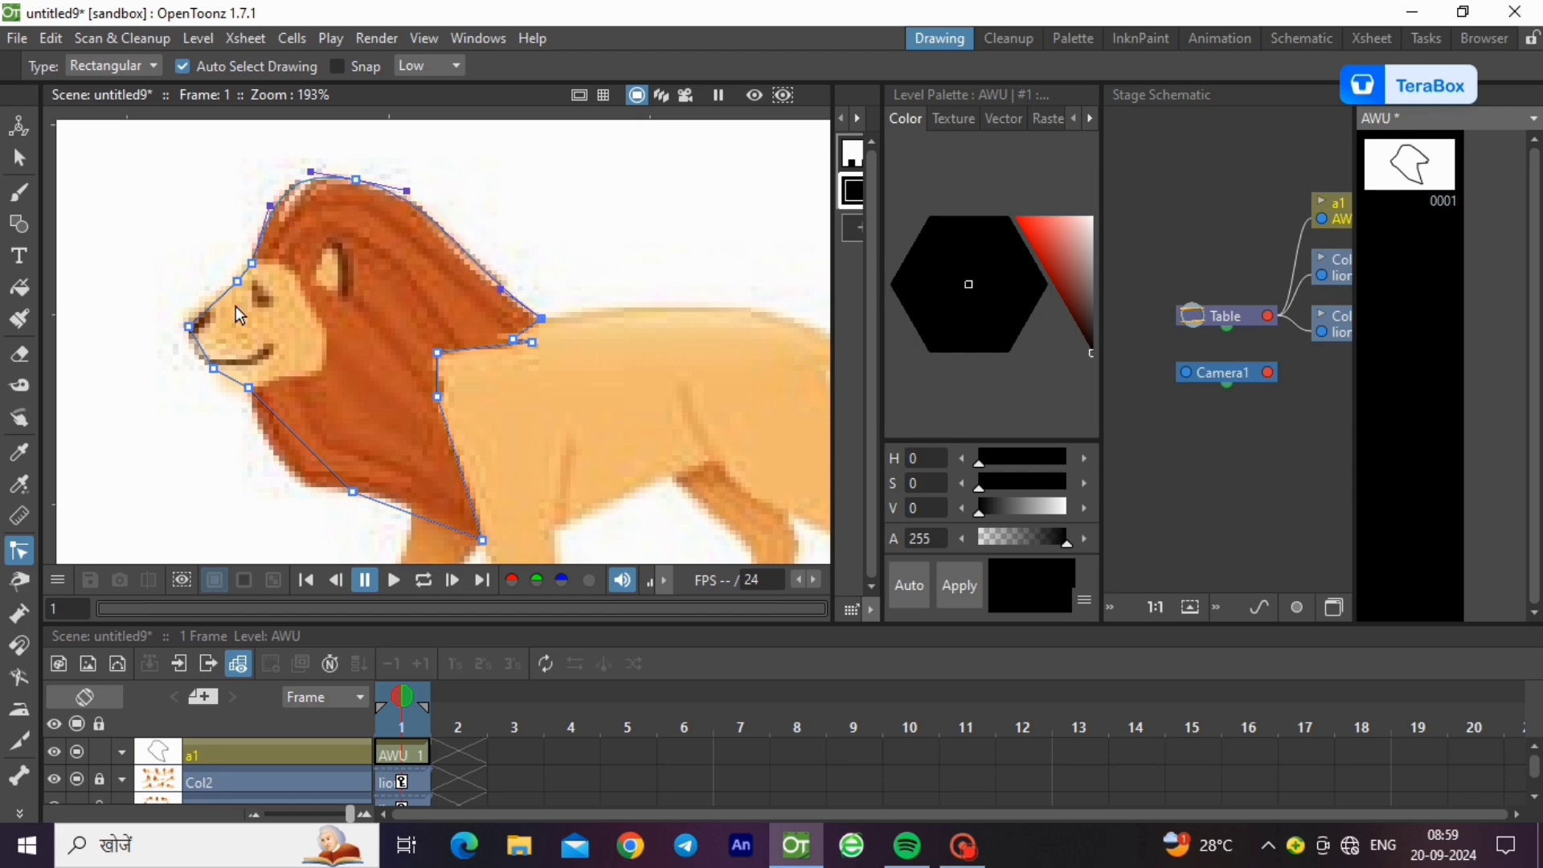
- Bend the face part of the outline to follow the lion's forehead, nose and chin
scroll(200, 302, up, 8)
drag(209, 332, 158, 335)
scroll(169, 245, down, 2)
scroll(155, 349, up, 3)
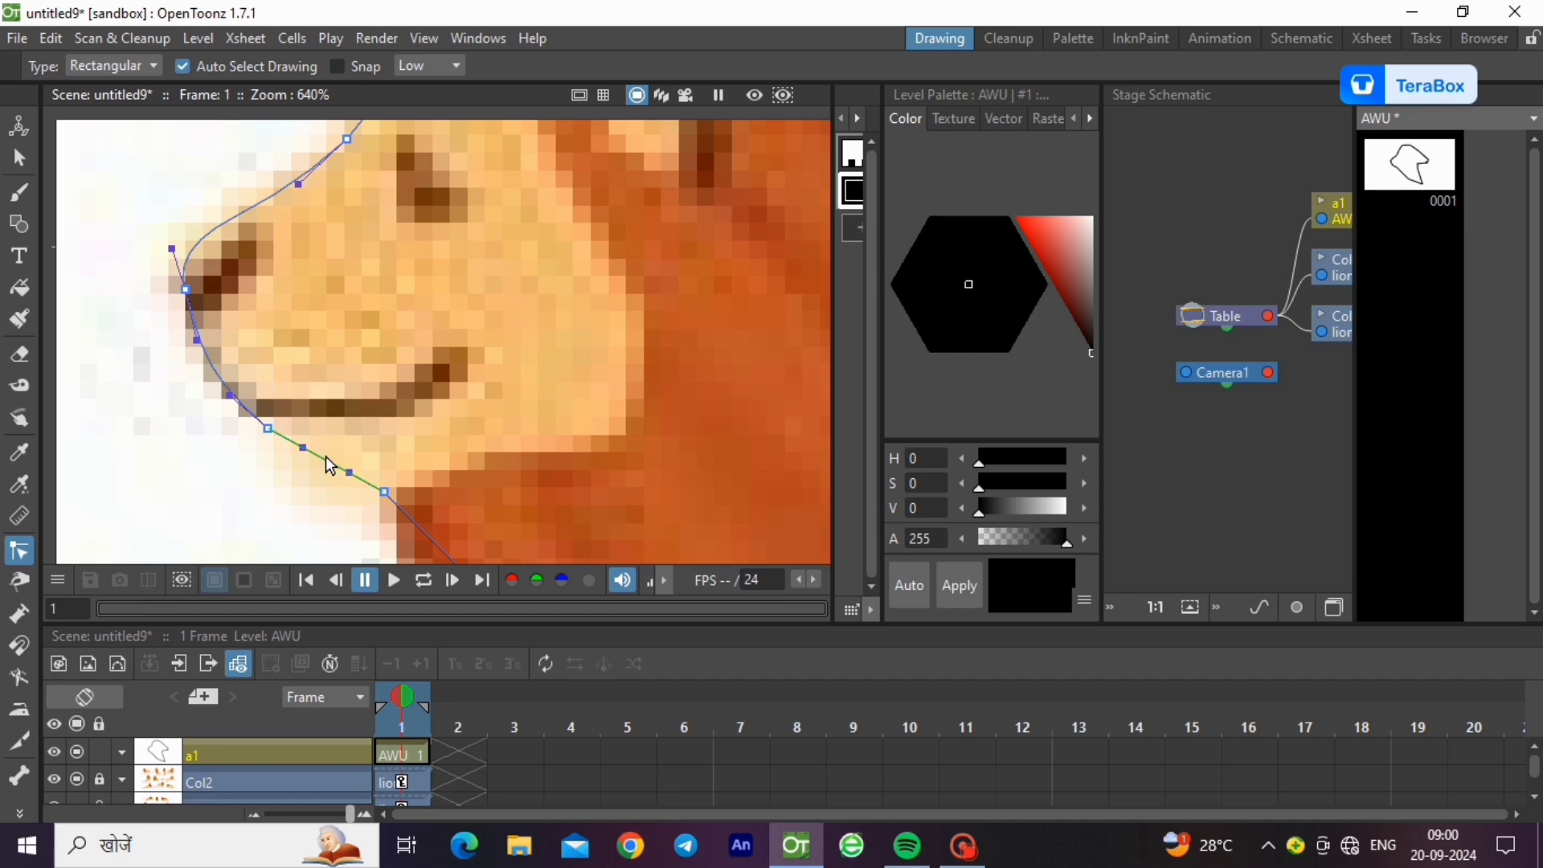
scroll(326, 455, down, 4)
scroll(315, 374, up, 2)
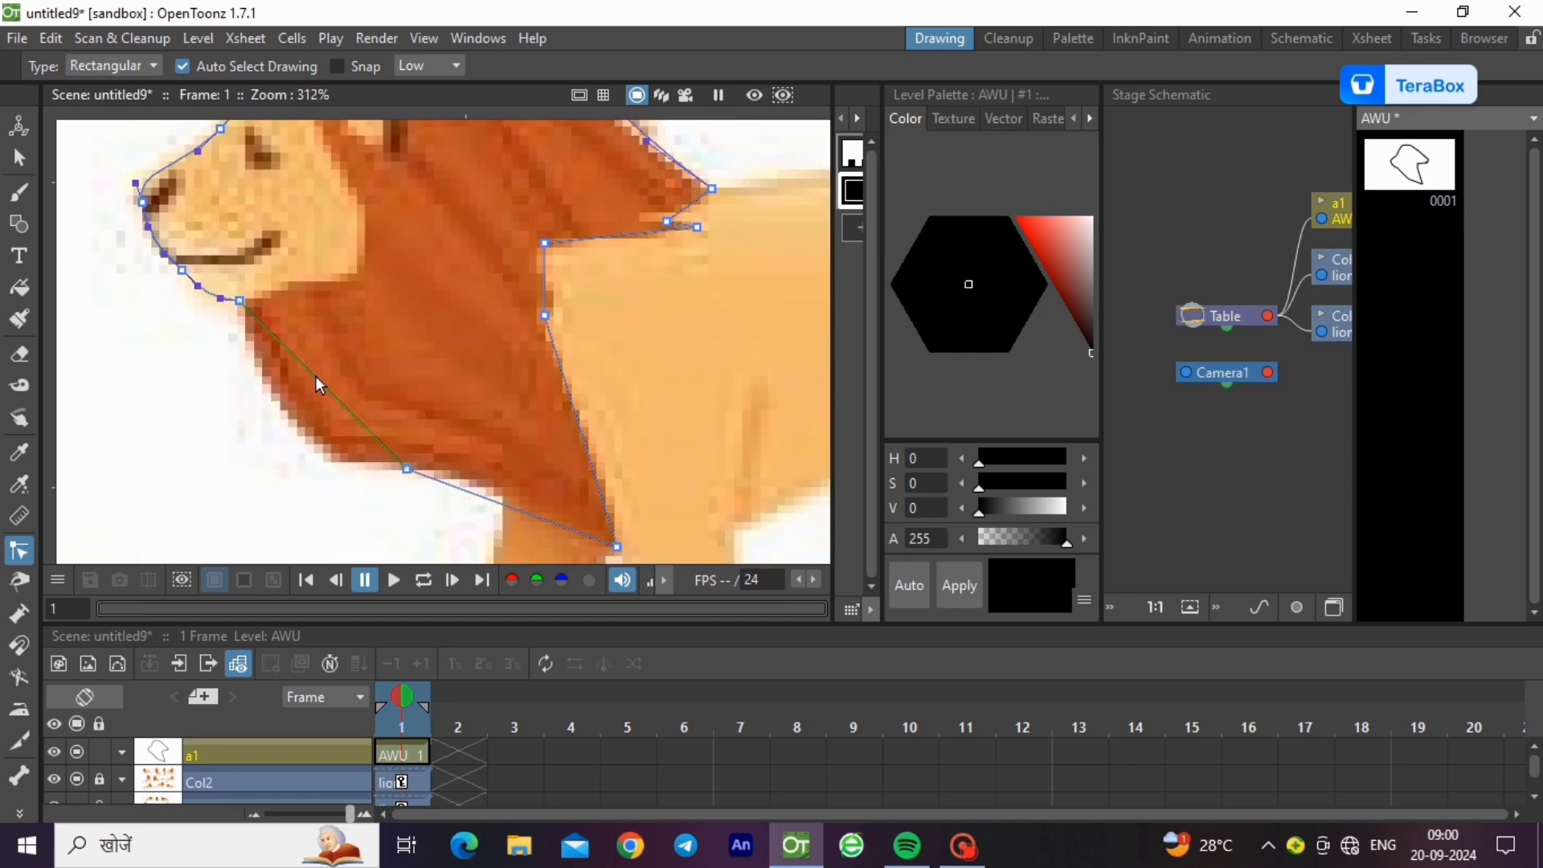
- Curve the outline along the mane's lower edge and refine its tip at the neck, then deselect it
drag(321, 386, 290, 425)
ctrl+click(469, 492)
scroll(601, 366, down, 3)
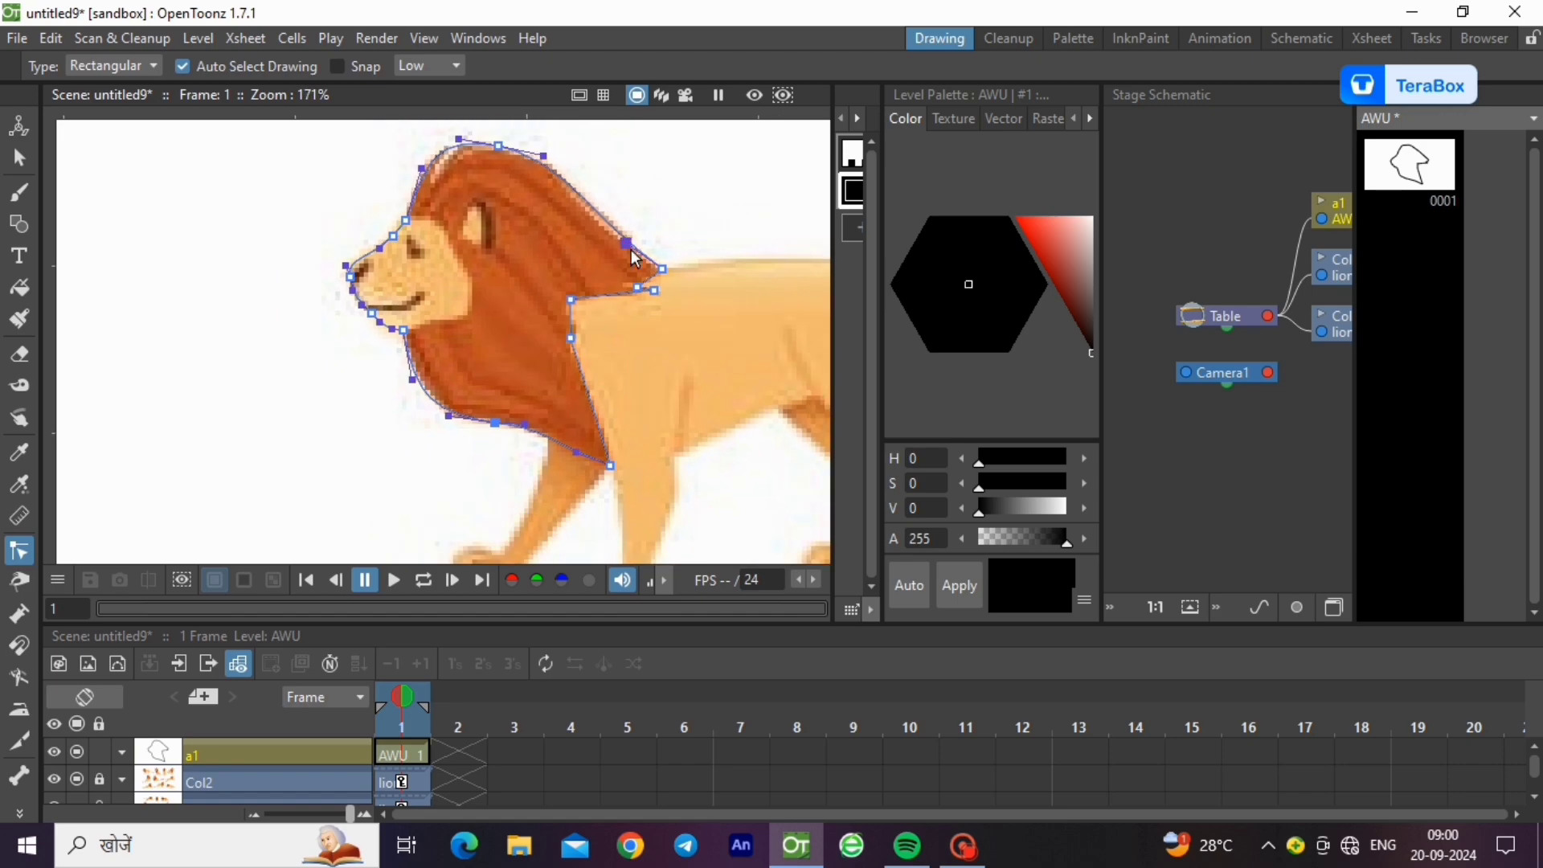
scroll(601, 367, up, 5)
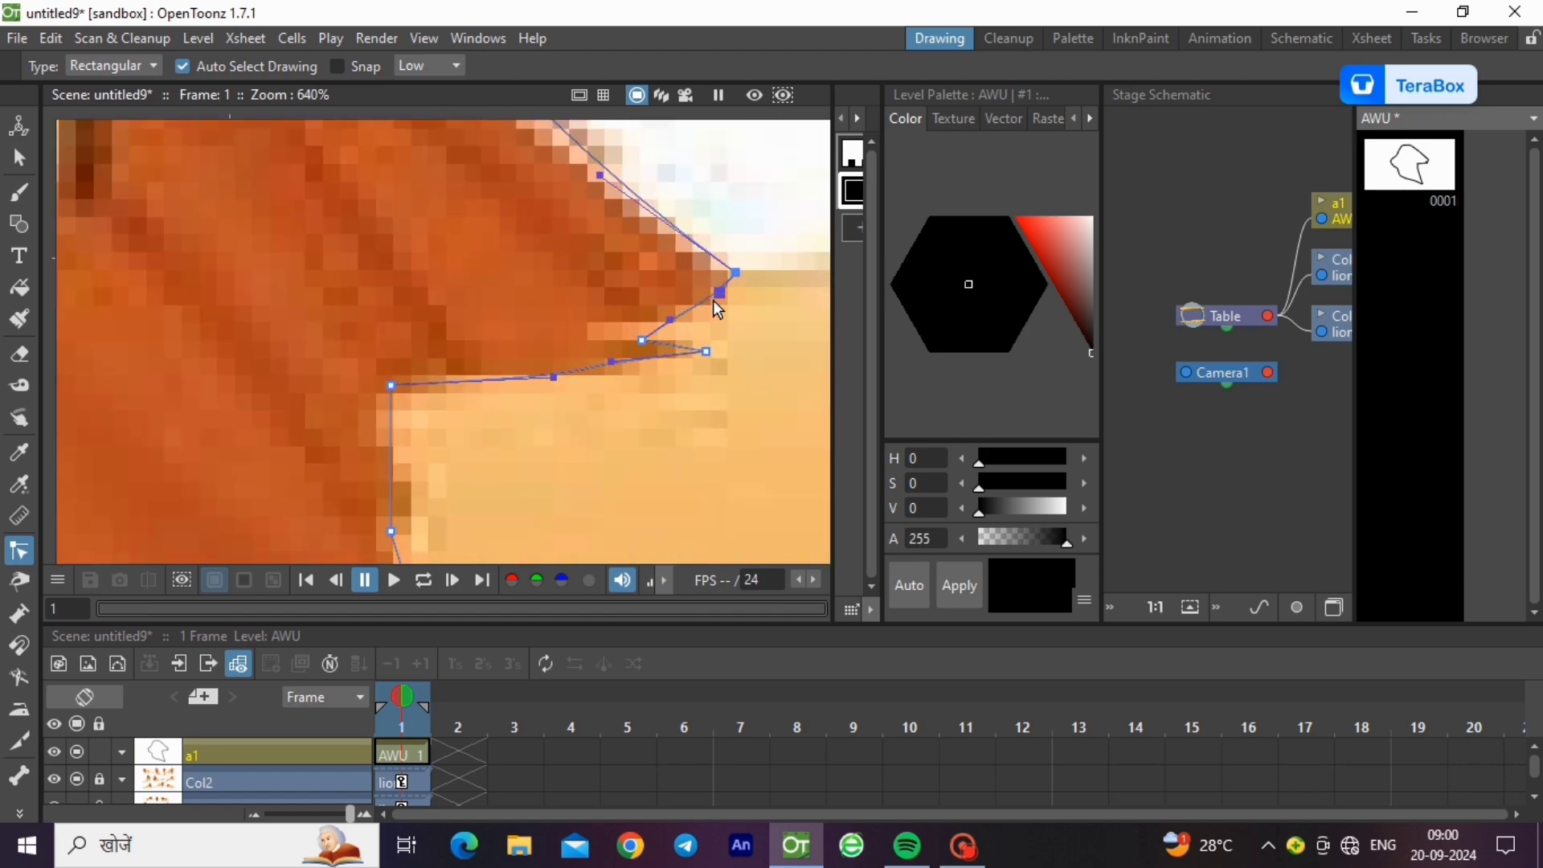
scroll(617, 264, down, 5)
click(189, 316)
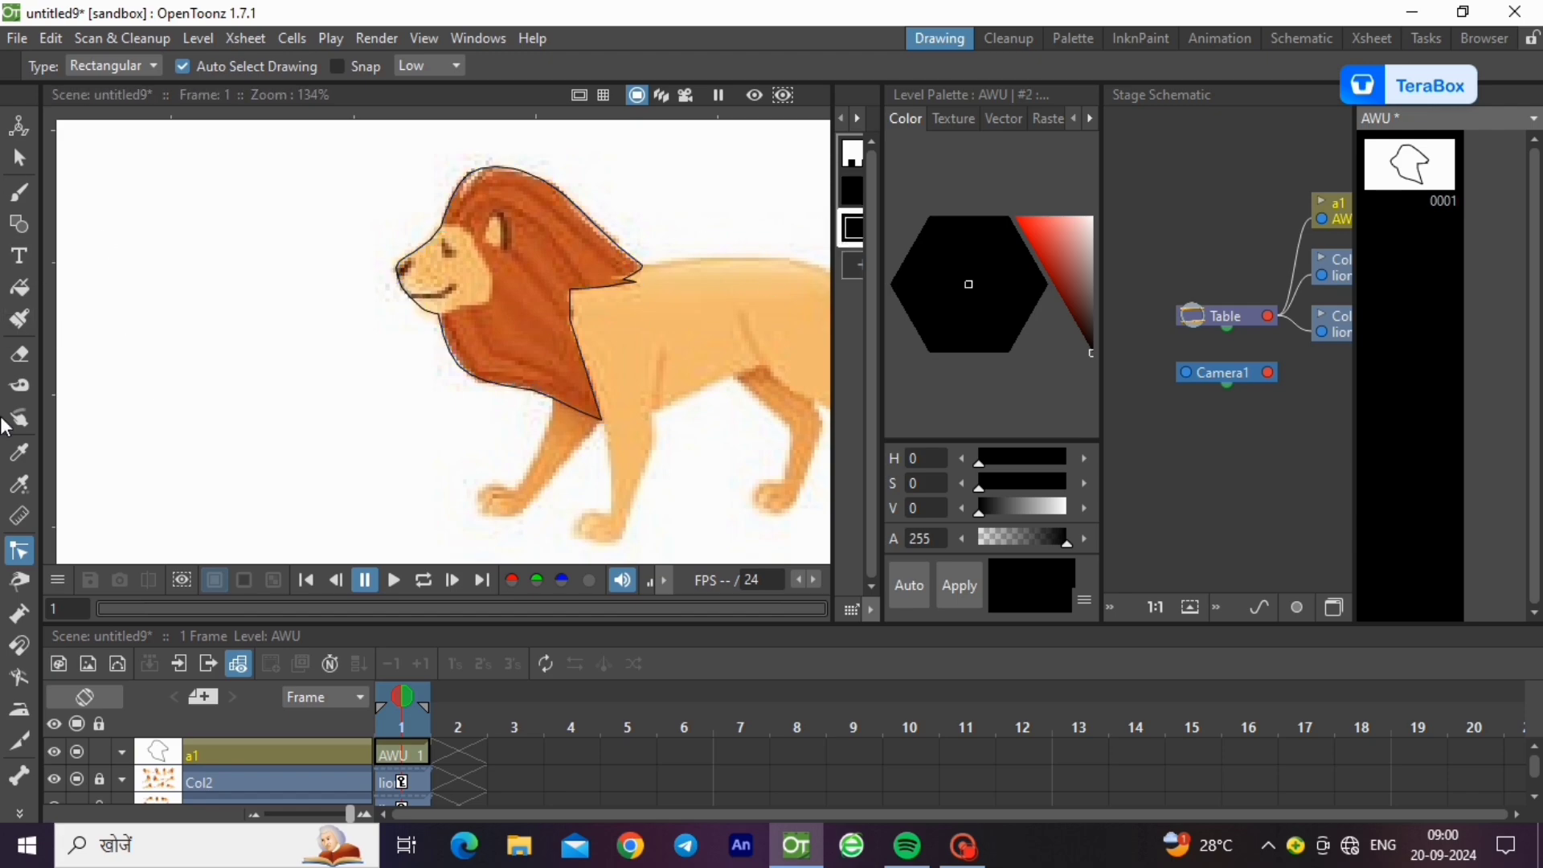
- Pick the mane's orange from the reference image for the new palette style and fill the head outline with it
key(r)
click(615, 281)
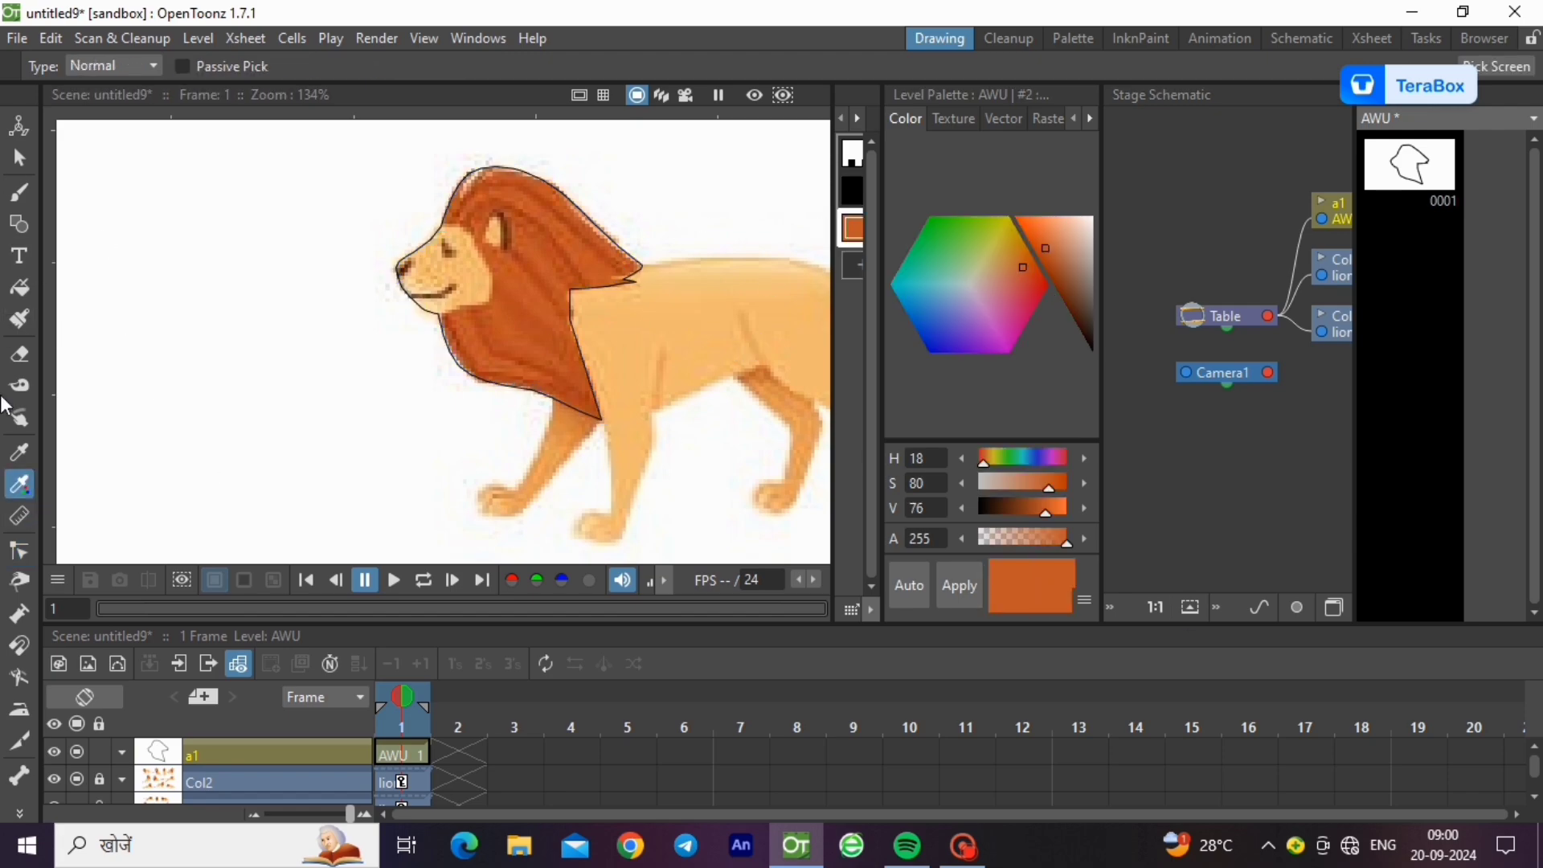
click(17, 291)
drag(241, 133, 643, 417)
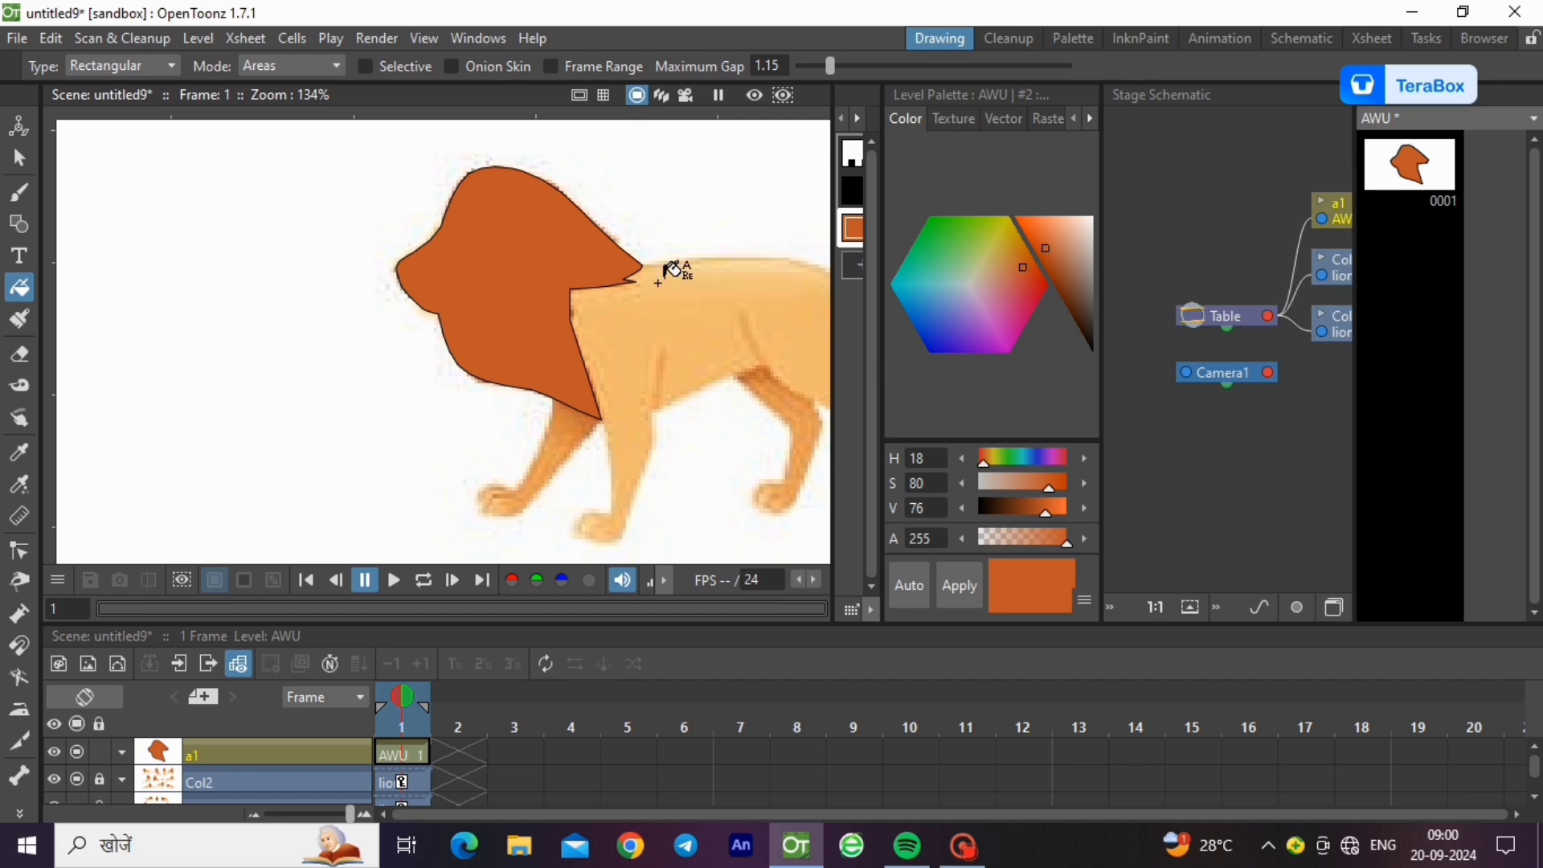
- Set the a1 column's opacity to 70% so the reference shows through
scroll(675, 265, up, 2)
click(123, 753)
click(218, 776)
click(219, 777)
click(219, 777)
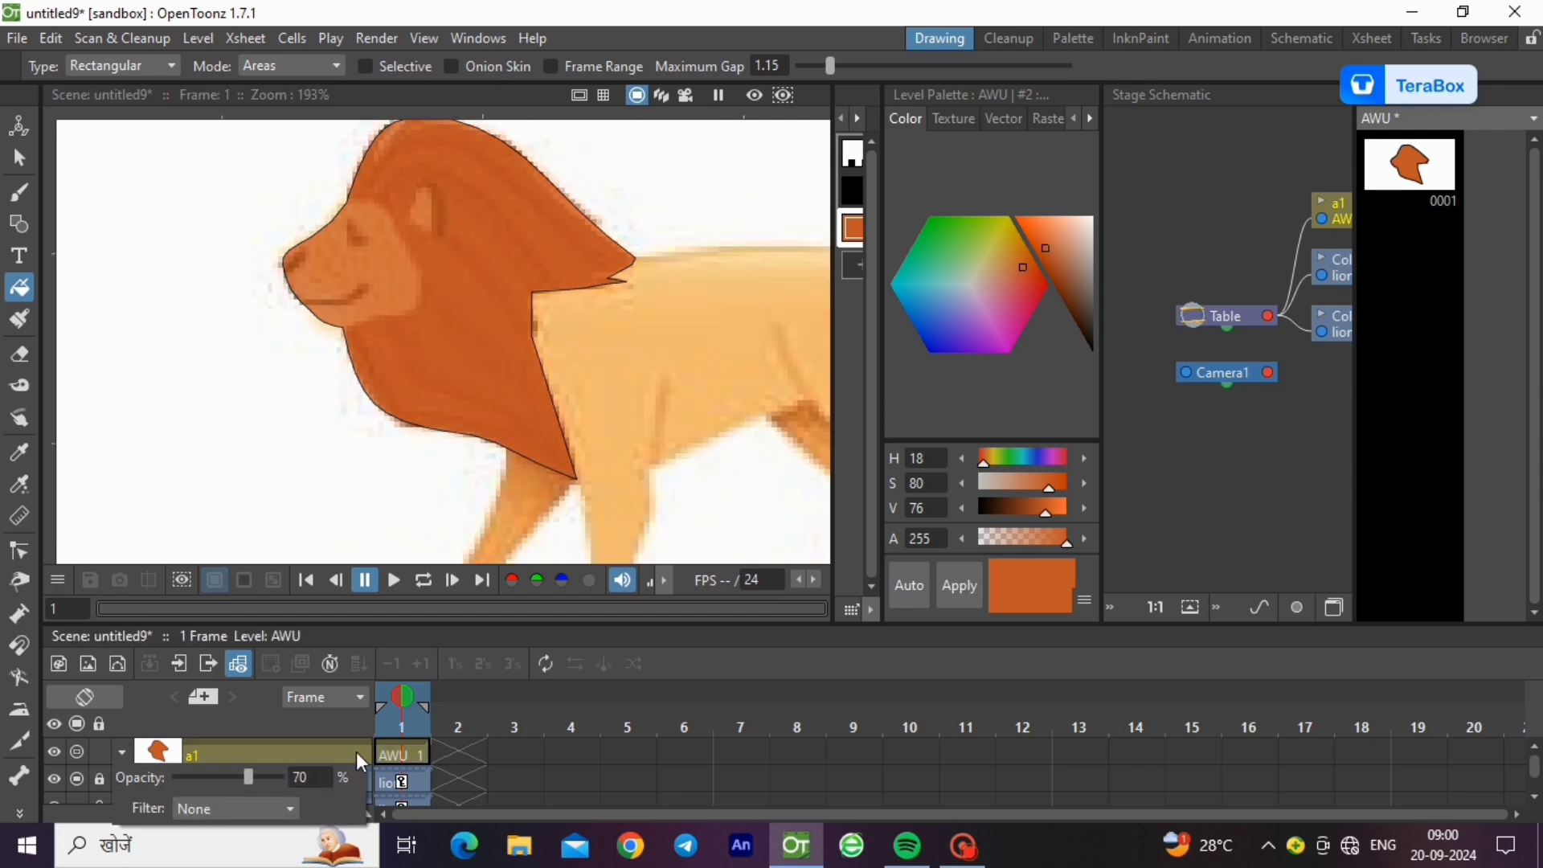
click(395, 753)
- Draw a black polyline from the forehead around the cheek to the chin, separating the face from the mane
click(19, 224)
click(851, 191)
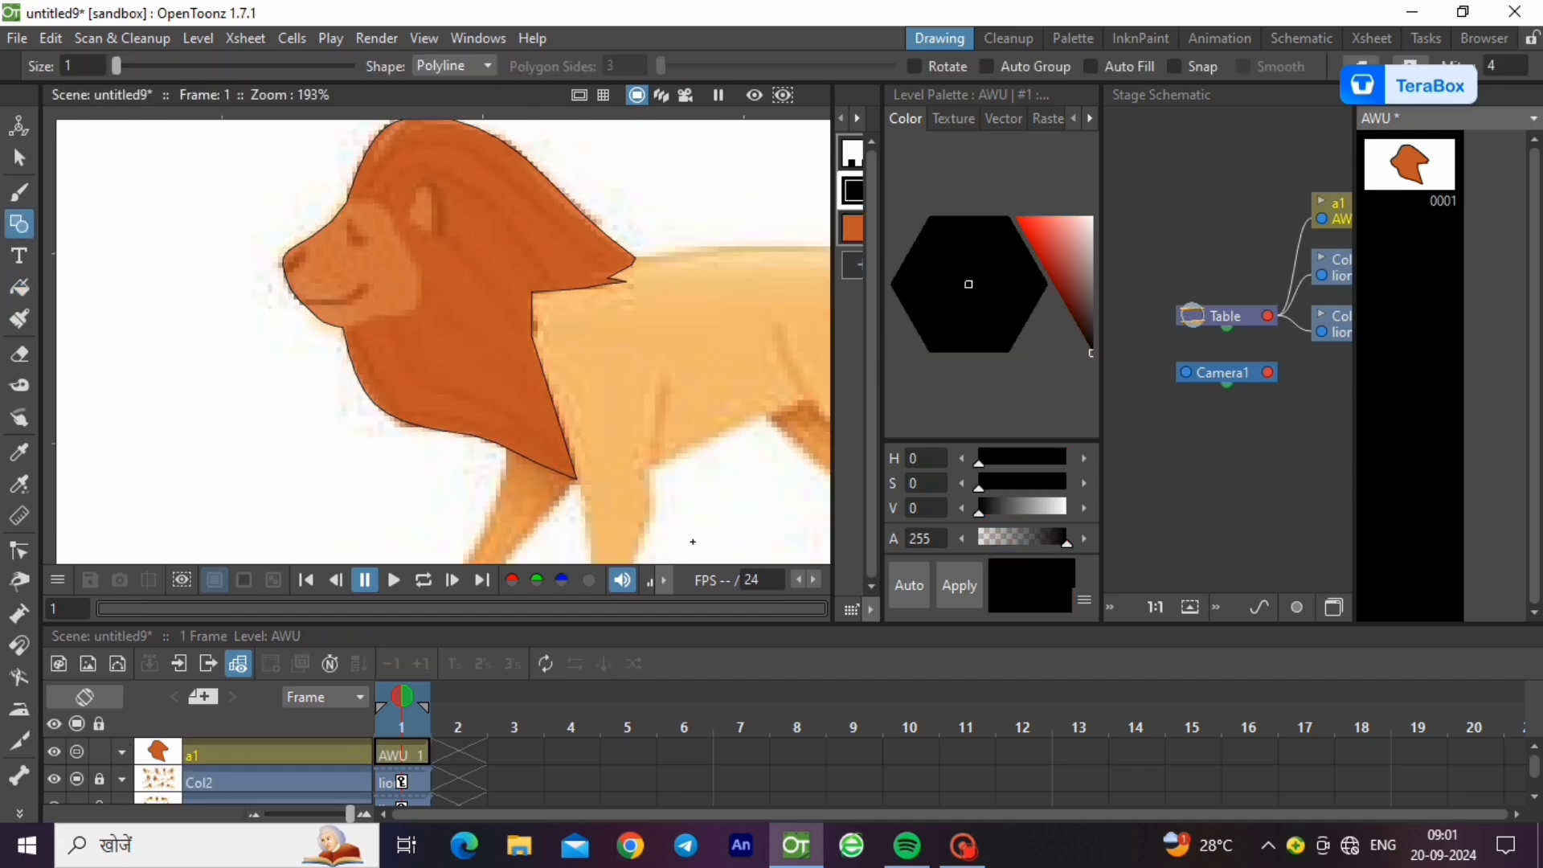
scroll(373, 215, up, 3)
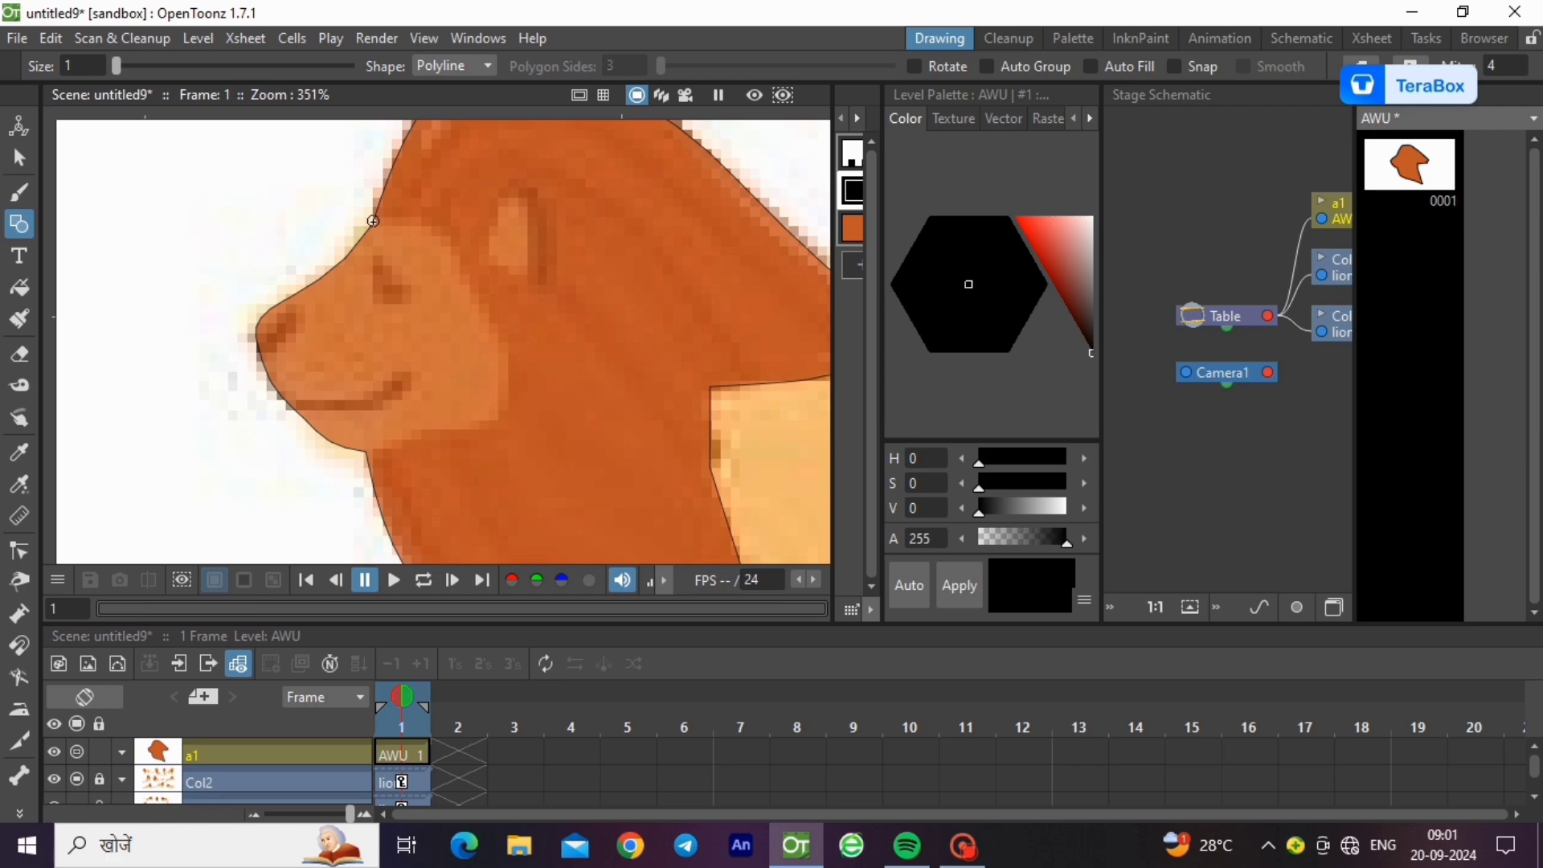
click(373, 221)
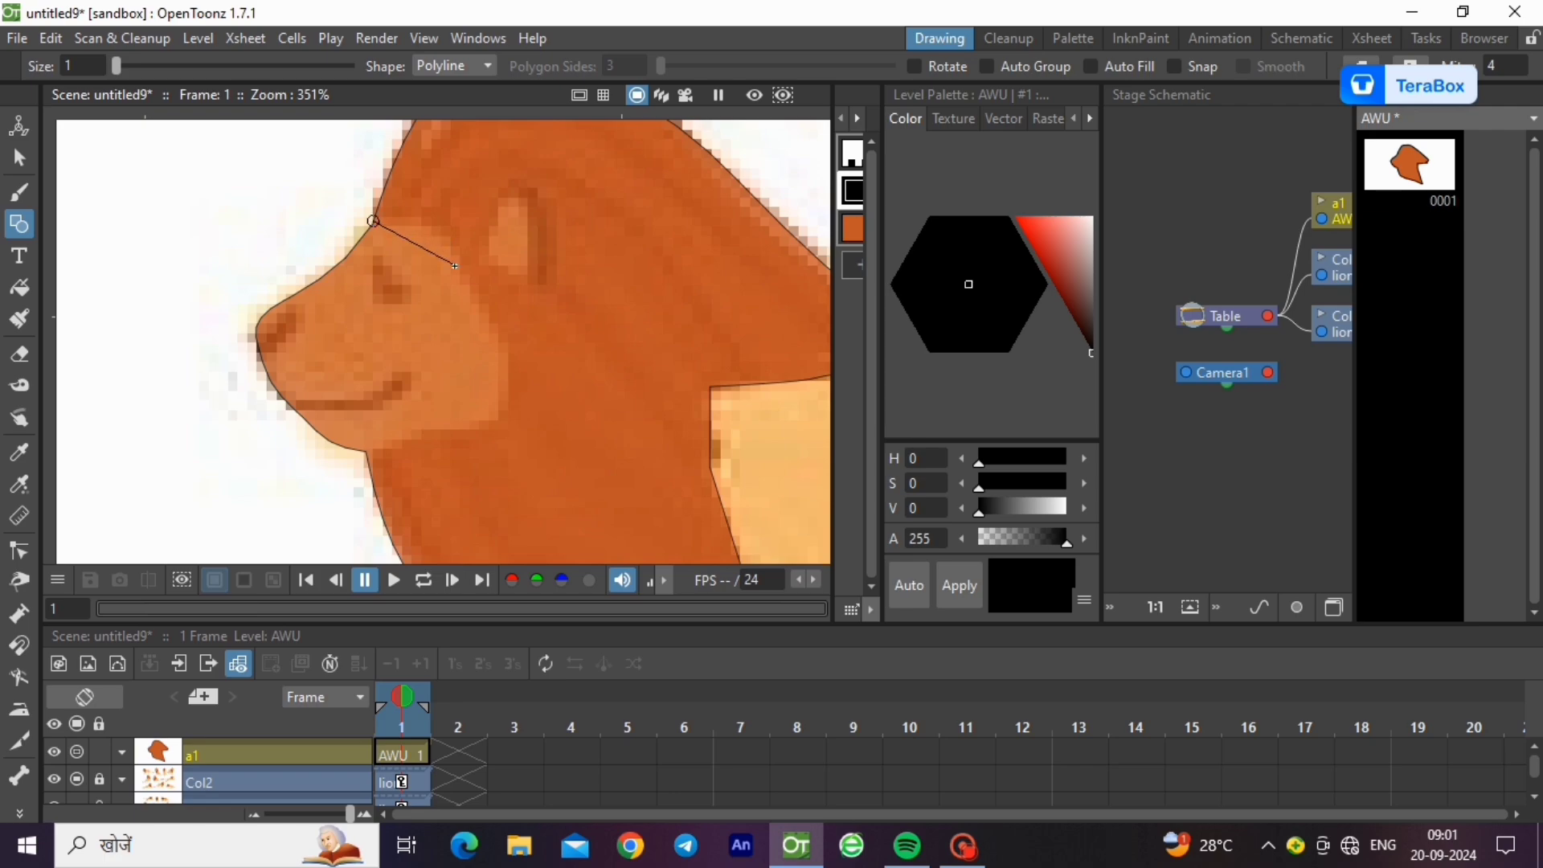
click(502, 342)
click(484, 419)
double_click(367, 453)
- Thin the line between face and mane and curve its segments to follow the cheek
click(15, 157)
click(454, 428)
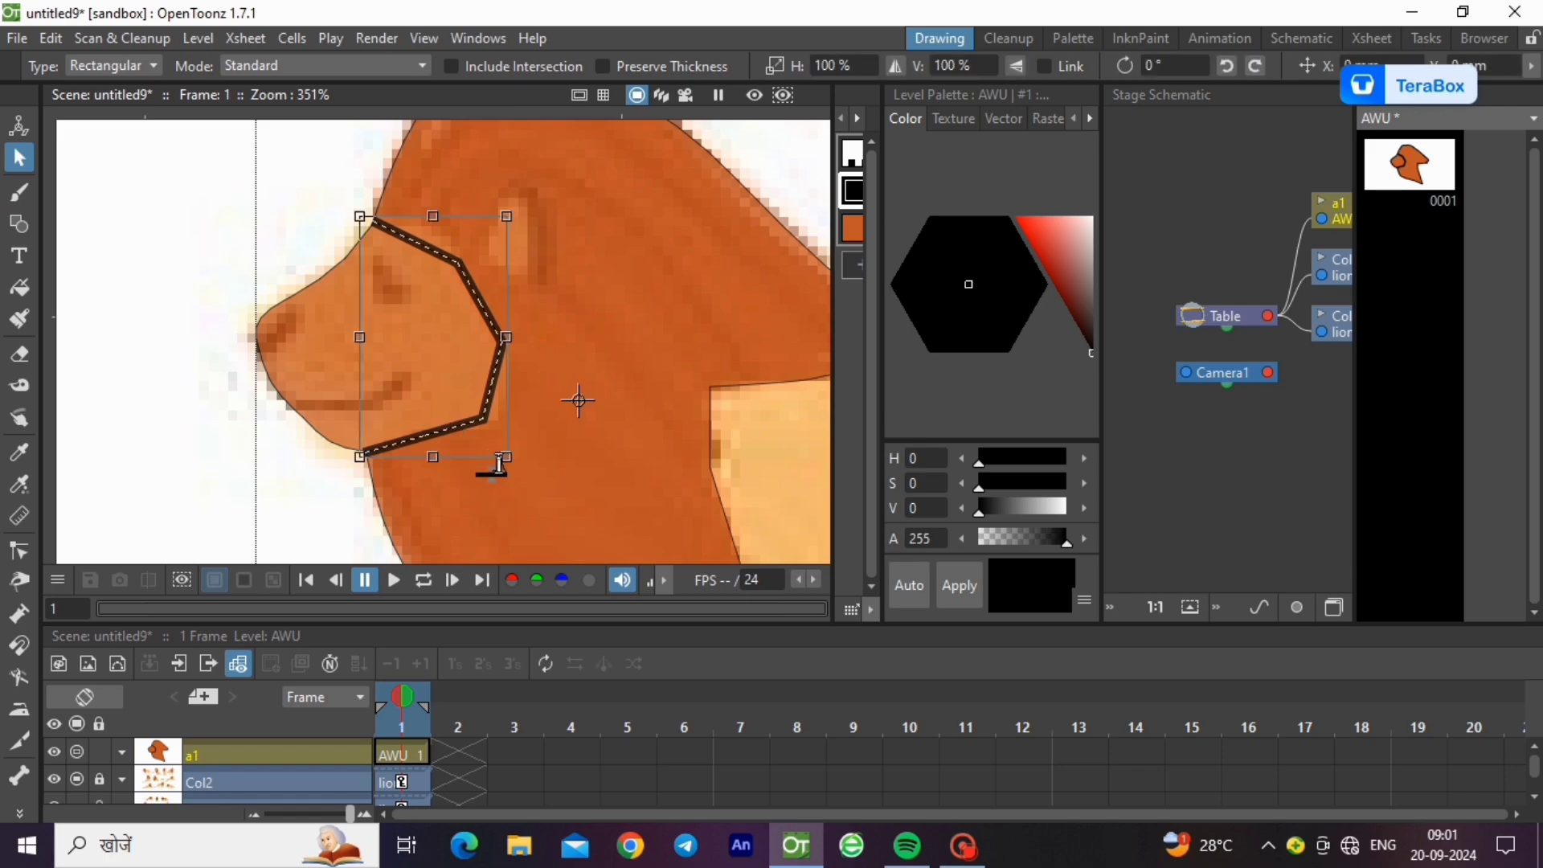
click(499, 471)
click(16, 553)
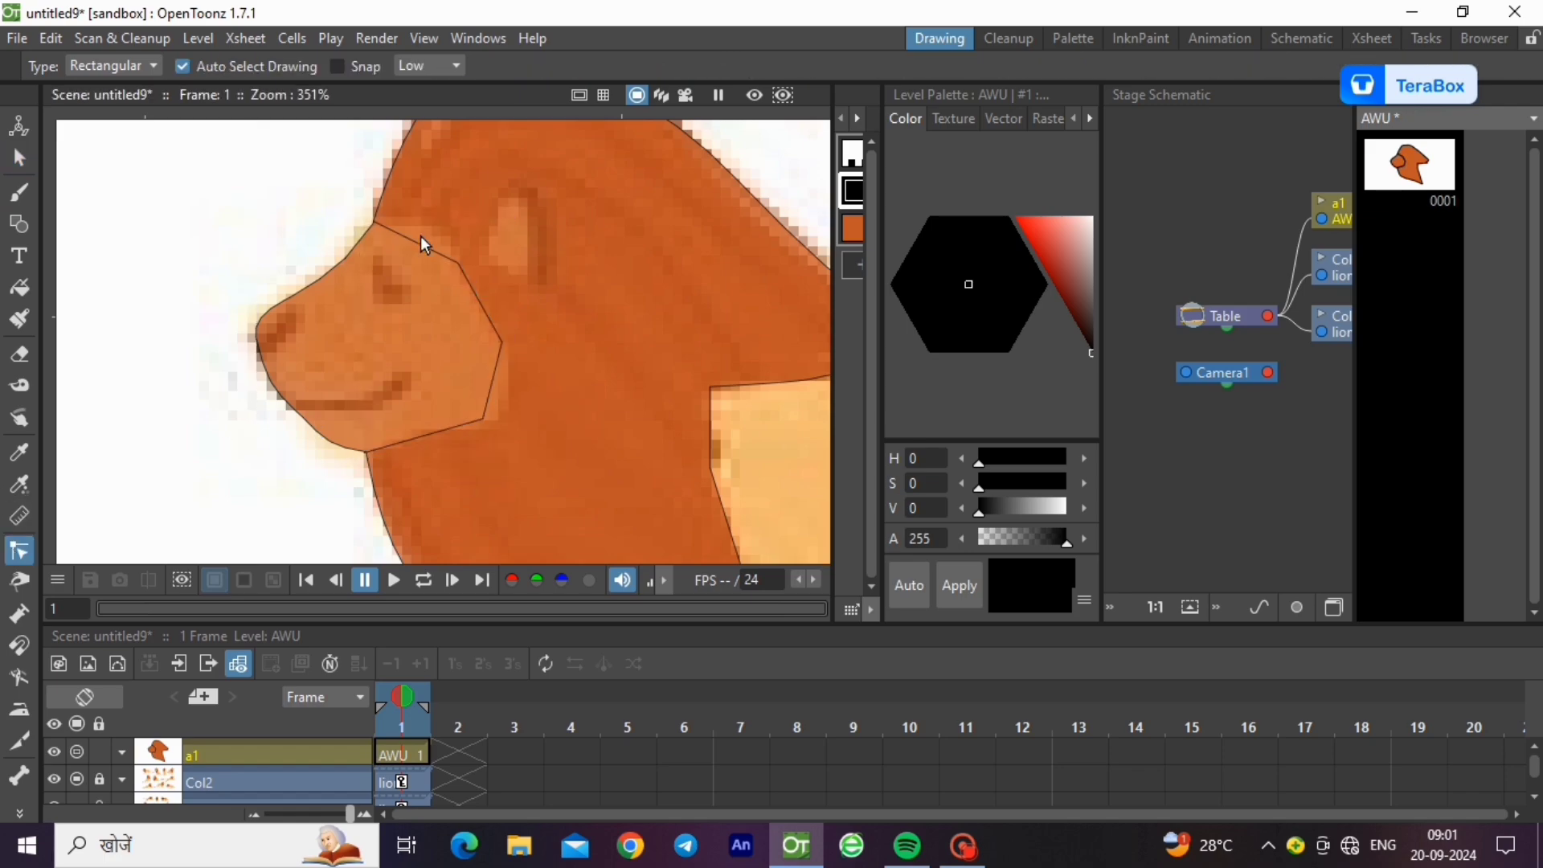
click(418, 244)
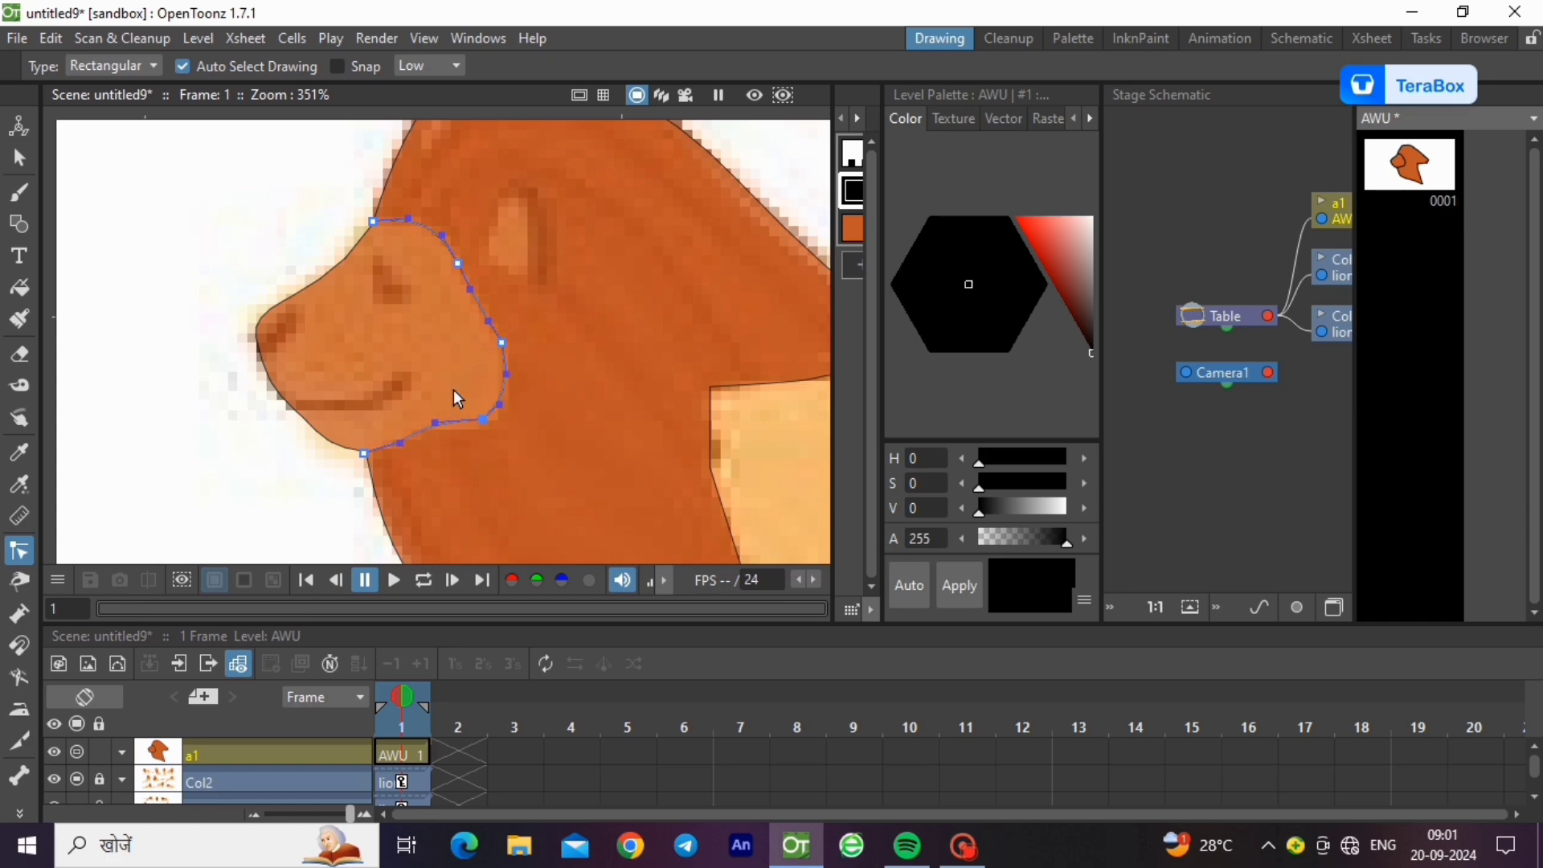
- Add a palette style with the light tan picked from the lion's body and fill the face with it
click(850, 265)
key(k)
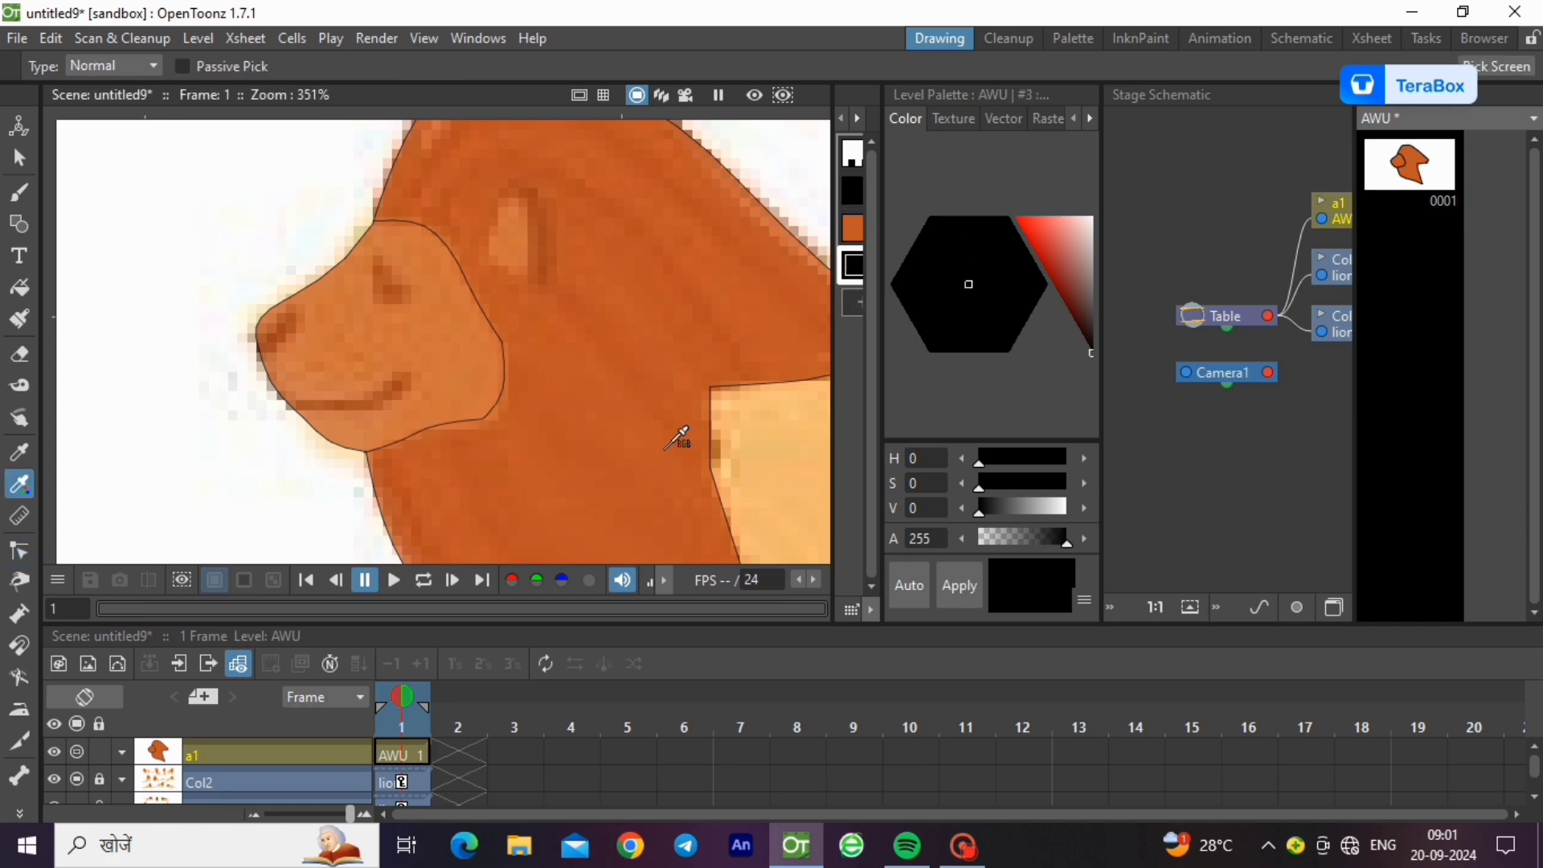
click(776, 467)
key(f)
drag(165, 164, 527, 497)
- Draw a closed black triangular polyline over the lion's ear
key(g)
click(853, 186)
scroll(515, 180, up, 2)
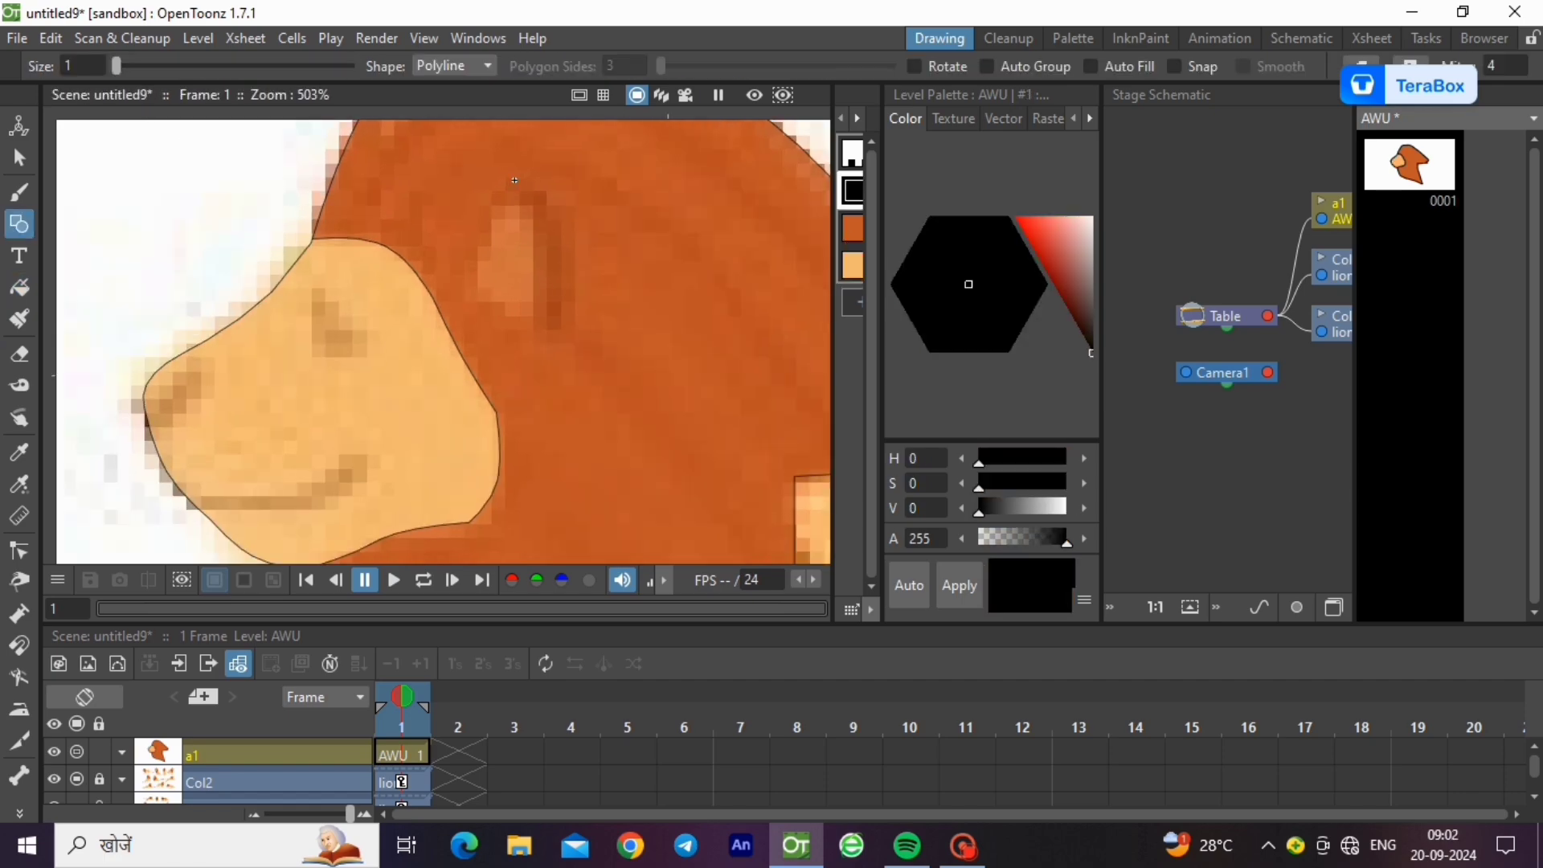
scroll(515, 180, down, 1)
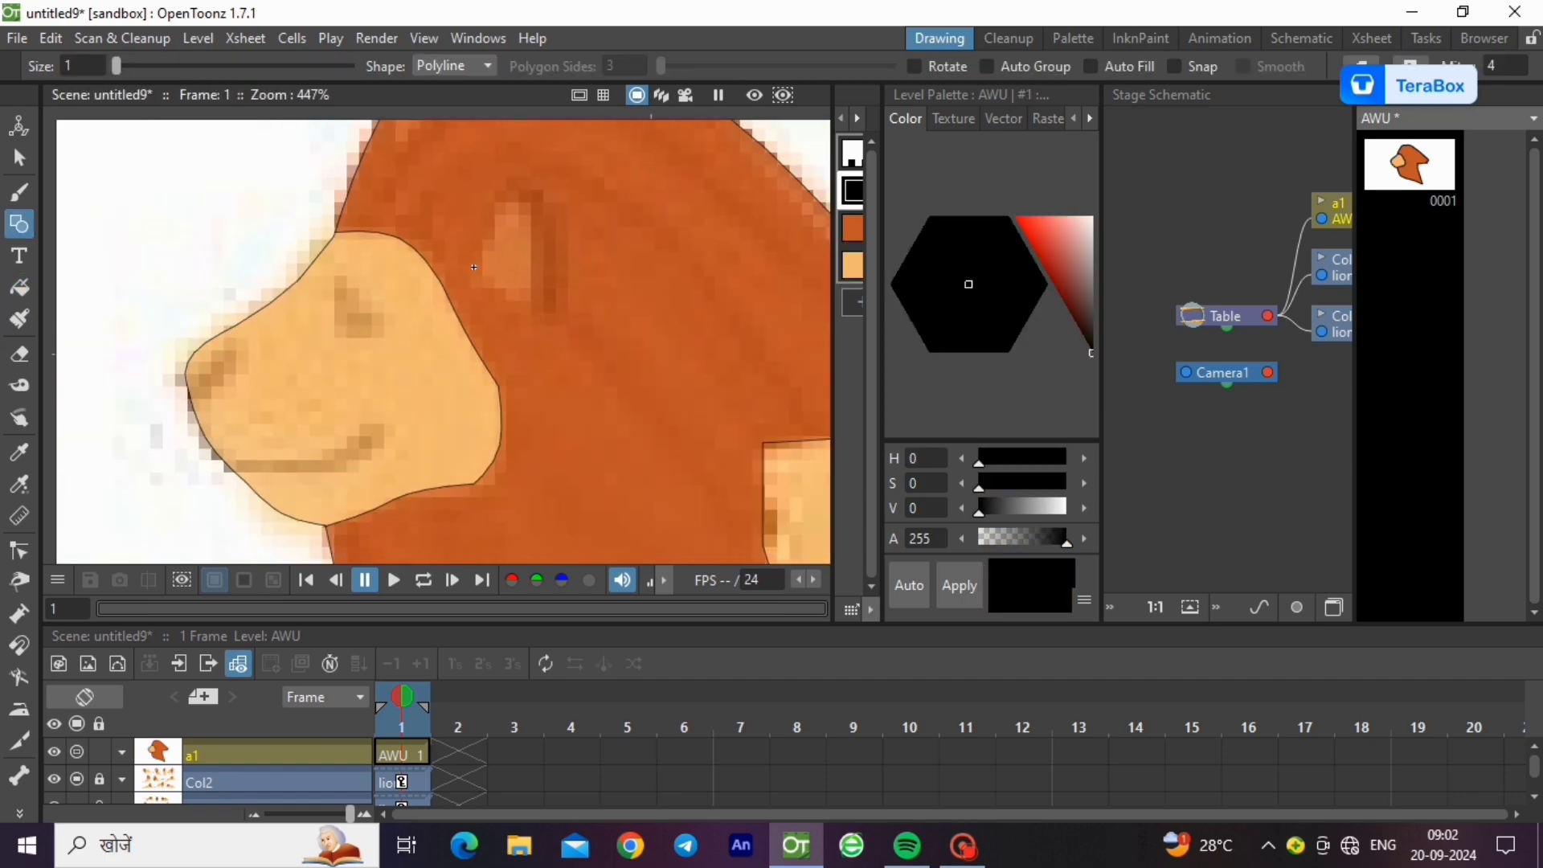
click(536, 203)
click(524, 303)
click(484, 262)
- Thin the ear outline and curve its front and rear edges to match the ear
click(17, 159)
click(524, 306)
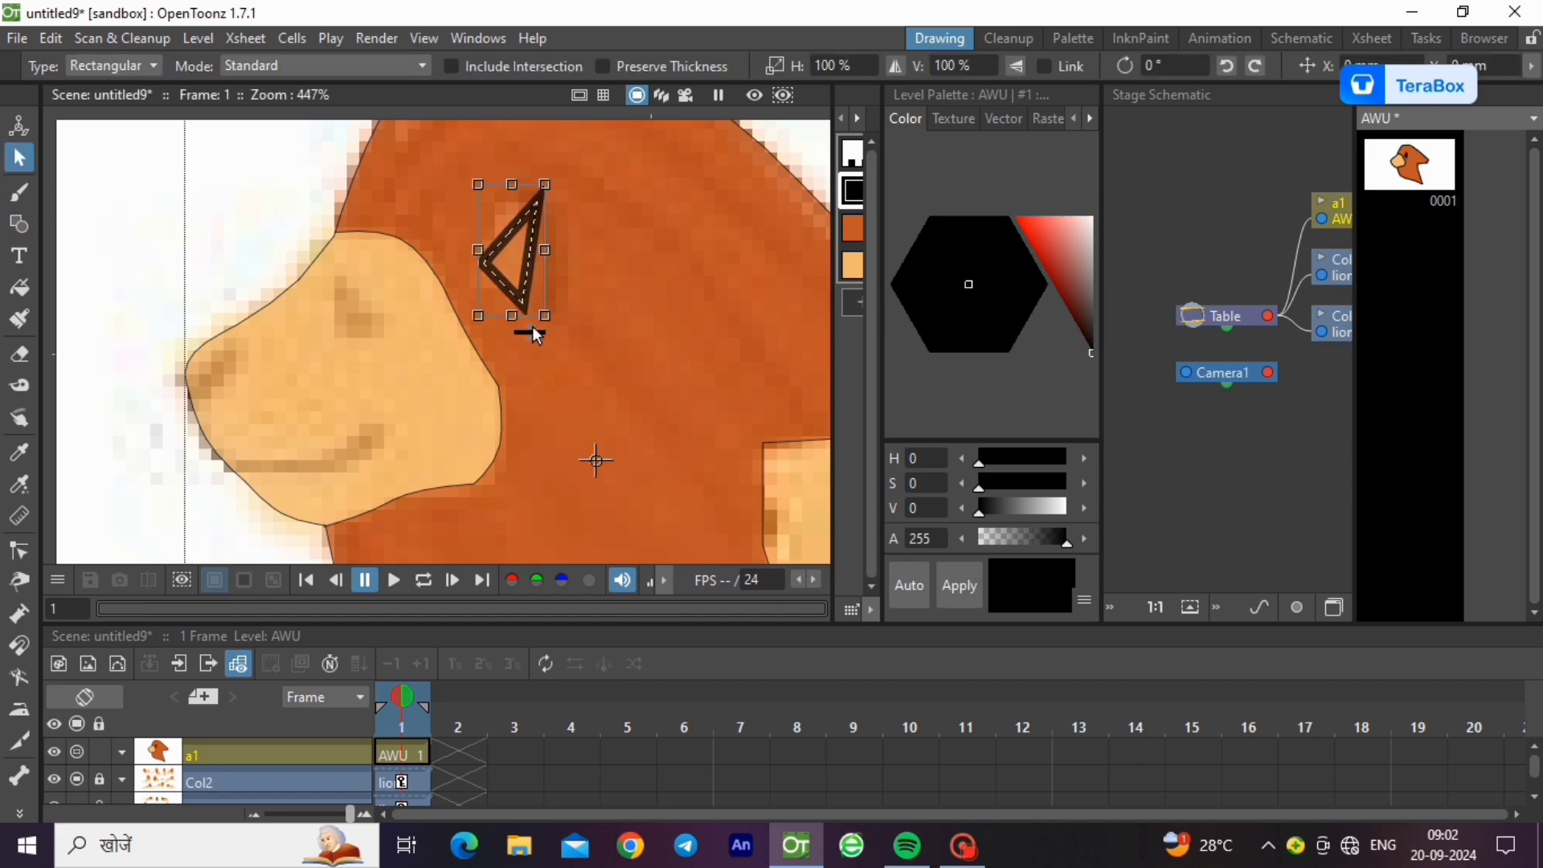
click(578, 336)
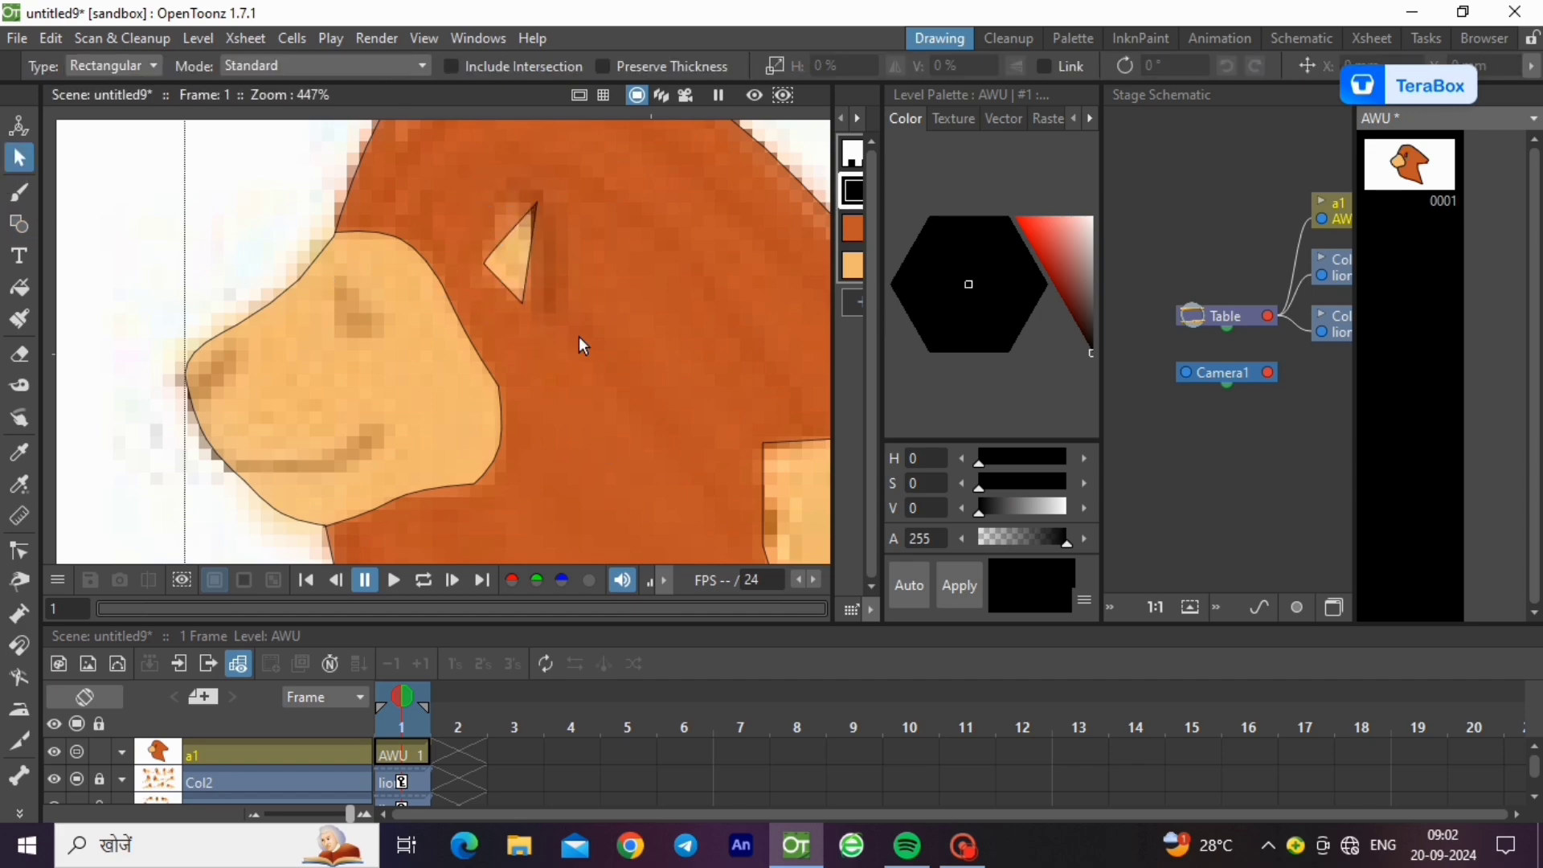
click(19, 551)
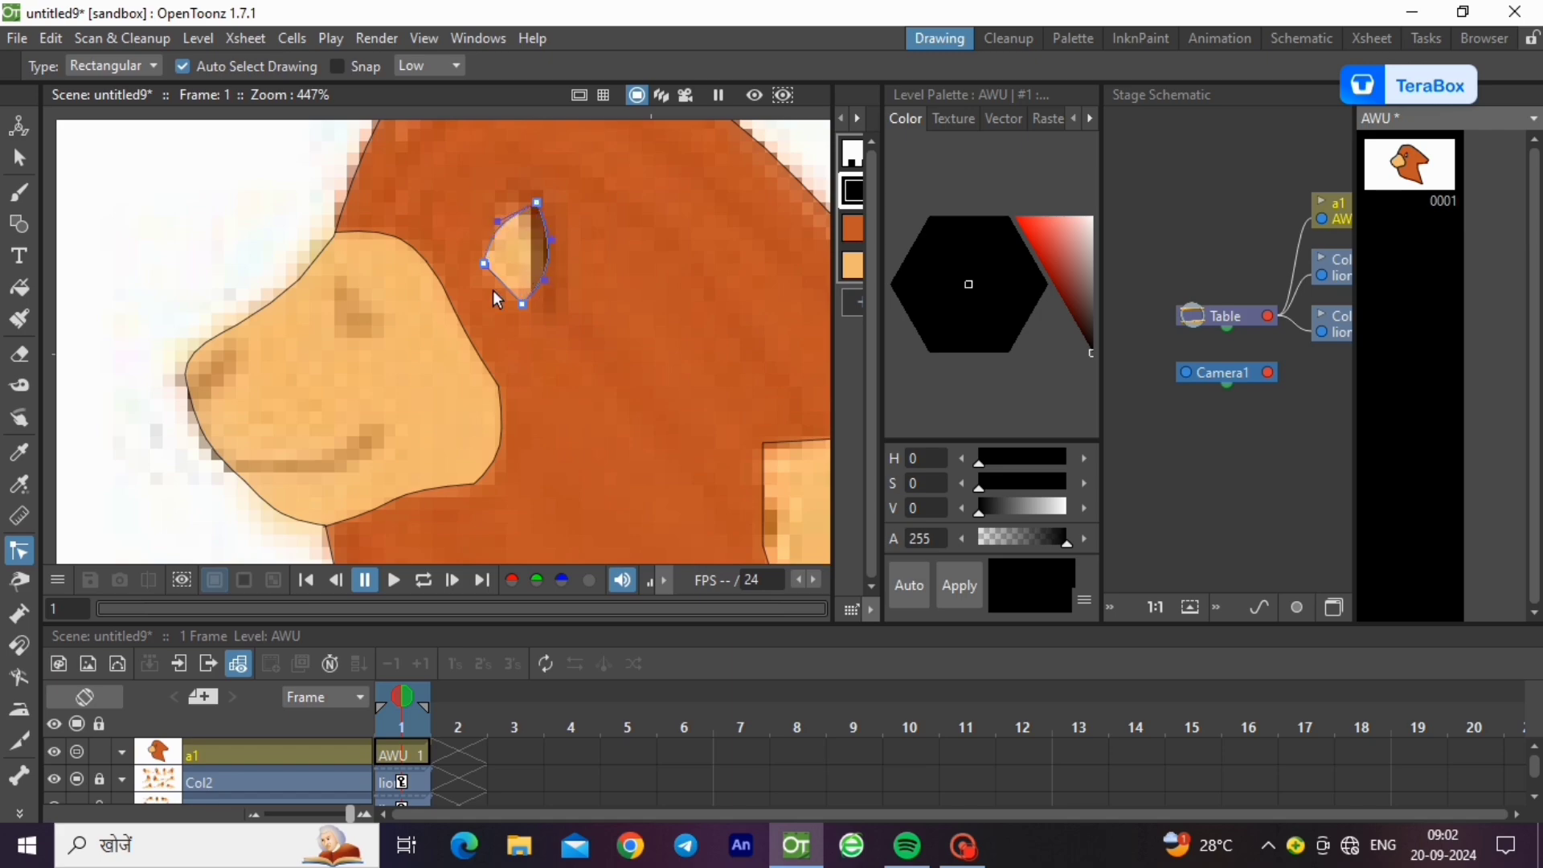
- Lower the a1 column's opacity below 60% so the reference ear shows more clearly
click(121, 753)
click(196, 779)
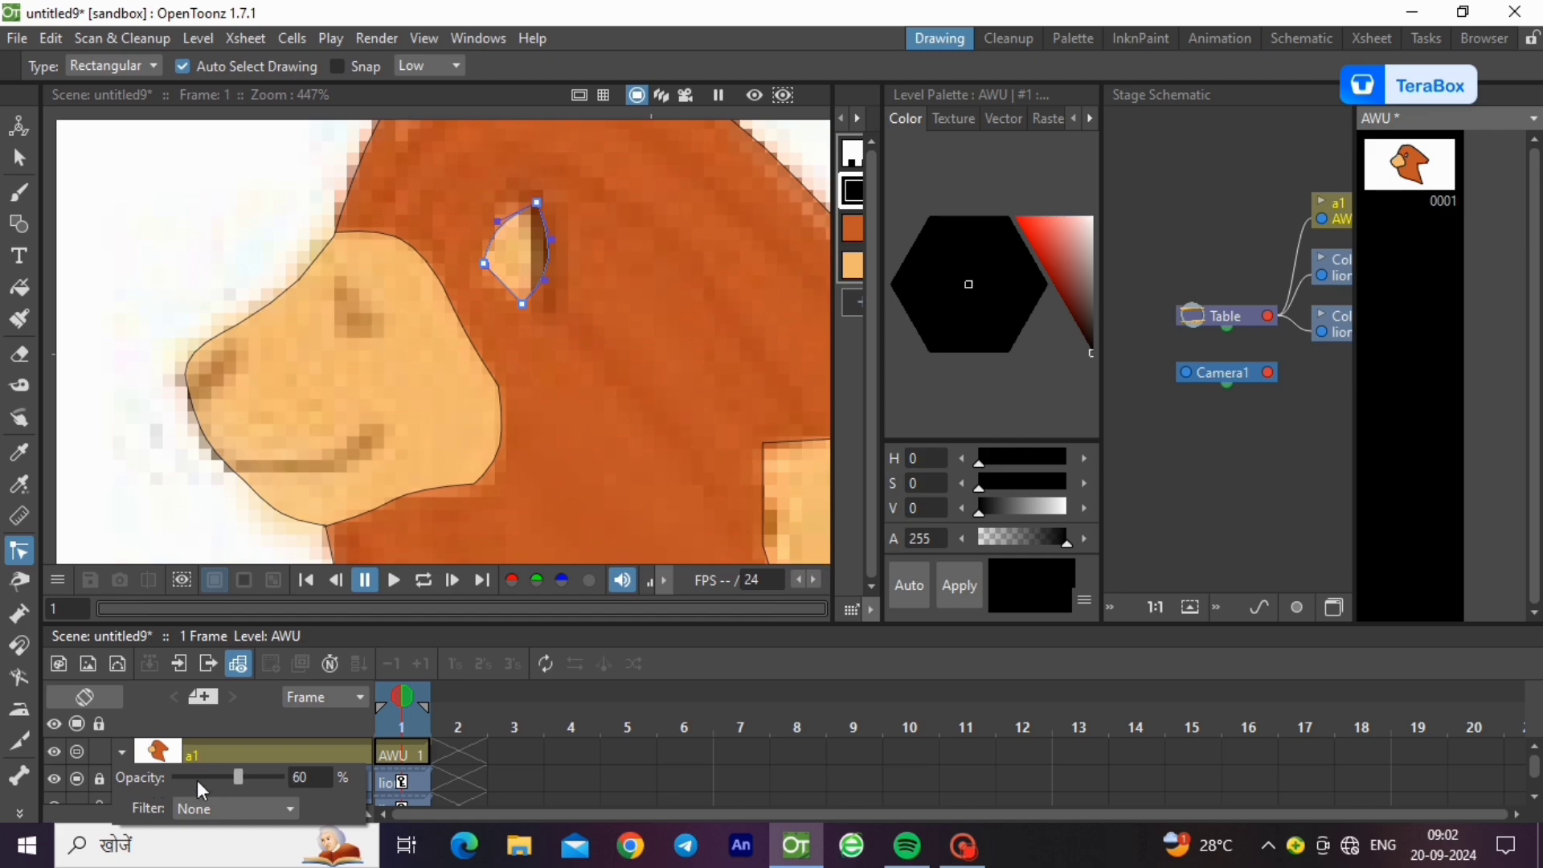
click(196, 779)
click(196, 779)
click(196, 779)
click(328, 541)
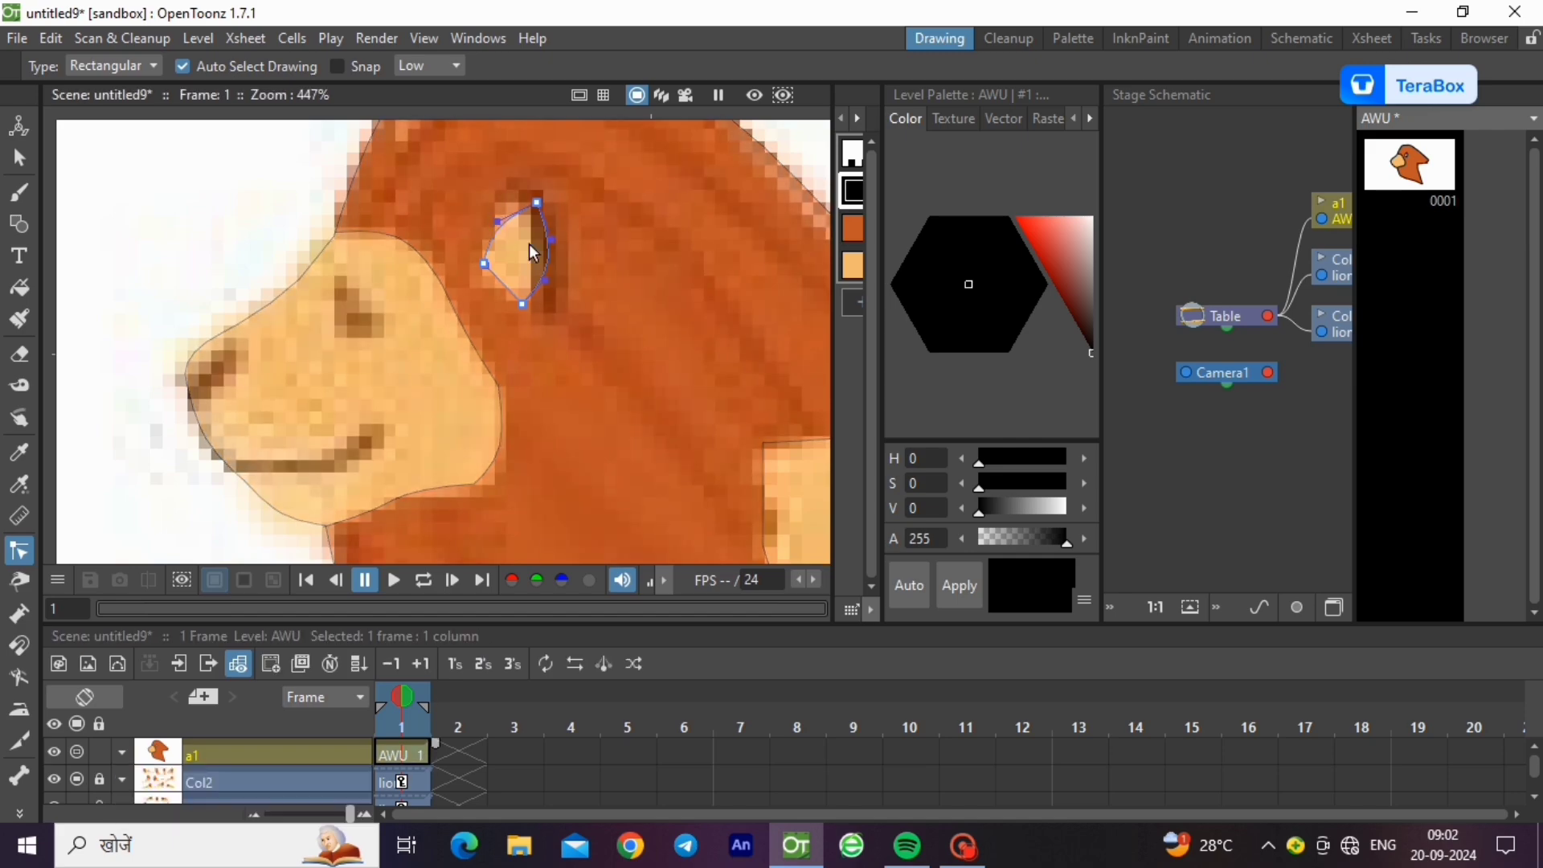
scroll(485, 211, up, 2)
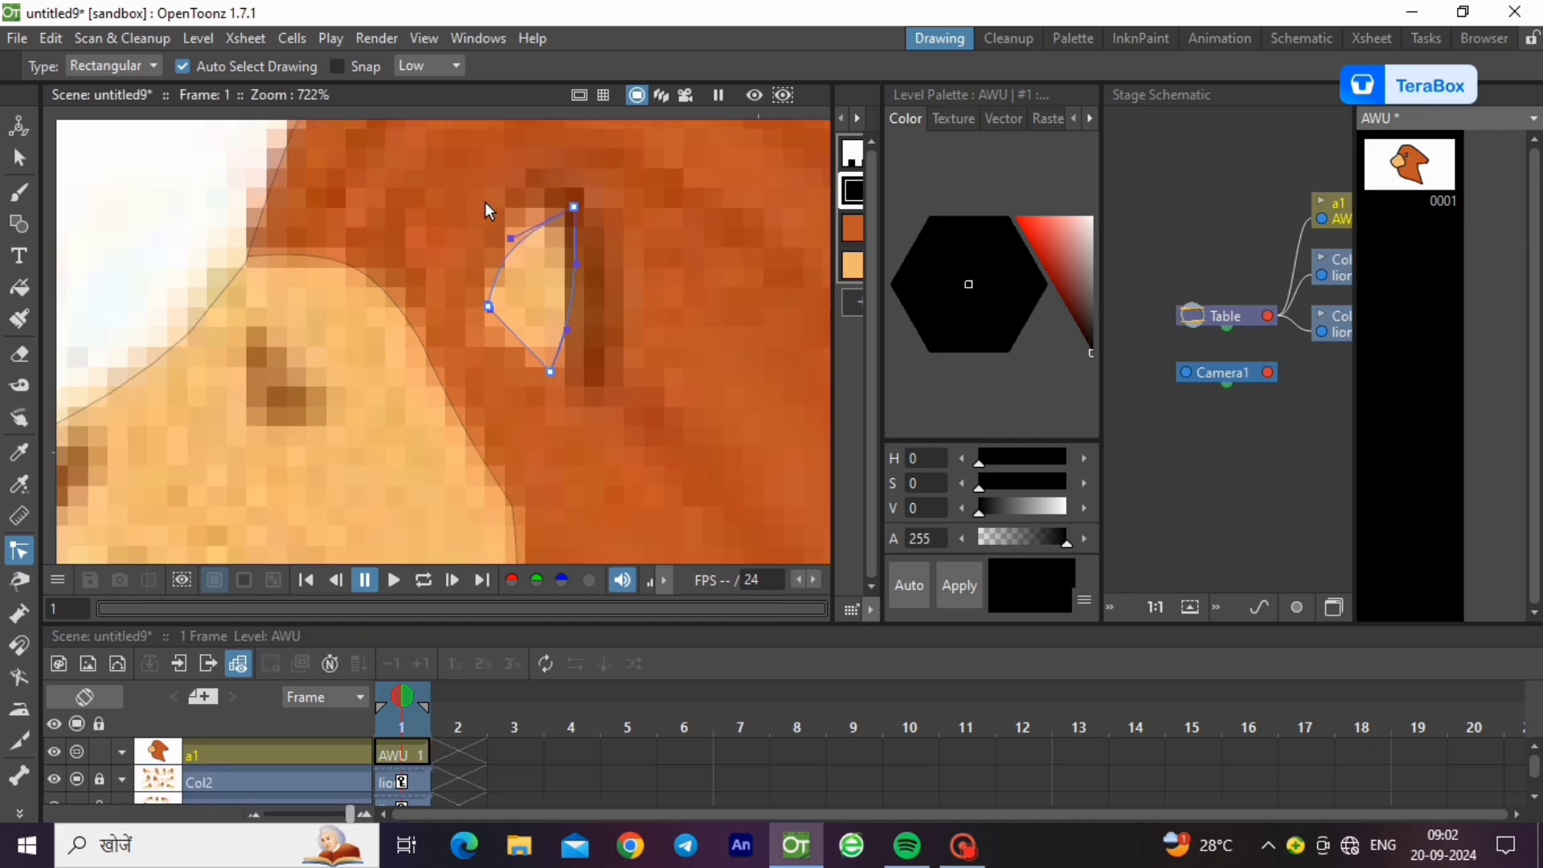
- Fill the lion's ear with the light tan palette style
click(456, 254)
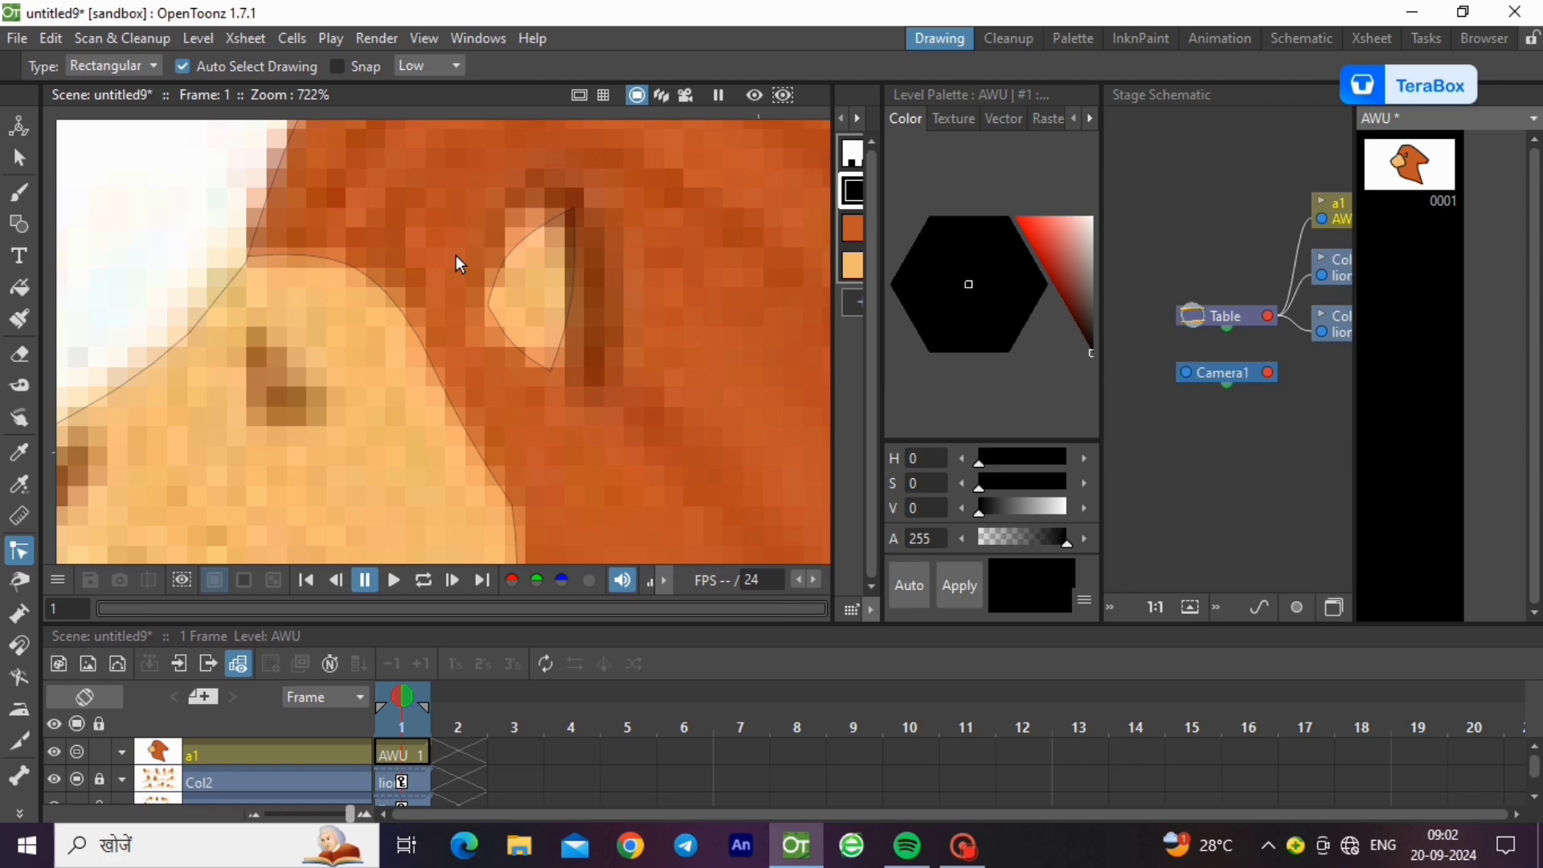
click(852, 265)
click(19, 288)
scroll(413, 279, down, 7)
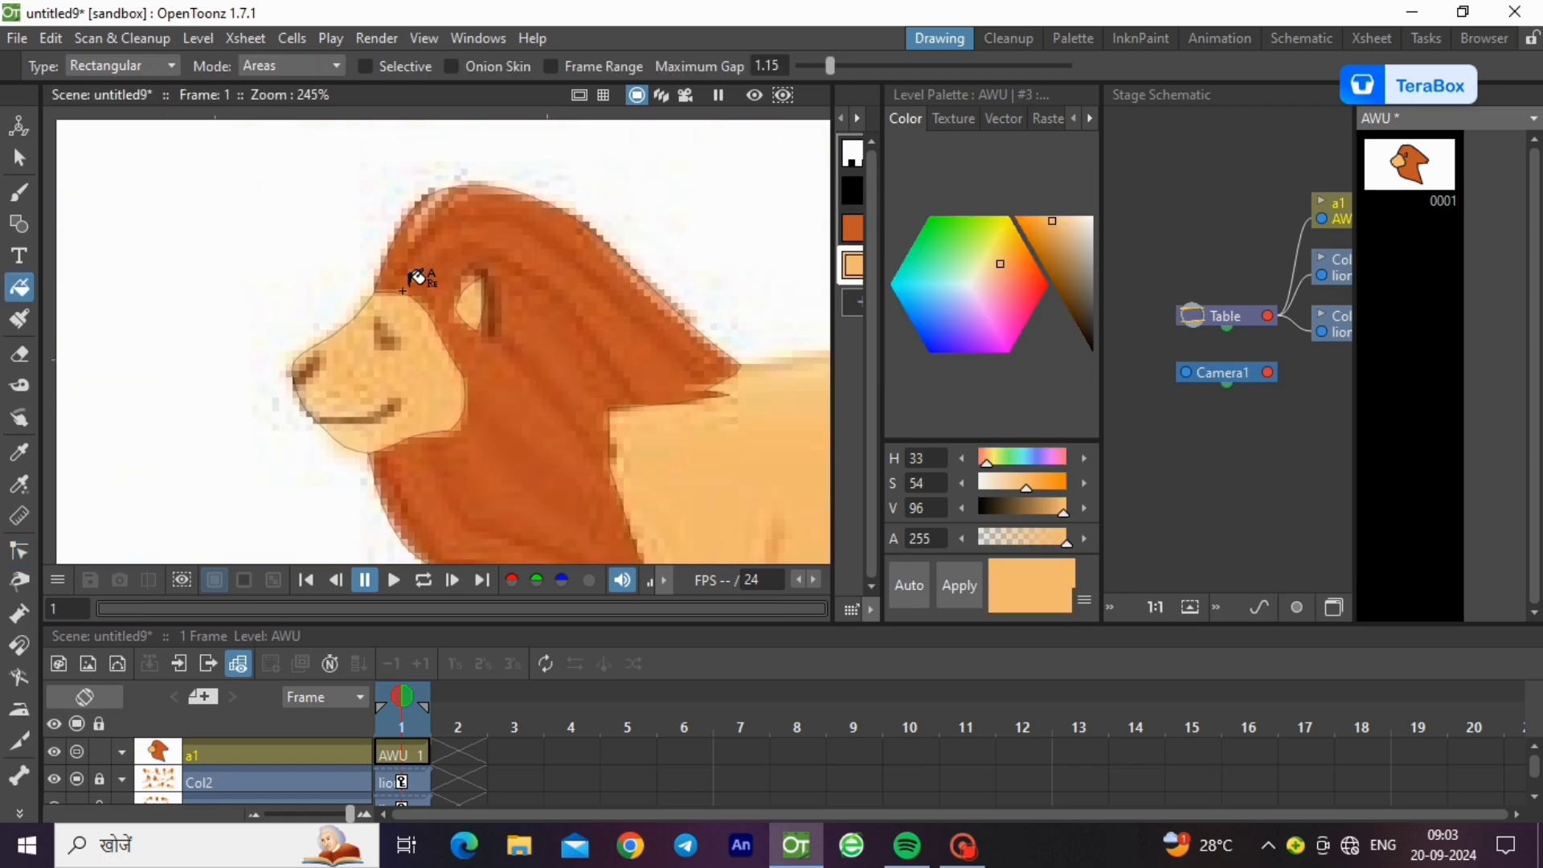
- Draw a black L-shaped polyline of size 1 over the lion's eye
scroll(372, 344, up, 5)
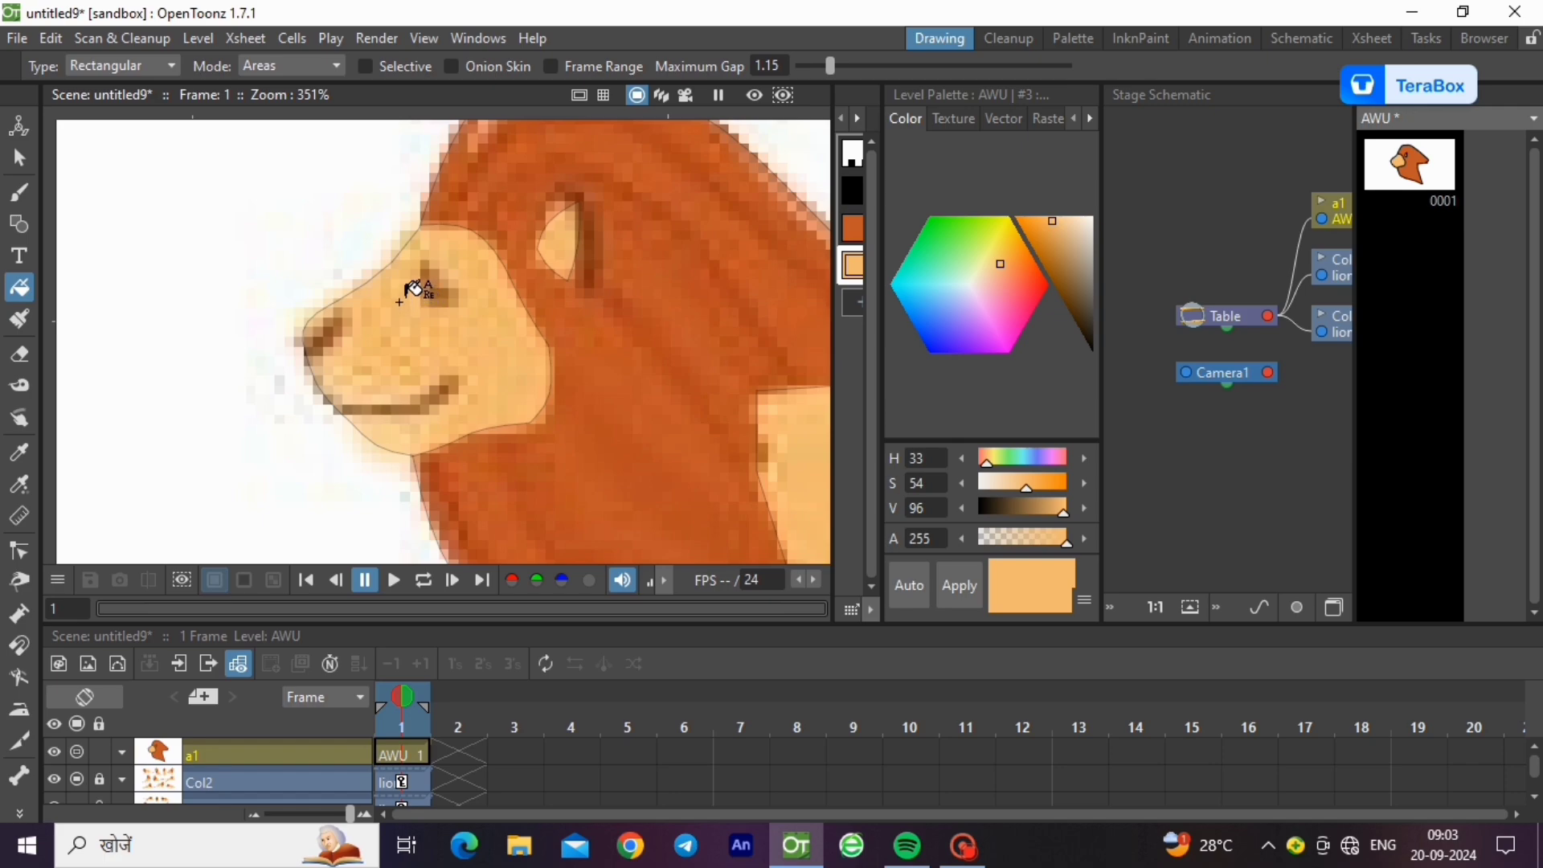
scroll(409, 309, up, 1)
click(853, 190)
click(12, 229)
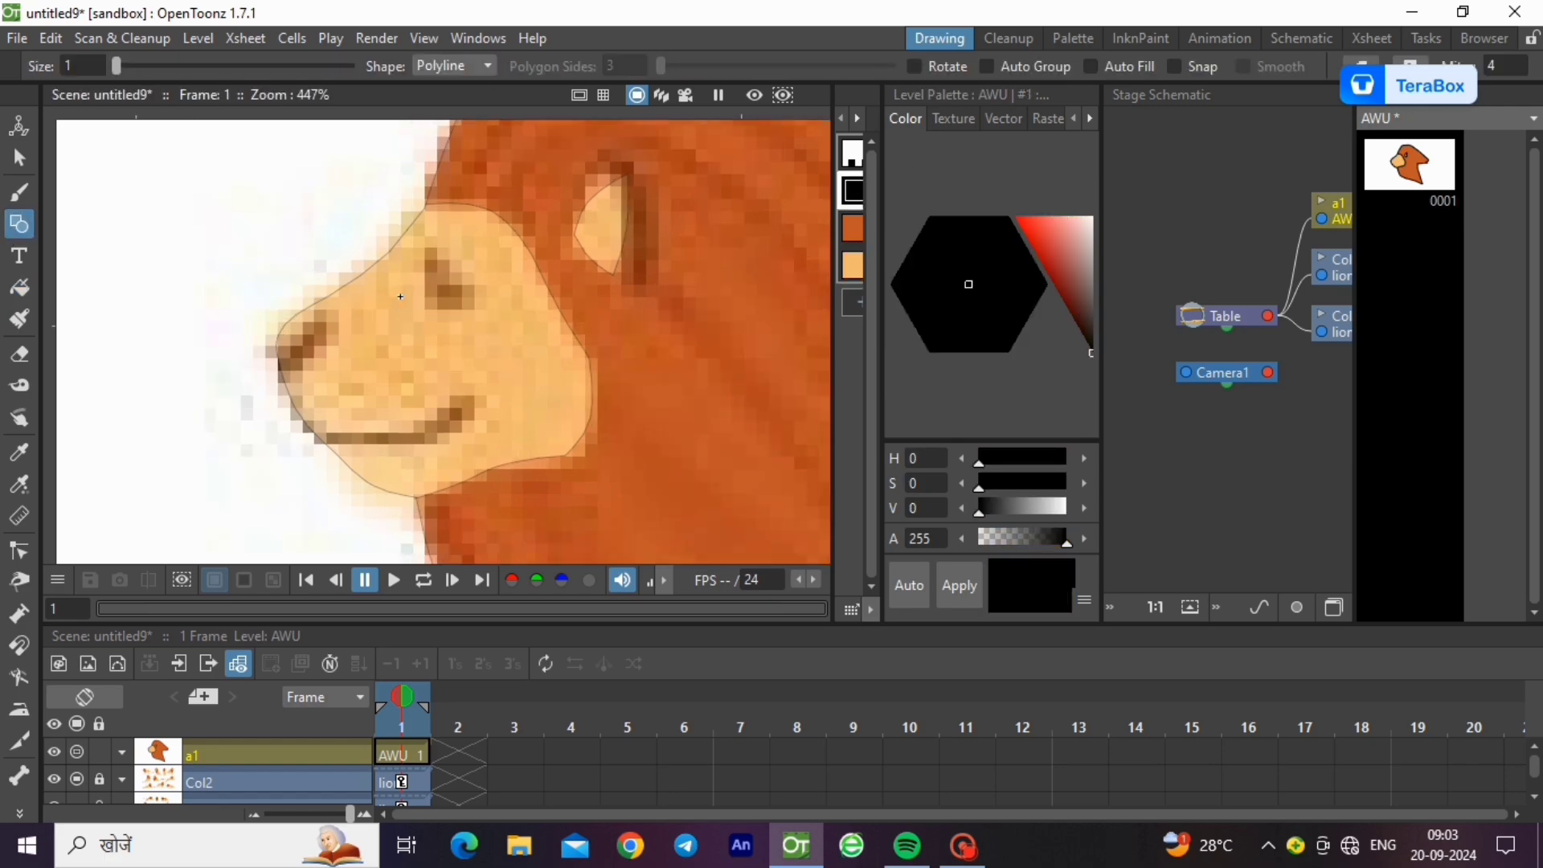
scroll(457, 271, up, 1)
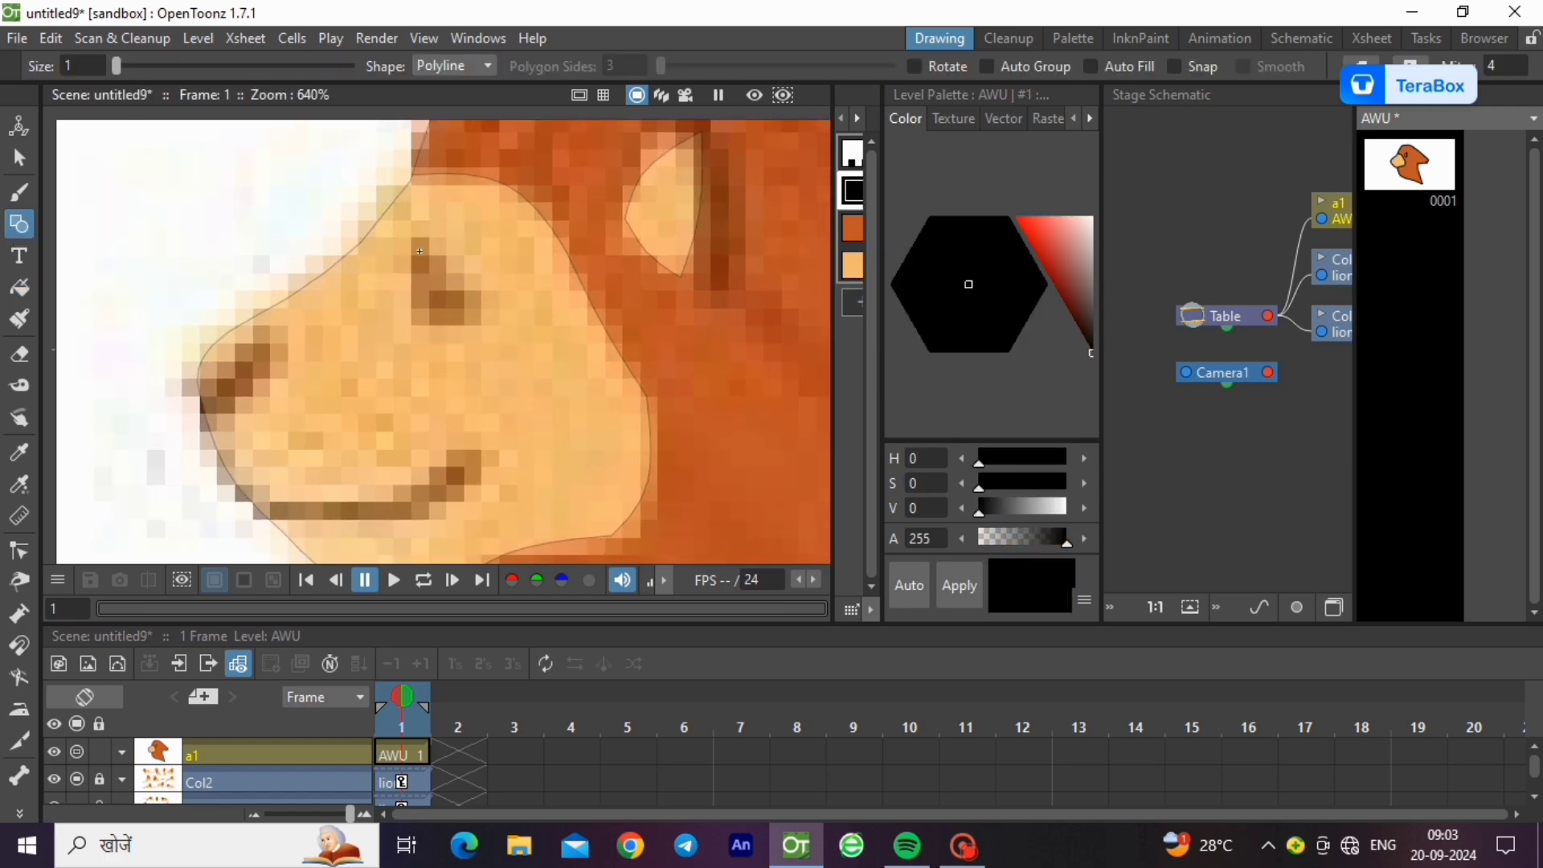
double_click(480, 297)
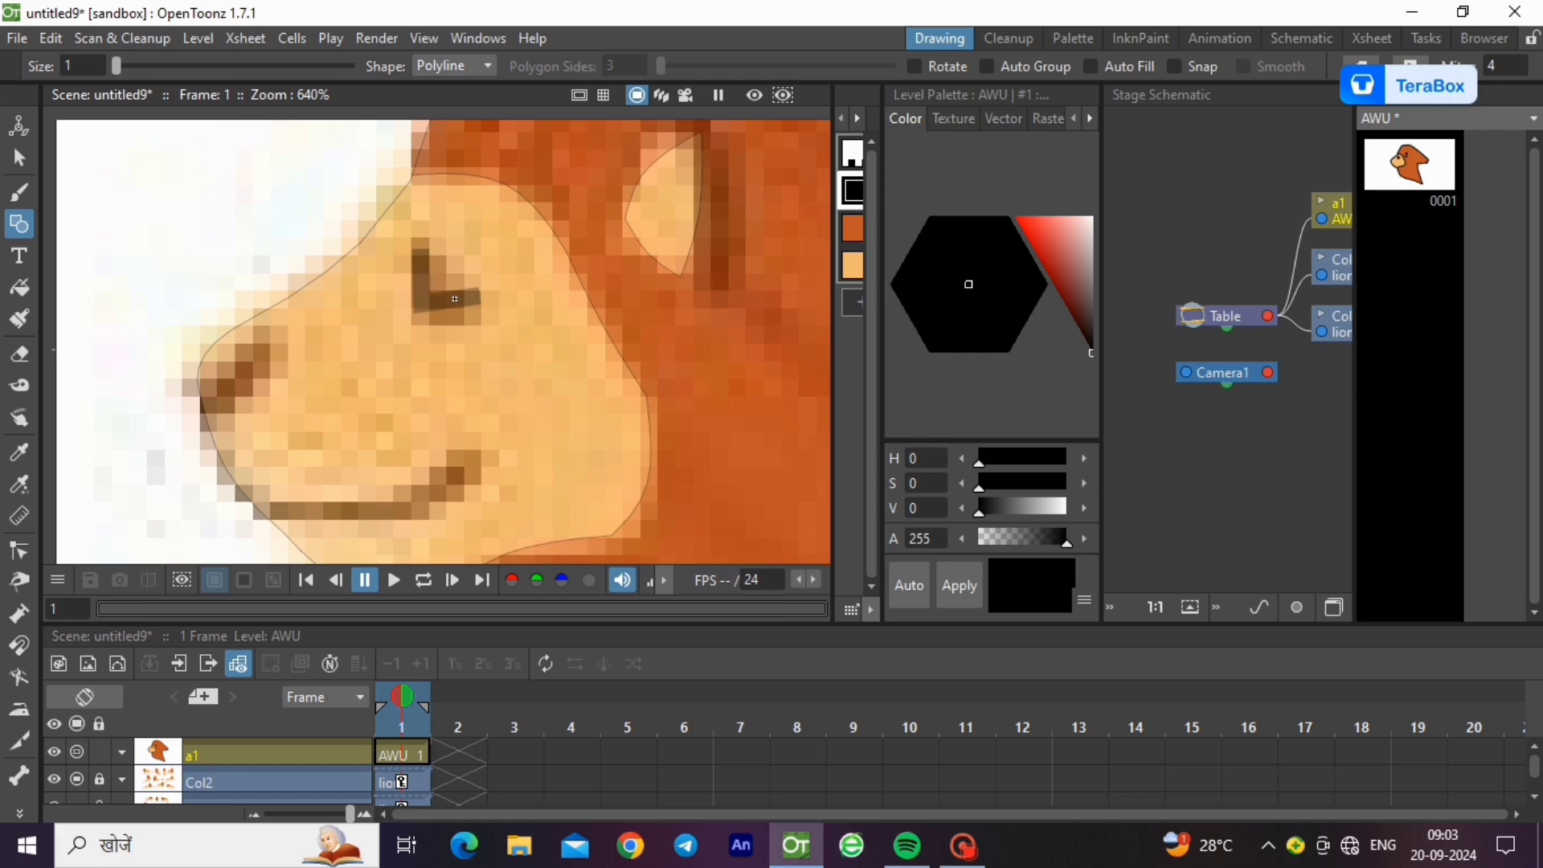
- Draw a black line across the nose tip, thin it, curve it to the nose shape and fill the nose black
click(200, 395)
double_click(258, 315)
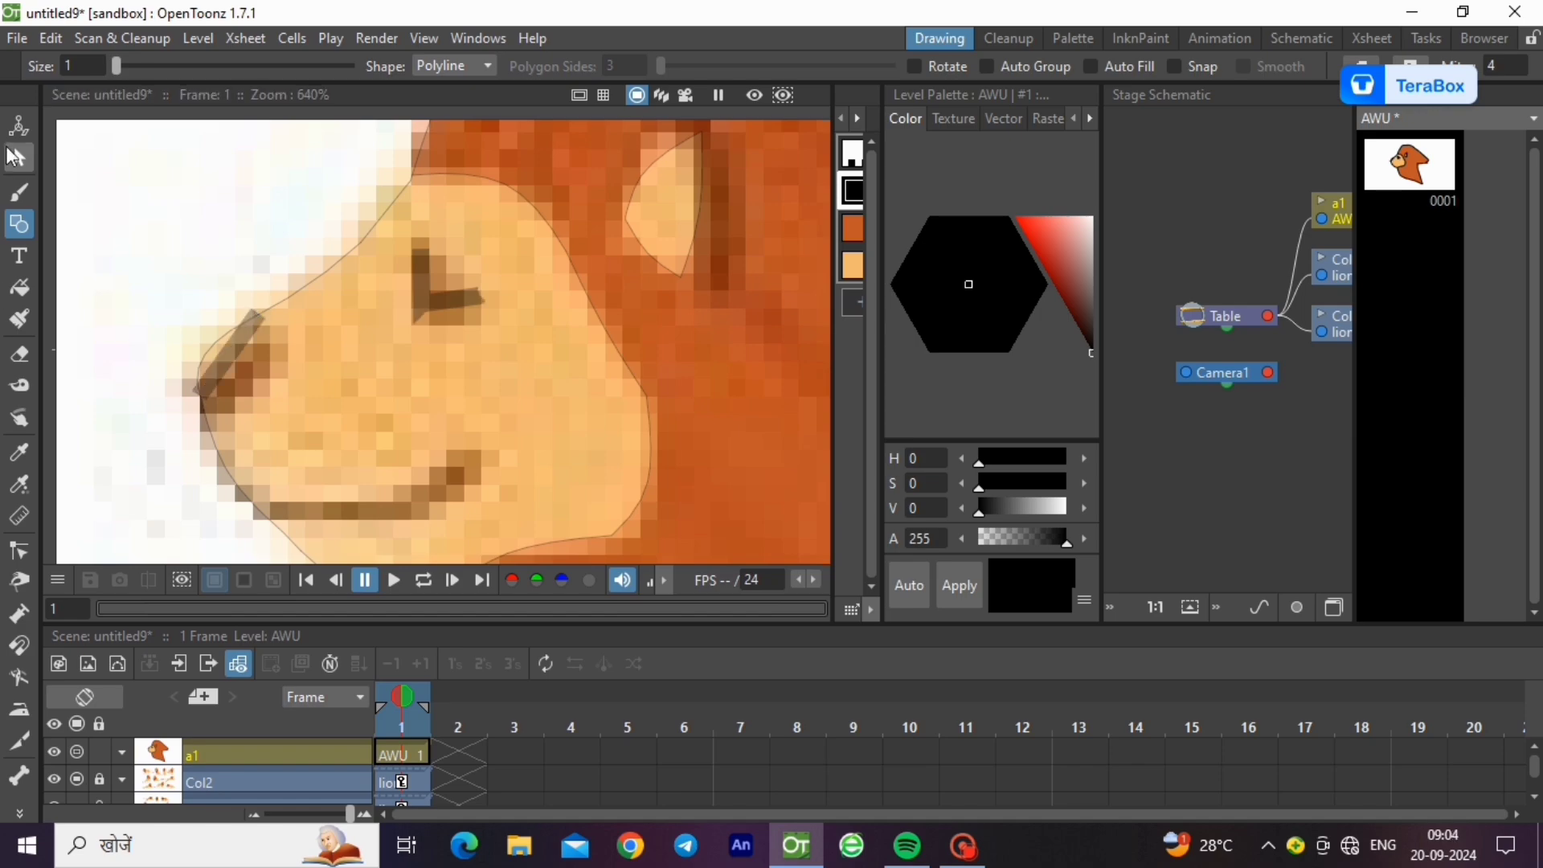
click(19, 158)
click(235, 354)
click(297, 434)
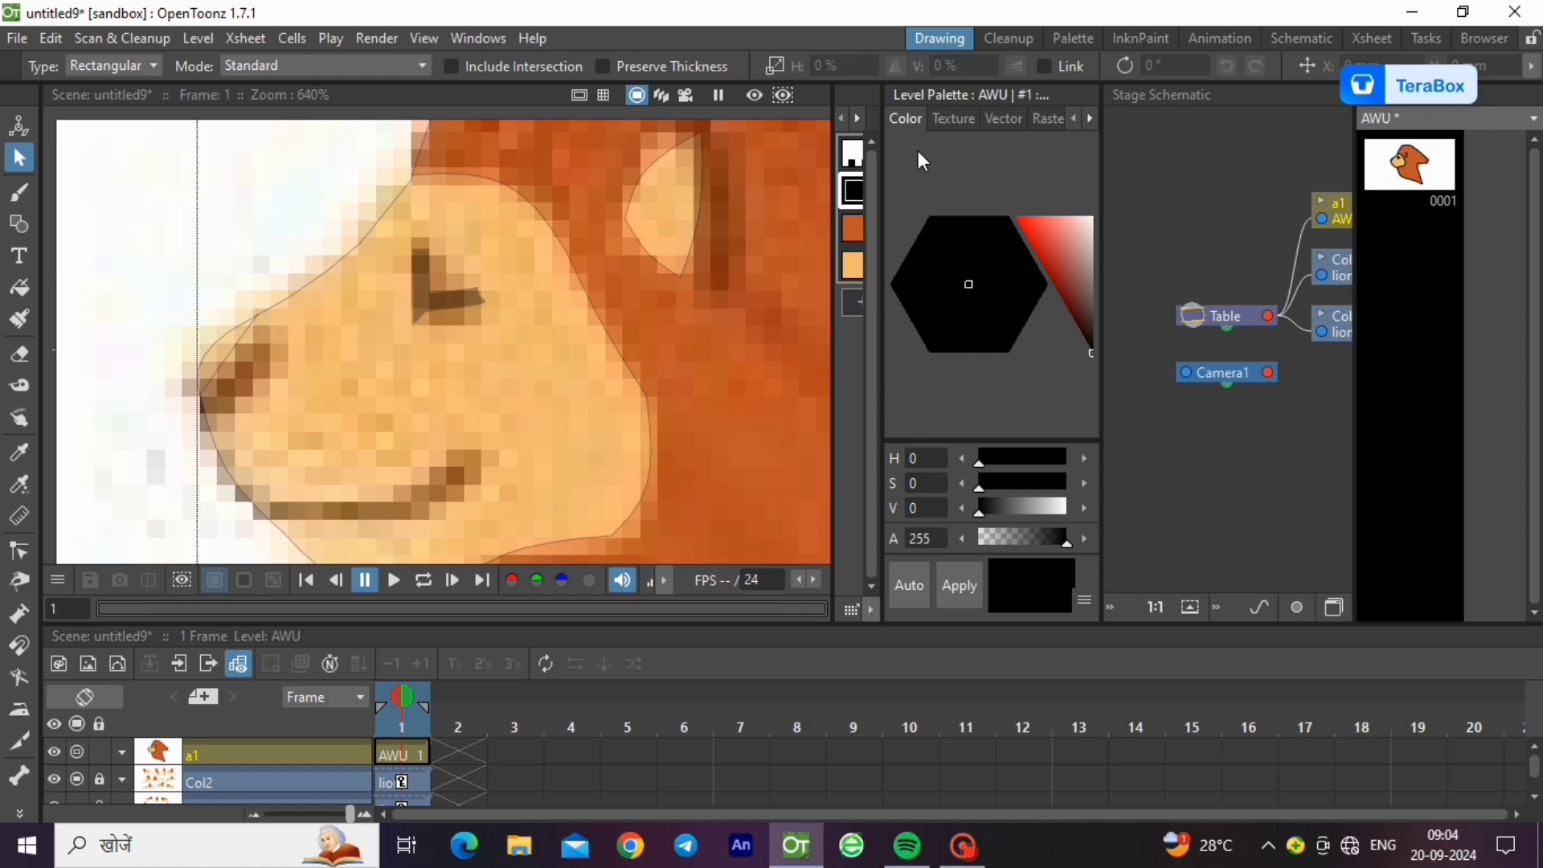
click(18, 553)
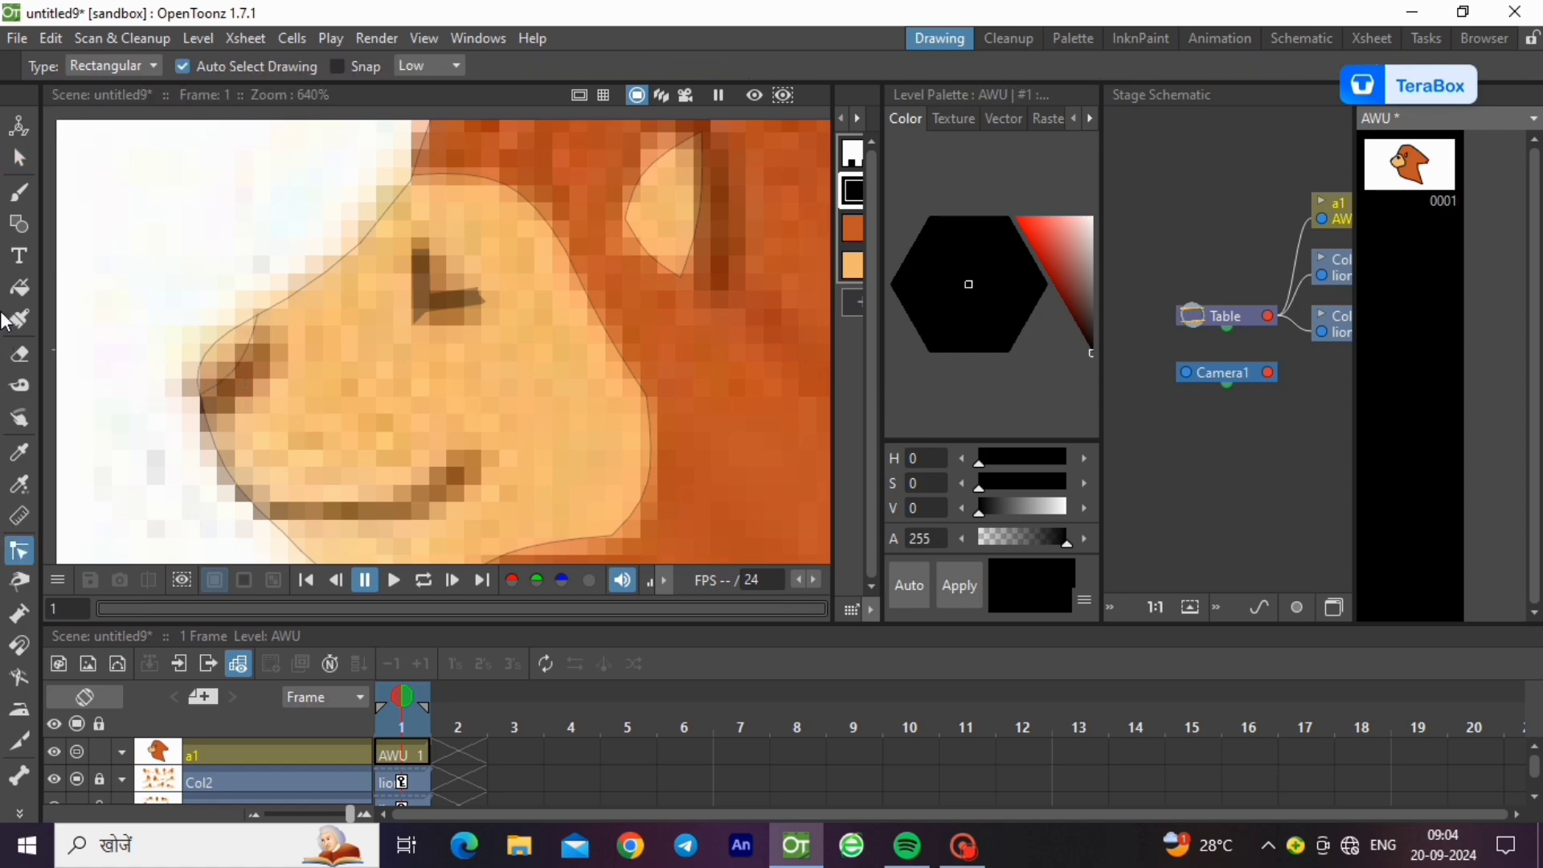
click(19, 287)
- Draw a straight black polyline from the front of the muzzle to the rear corner of the mouth
scroll(296, 399, down, 4)
scroll(310, 517, up, 6)
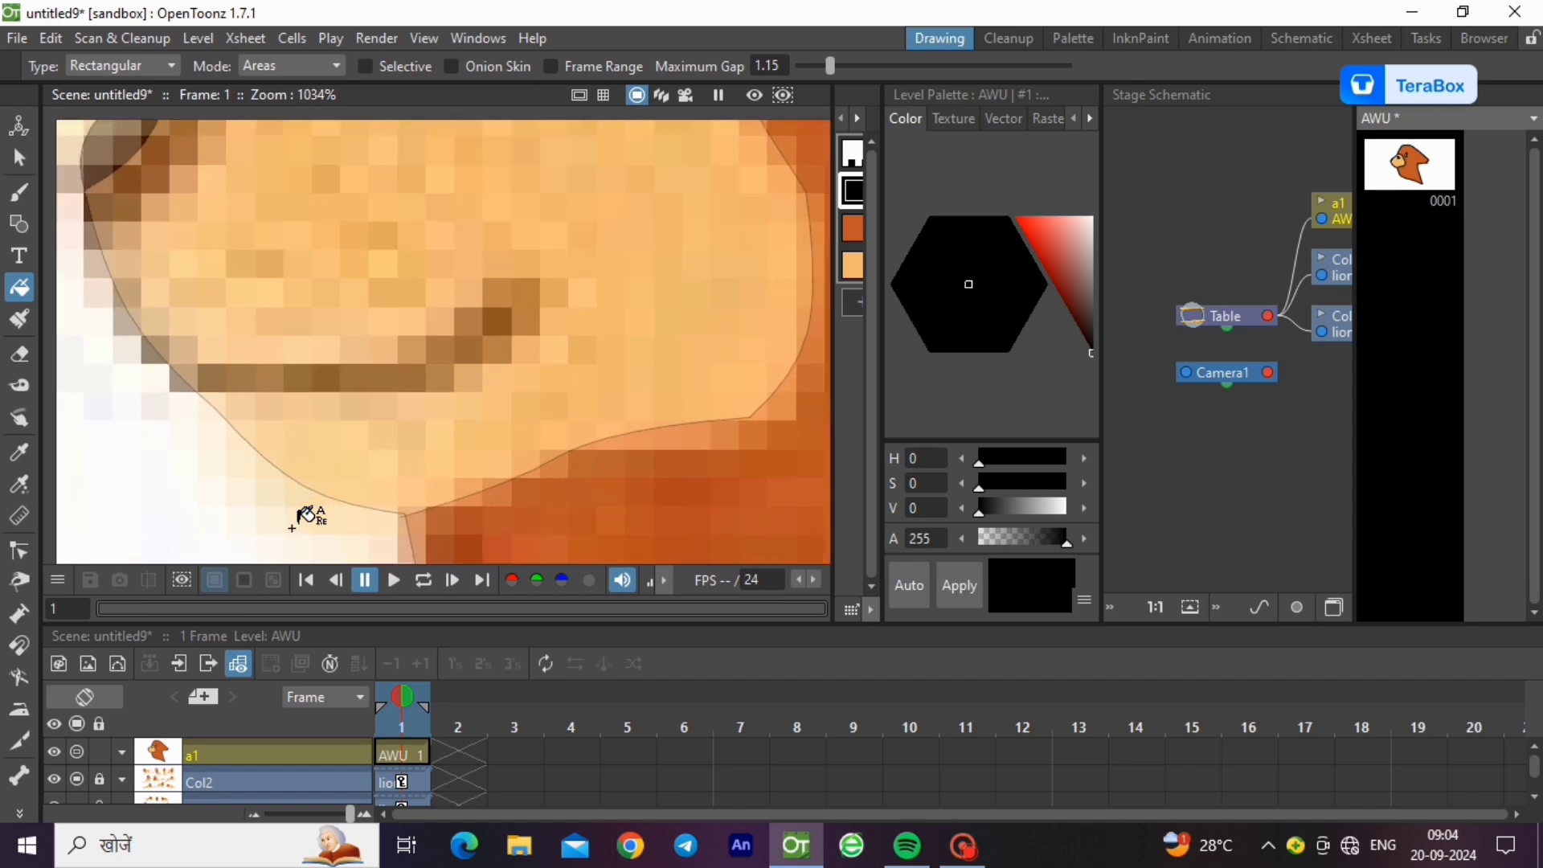
click(18, 225)
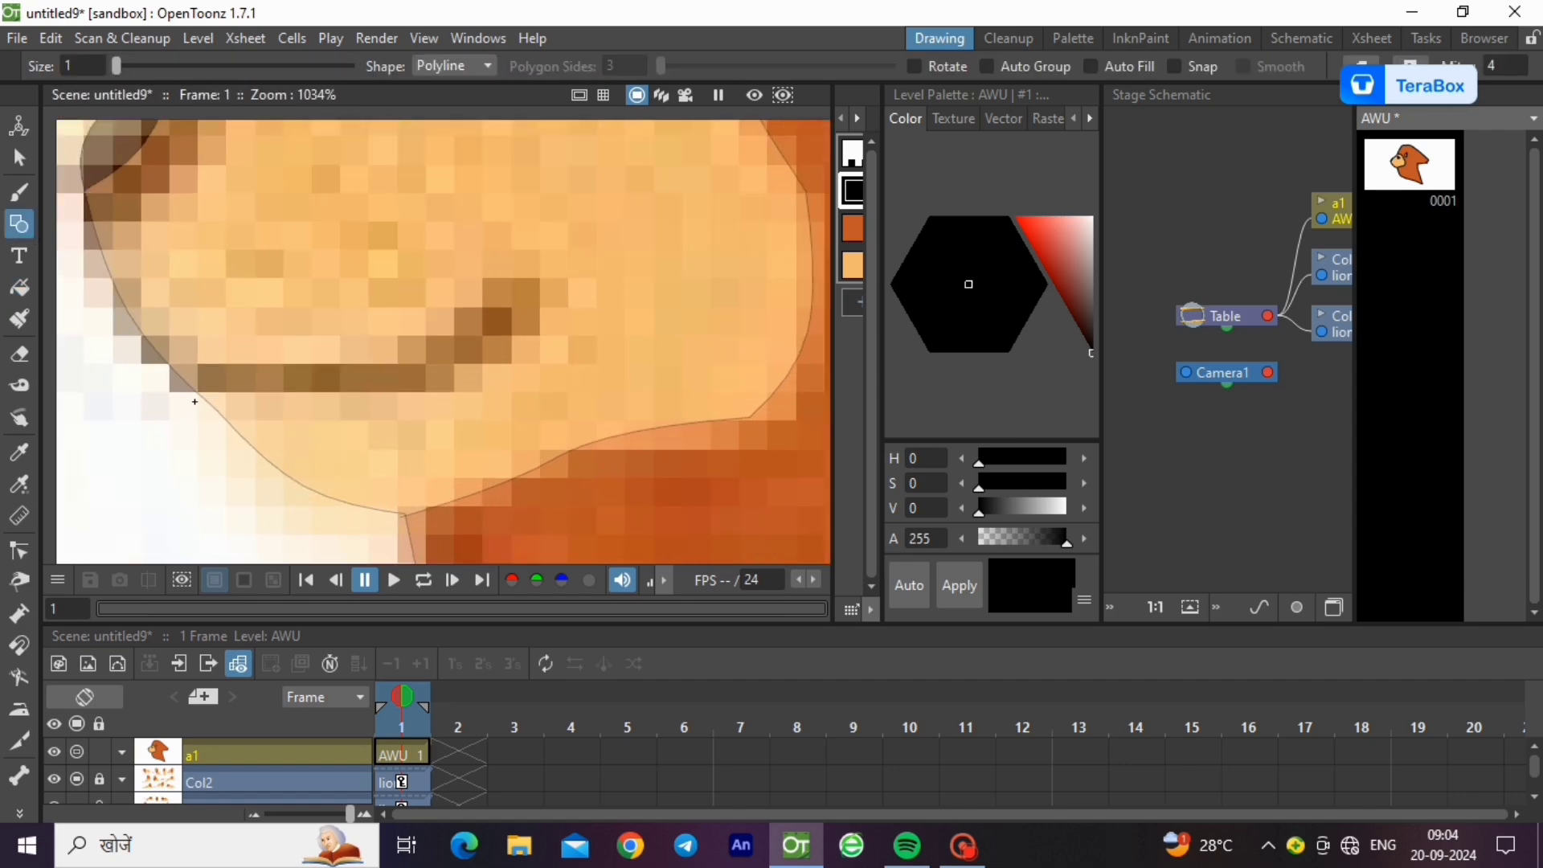
click(200, 396)
double_click(543, 279)
- Thin the mouth line and bend it downward to follow the reference lion's smile
key(s)
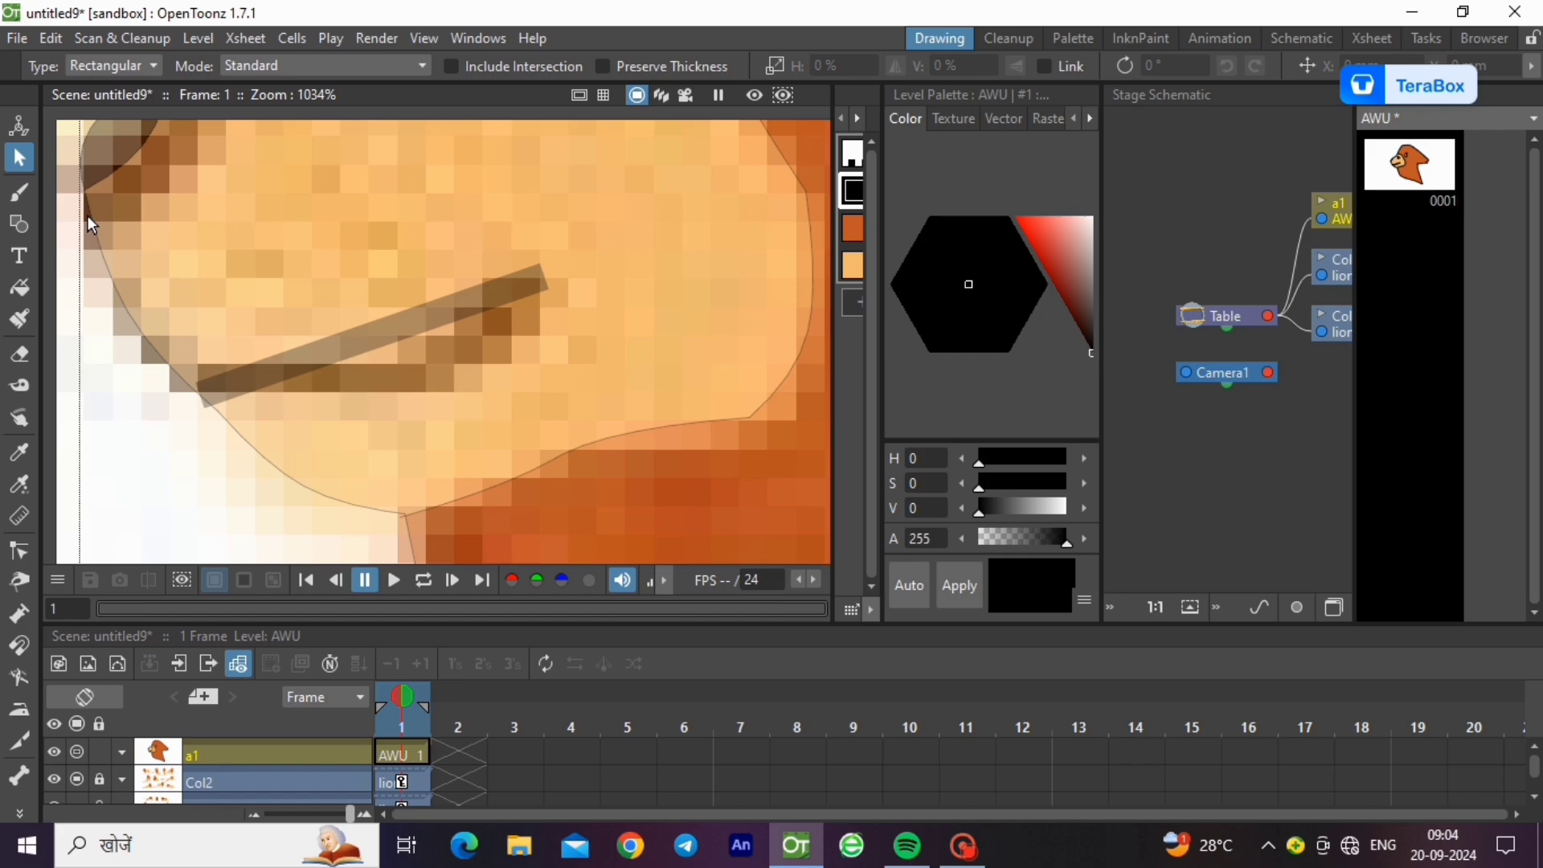
click(340, 351)
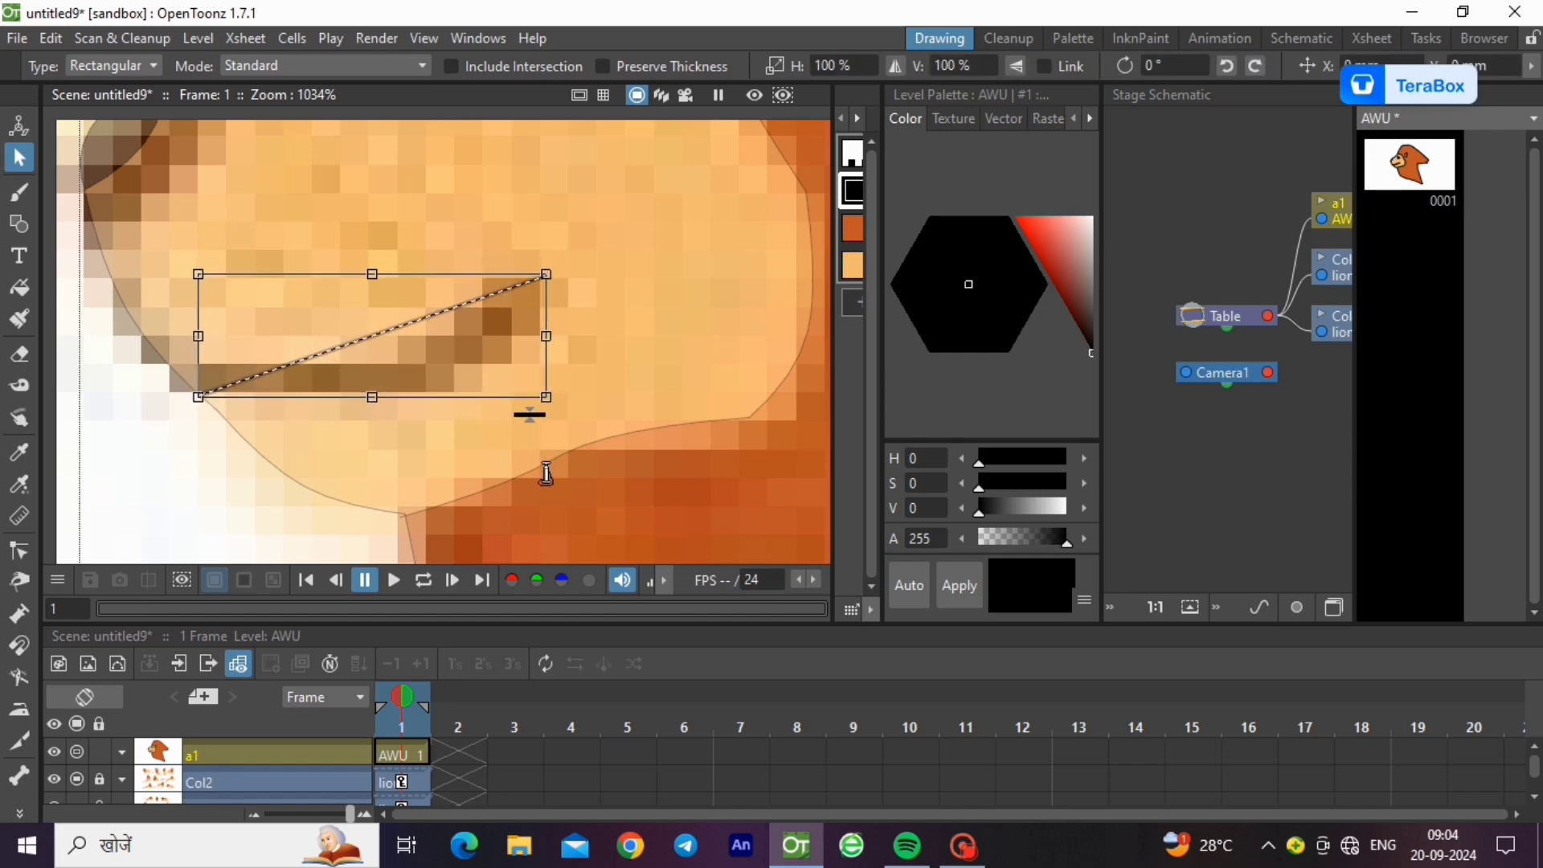
click(228, 428)
click(19, 551)
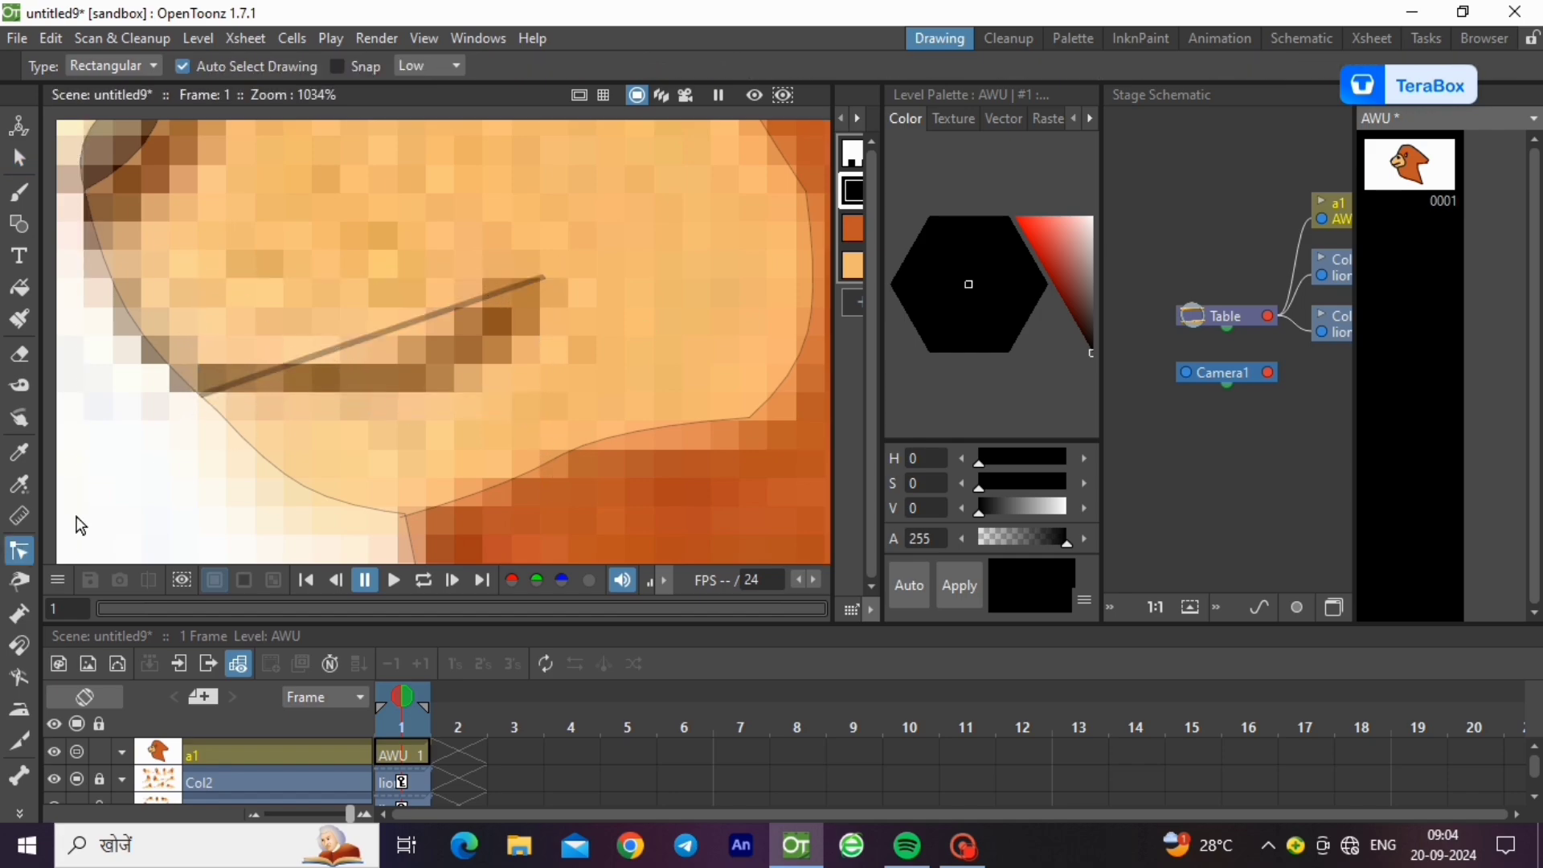
click(342, 350)
mouse_move(399, 326)
mouse_down()
mouse_move(412, 349)
mouse_move(459, 363)
mouse_up()
scroll(411, 452, down, 3)
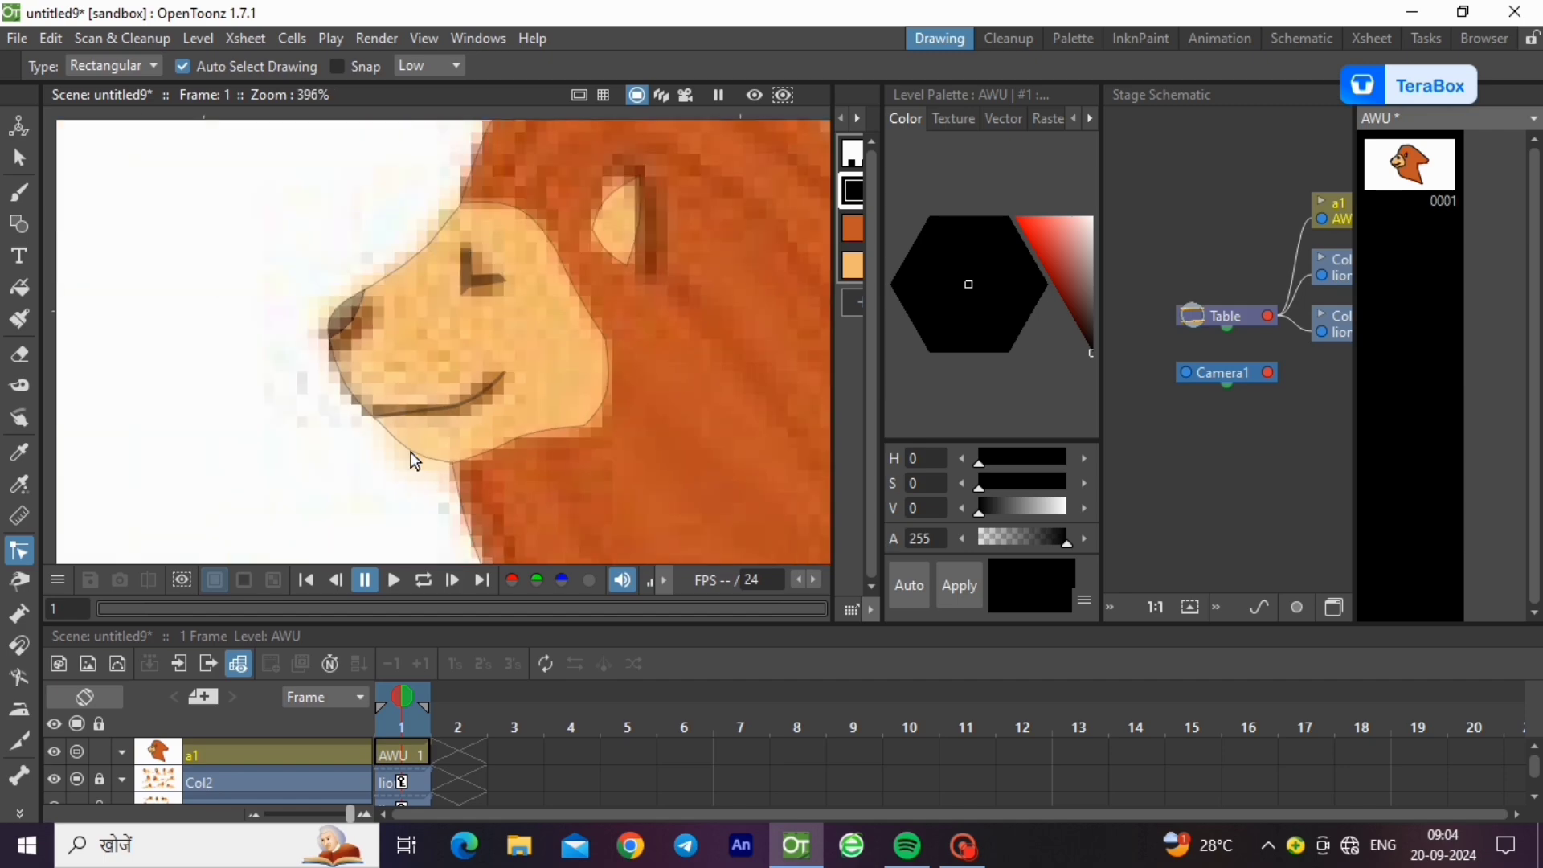
- Return the a1 column to full opacity and delete the L-shaped eye stroke from the face
click(125, 781)
click(421, 750)
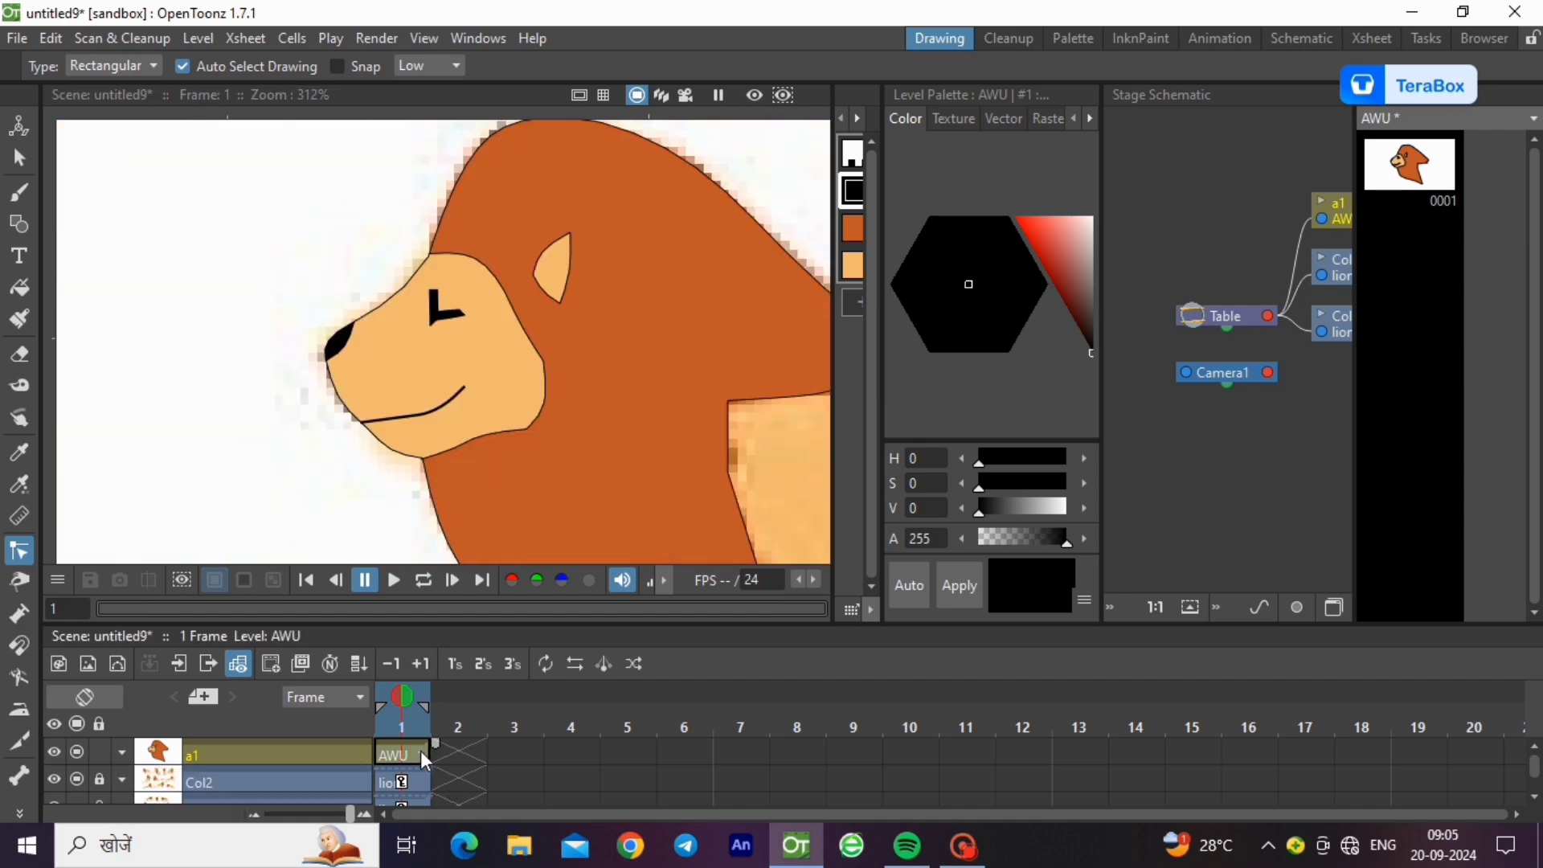
scroll(183, 223, down, 3)
scroll(241, 355, up, 2)
scroll(295, 324, up, 3)
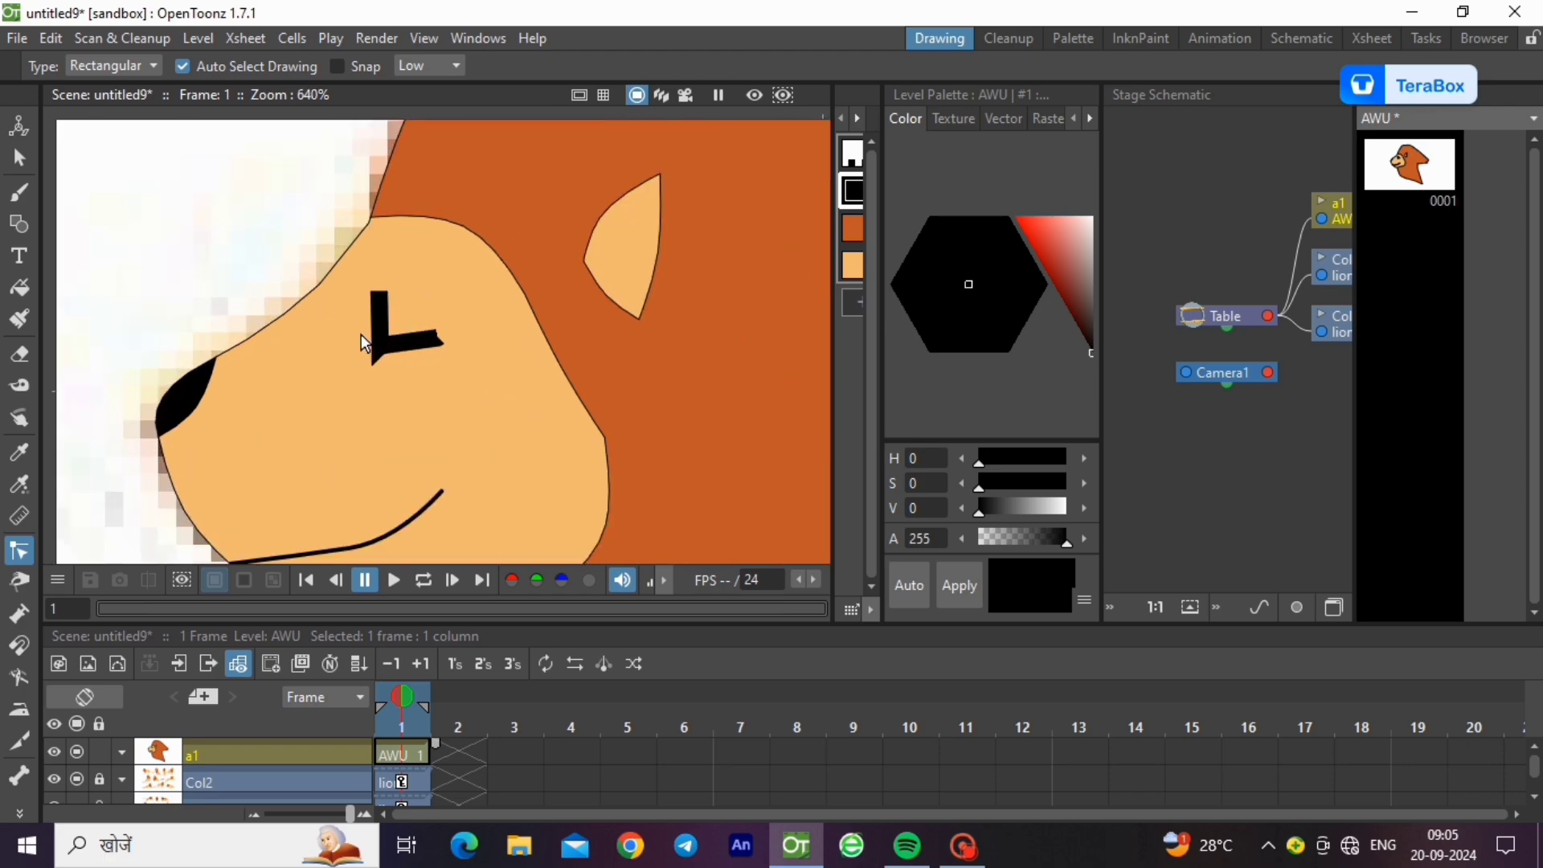
click(20, 157)
click(389, 345)
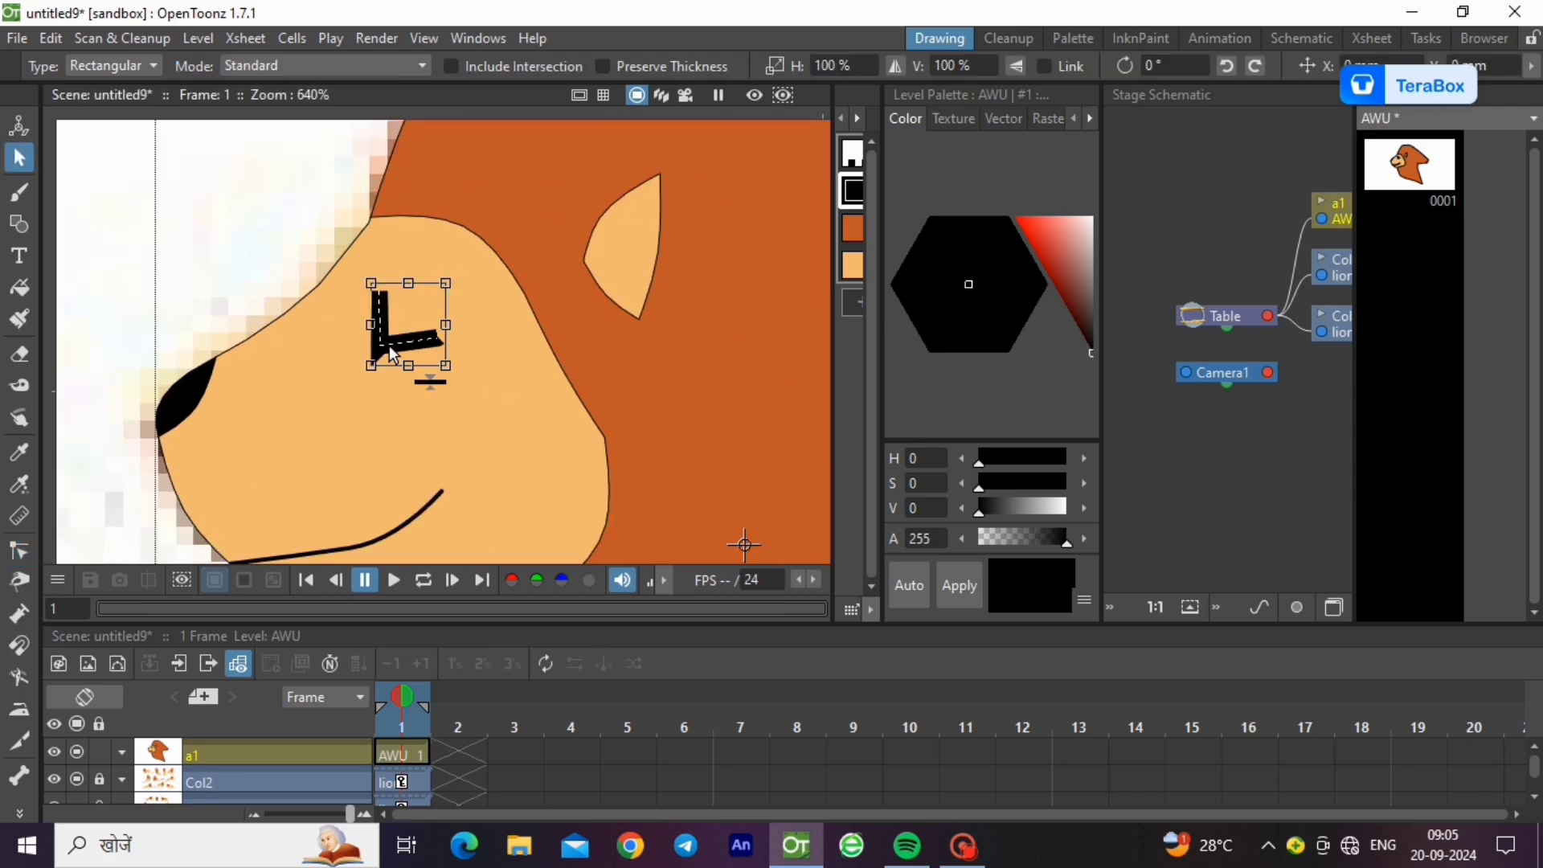
key(Delete)
- Lock the a1 column and create a new vector level on its own column between a1 and the reference image
scroll(334, 422, down, 6)
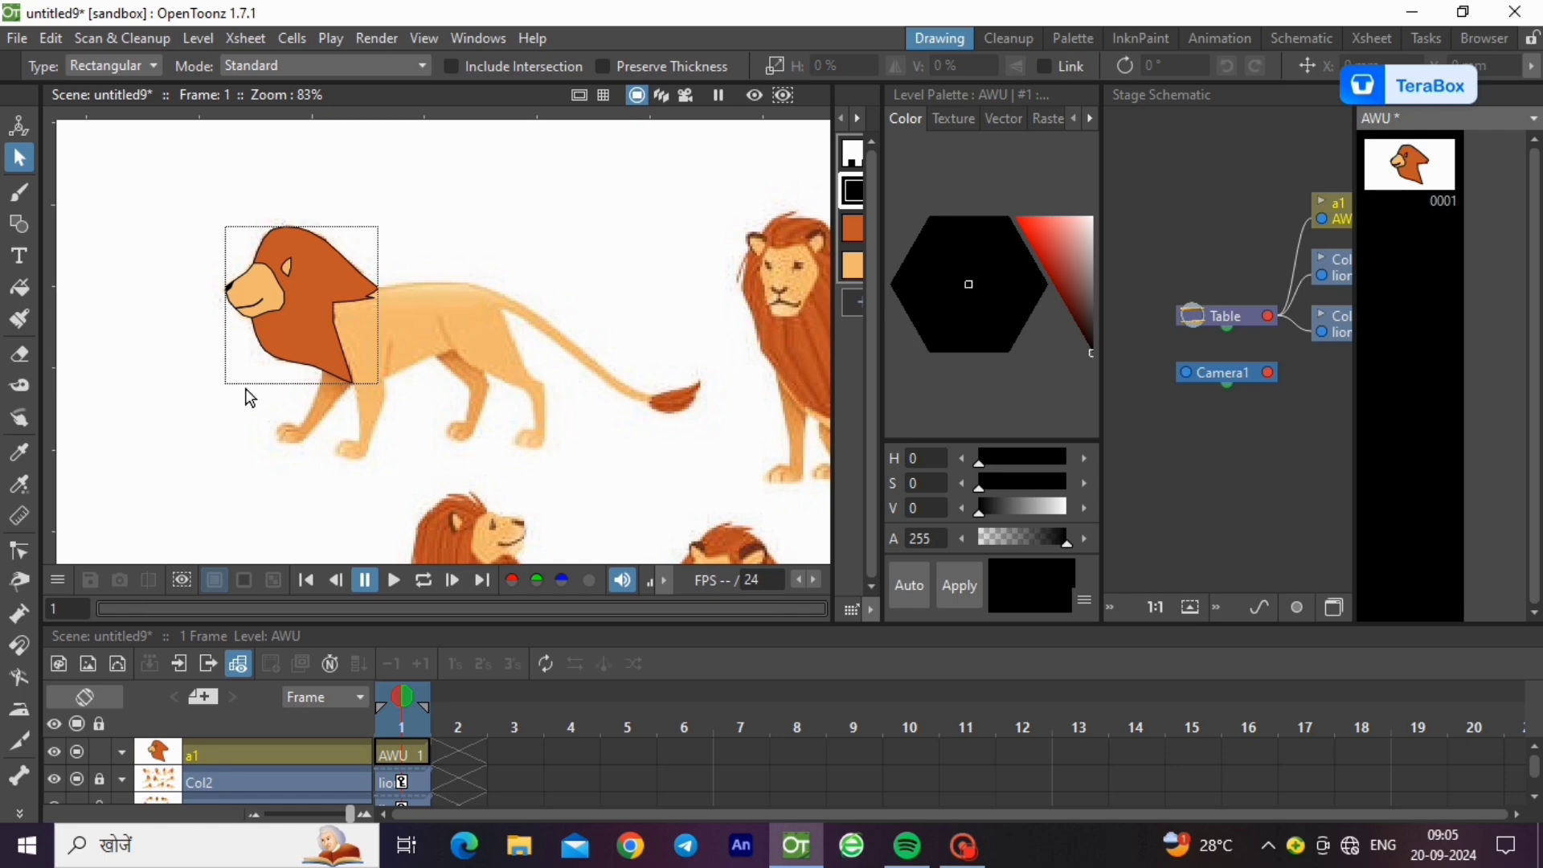
click(402, 782)
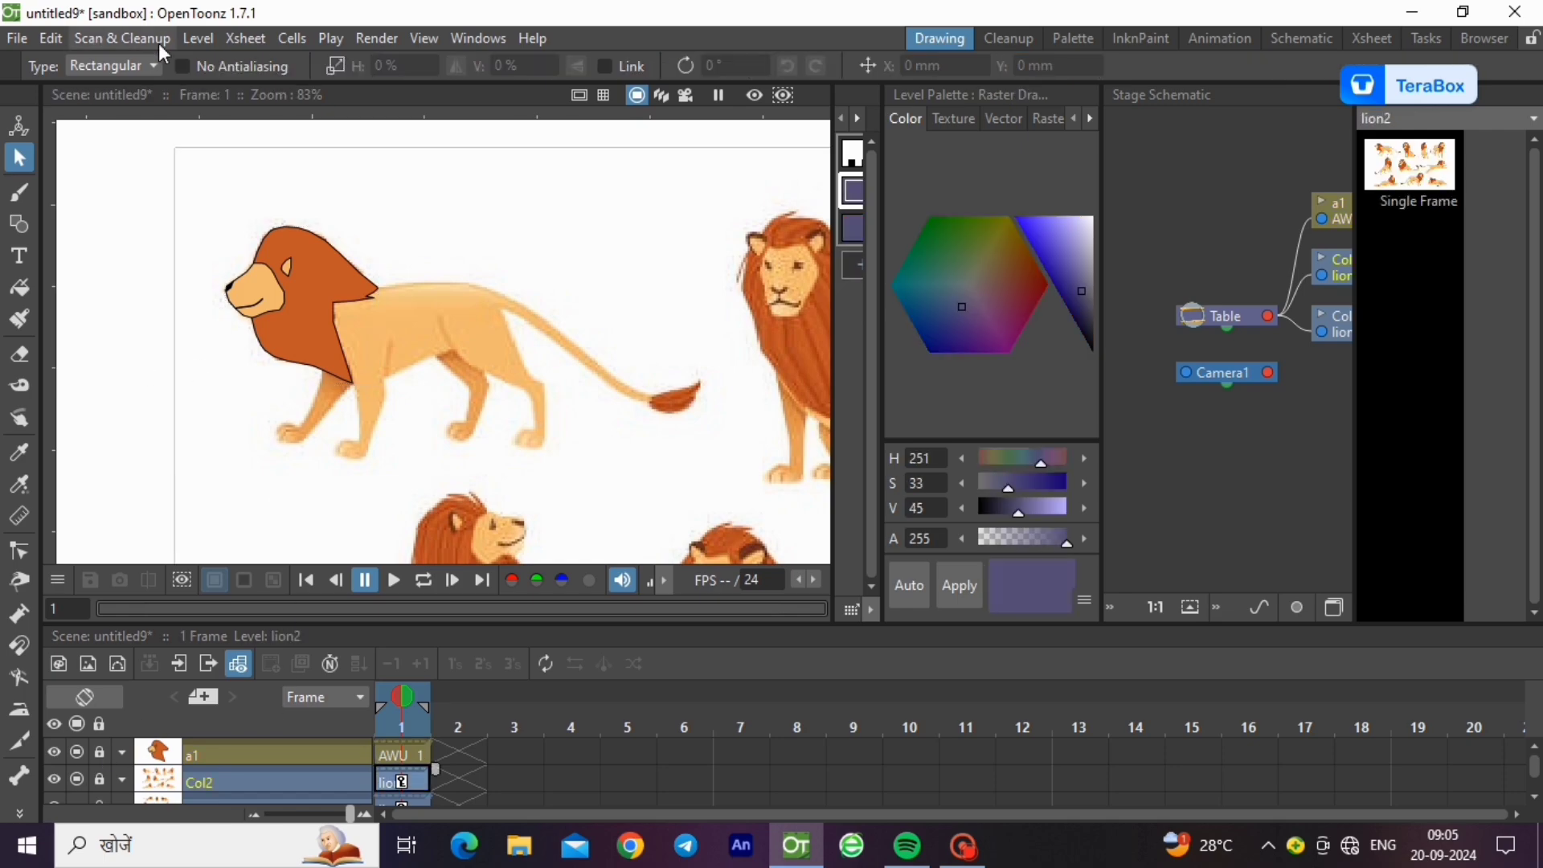
click(197, 38)
mouse_move(406, 65)
click(476, 66)
click(804, 679)
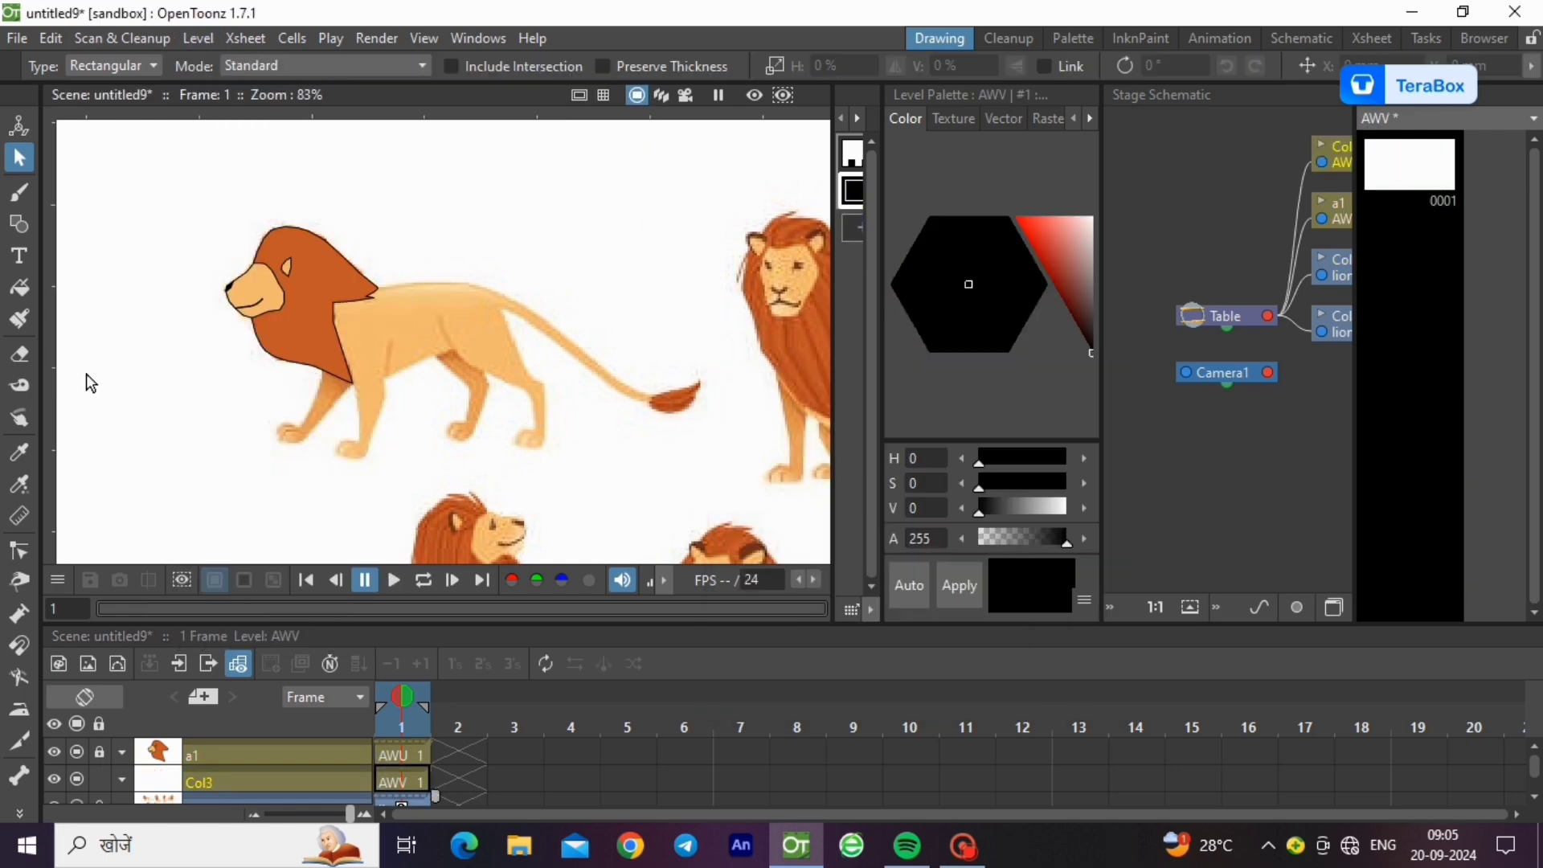
- Draw a closed black polyline around the lion's torso, extending its front end beneath the mane
key(g)
scroll(454, 305, up, 4)
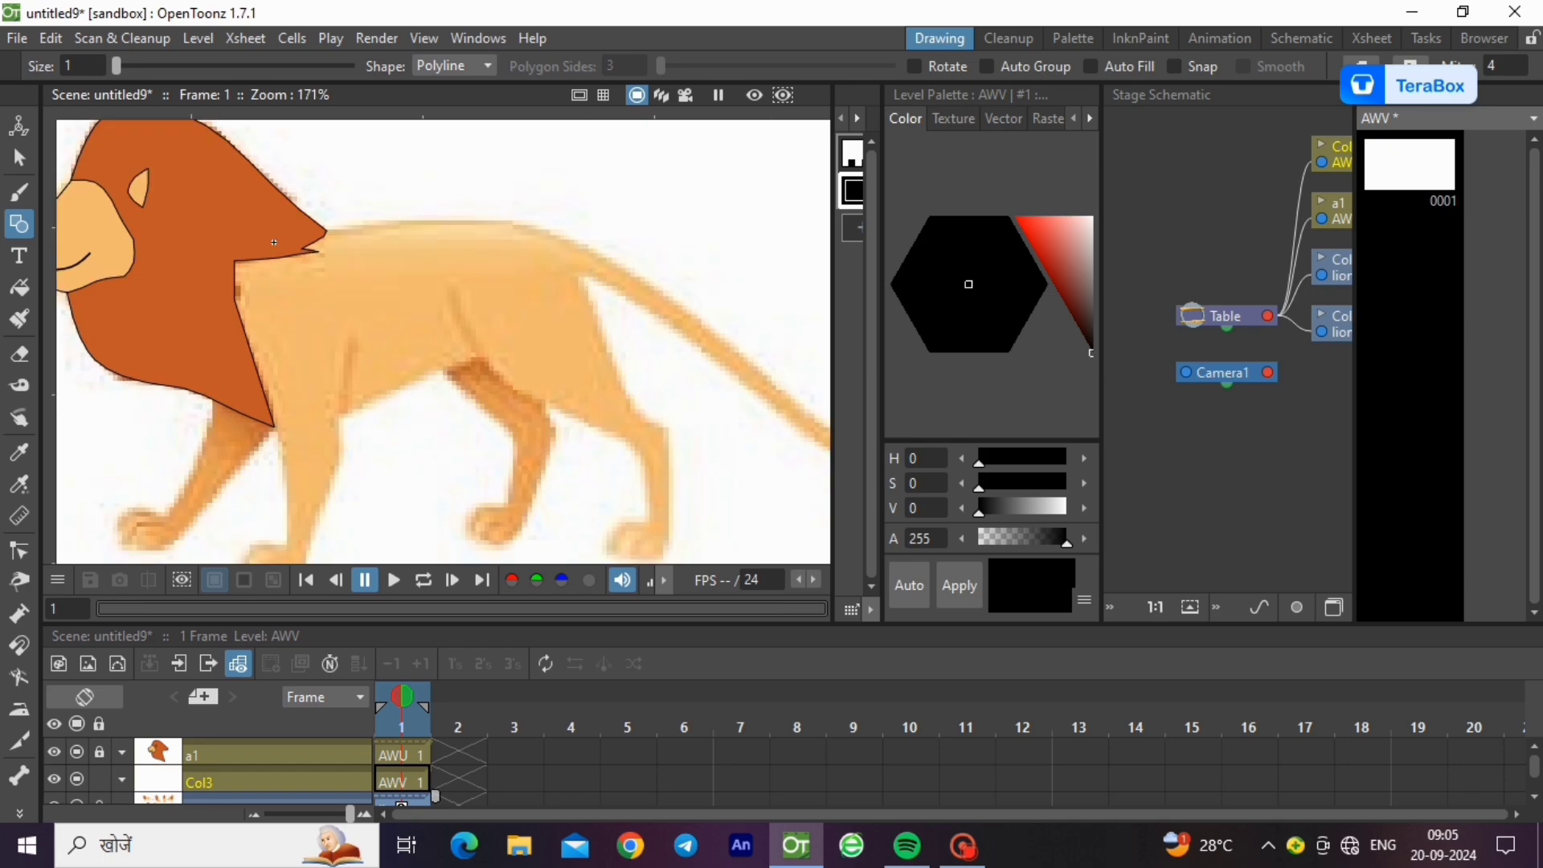
click(244, 205)
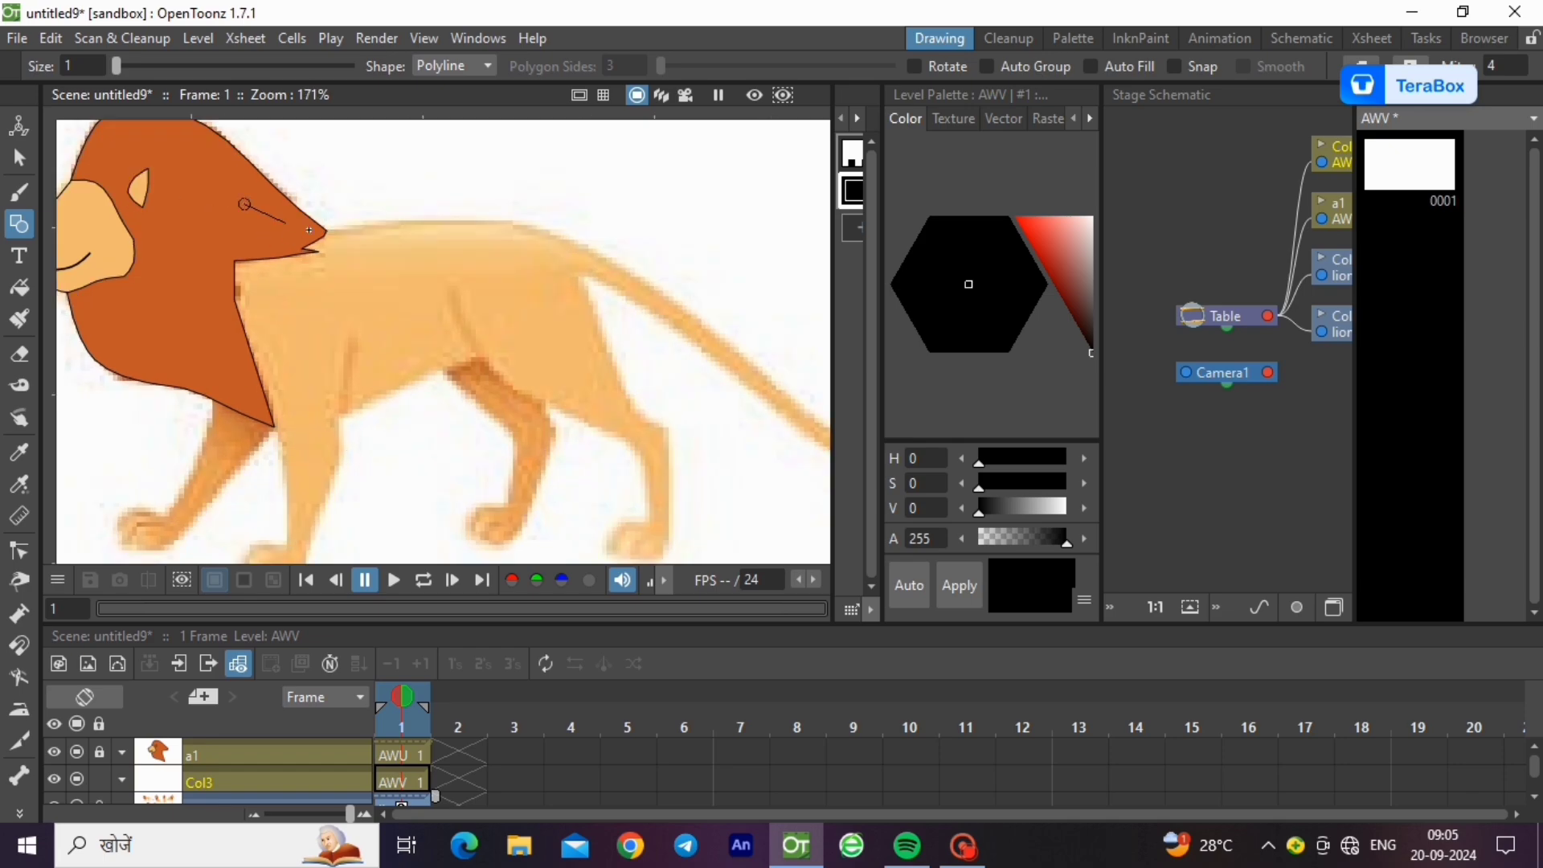
click(449, 220)
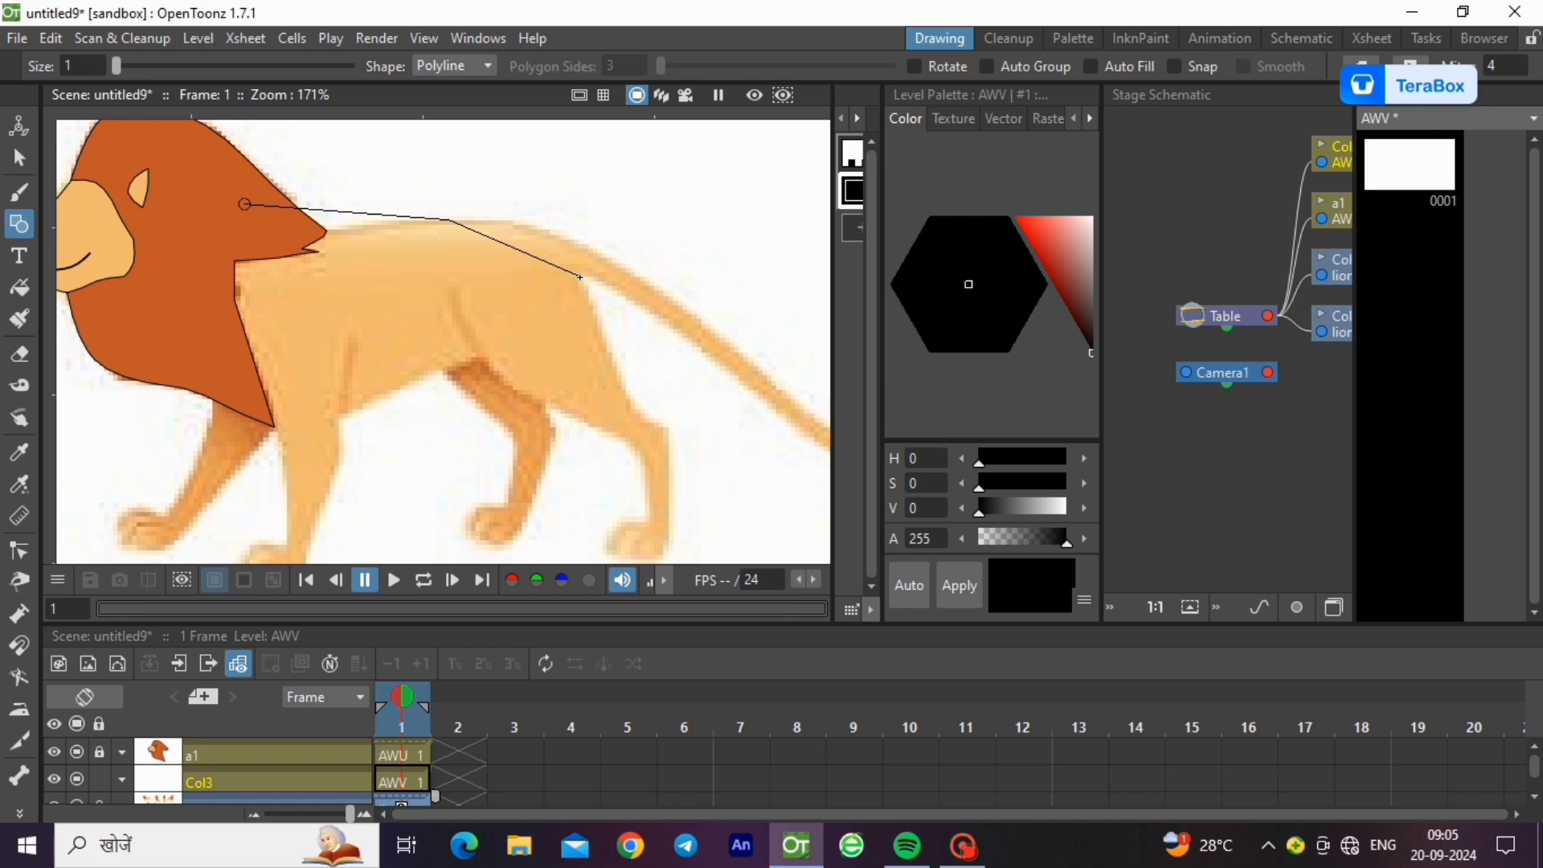
click(580, 278)
click(480, 354)
click(258, 410)
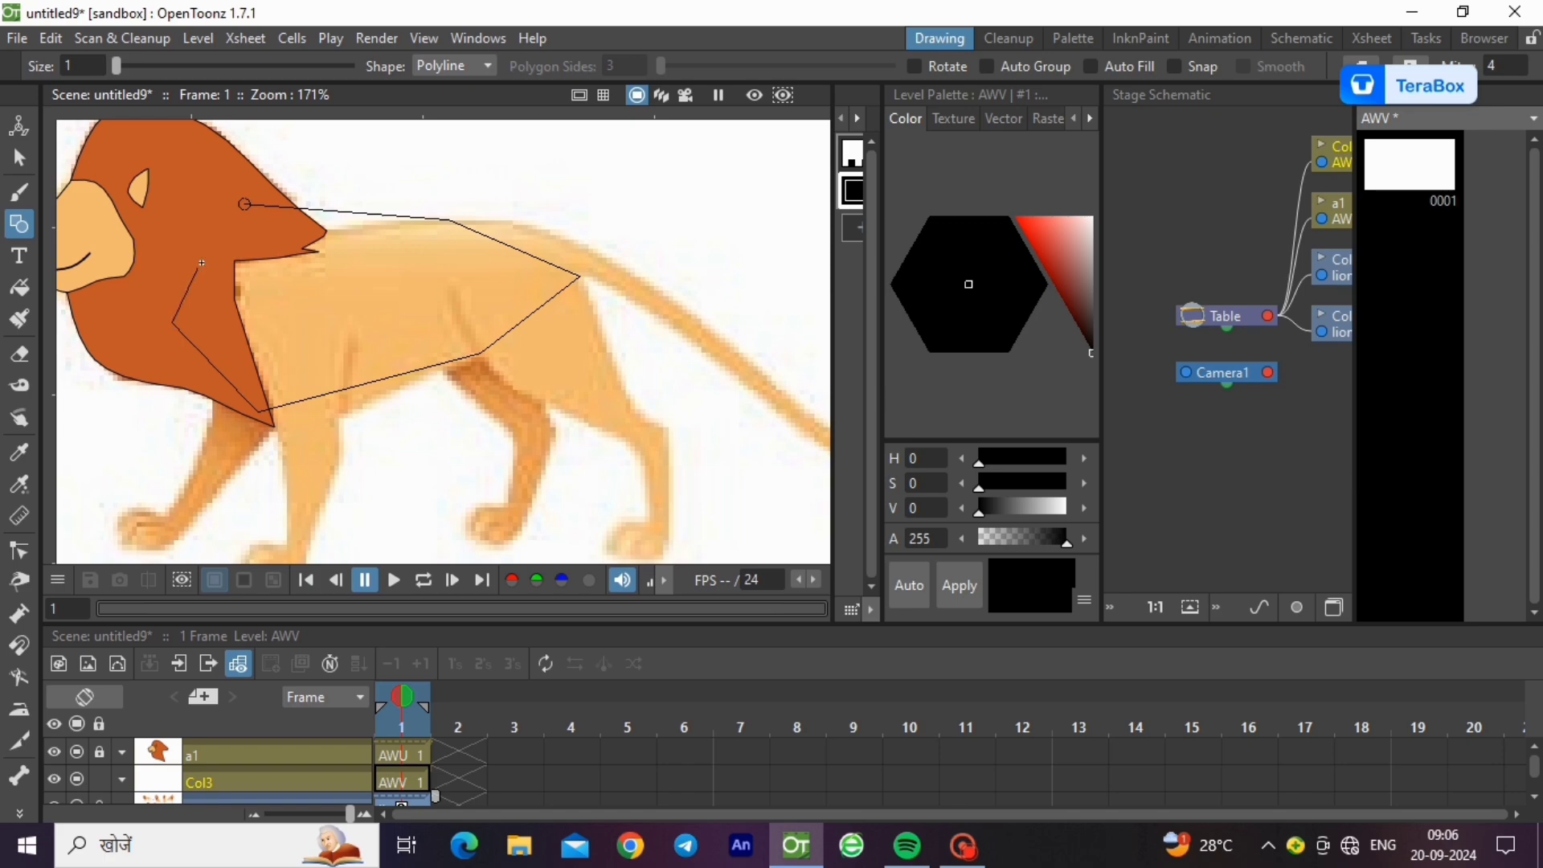
click(244, 204)
- Thin the torso outline and curve its back, rump, belly and front edges to match the reference body
key(s)
click(407, 310)
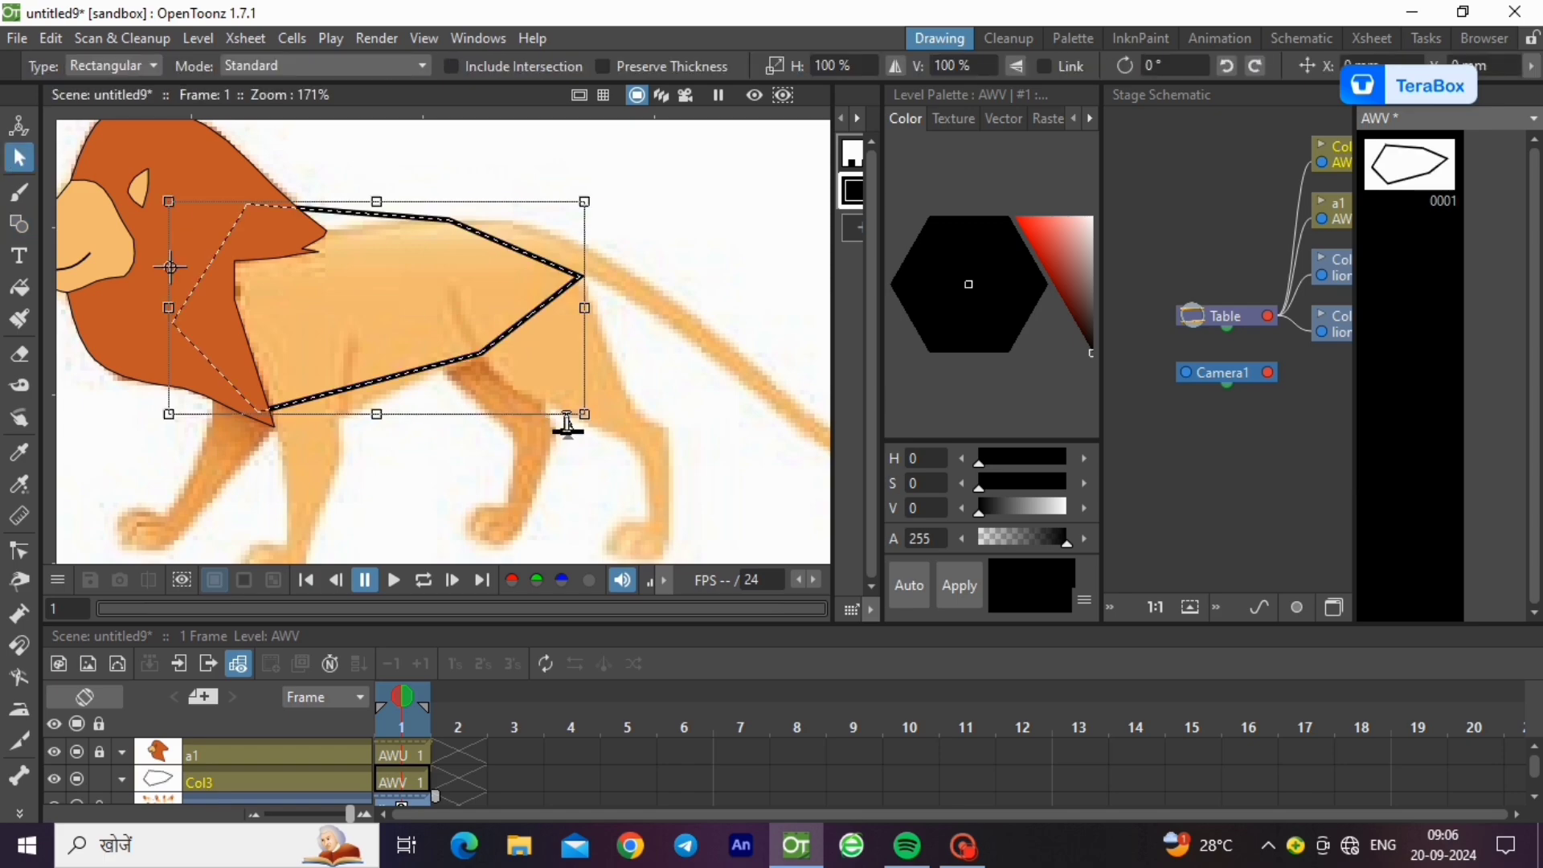
click(19, 551)
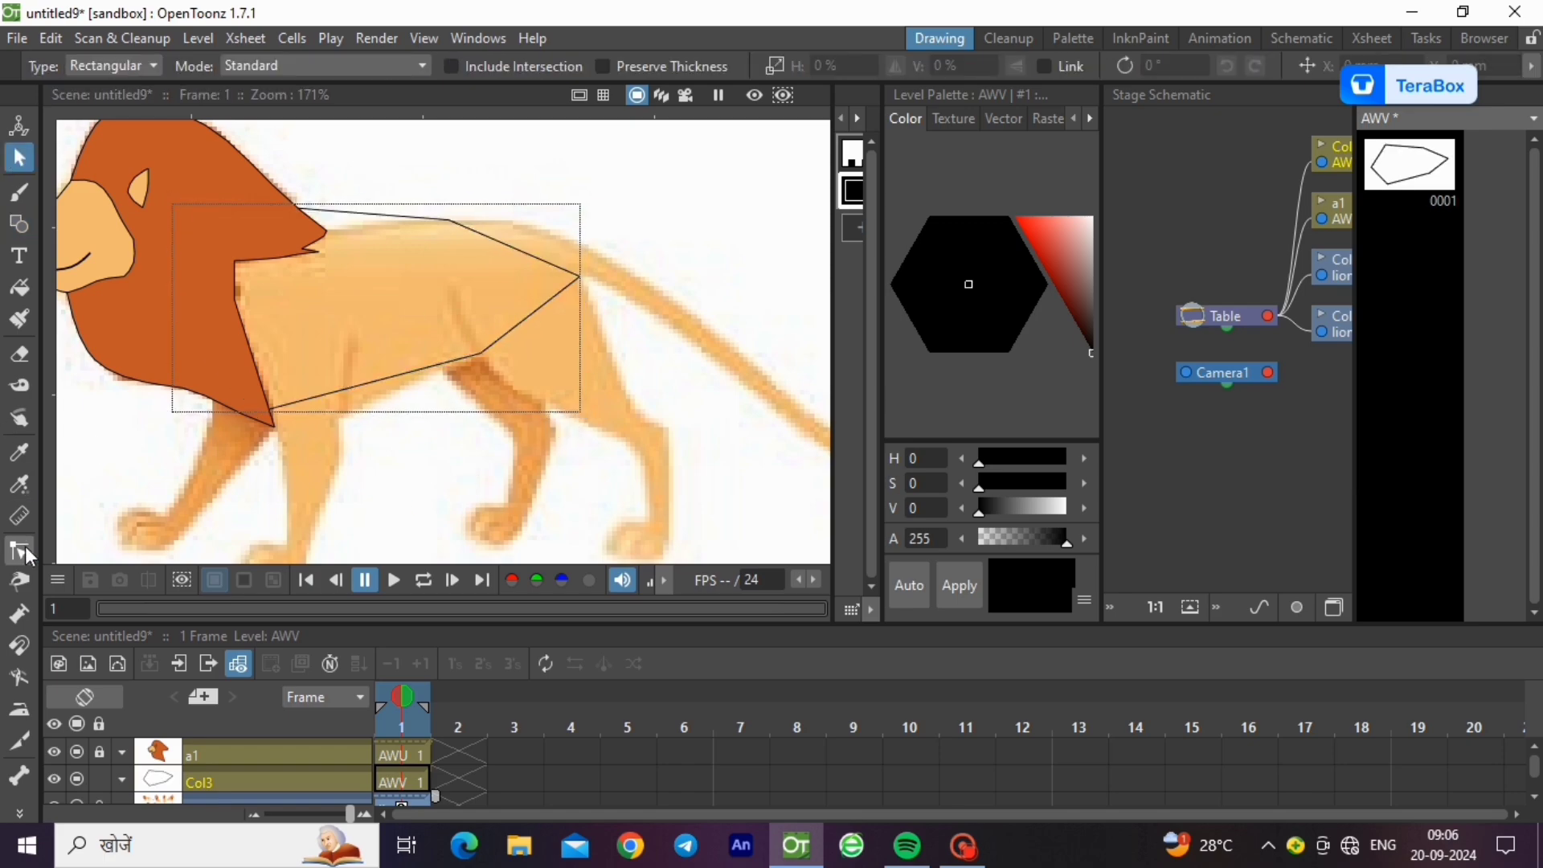
click(440, 216)
click(248, 205)
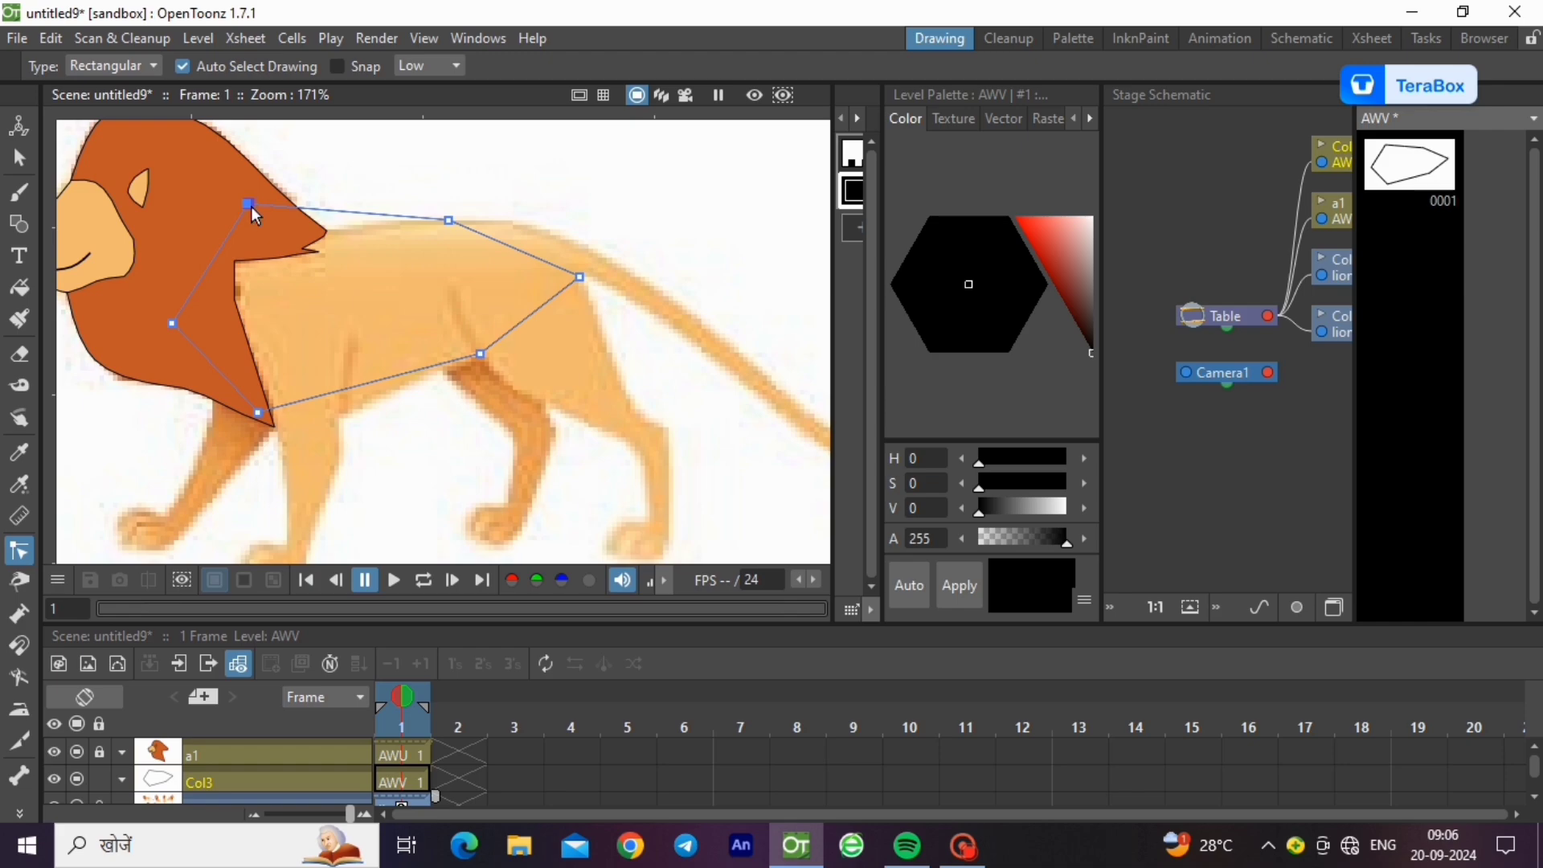
ctrl+click(307, 209)
drag(296, 224, 293, 236)
drag(388, 214, 390, 216)
drag(518, 229, 529, 207)
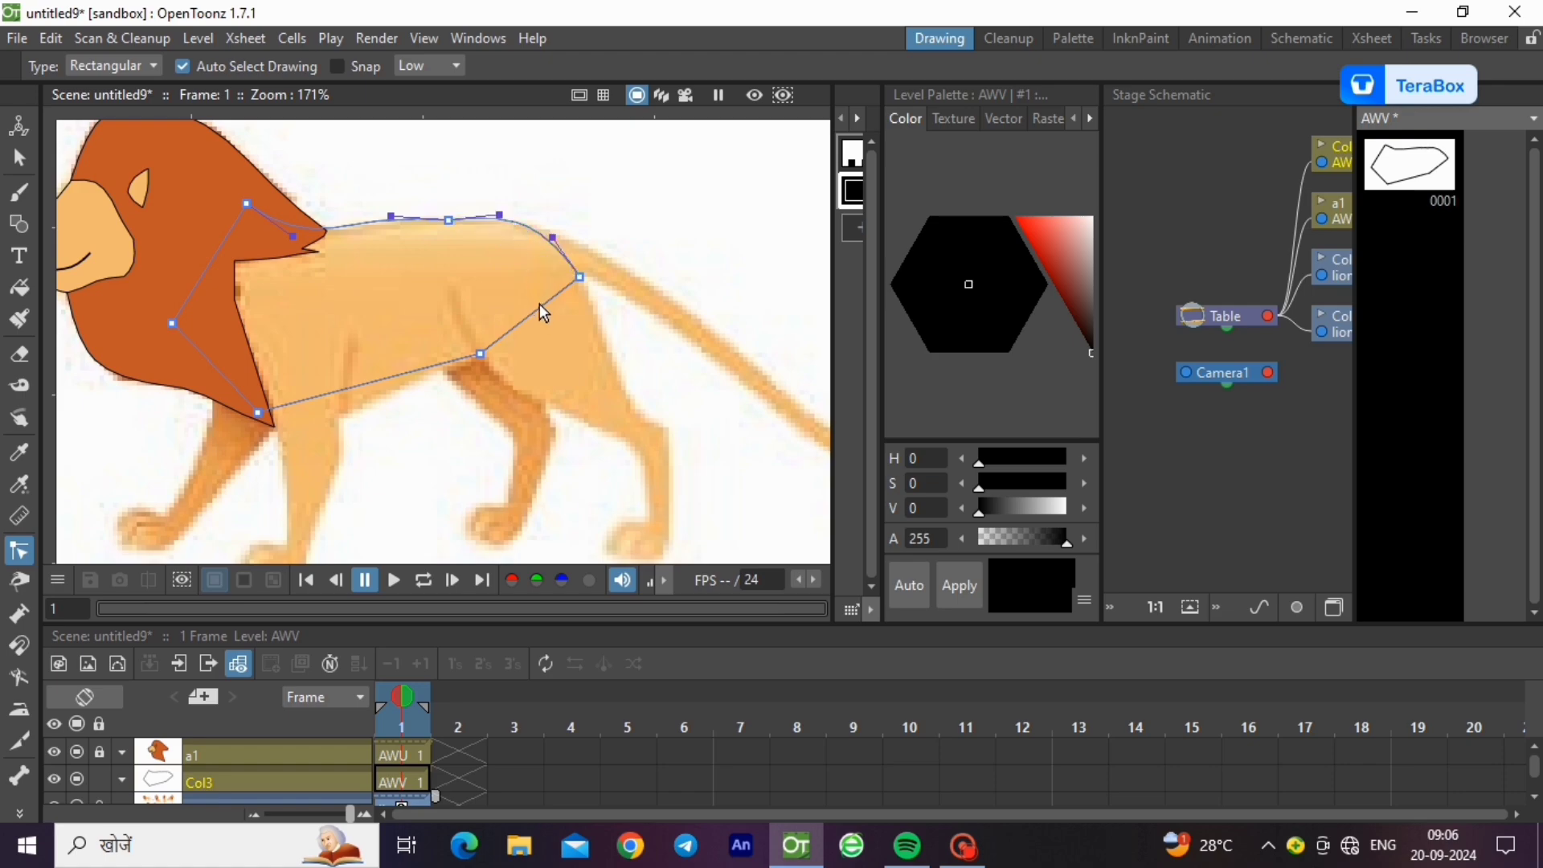
drag(540, 311, 542, 321)
drag(326, 396, 337, 430)
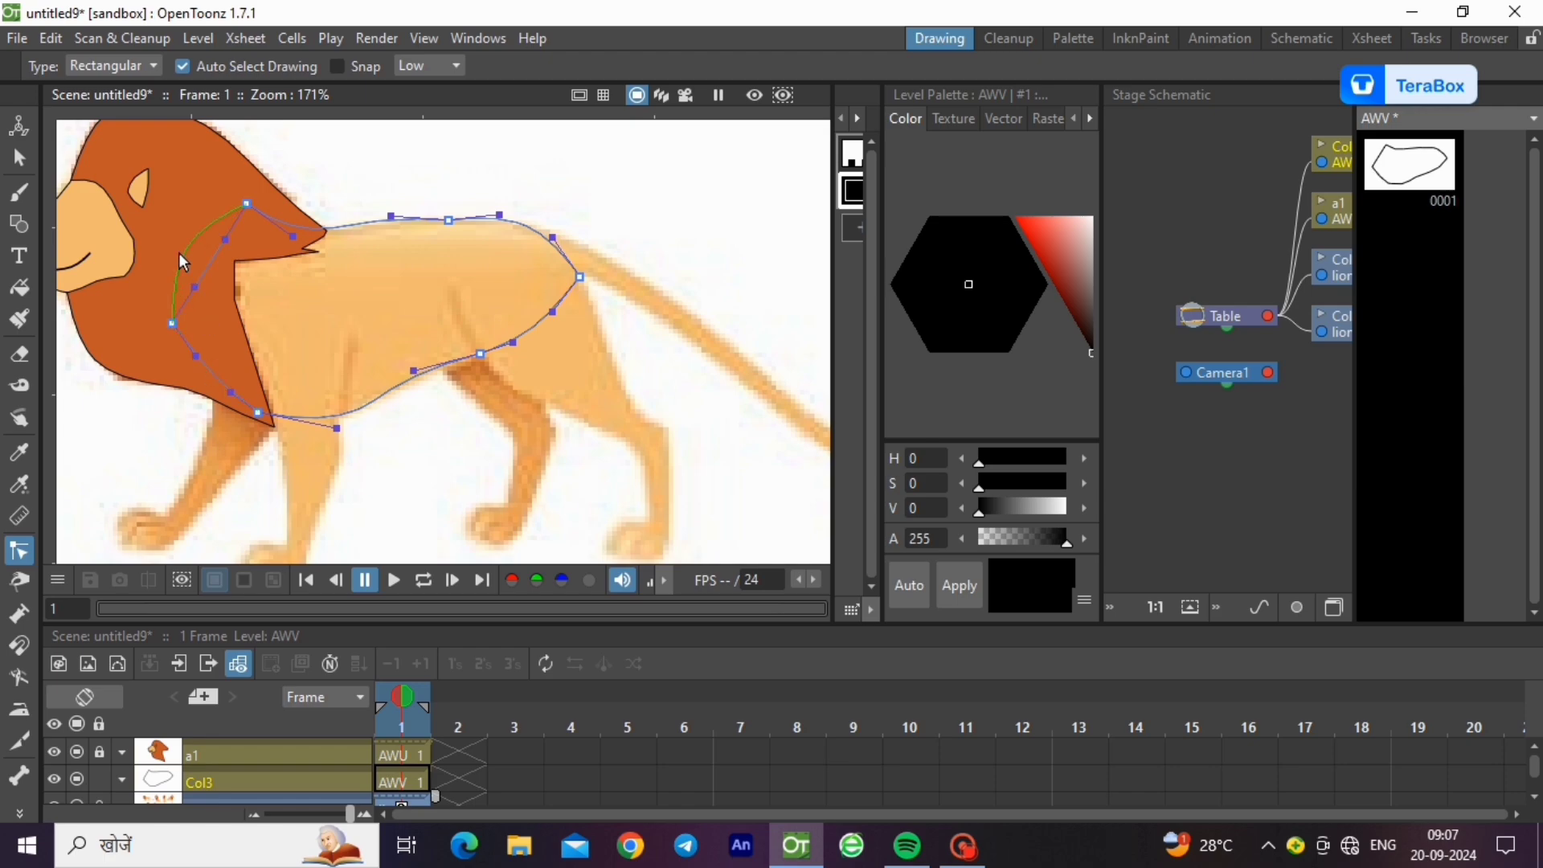
- Copy the light tan style from the a1 level's palette and paste it into the new body level's palette
click(402, 754)
right_click(852, 277)
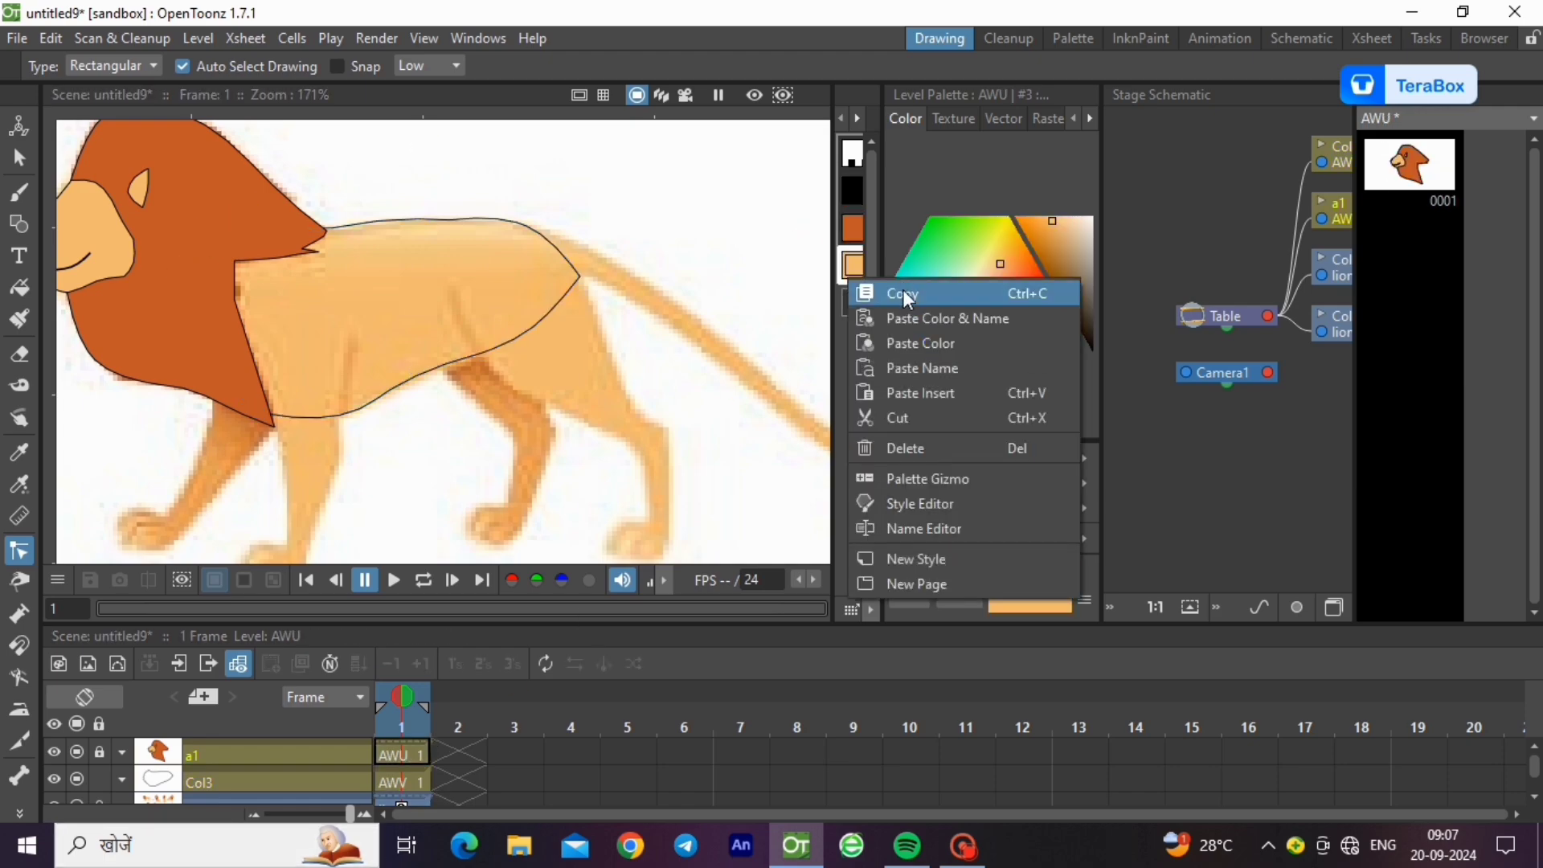
click(908, 301)
click(401, 781)
right_click(847, 223)
click(908, 291)
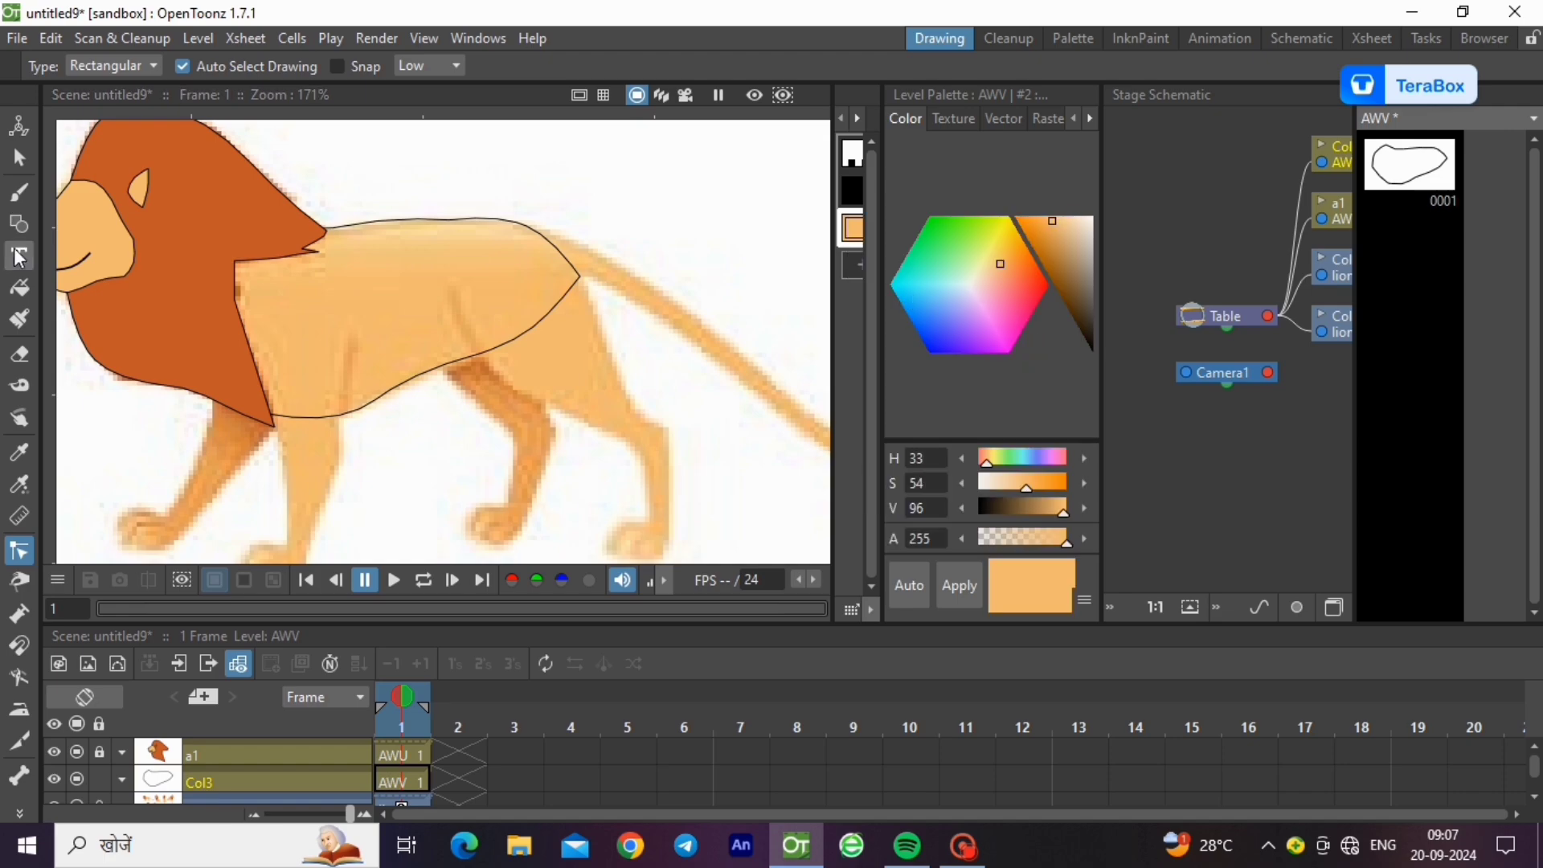
- Fill the torso shape with the light tan style using a rectangular area fill
click(20, 287)
scroll(460, 378, down, 2)
drag(124, 180, 823, 483)
scroll(307, 285, down, 3)
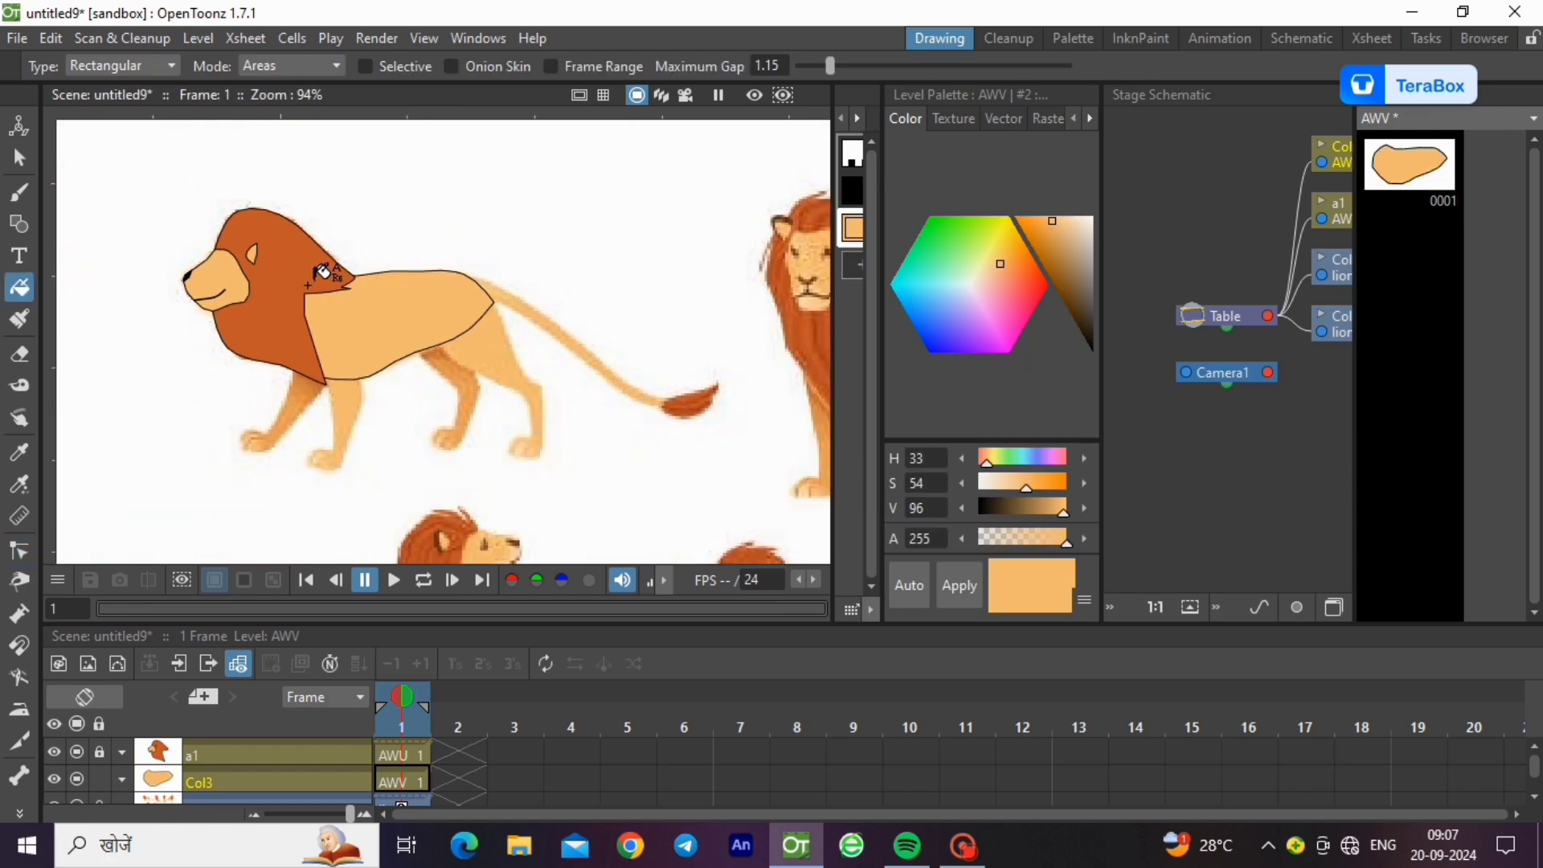
scroll(323, 273, down, 1)
key(c)
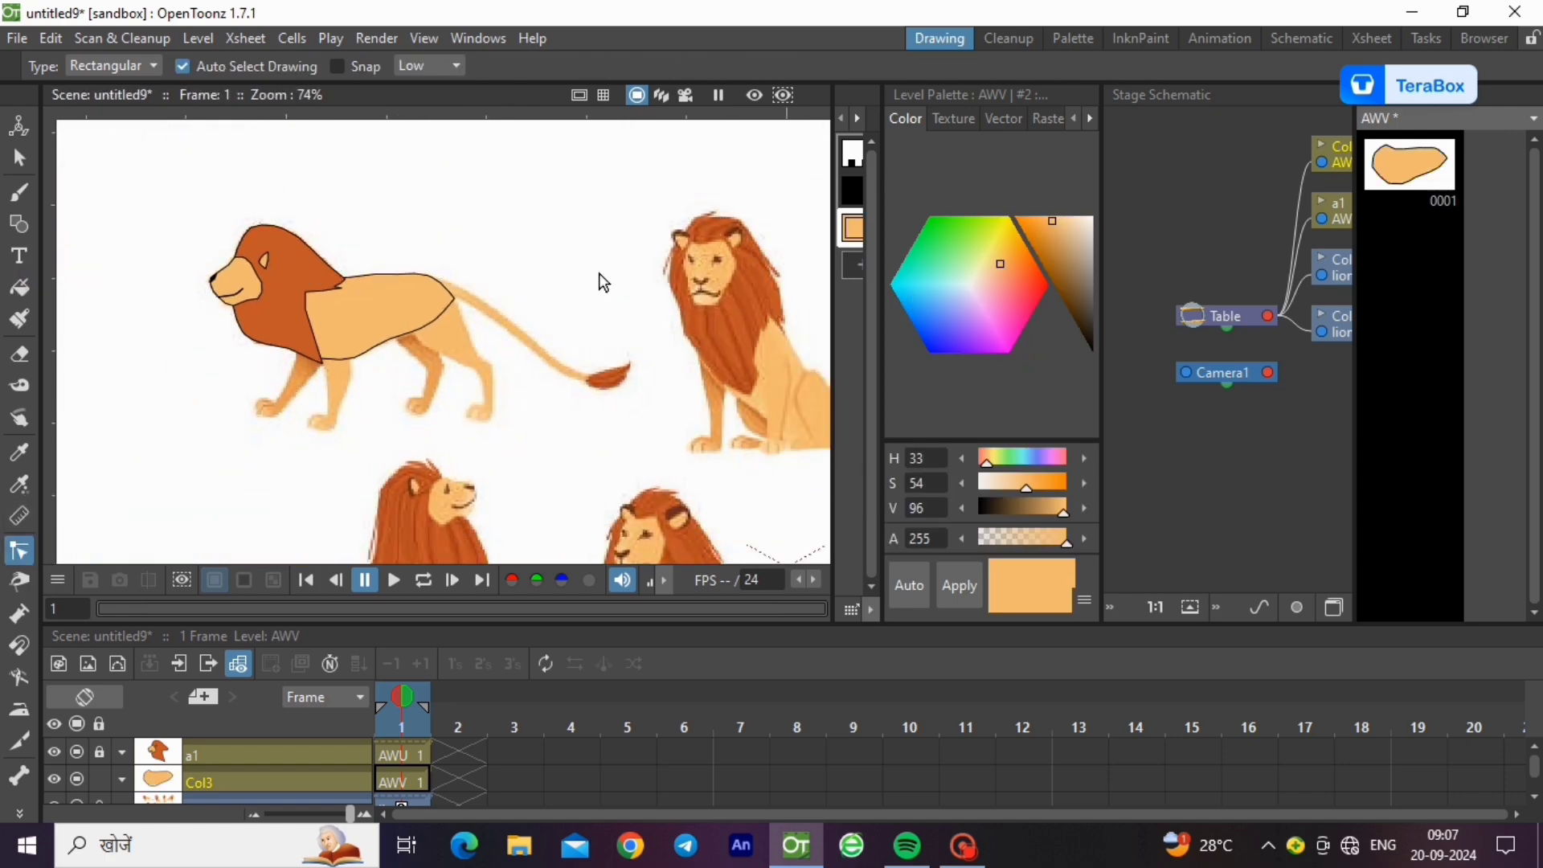
scroll(436, 277, up, 5)
click(476, 348)
scroll(537, 200, down, 4)
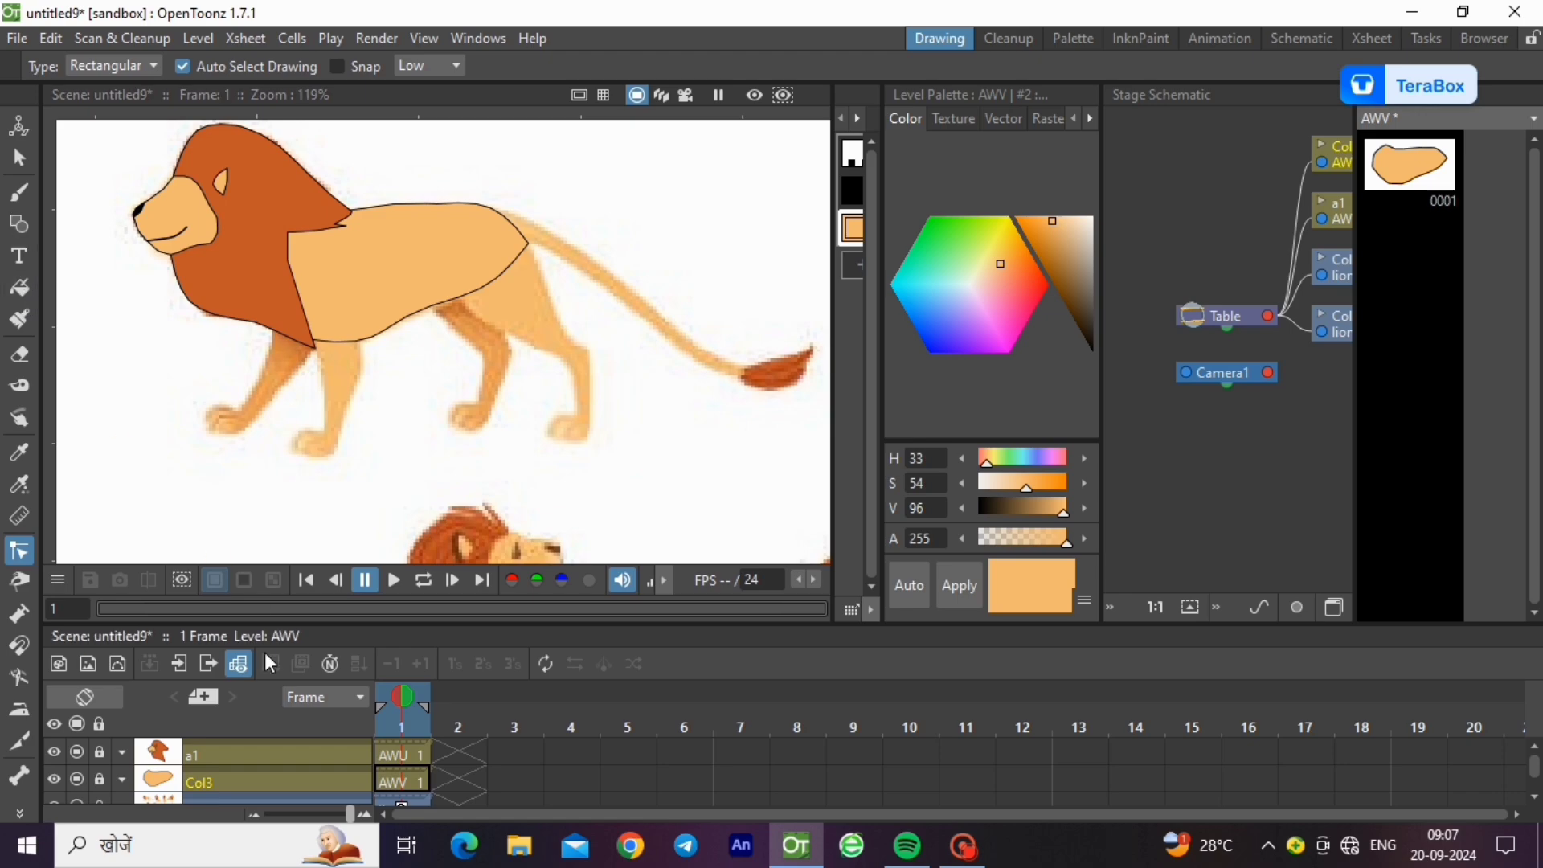
- Create a new vector level for the front leg and rename its column l1
click(198, 37)
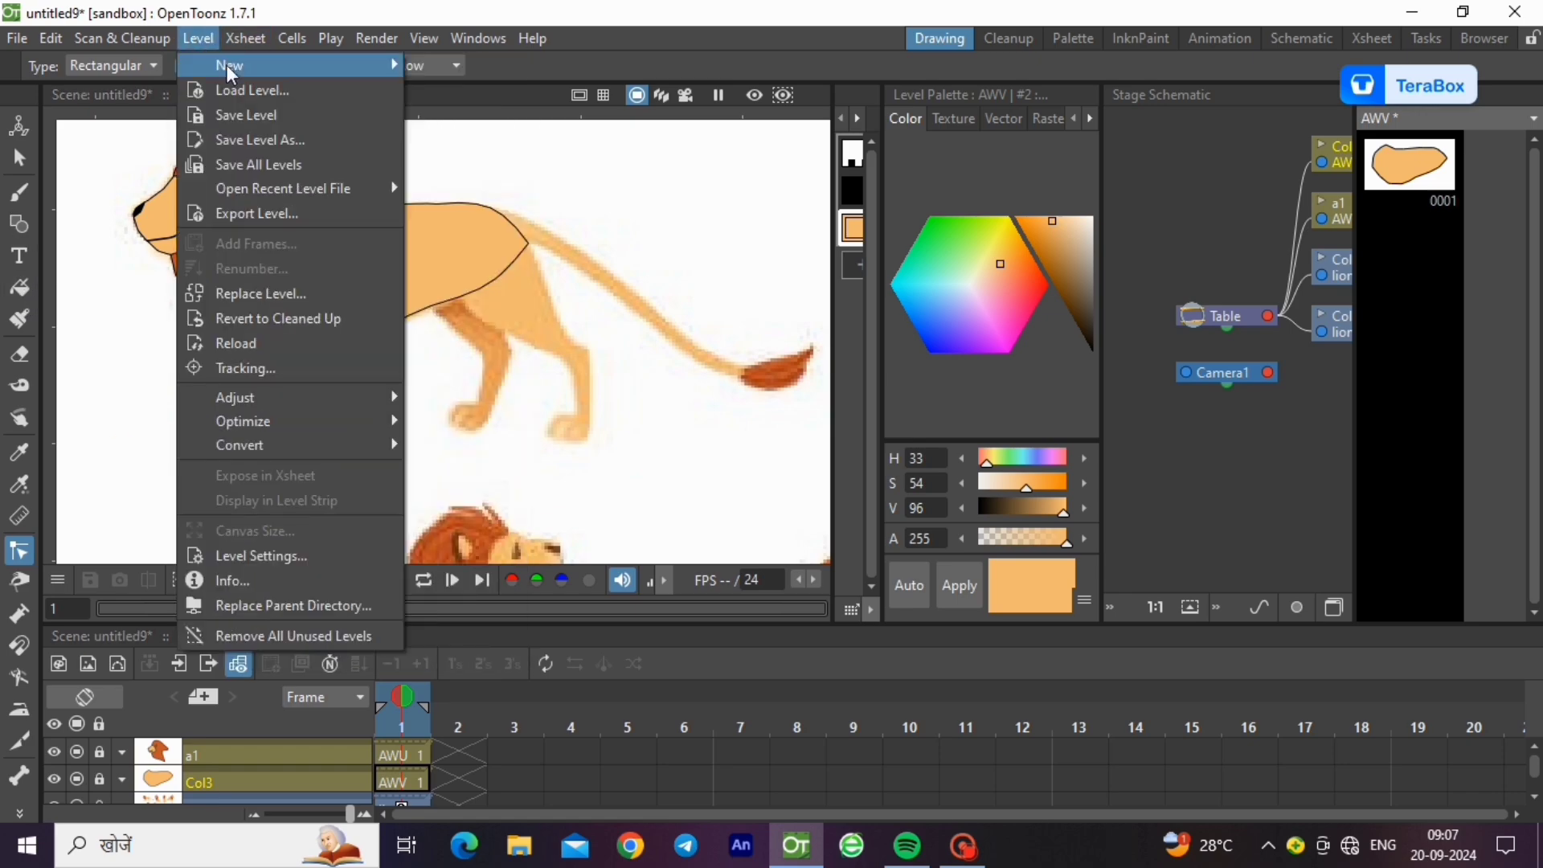
mouse_move(234, 59)
click(514, 123)
click(798, 681)
double_click(259, 785)
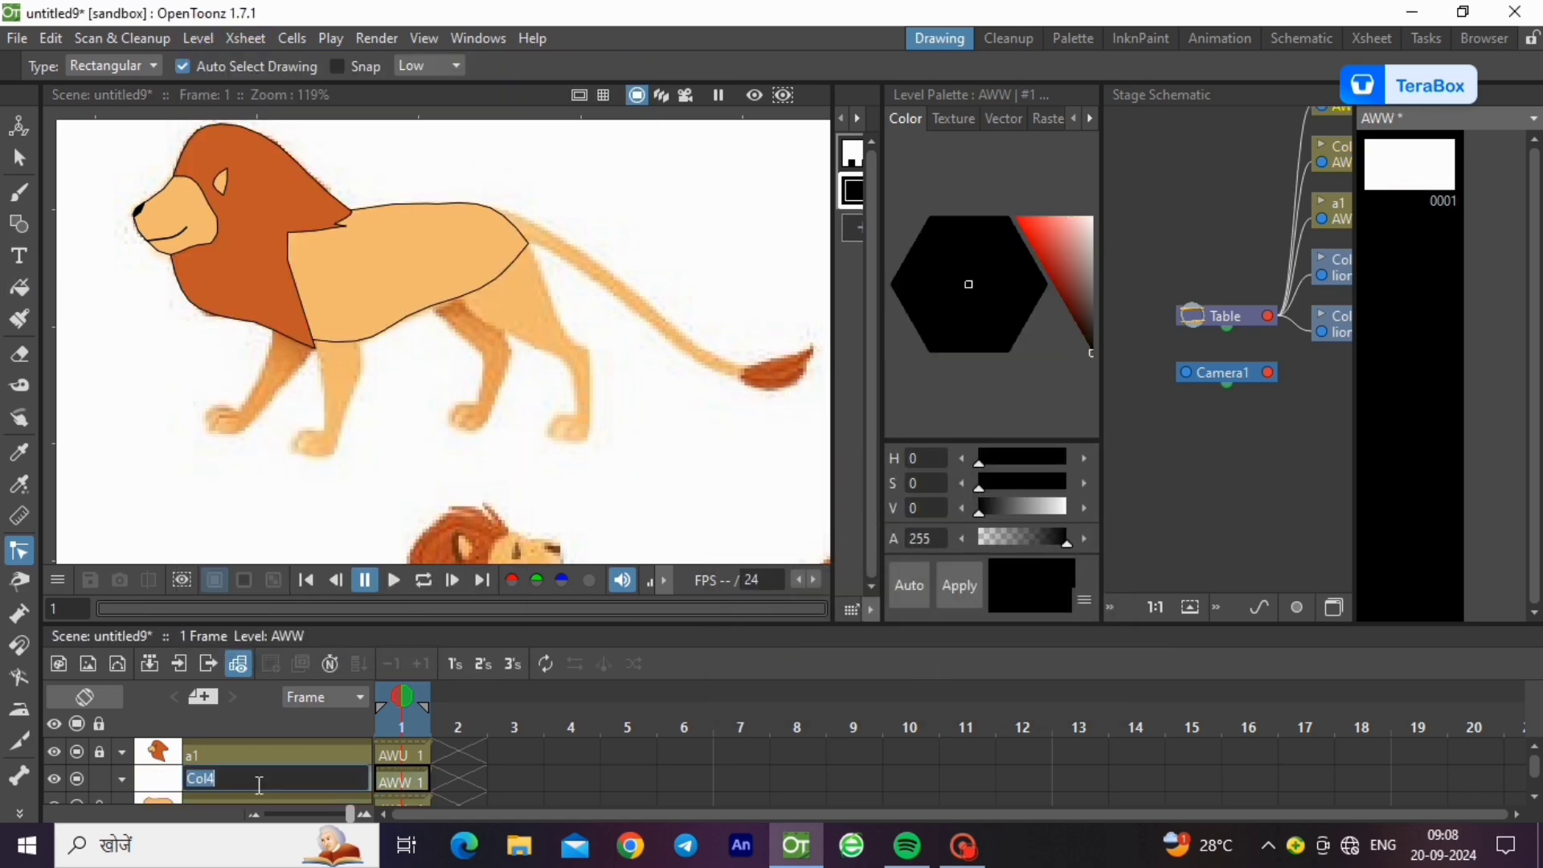
text(l1)
key(Return)
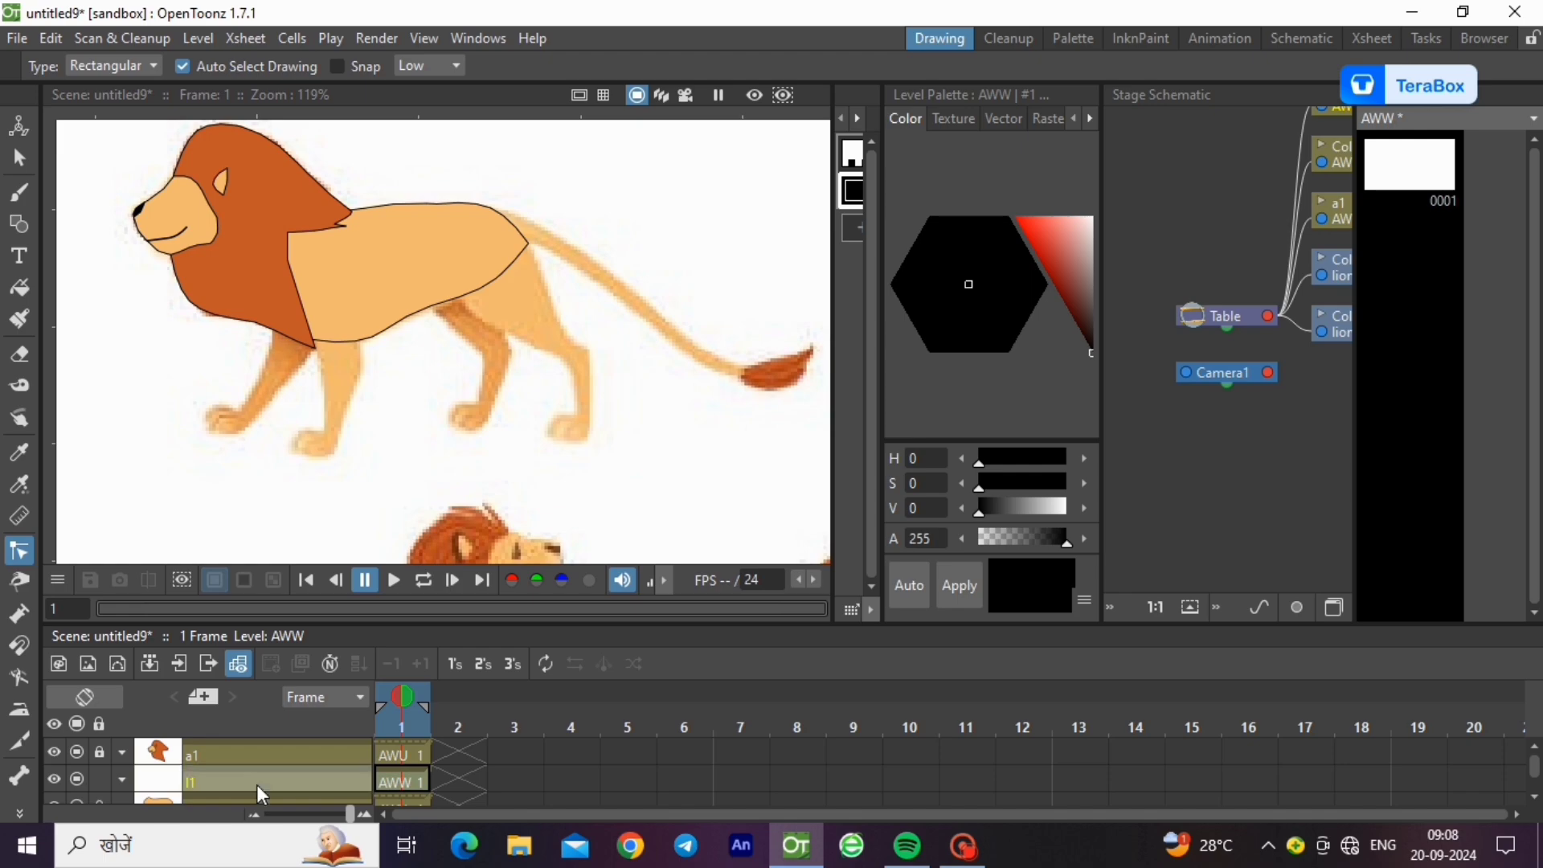
- Draw a closed four-sided black polyline around the upper part of the near front leg, overlapping the torso
click(19, 225)
scroll(153, 769, down, 1)
click(153, 769)
drag(283, 803, 230, 806)
click(408, 756)
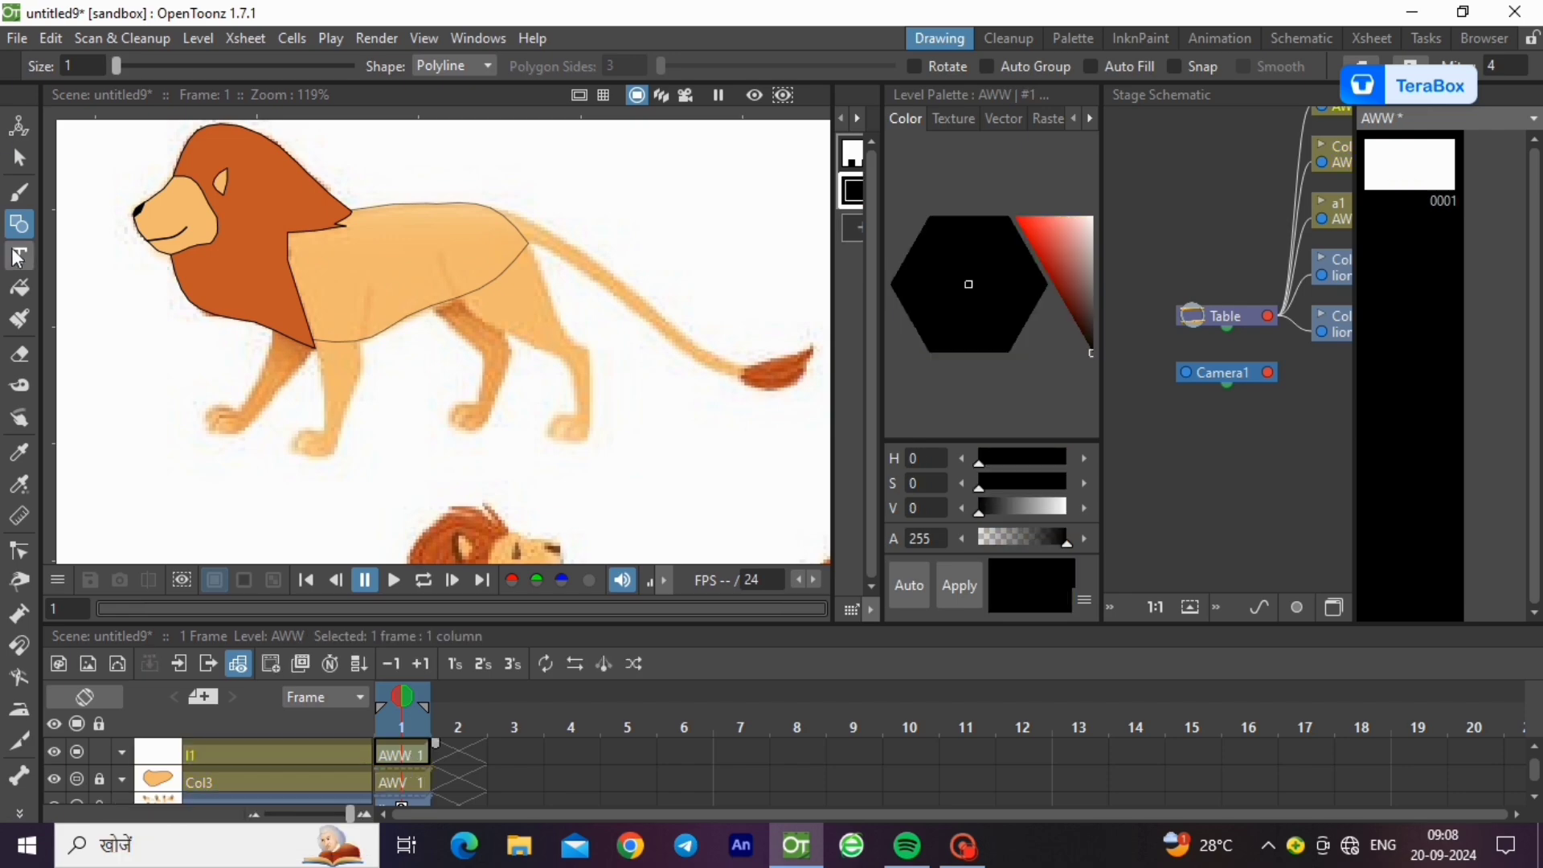
click(372, 295)
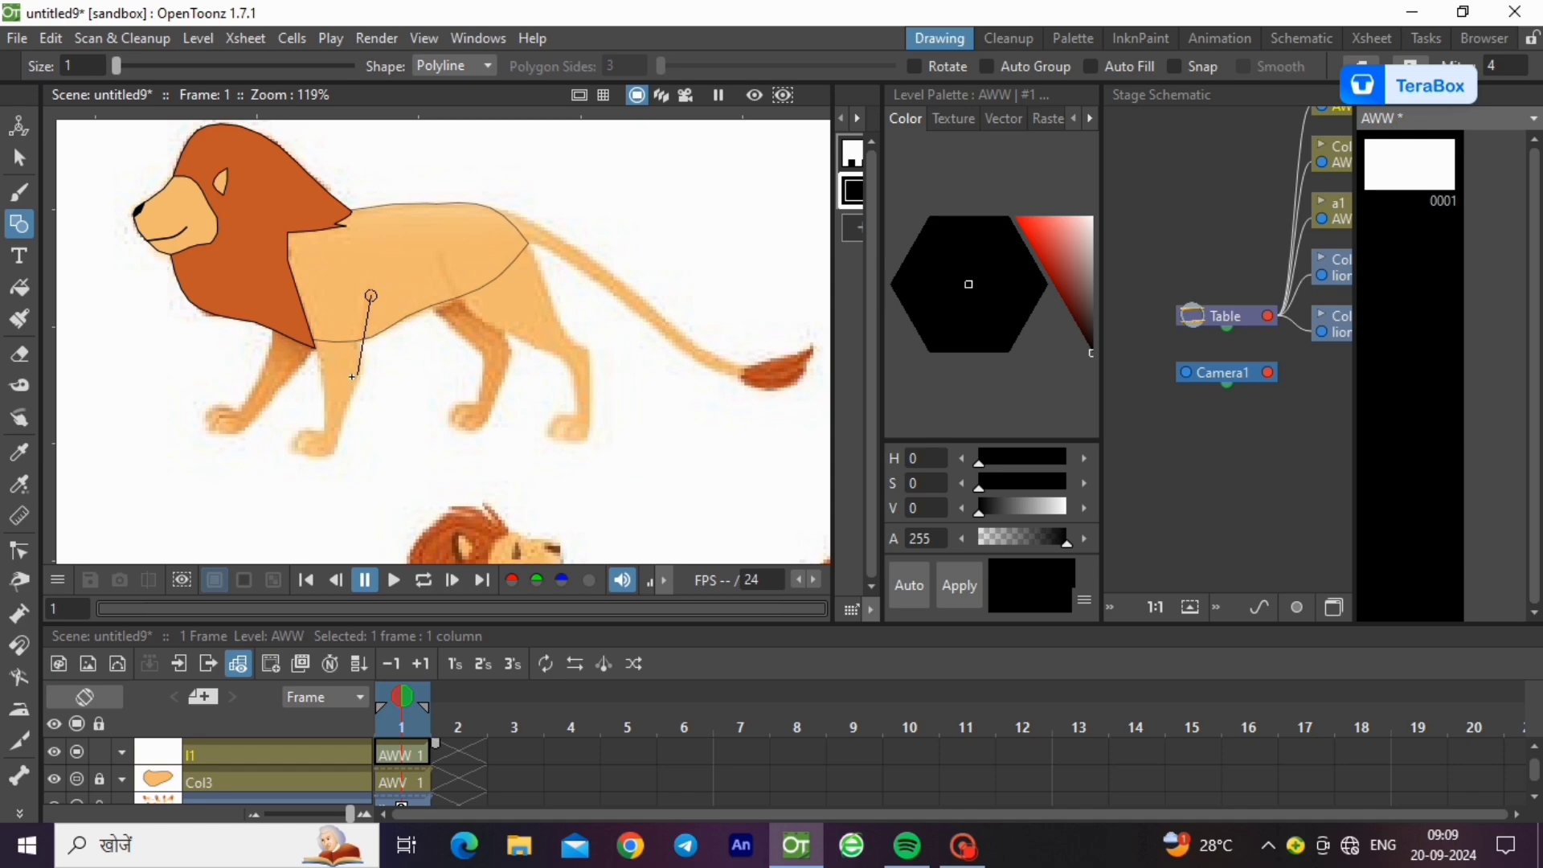
click(321, 374)
click(371, 296)
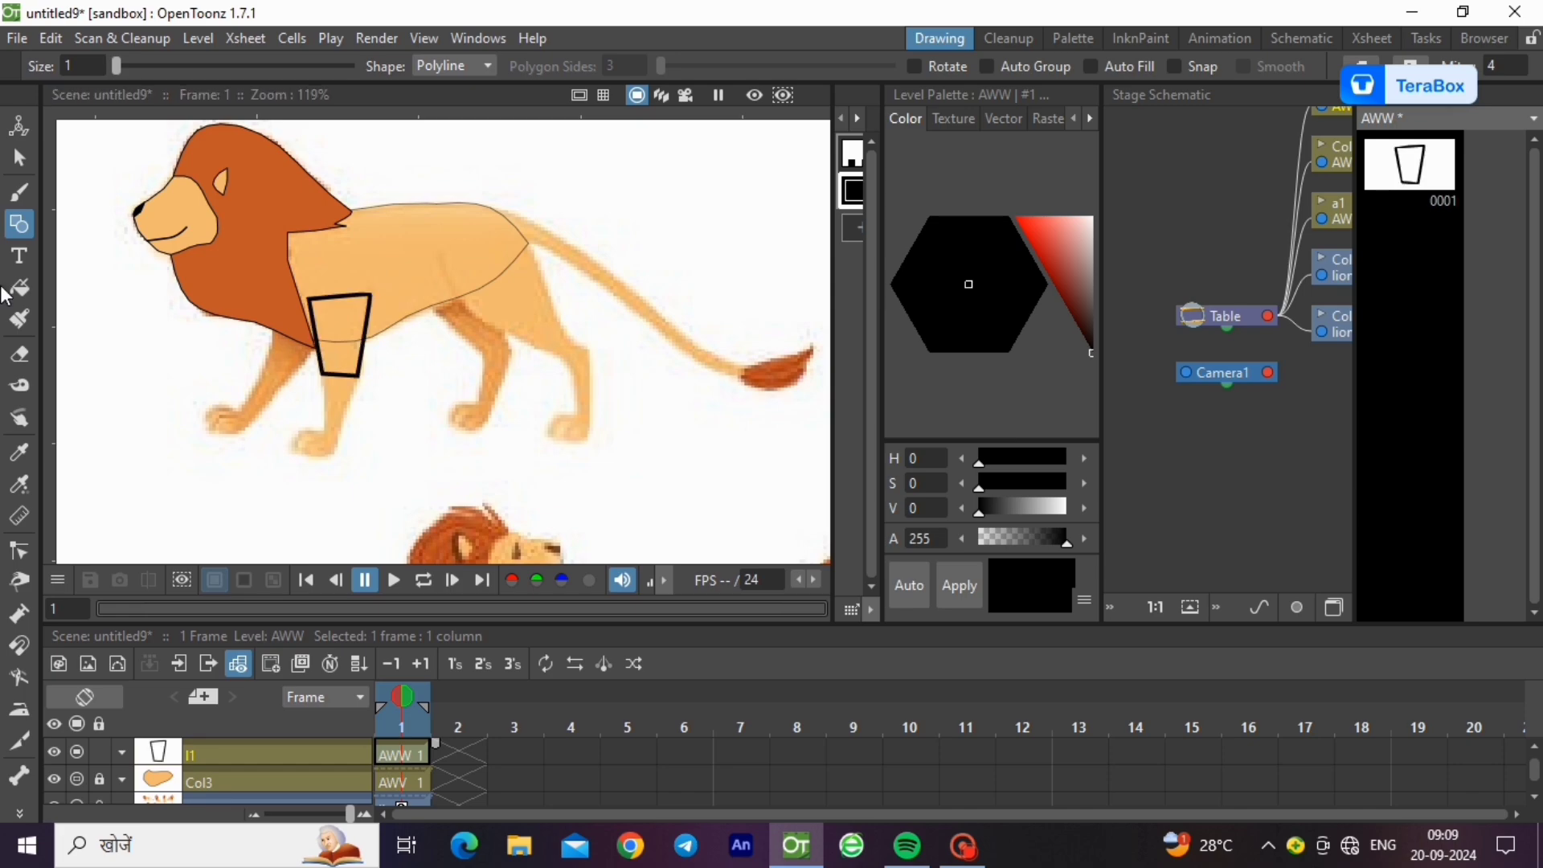
- Thin the upper front leg's outline to a fine line
key(s)
click(360, 378)
scroll(364, 386, up, 6)
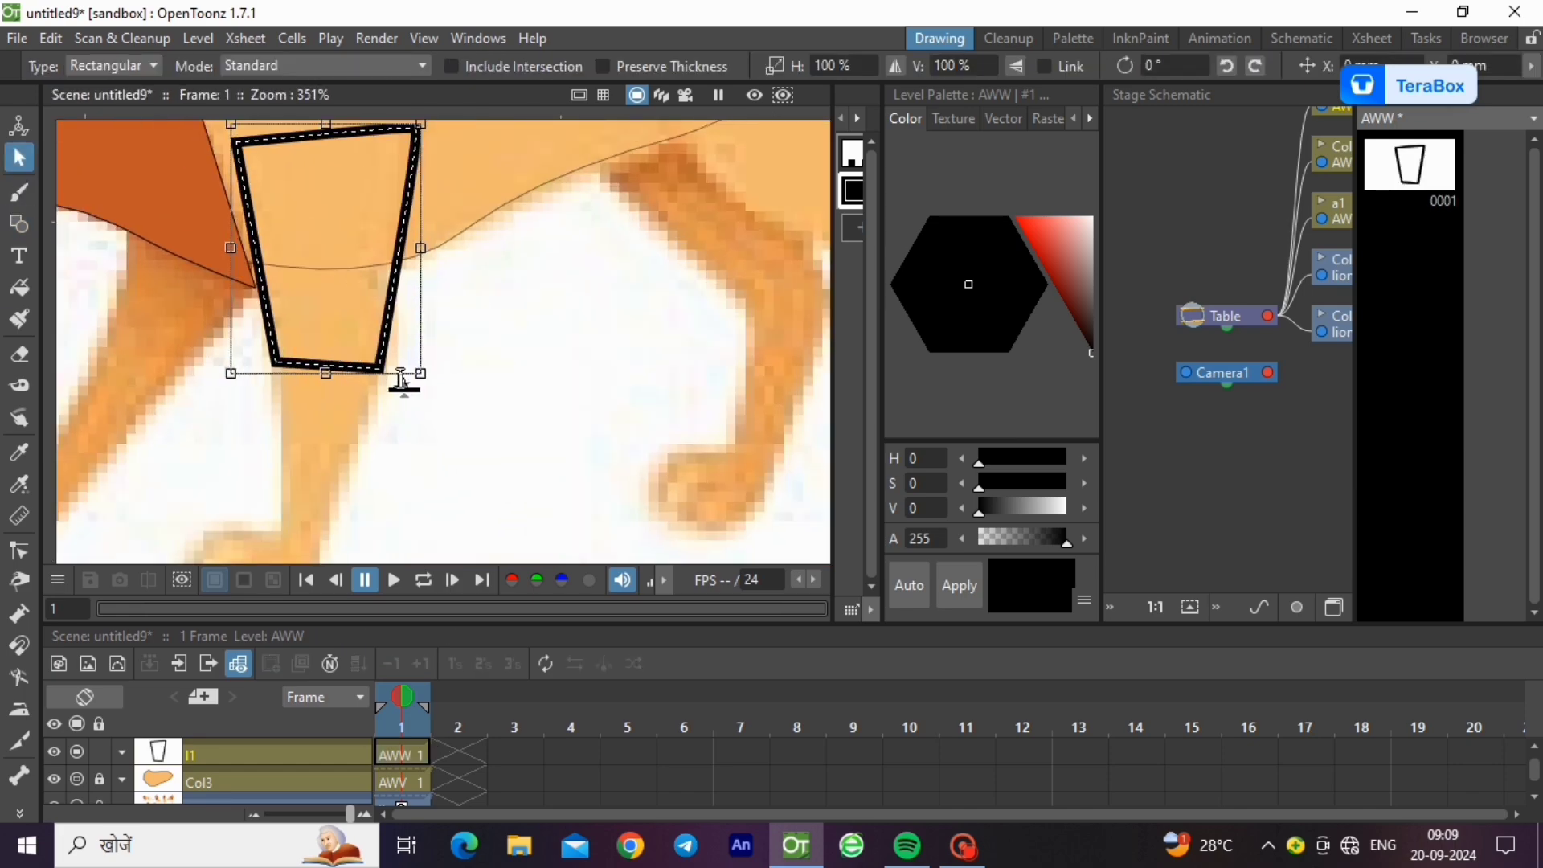
- Curve the upper leg outline's rear side to match the reference and round its lower end
click(19, 551)
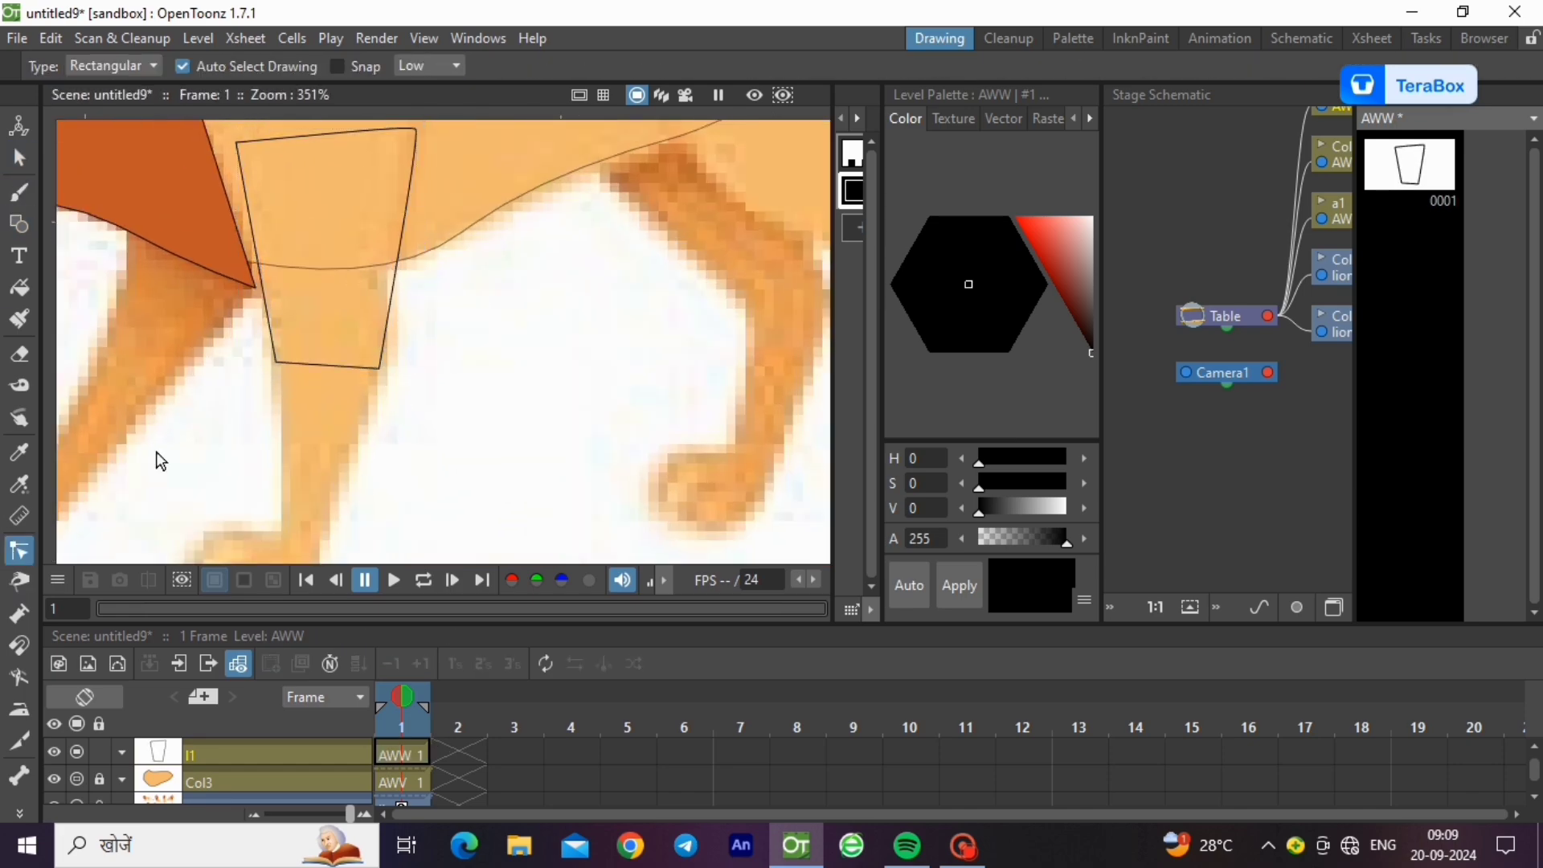
click(393, 303)
drag(413, 130, 419, 133)
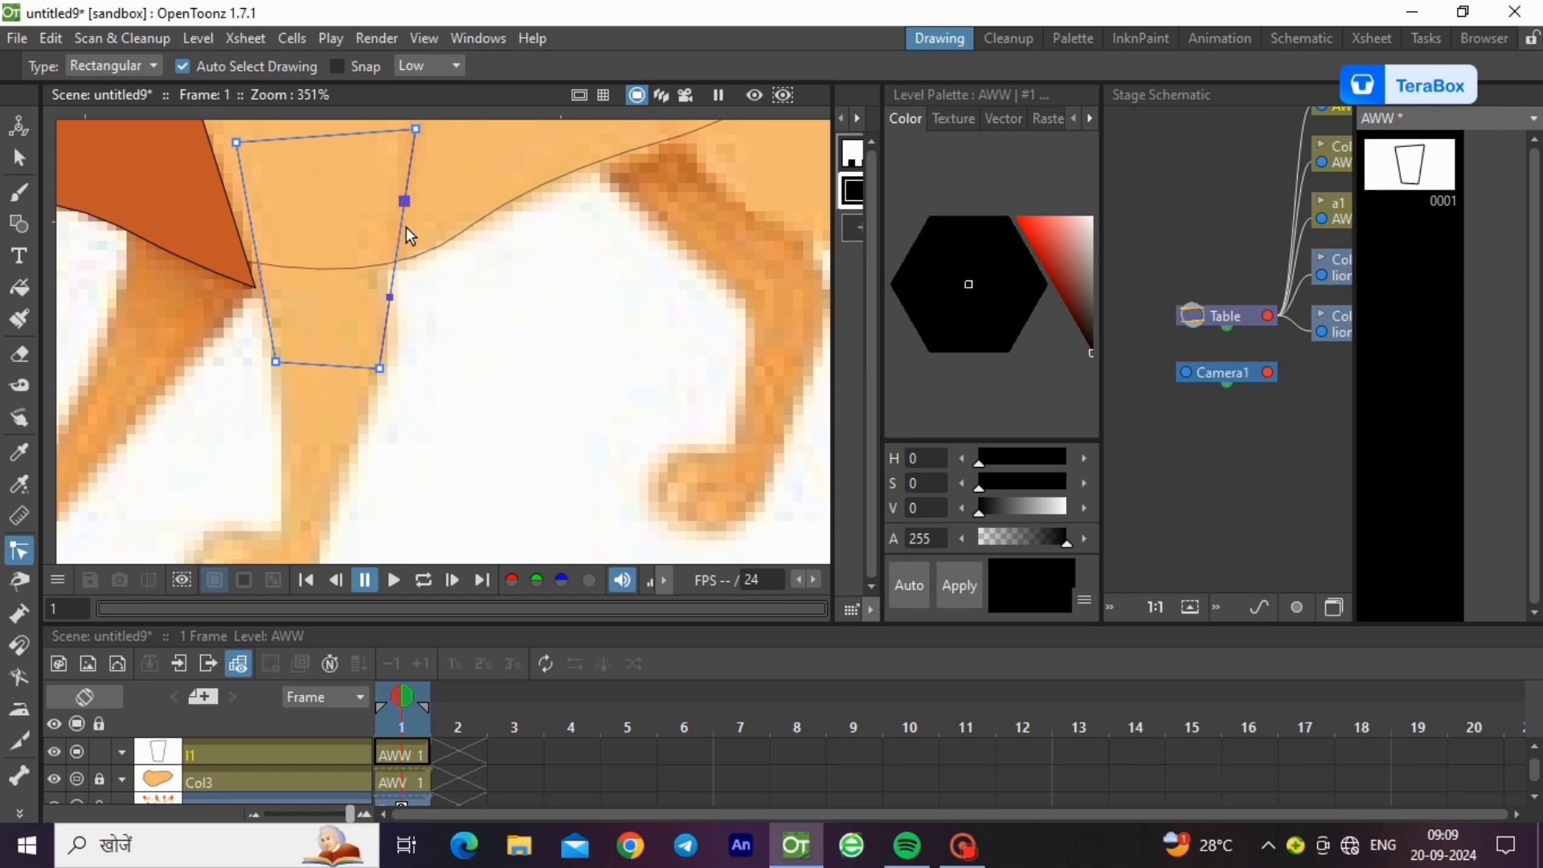
drag(389, 298, 393, 354)
drag(404, 201, 390, 243)
scroll(495, 306, down, 5)
click(495, 306)
click(395, 330)
scroll(396, 319, up, 10)
drag(412, 358, 413, 415)
click(604, 365)
scroll(570, 356, down, 9)
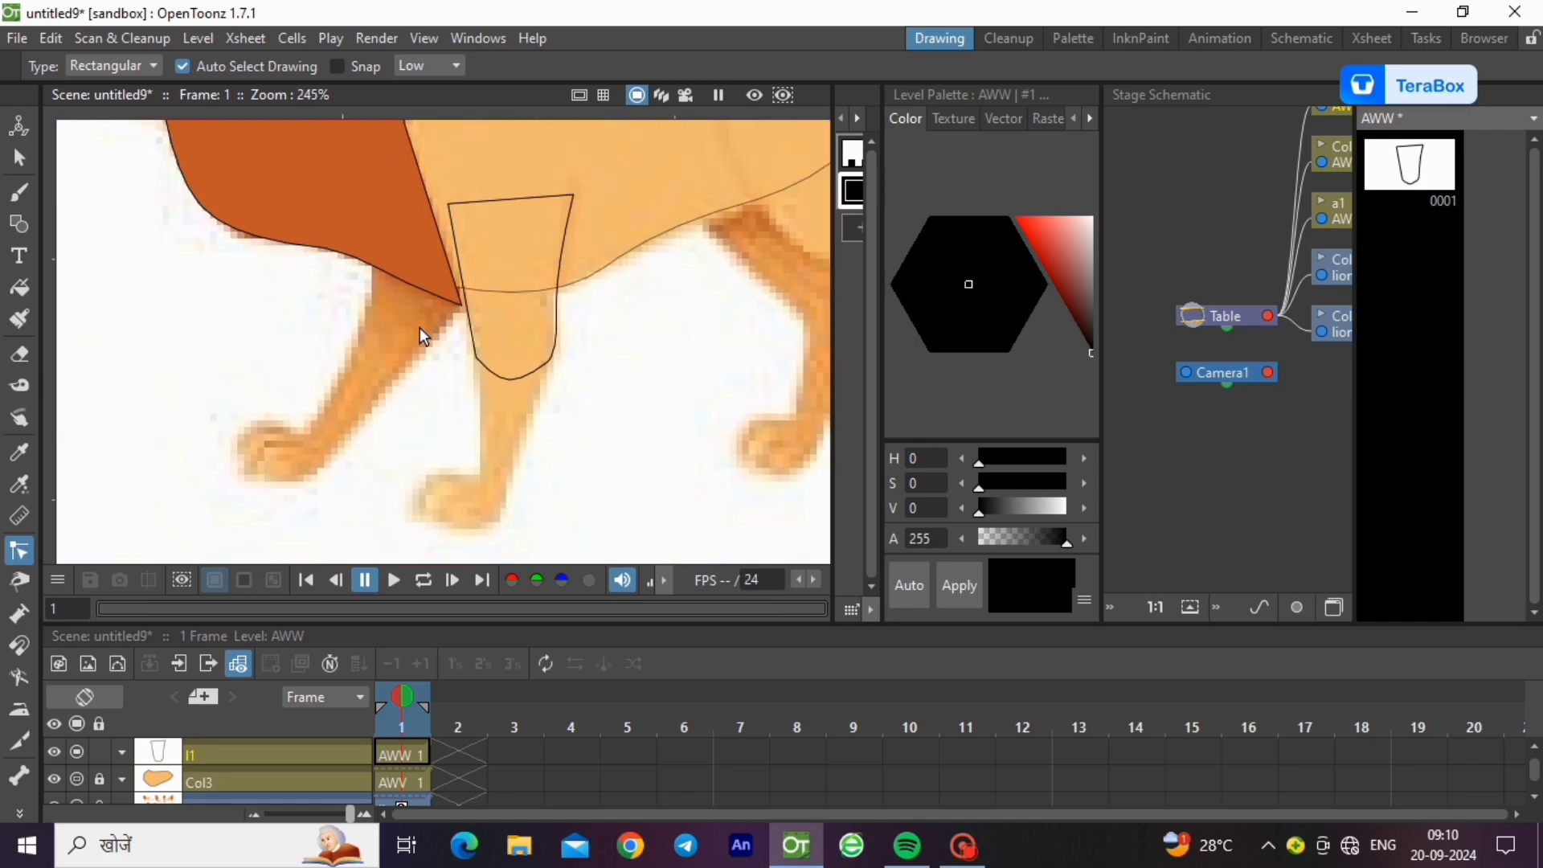
- Paste the light tan style into the l1 level's palette and fill the upper leg shape with it
right_click(854, 222)
click(875, 287)
click(19, 287)
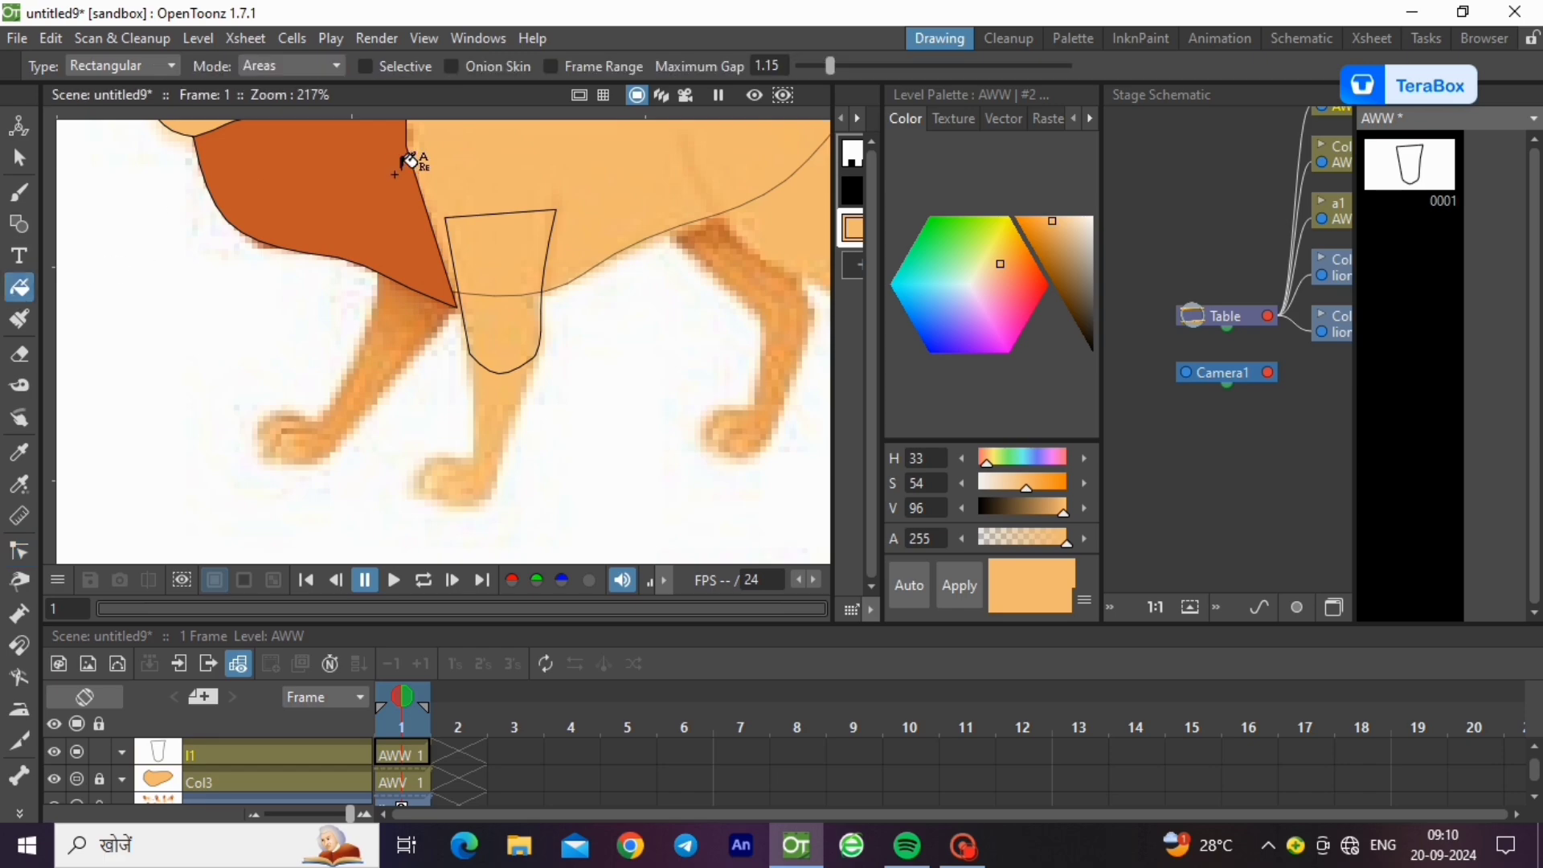
click(518, 261)
- Draw a light tan polyline along the upper leg's top edge, corner to corner, to hide the black outline there
scroll(522, 199, up, 9)
key(g)
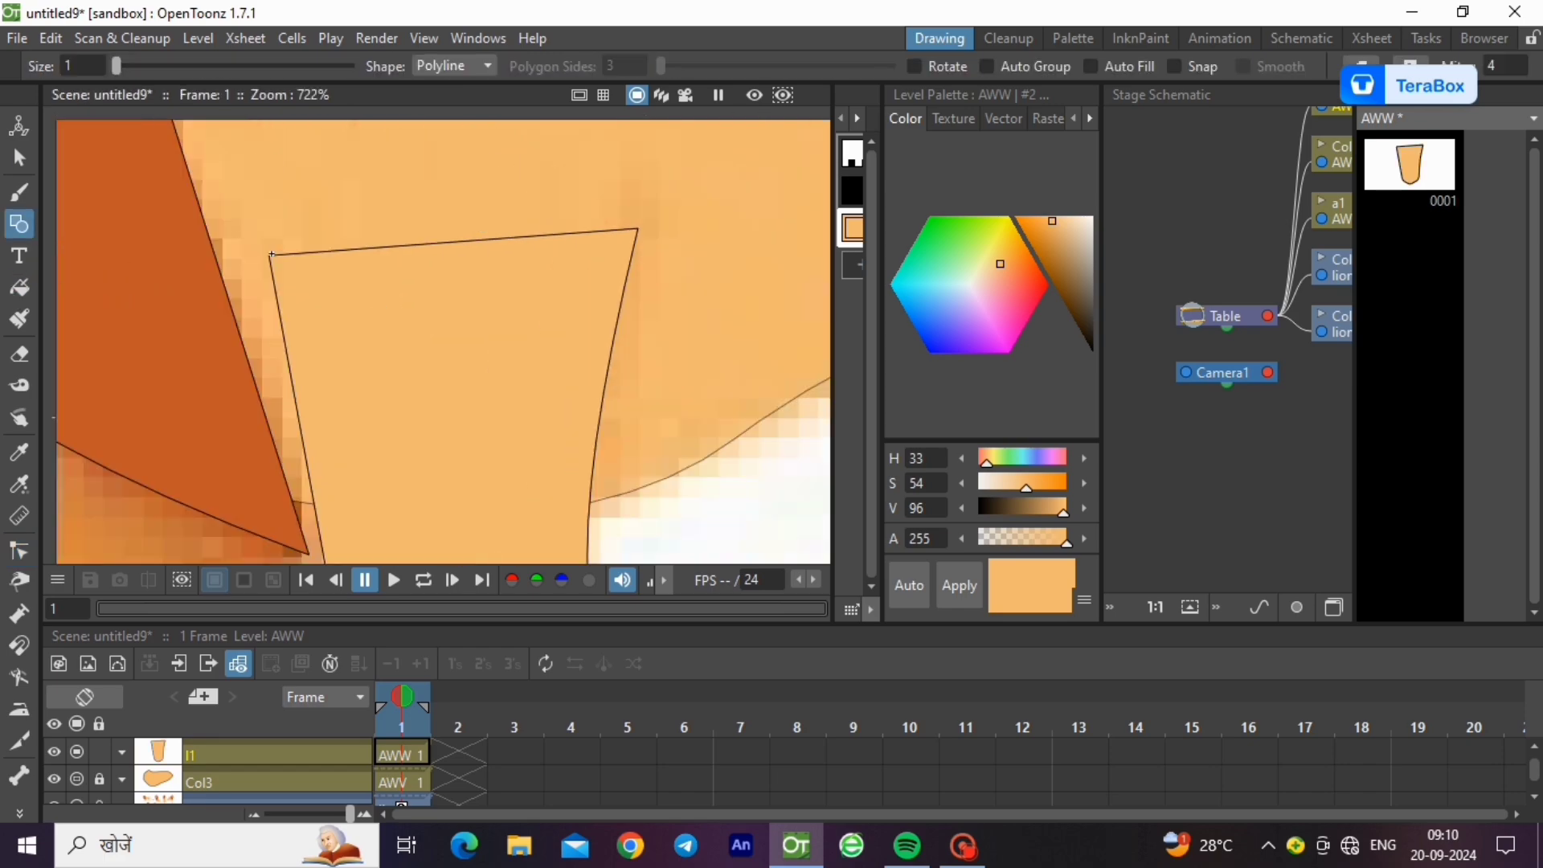
click(637, 229)
scroll(637, 229, down, 9)
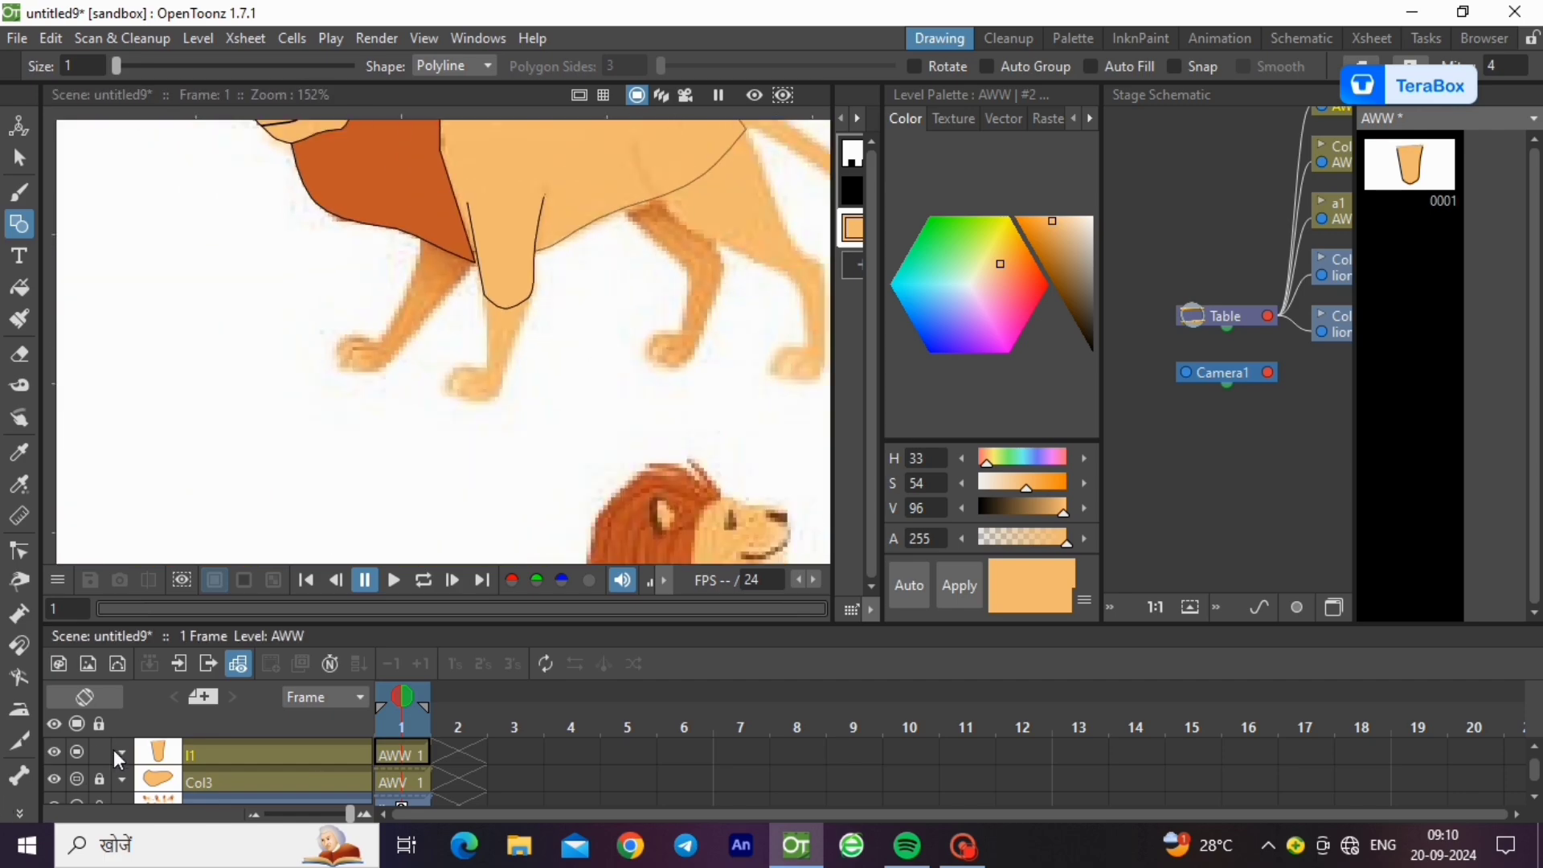
- Create another new vector level for the lower leg and rename its column l12
click(197, 38)
mouse_move(334, 63)
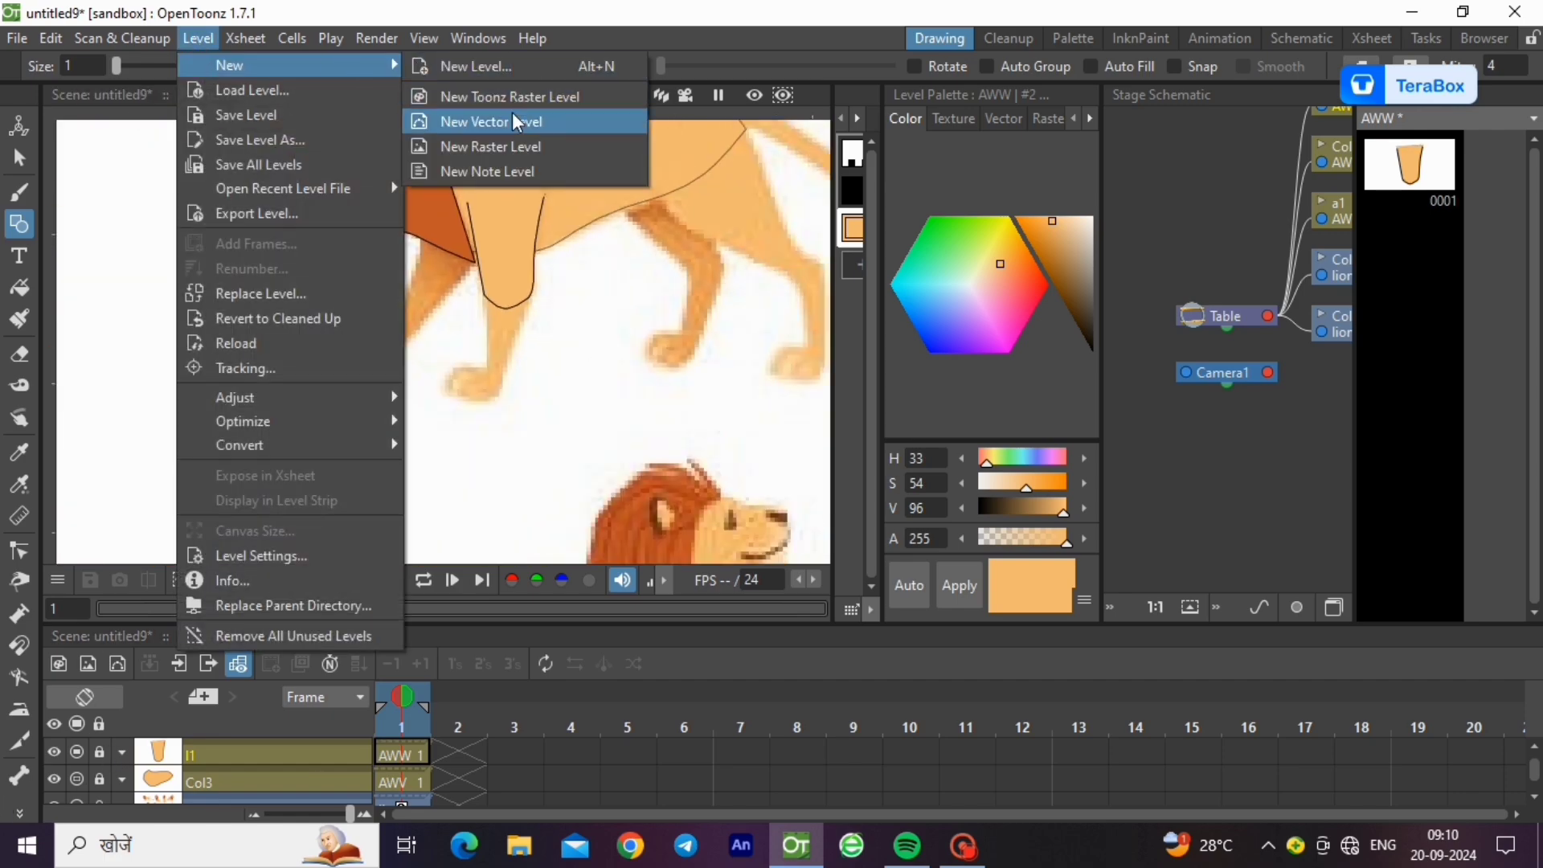
click(517, 122)
click(796, 684)
double_click(265, 773)
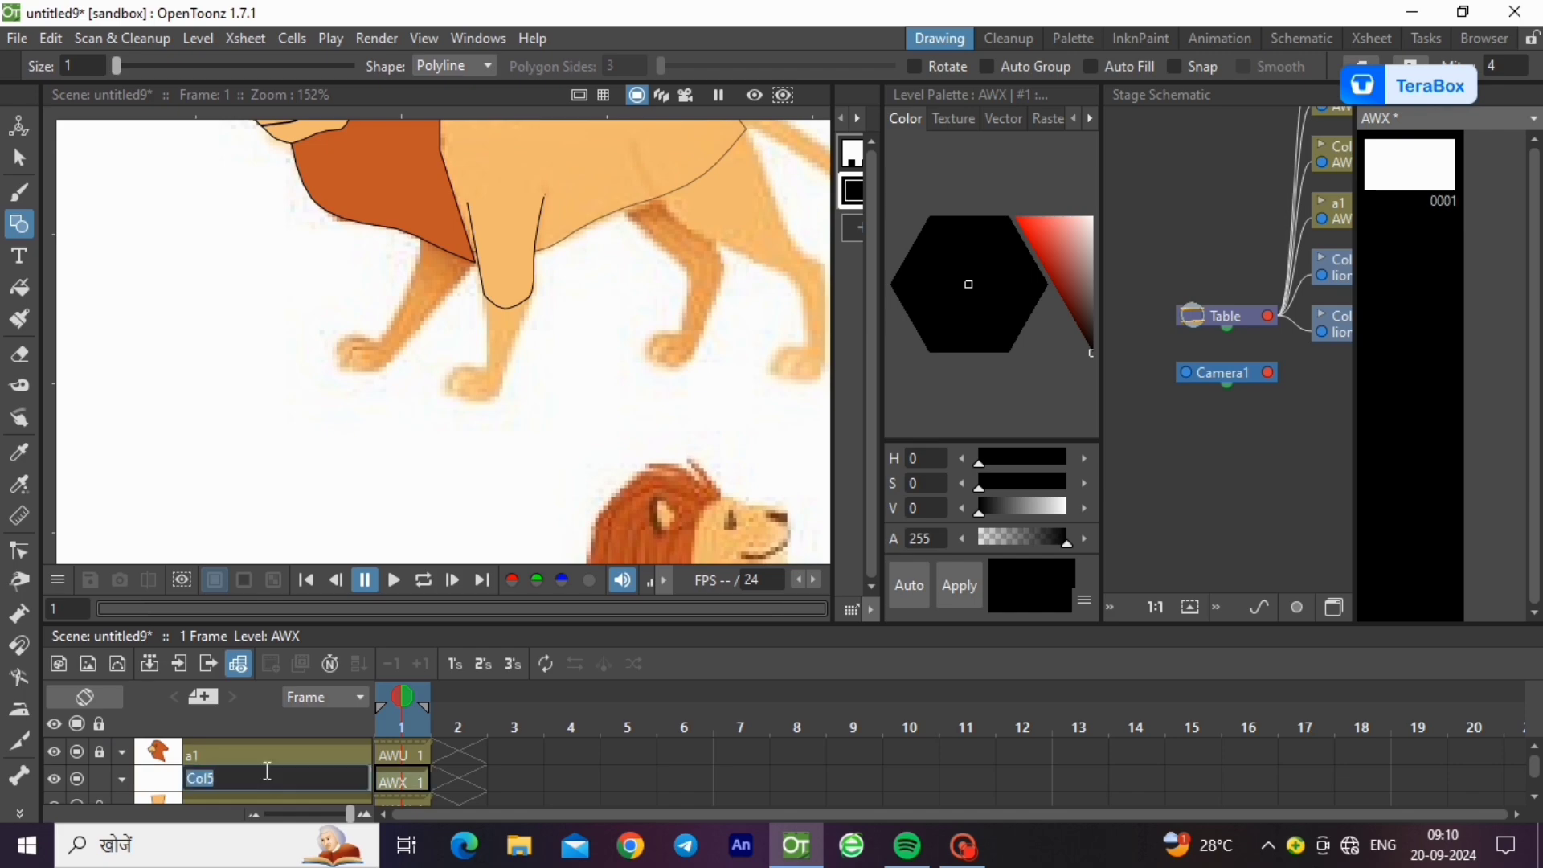
text(l12)
key(Return)
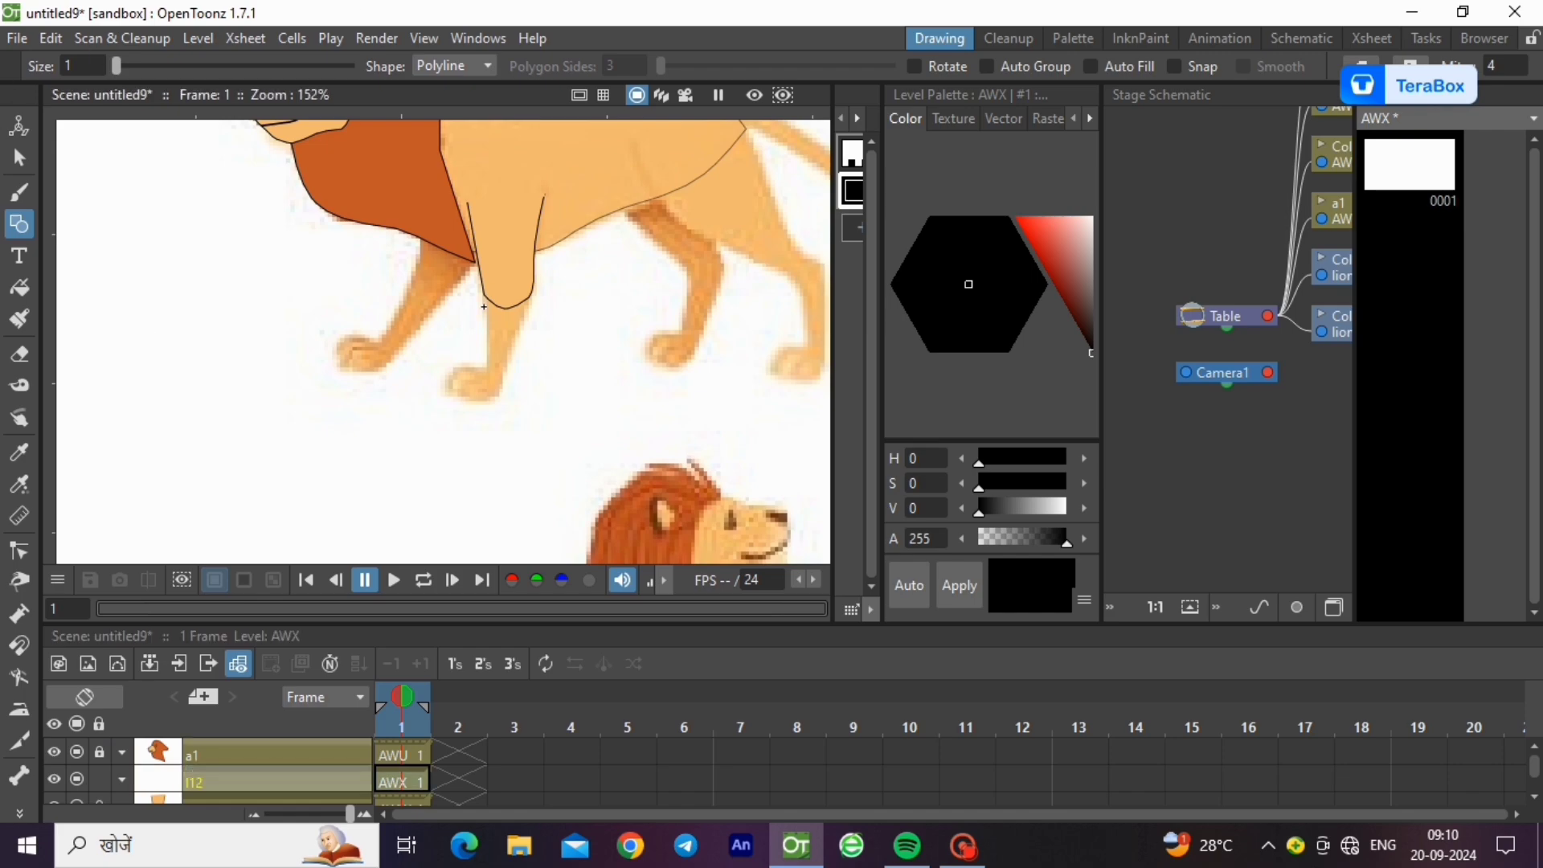
- Draw a closed black polyline around the near front leg's lower part and paw, starting at the upper leg's end
scroll(426, 260, up, 3)
click(457, 238)
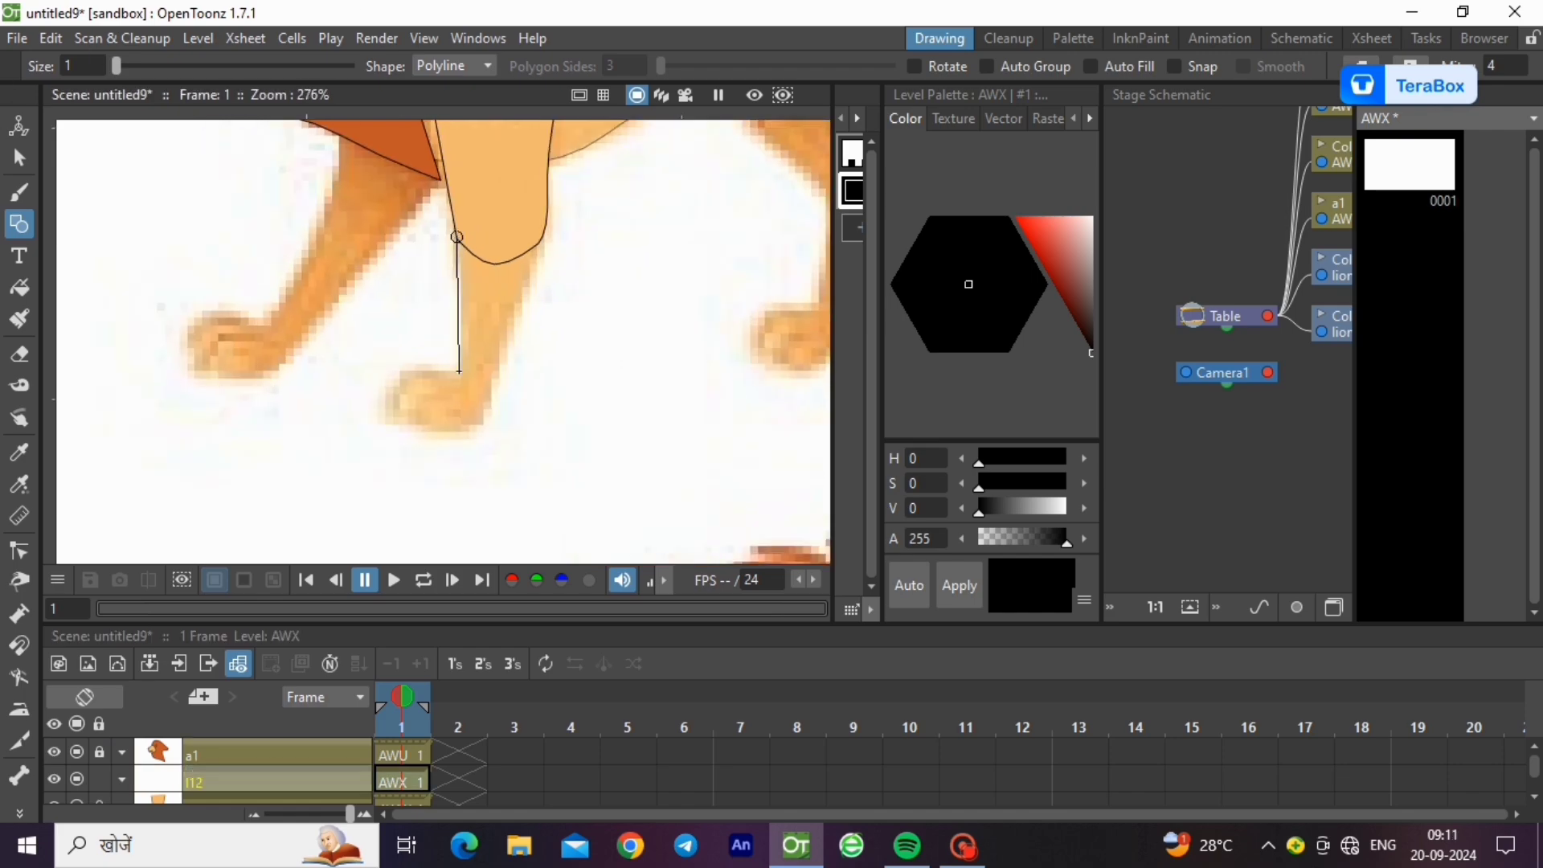
click(460, 371)
click(399, 388)
click(483, 424)
click(544, 232)
click(458, 237)
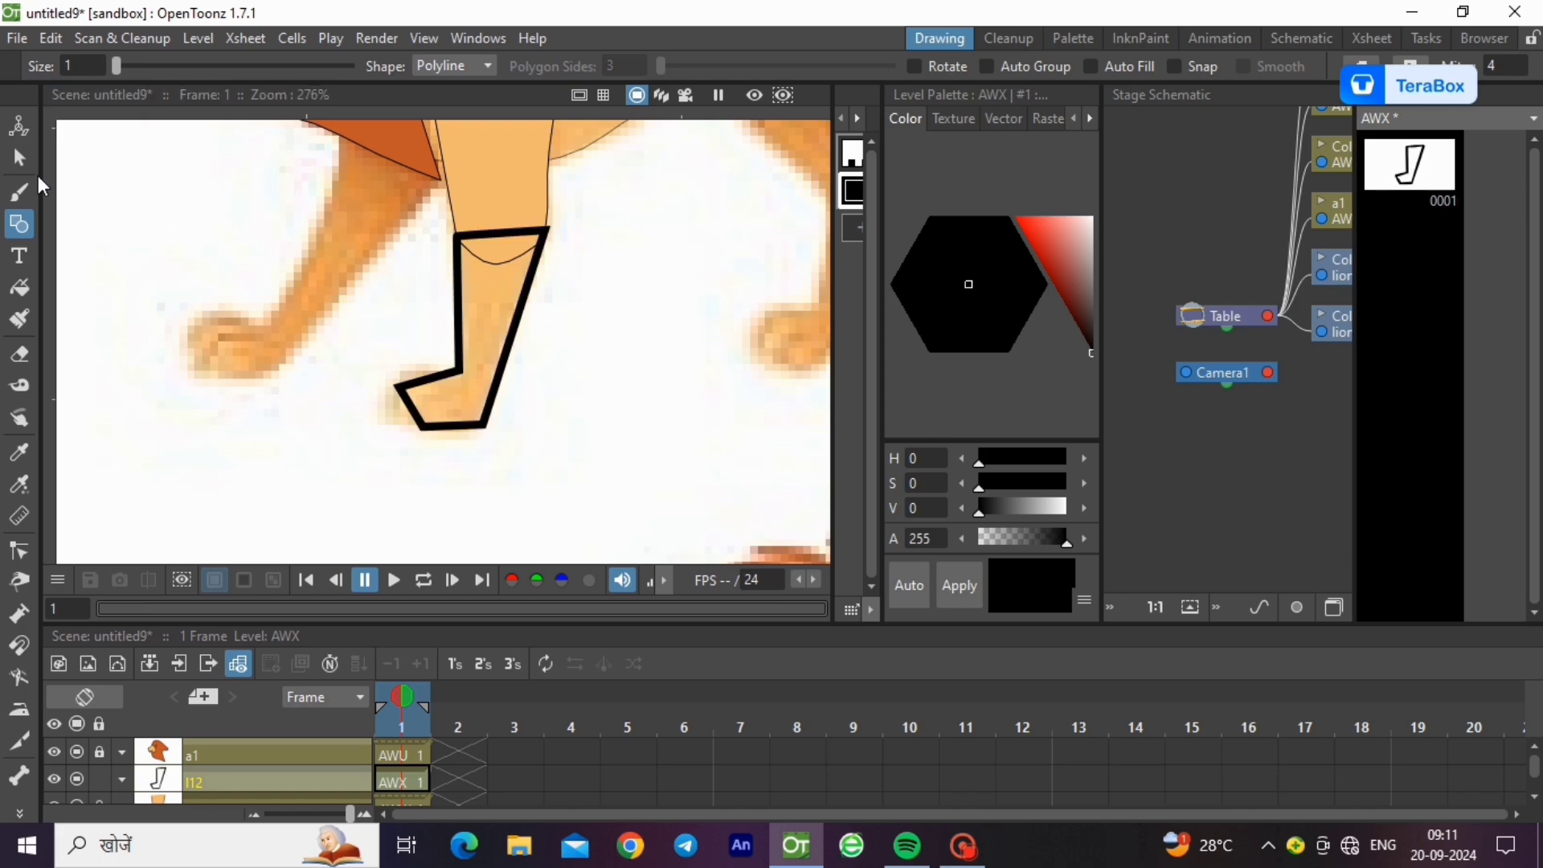
- Thin the lower leg and paw outline to a fine line
key(s)
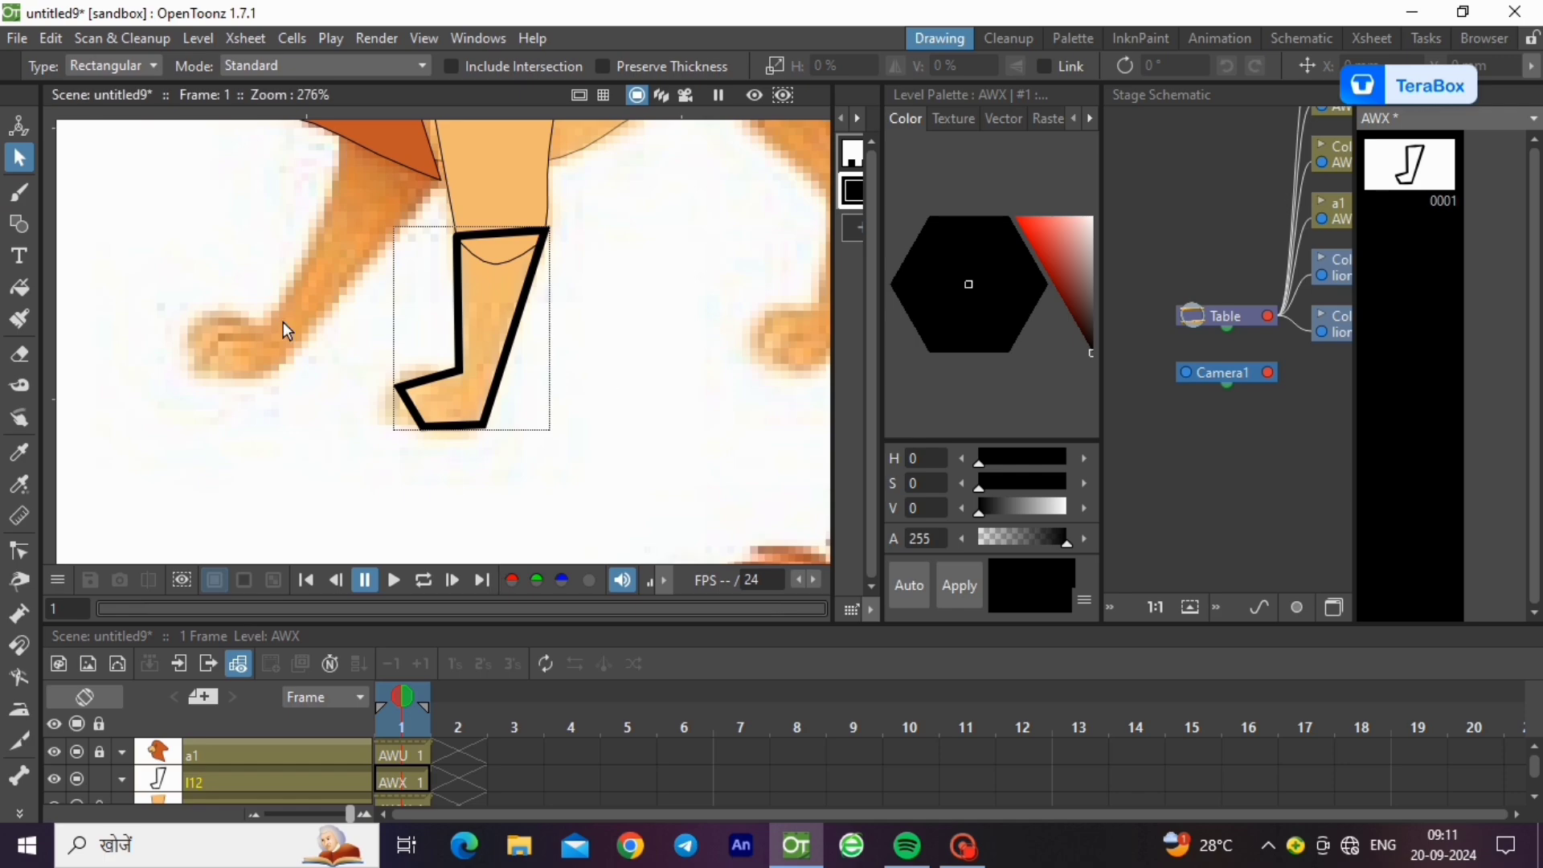
click(463, 425)
drag(530, 447, 535, 464)
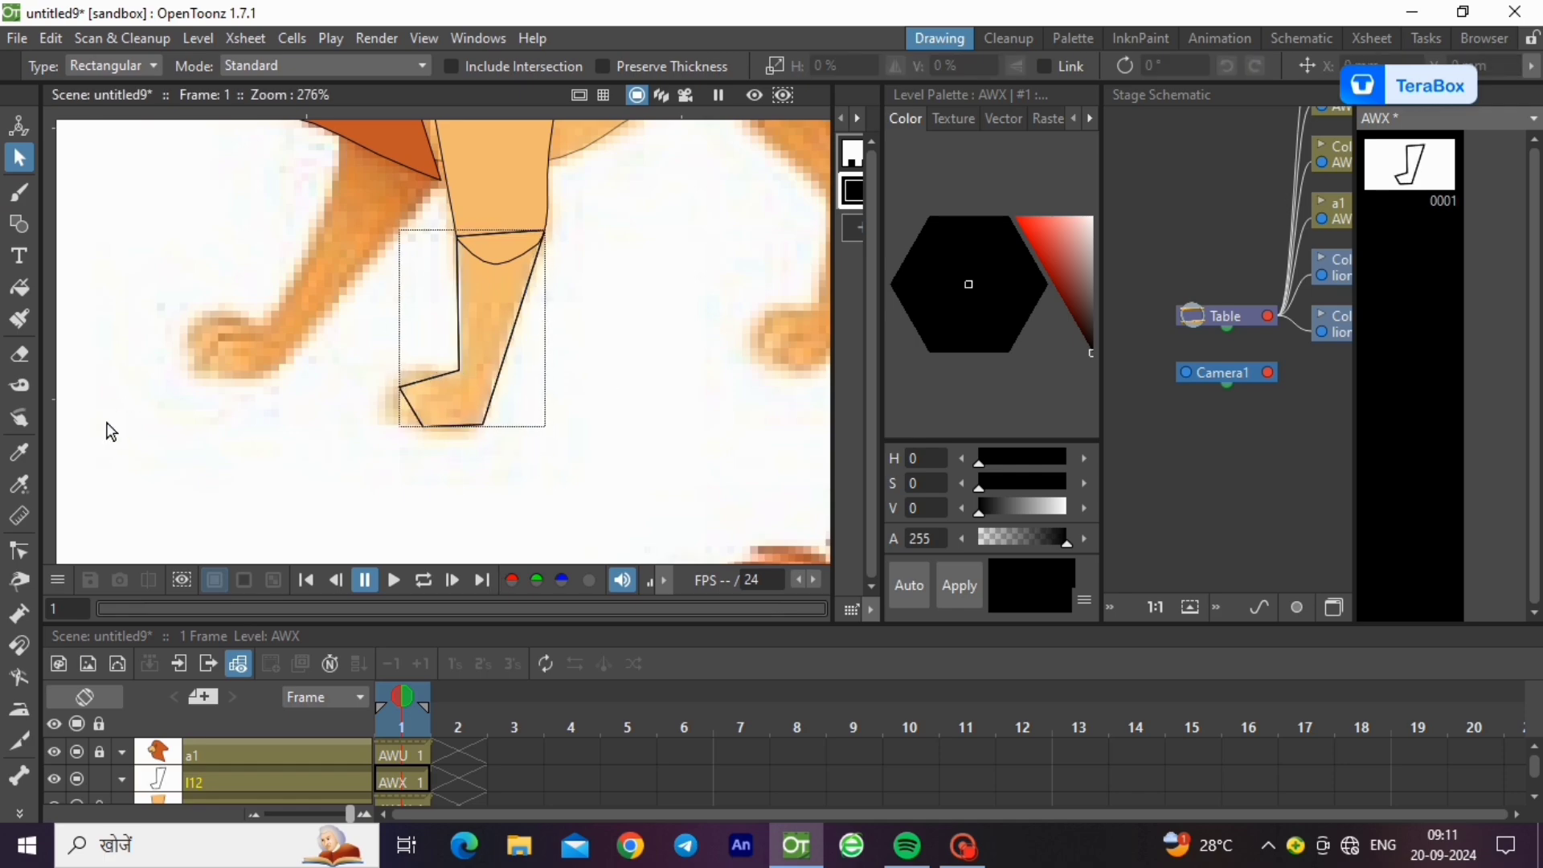
- Arch the lower leg's top edge upward and curve the paw's edges to match the reference
key(c)
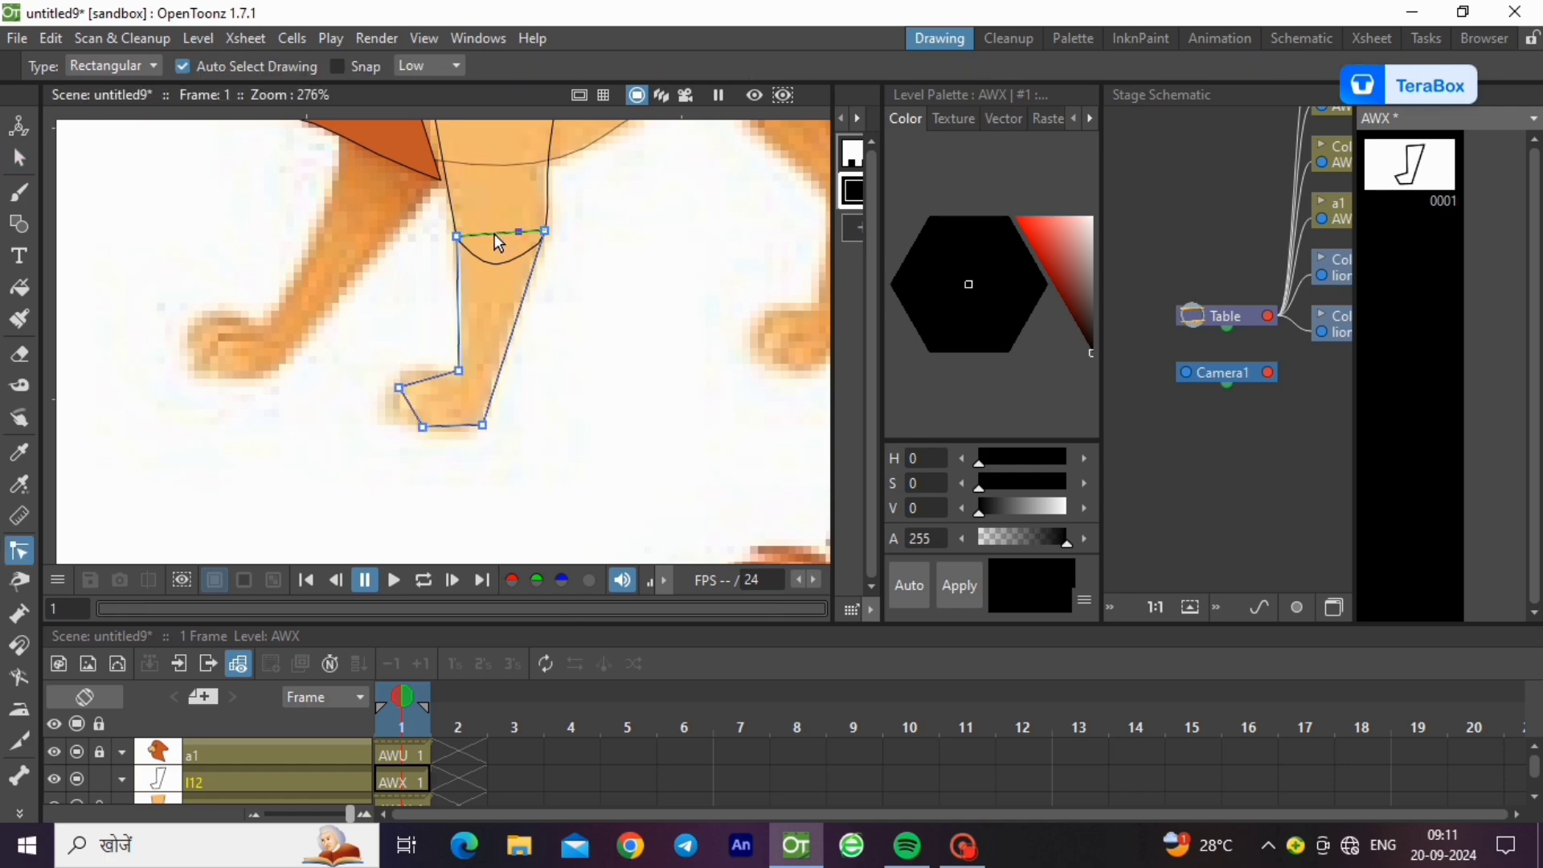
drag(509, 211, 509, 210)
drag(396, 373, 494, 387)
click(412, 405)
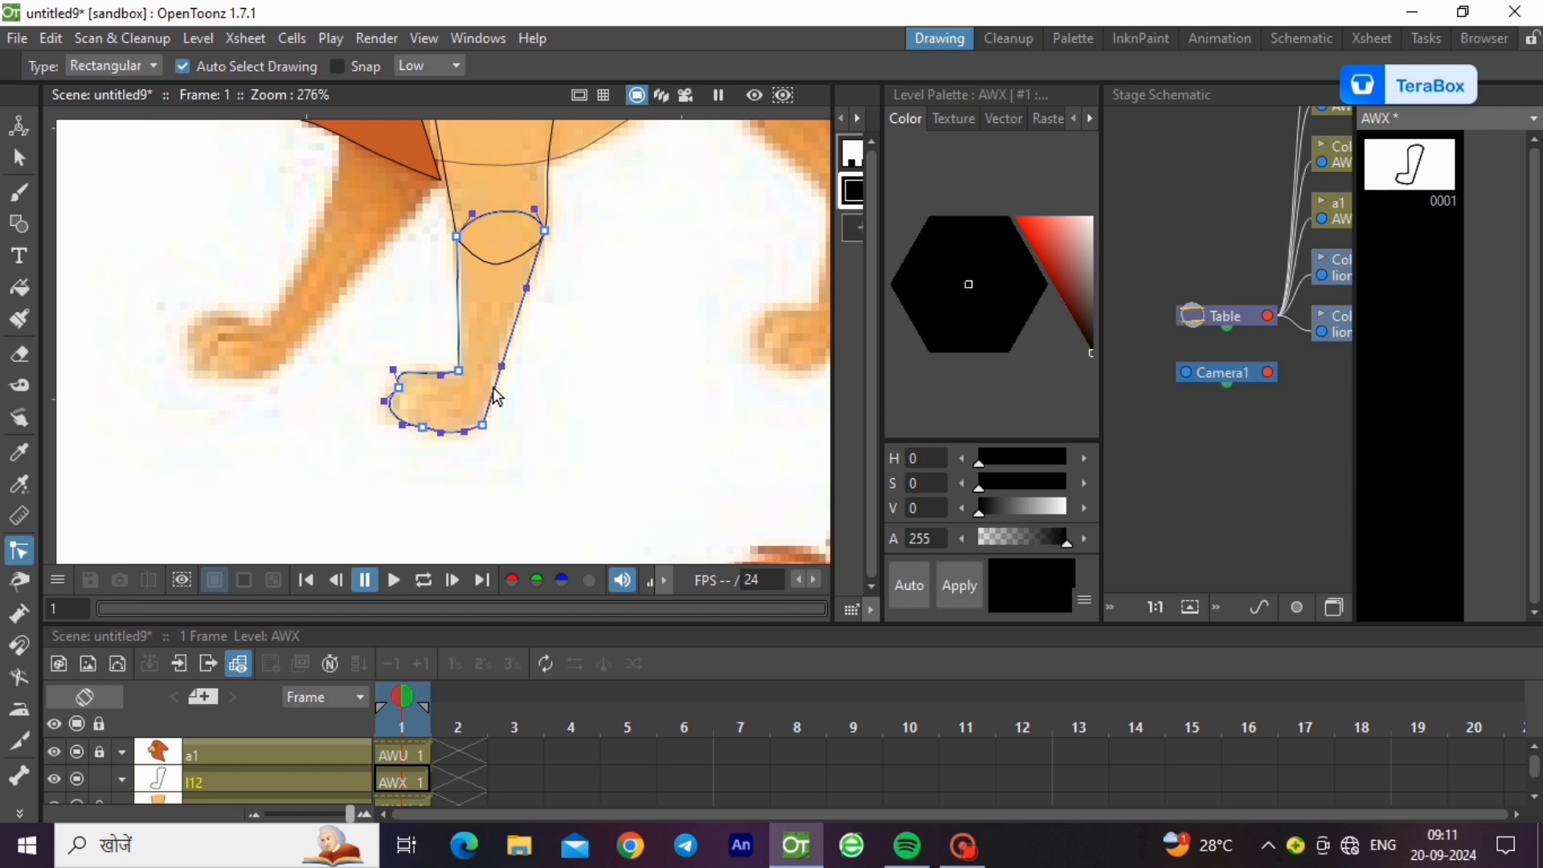
click(551, 378)
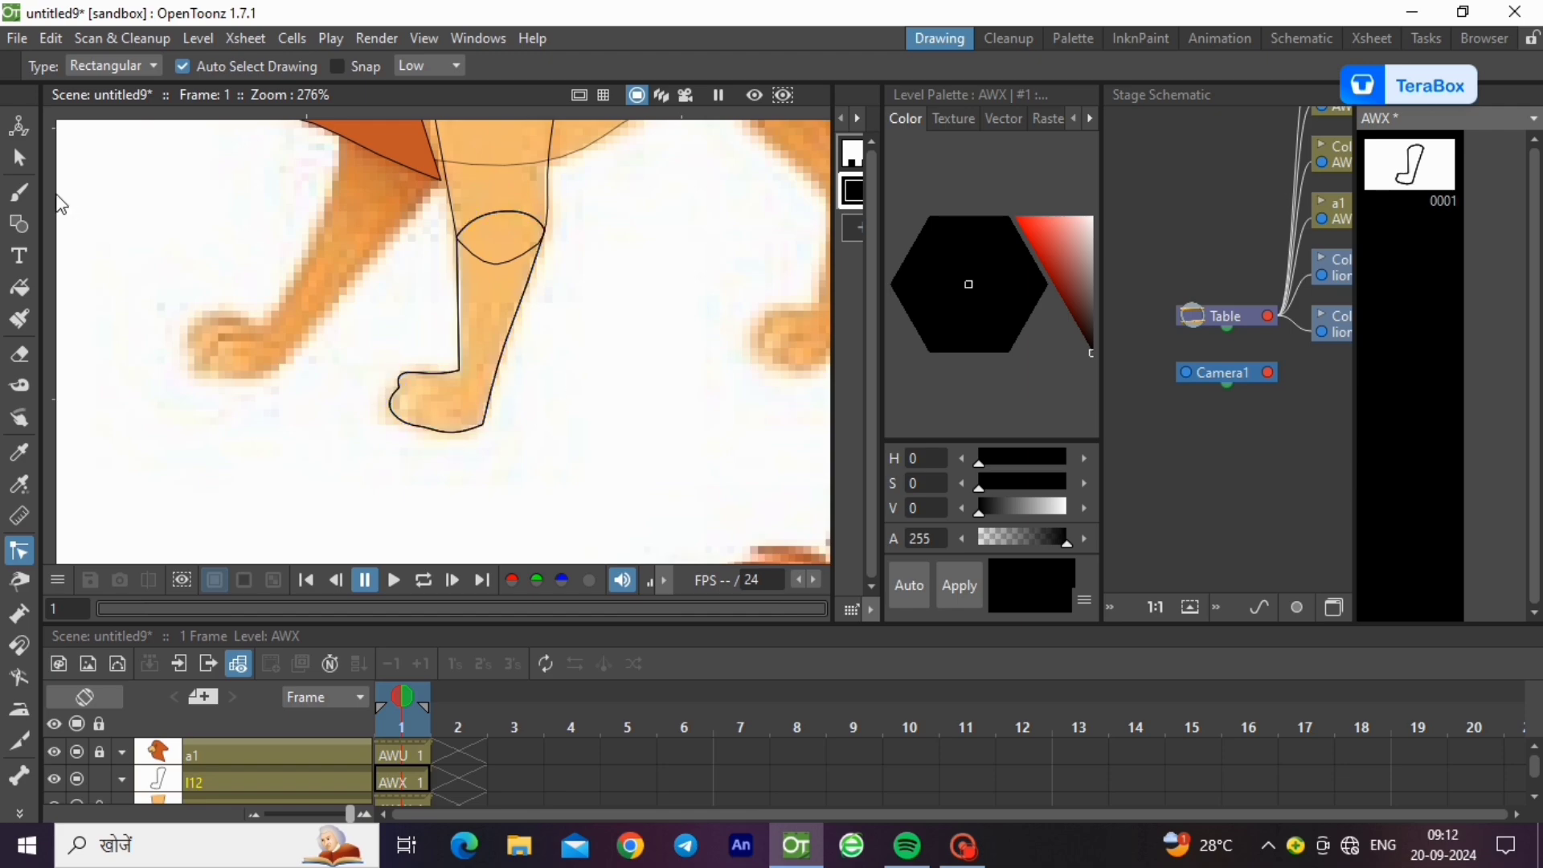
- Add the light tan style to the l12 level's palette and area-fill the lower leg and paw with it
click(853, 231)
click(19, 288)
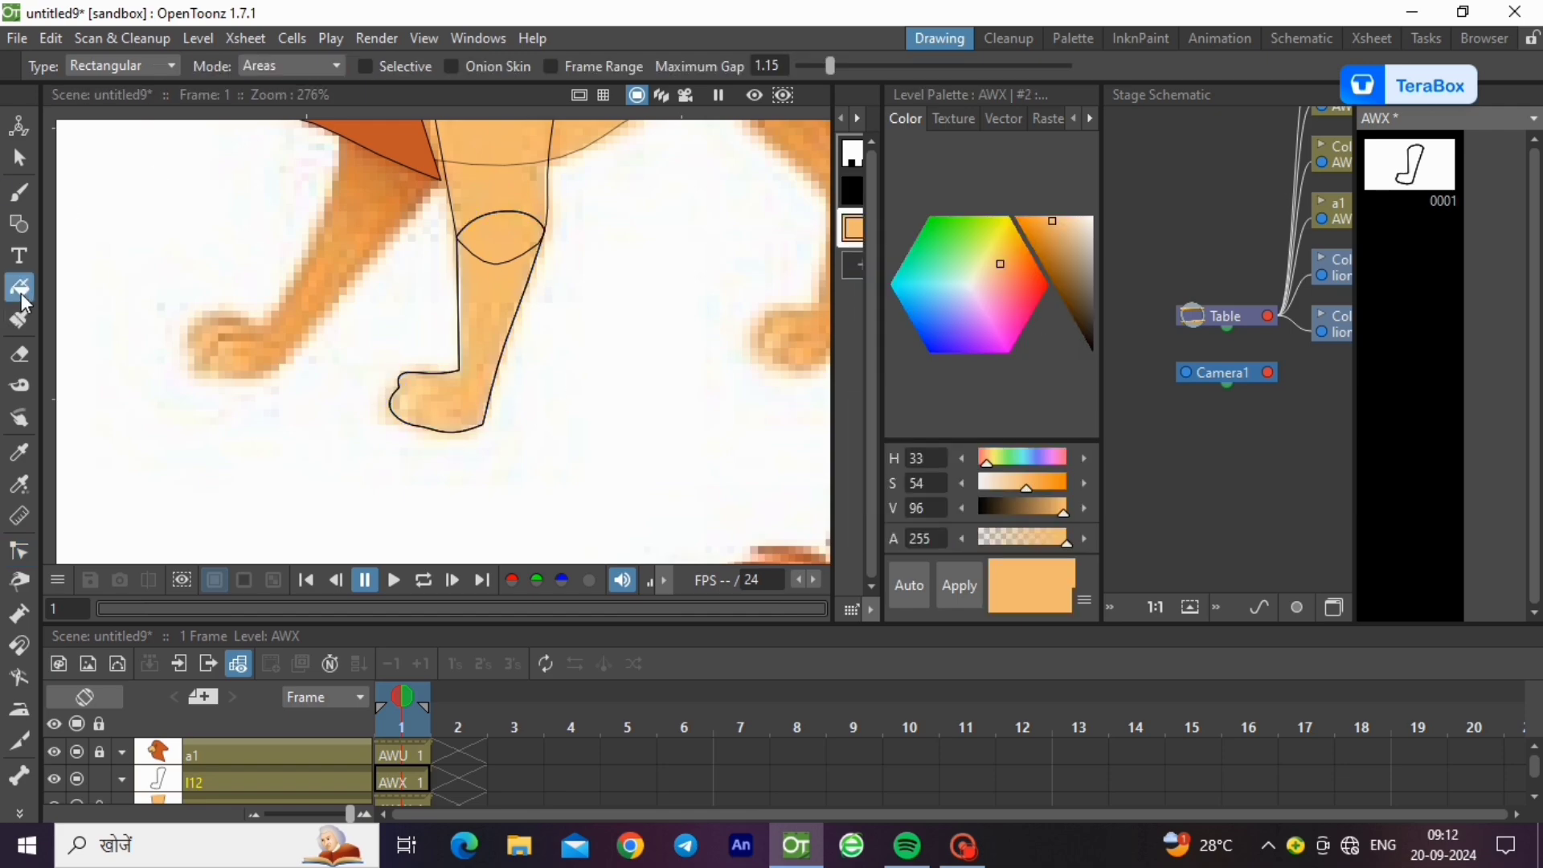
drag(353, 192, 558, 418)
- Draw a light tan line across the lower leg's top and bend it along the arched edge to hide the black outline
scroll(441, 503, down, 2)
scroll(471, 300, up, 5)
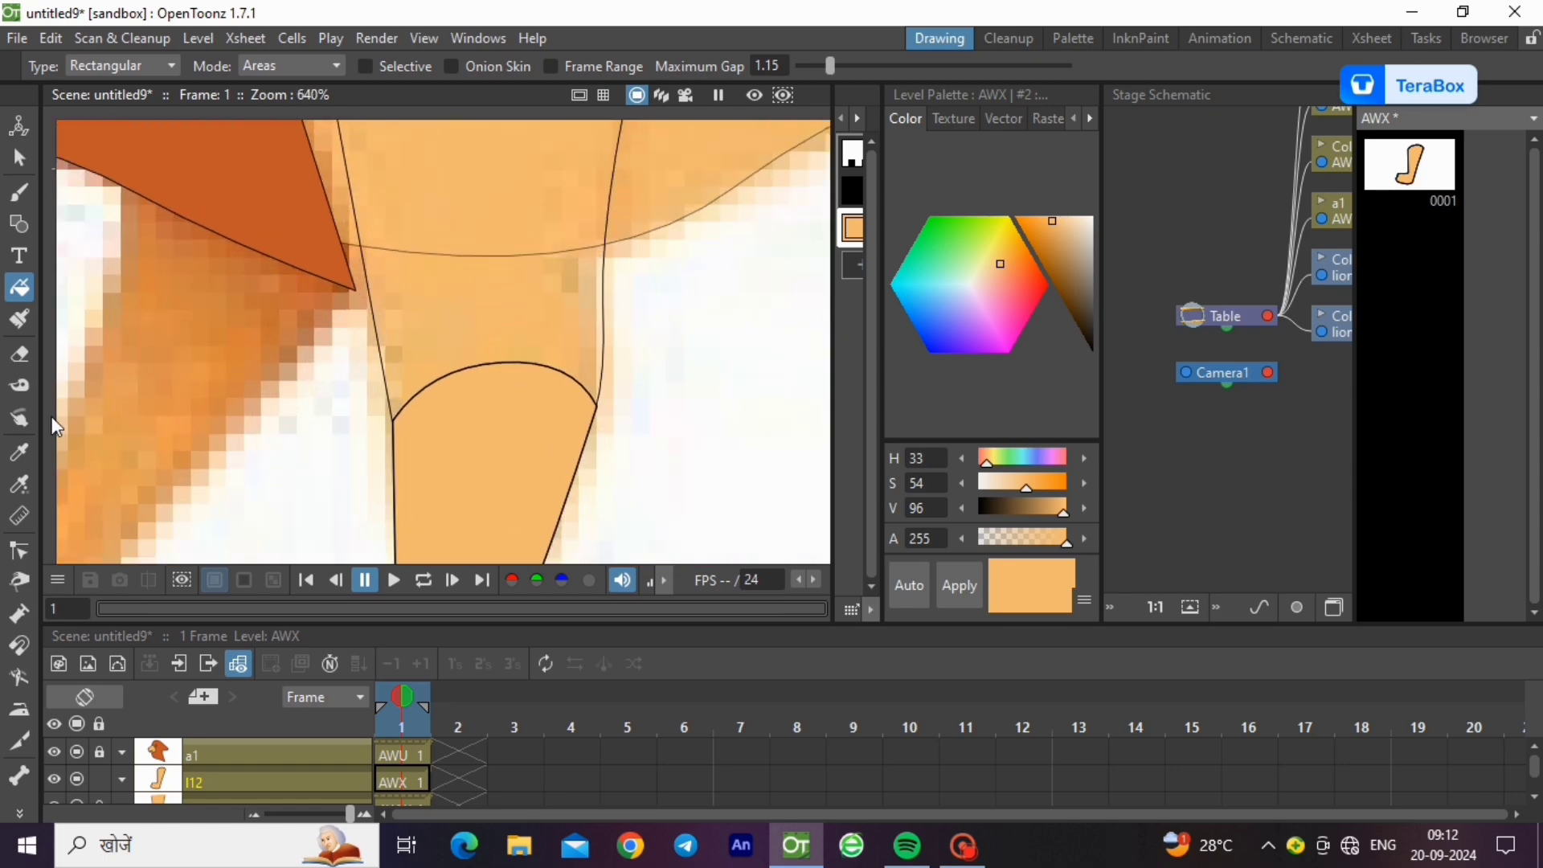
key(g)
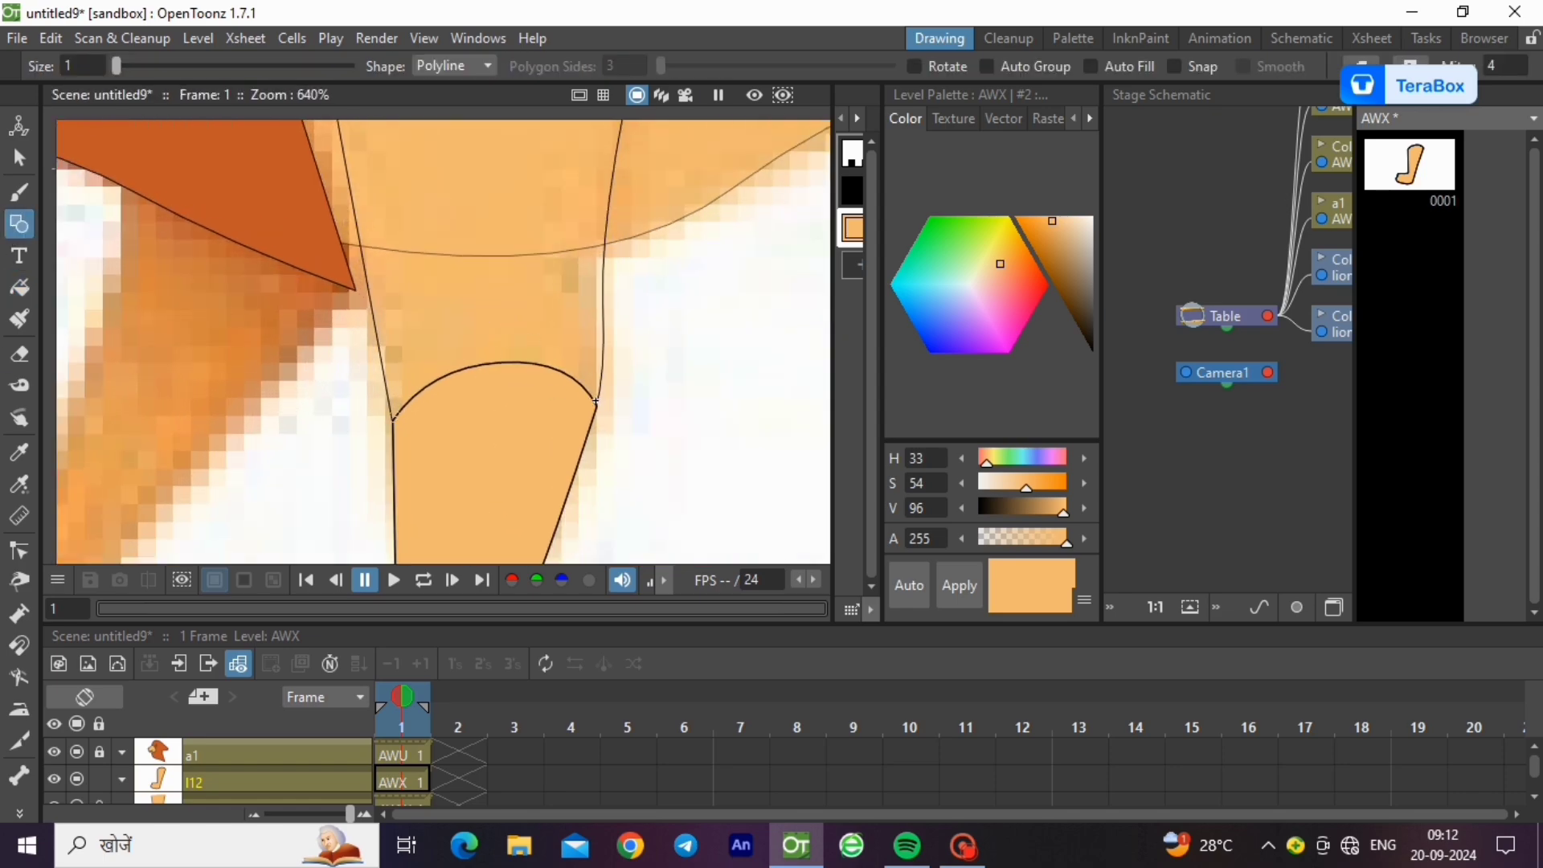
click(19, 551)
click(472, 412)
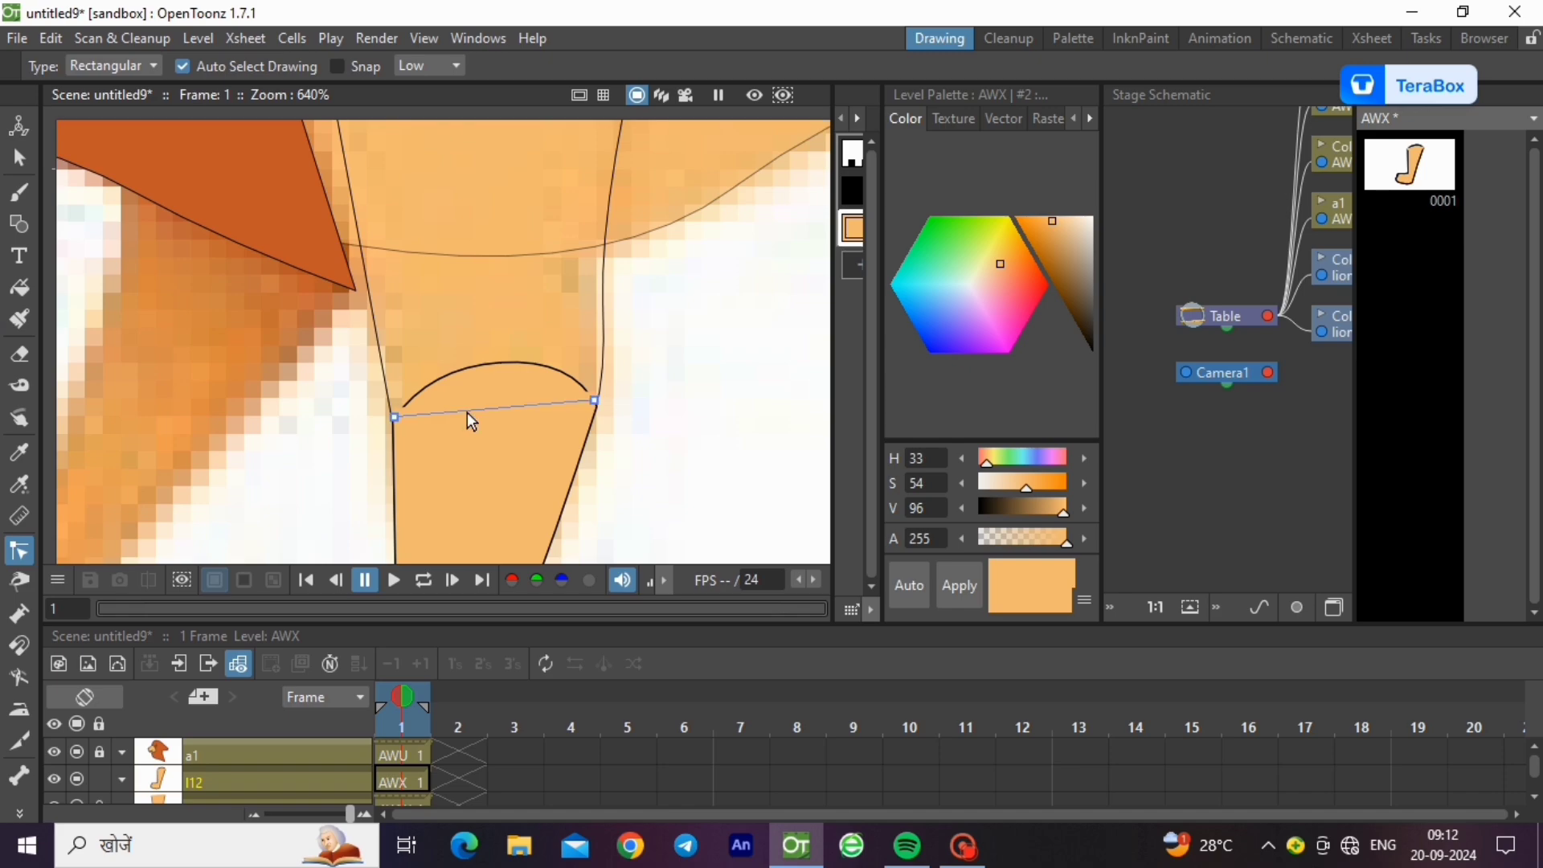
click(466, 411)
drag(485, 407, 485, 357)
click(679, 344)
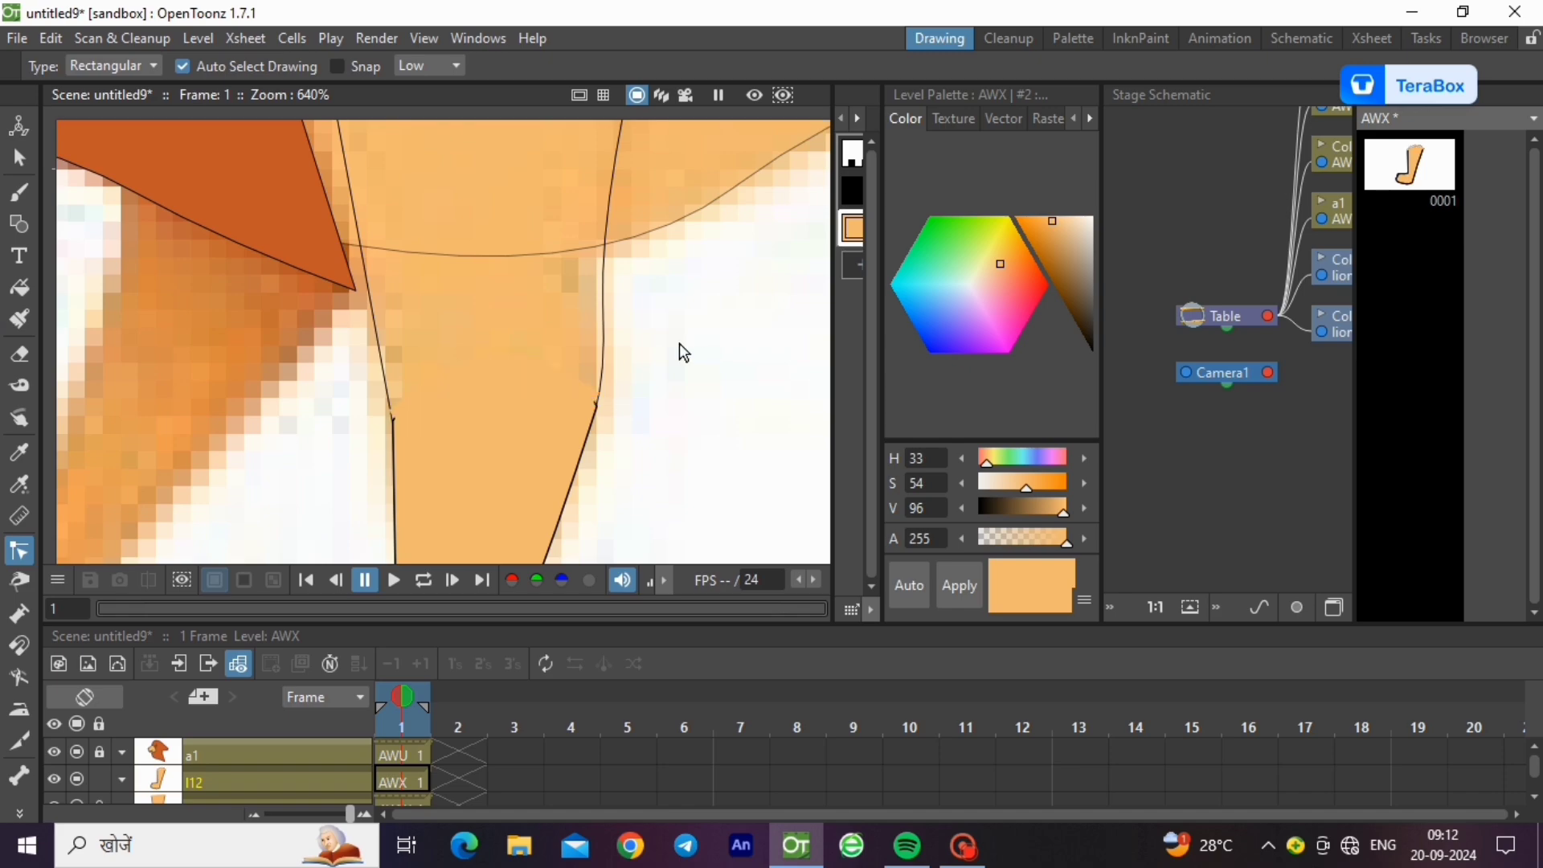
scroll(678, 344, down, 5)
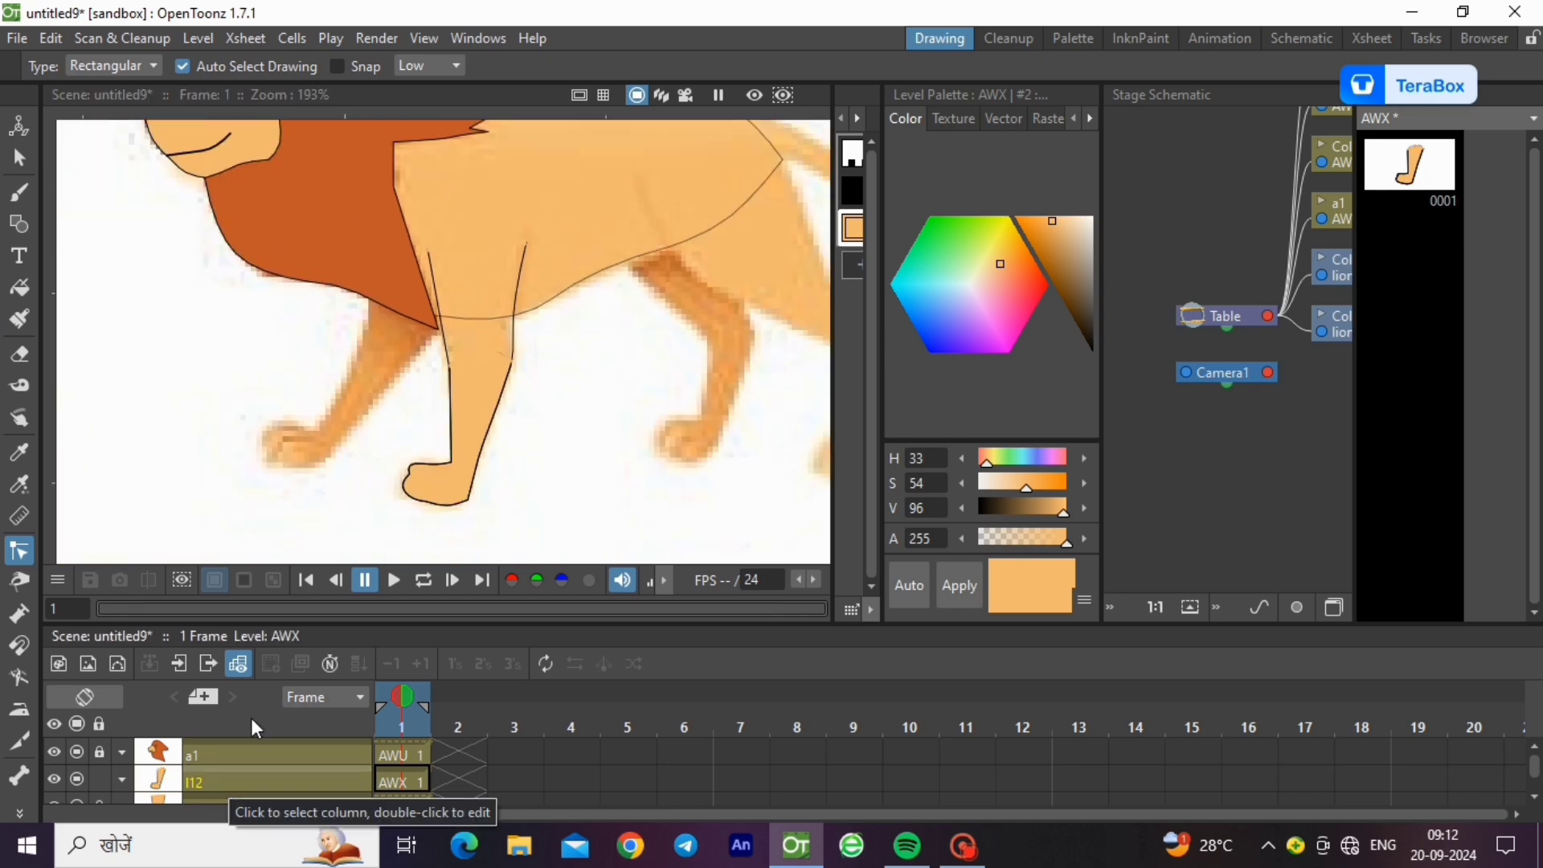
- Lock the l12 column, unlock l1, and try a rectangular area fill with light tan over the upper leg
scroll(294, 754, down, 1)
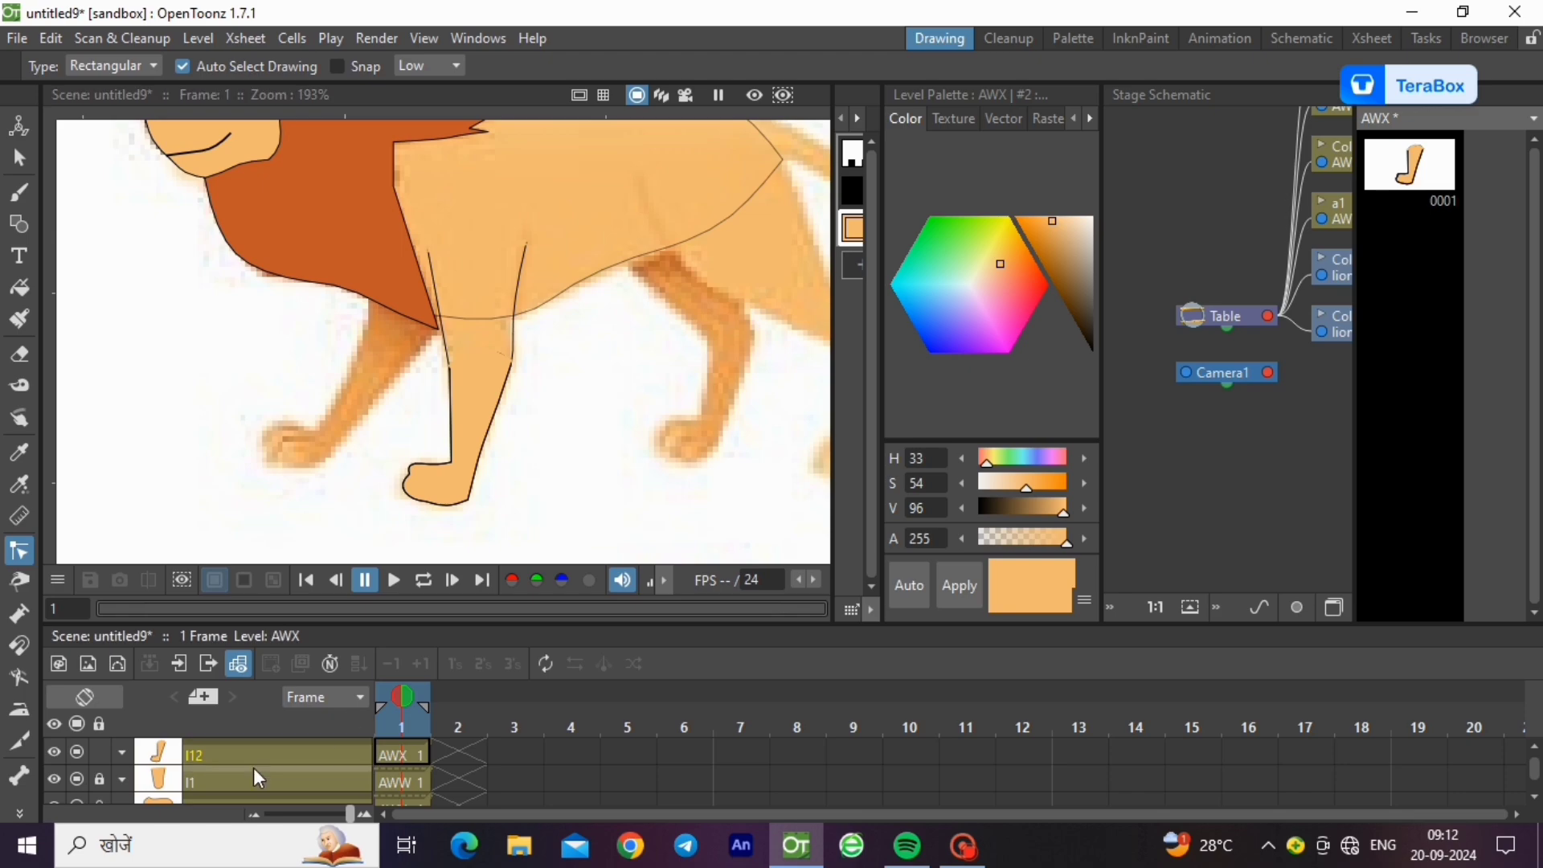
click(96, 776)
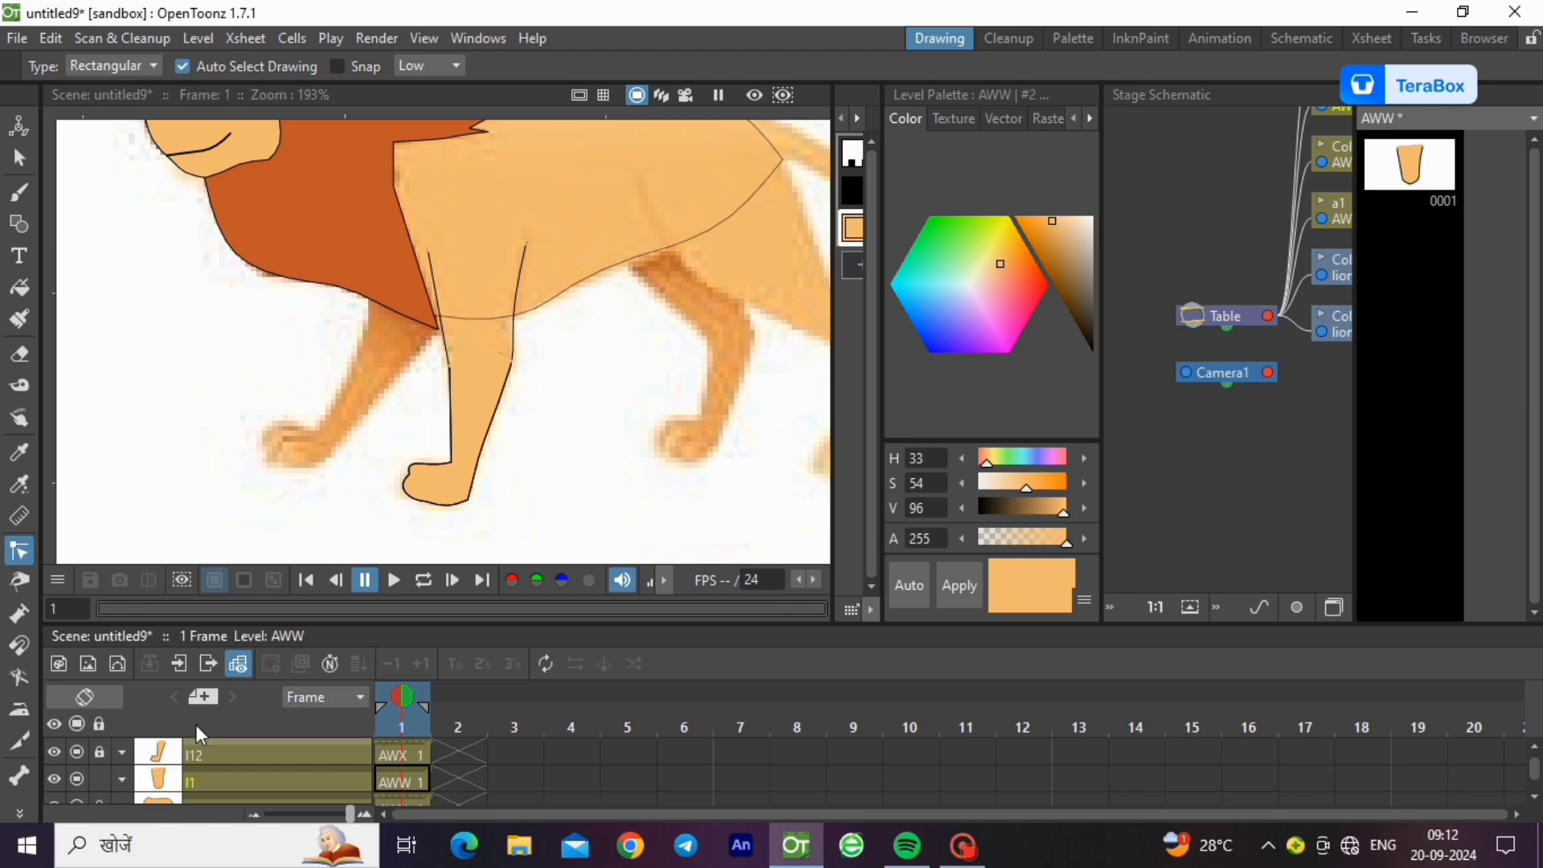
click(122, 780)
click(264, 780)
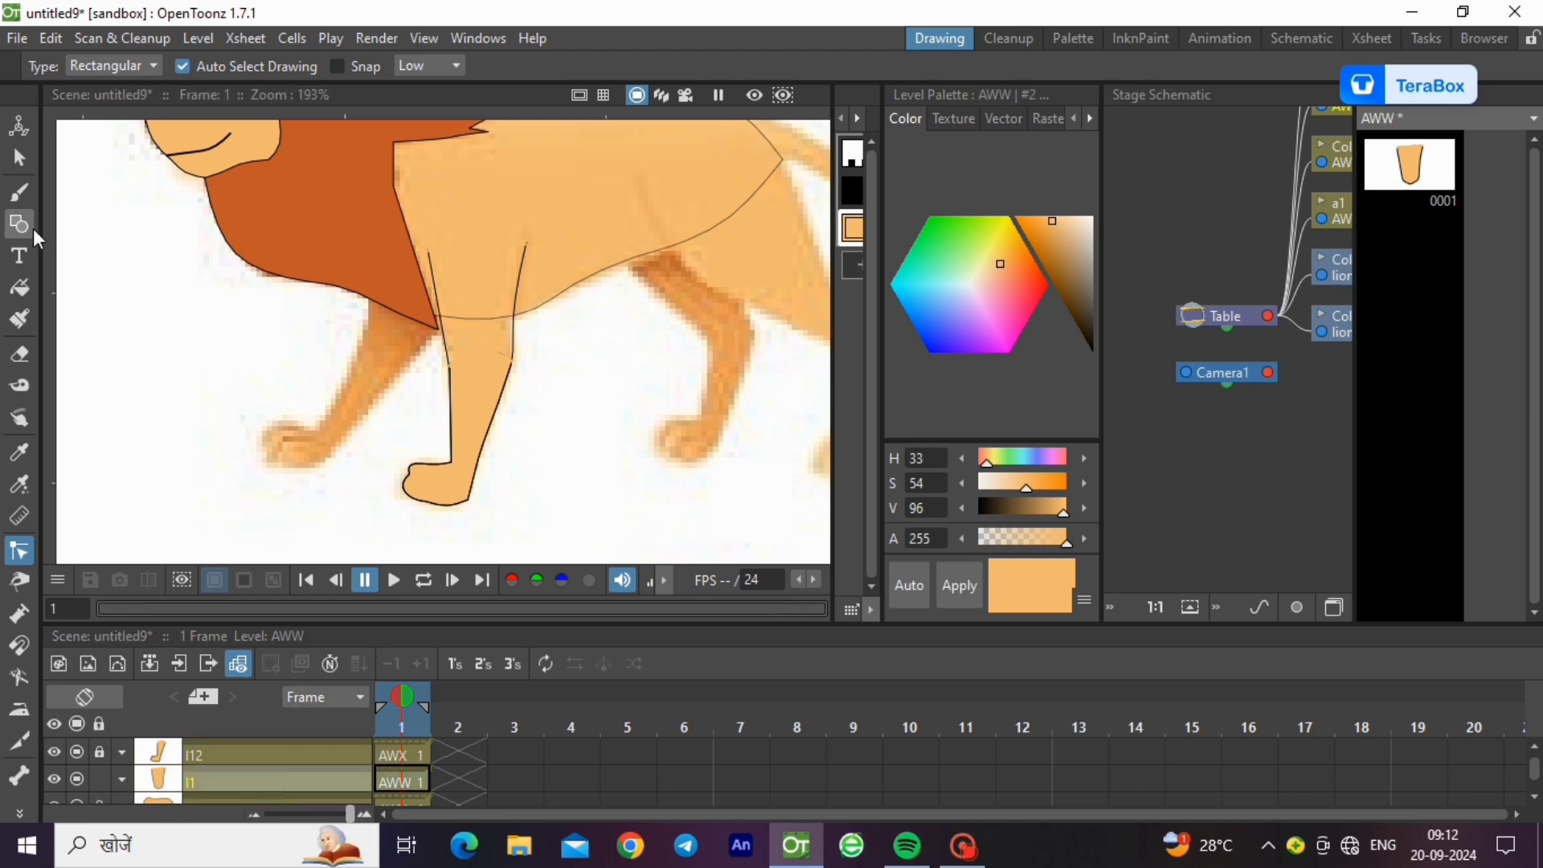
click(20, 287)
drag(382, 183, 553, 395)
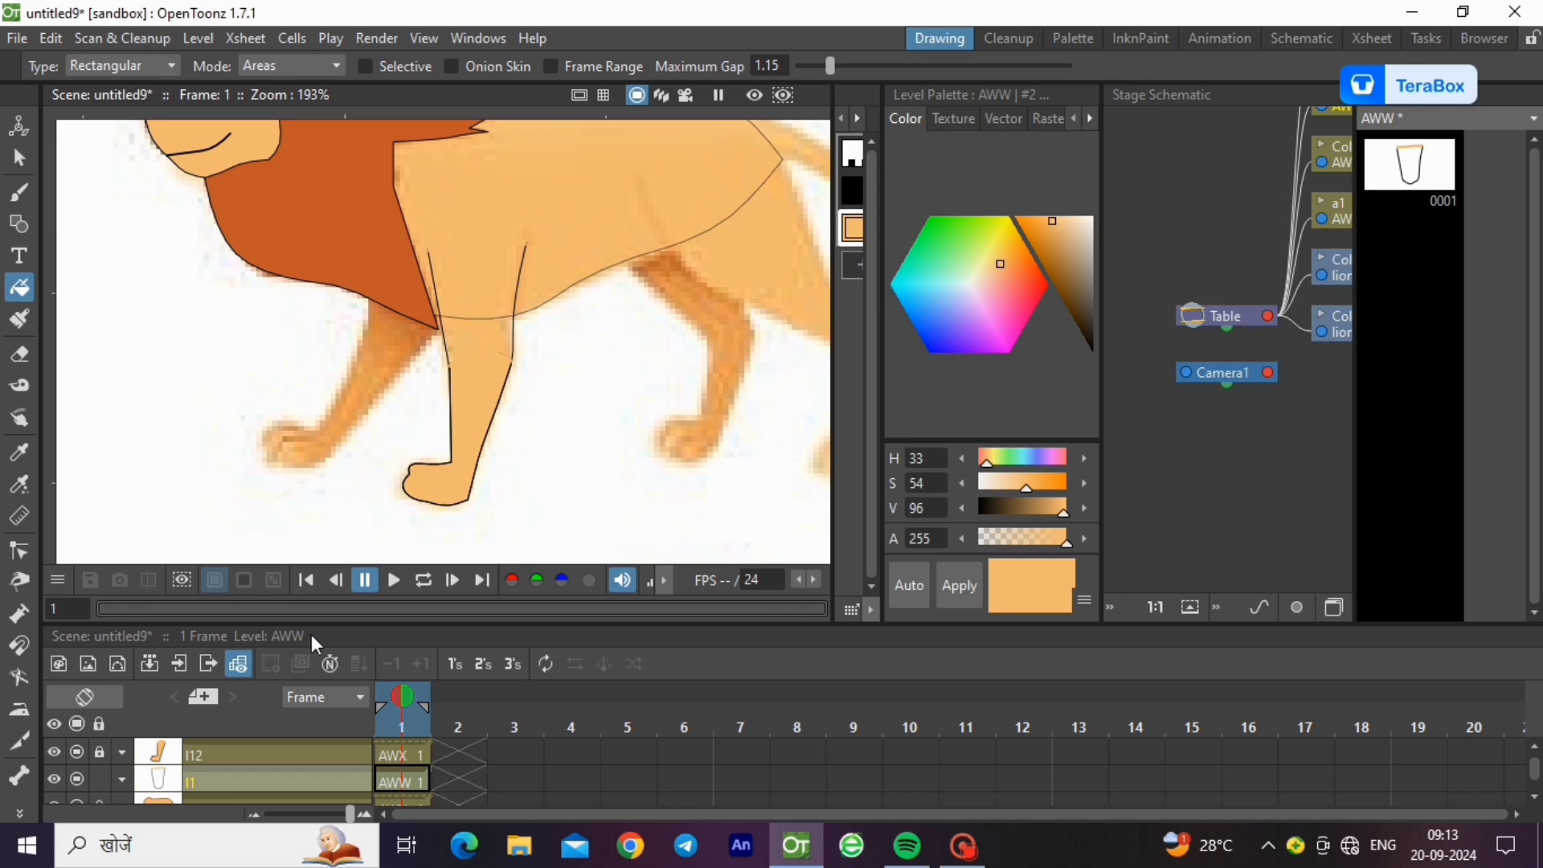
- Remove the light tan cover line from the upper leg's top edge, keeping the leg filled
click(20, 157)
click(434, 264)
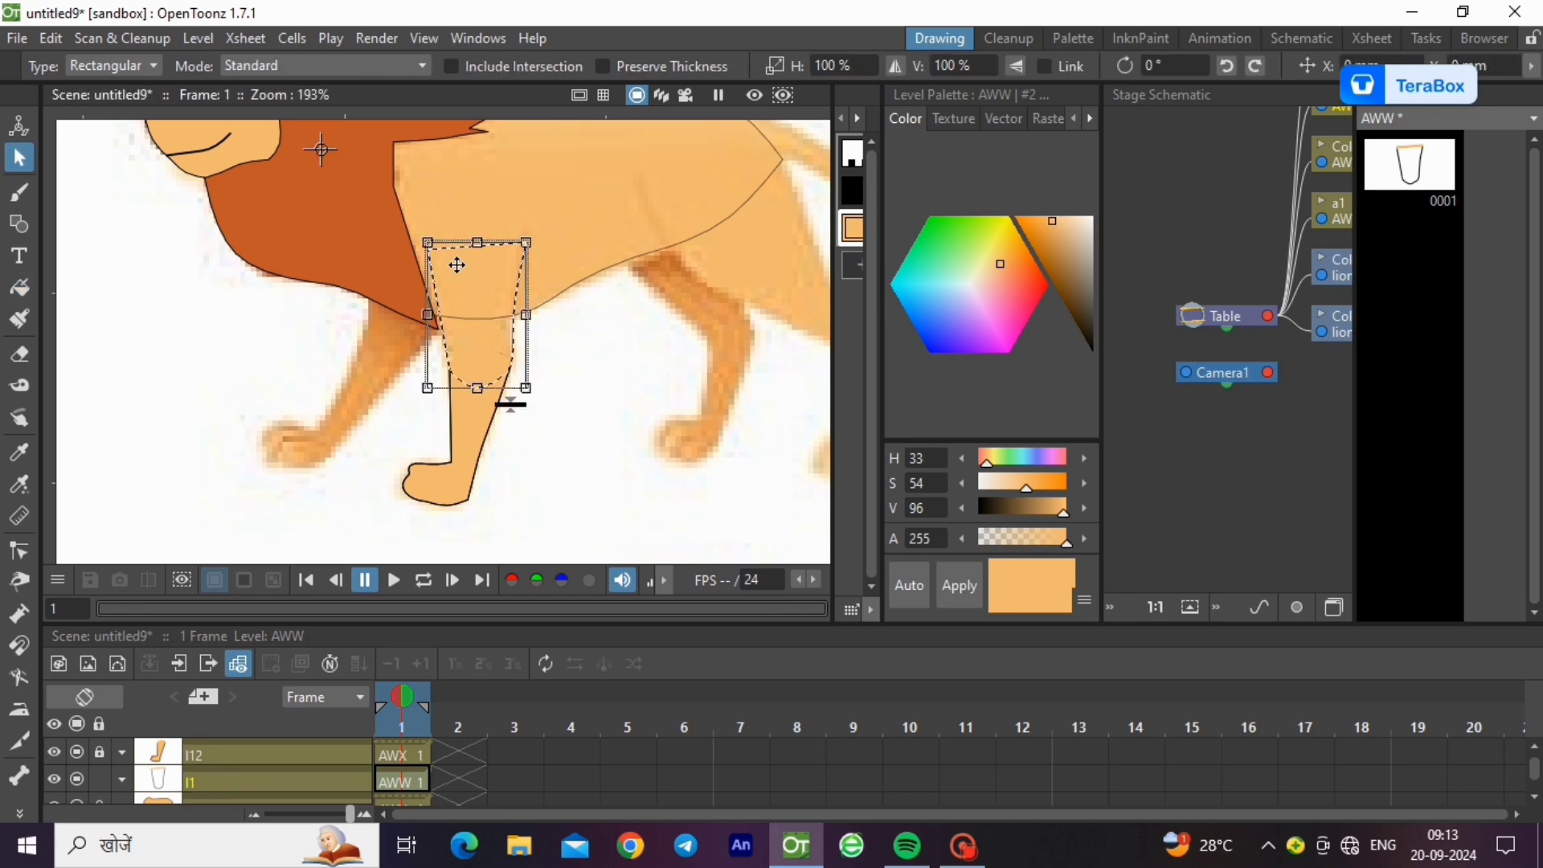
click(461, 262)
click(475, 245)
key(g)
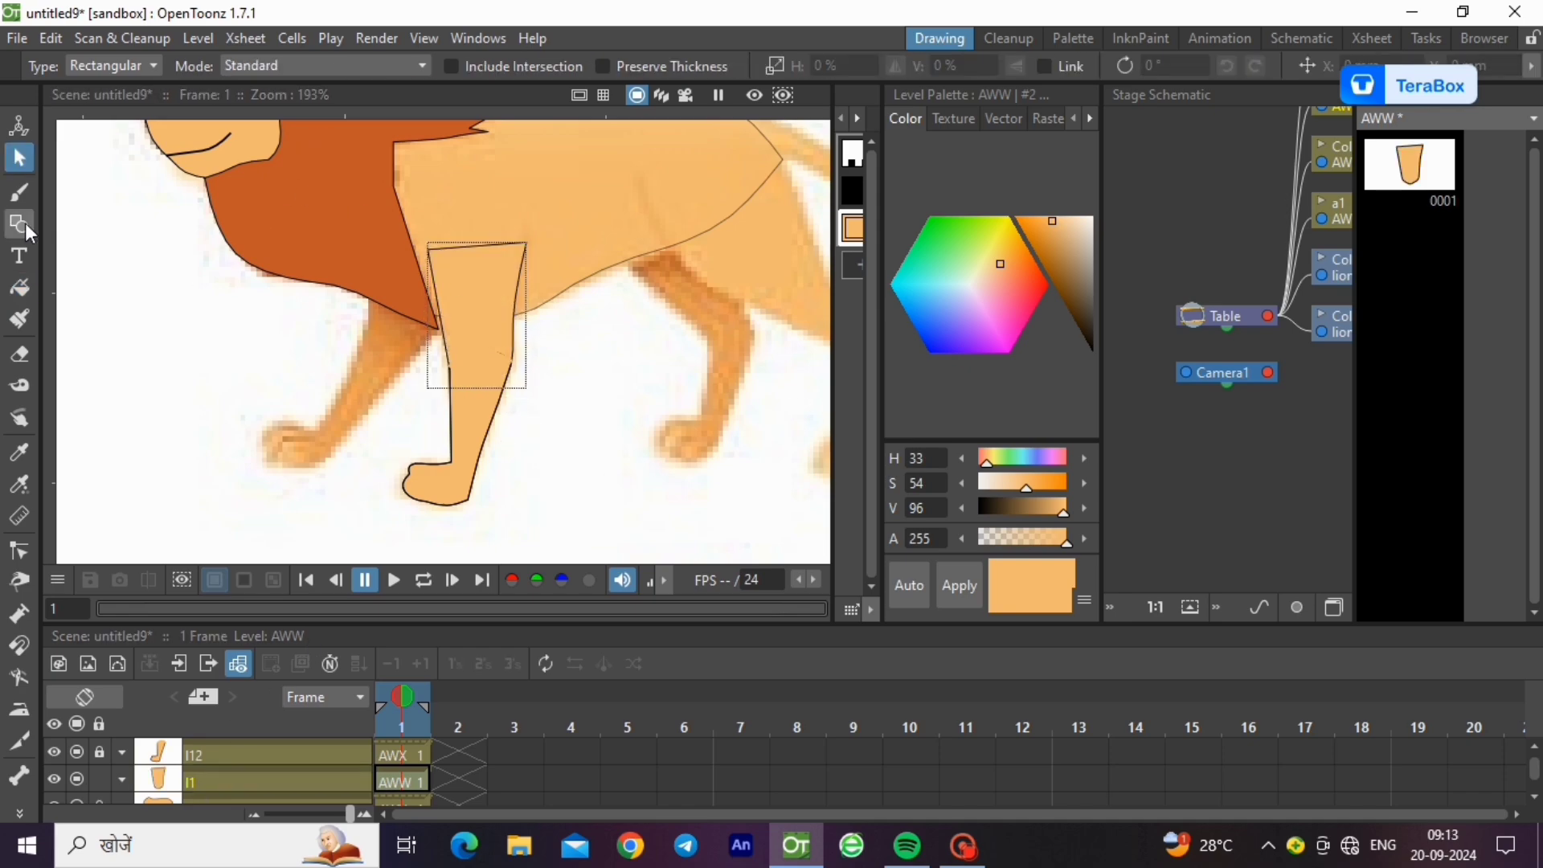
- Cover the black outline along the near front upper leg's top edge with a light tan line
scroll(469, 236, up, 8)
scroll(469, 236, up, 4)
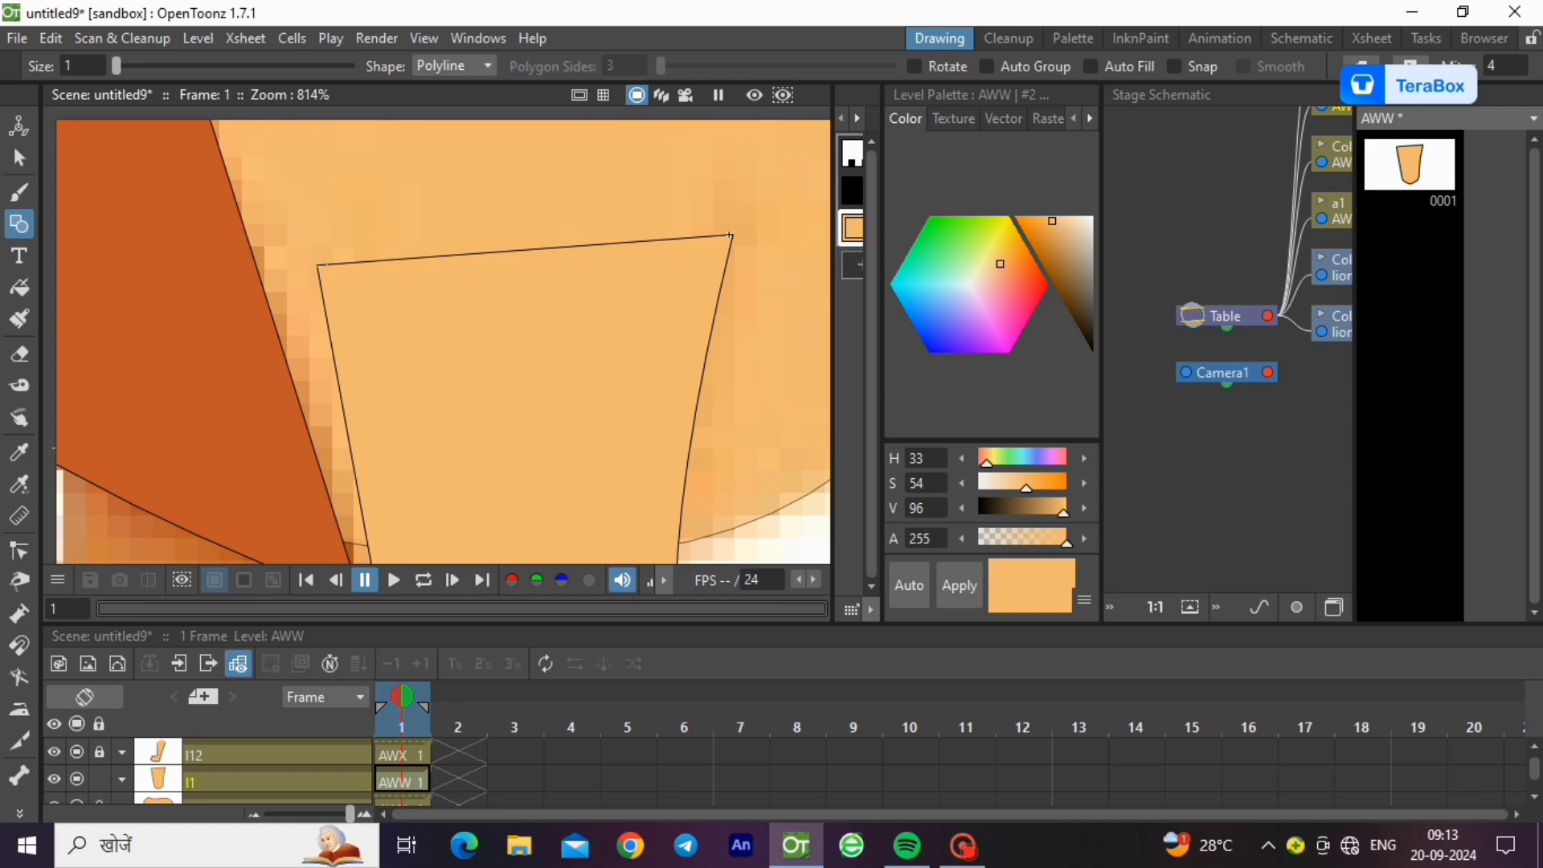
scroll(730, 235, down, 14)
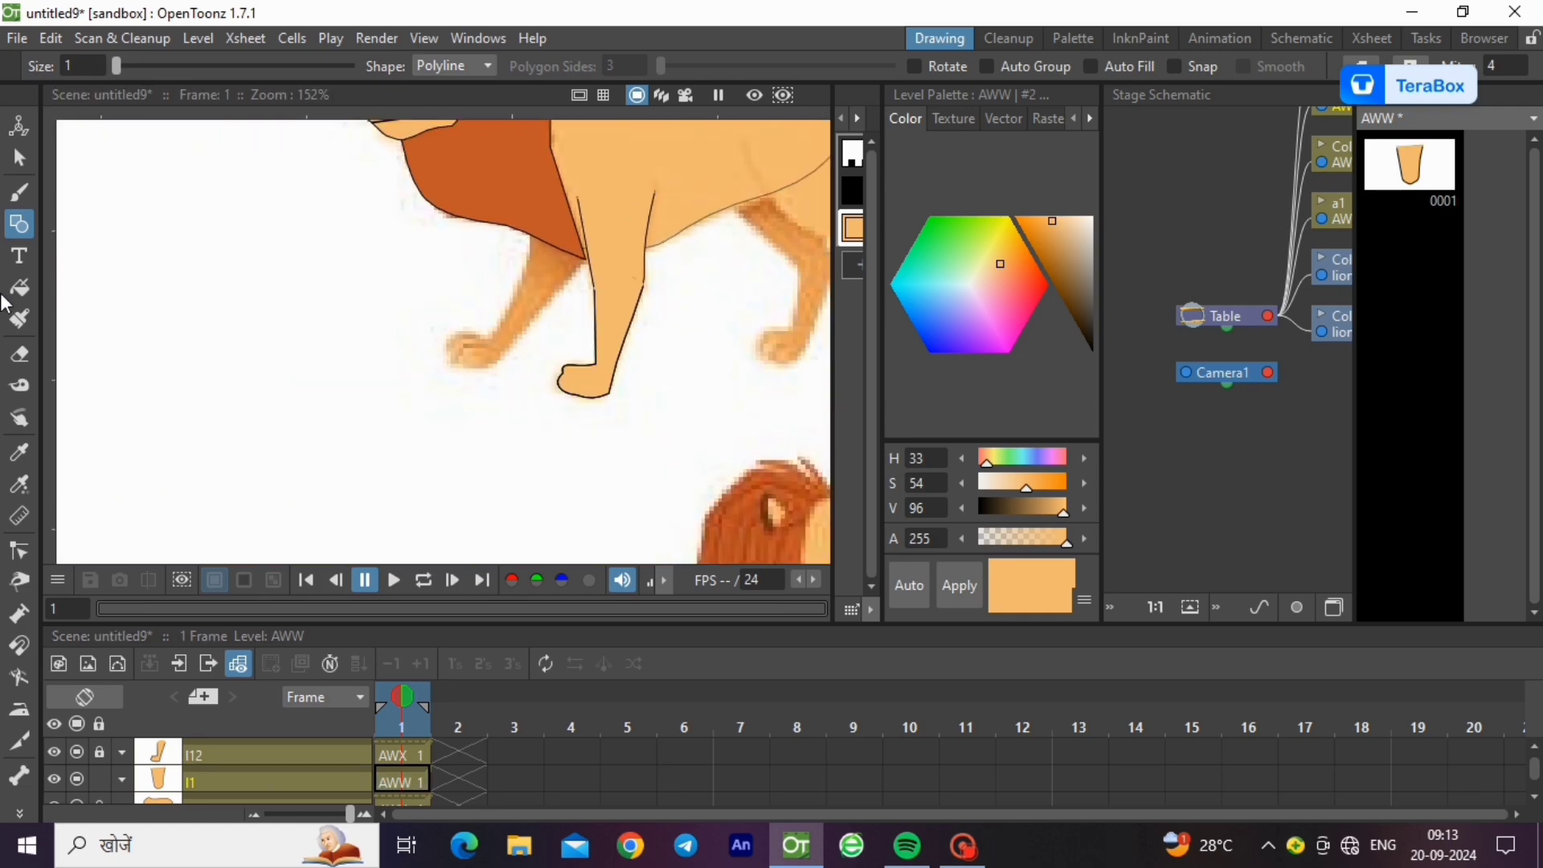
click(19, 159)
drag(448, 139, 776, 327)
click(744, 366)
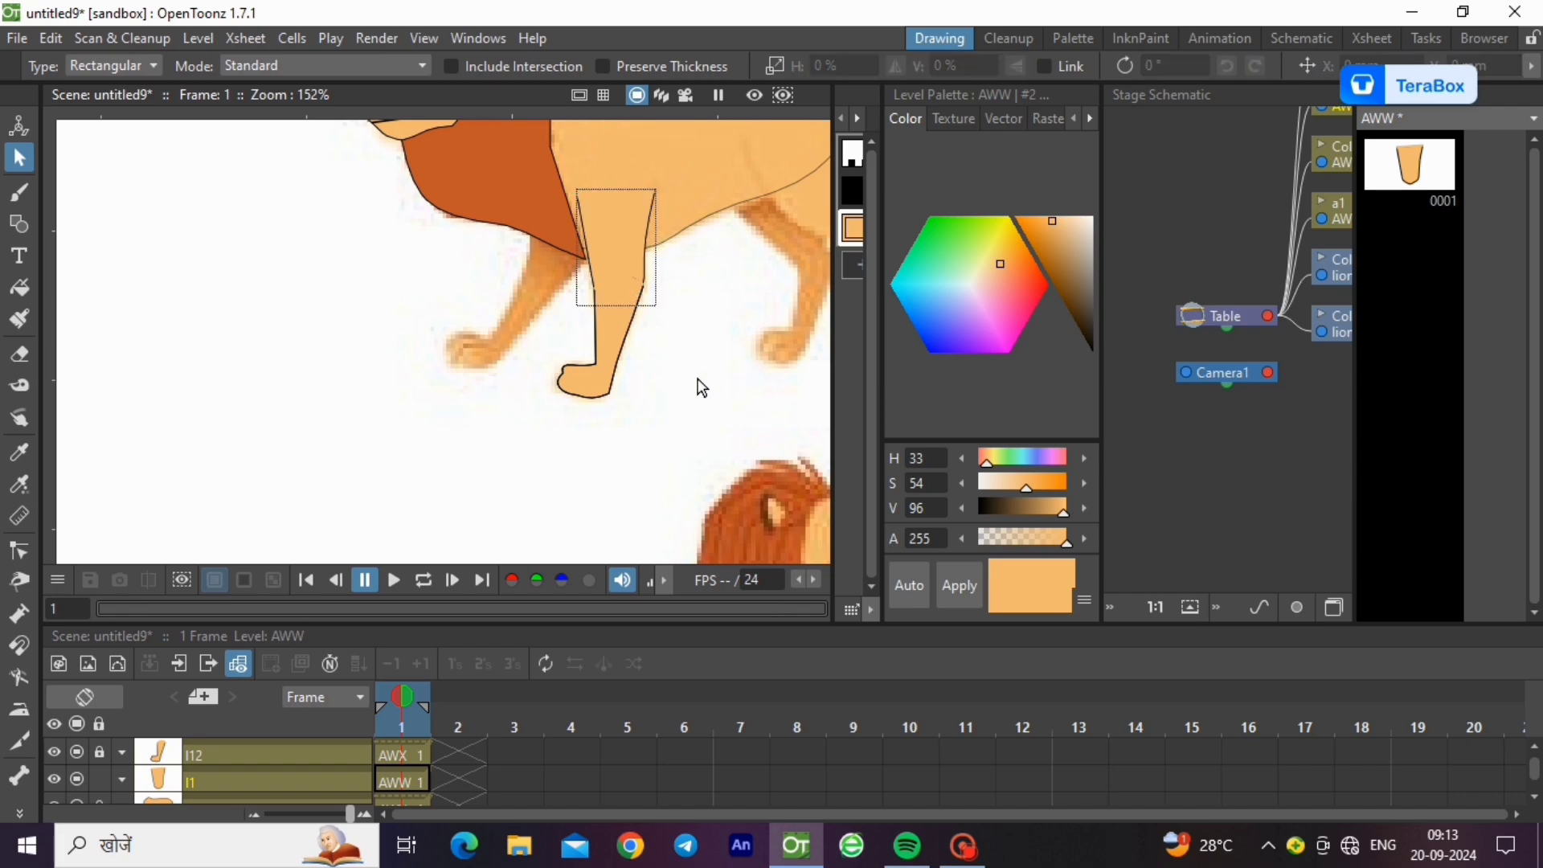
- Create a new Toonz vector level between the torso column and the reference image, and name its column l21
scroll(235, 760, down, 1)
scroll(233, 751, down, 1)
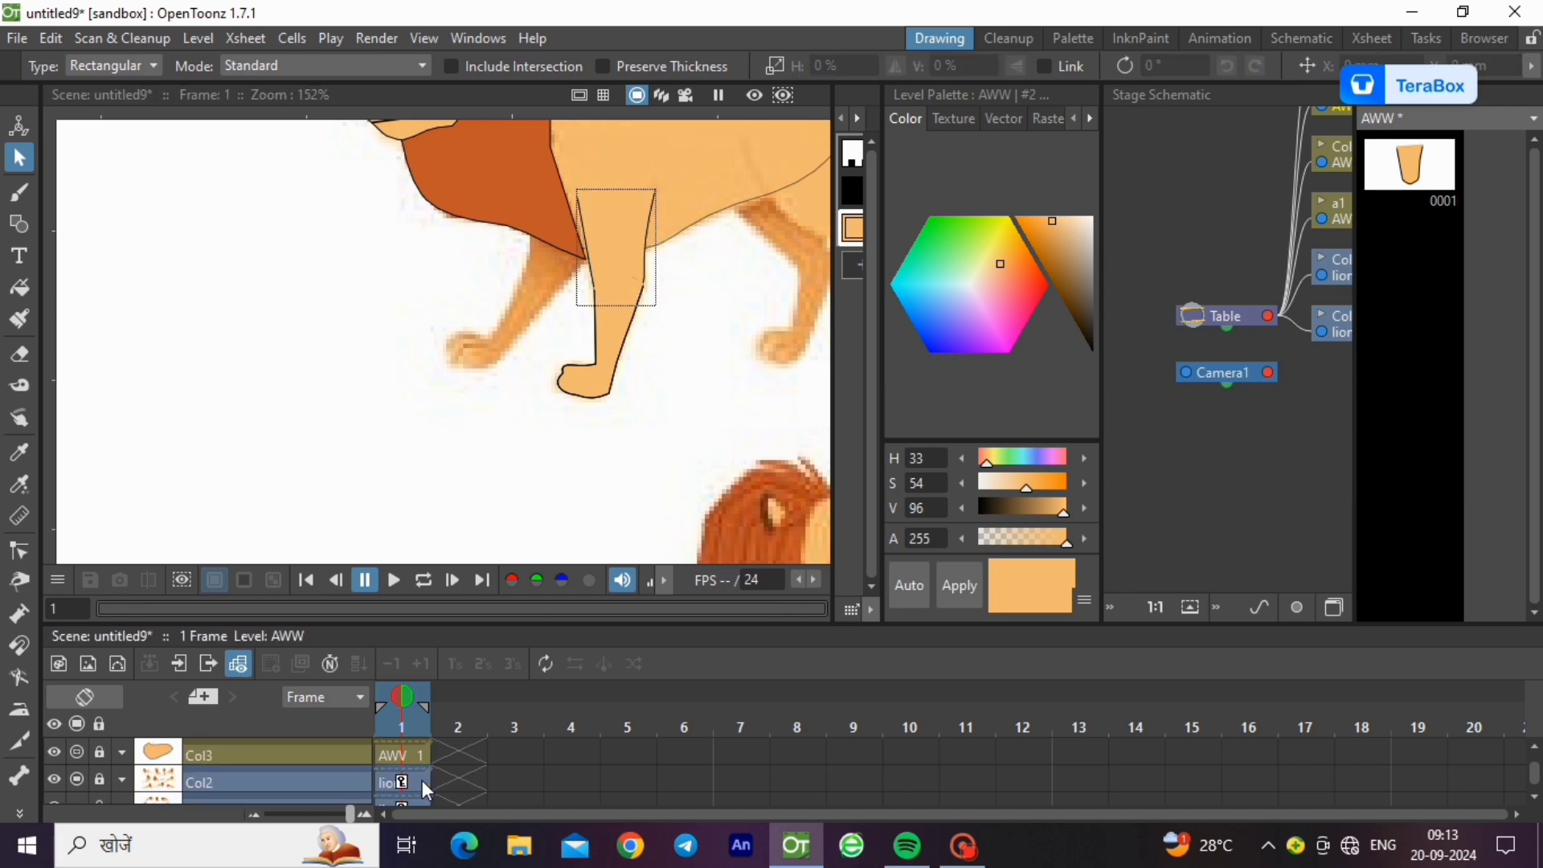
click(422, 779)
click(199, 39)
mouse_move(241, 65)
click(482, 122)
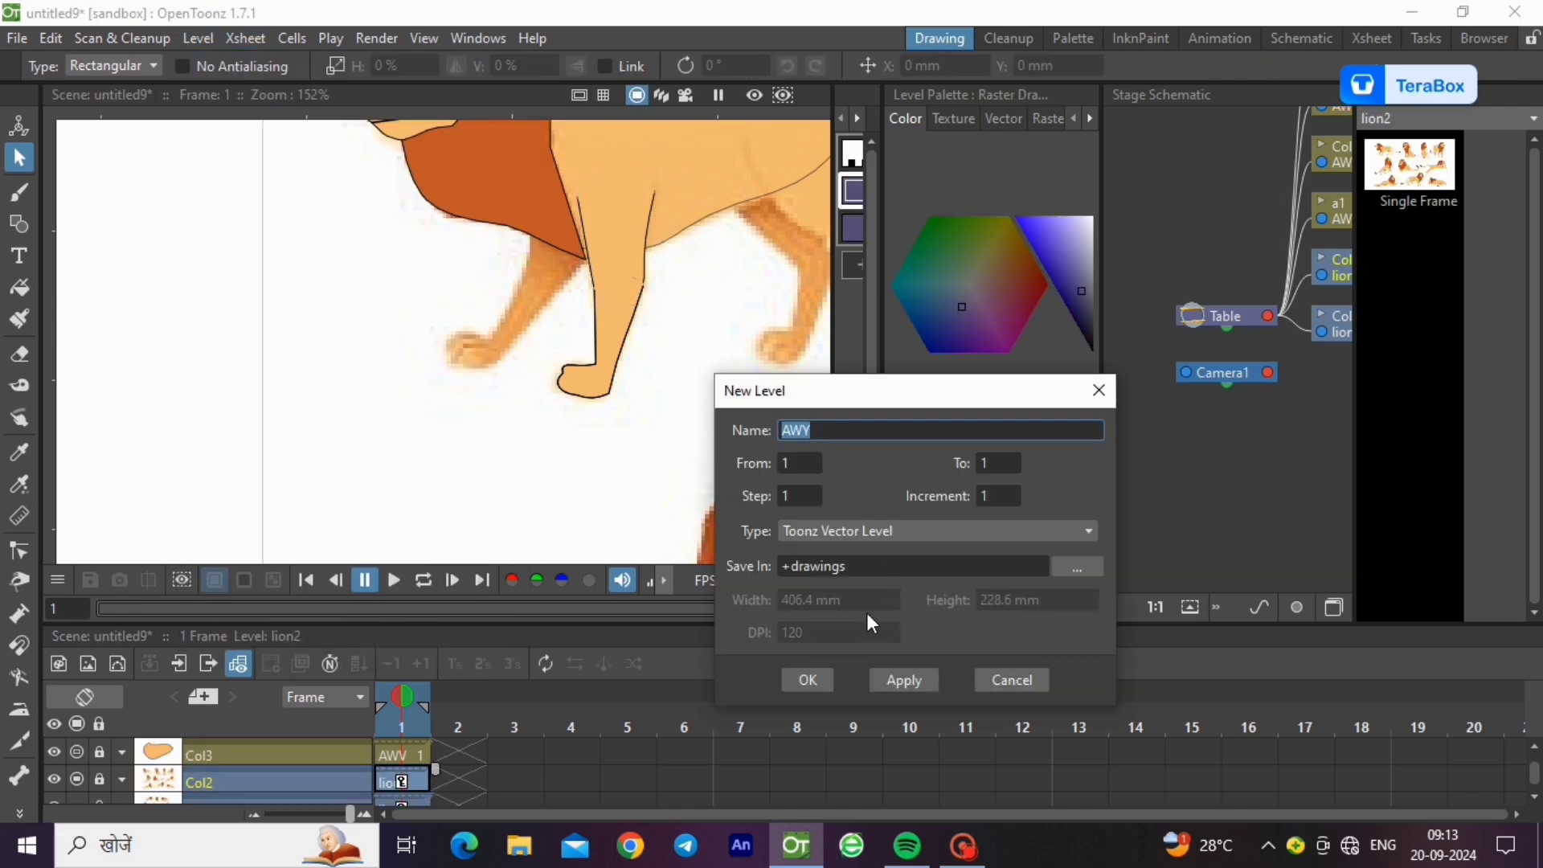
click(809, 679)
double_click(205, 780)
text(l2)
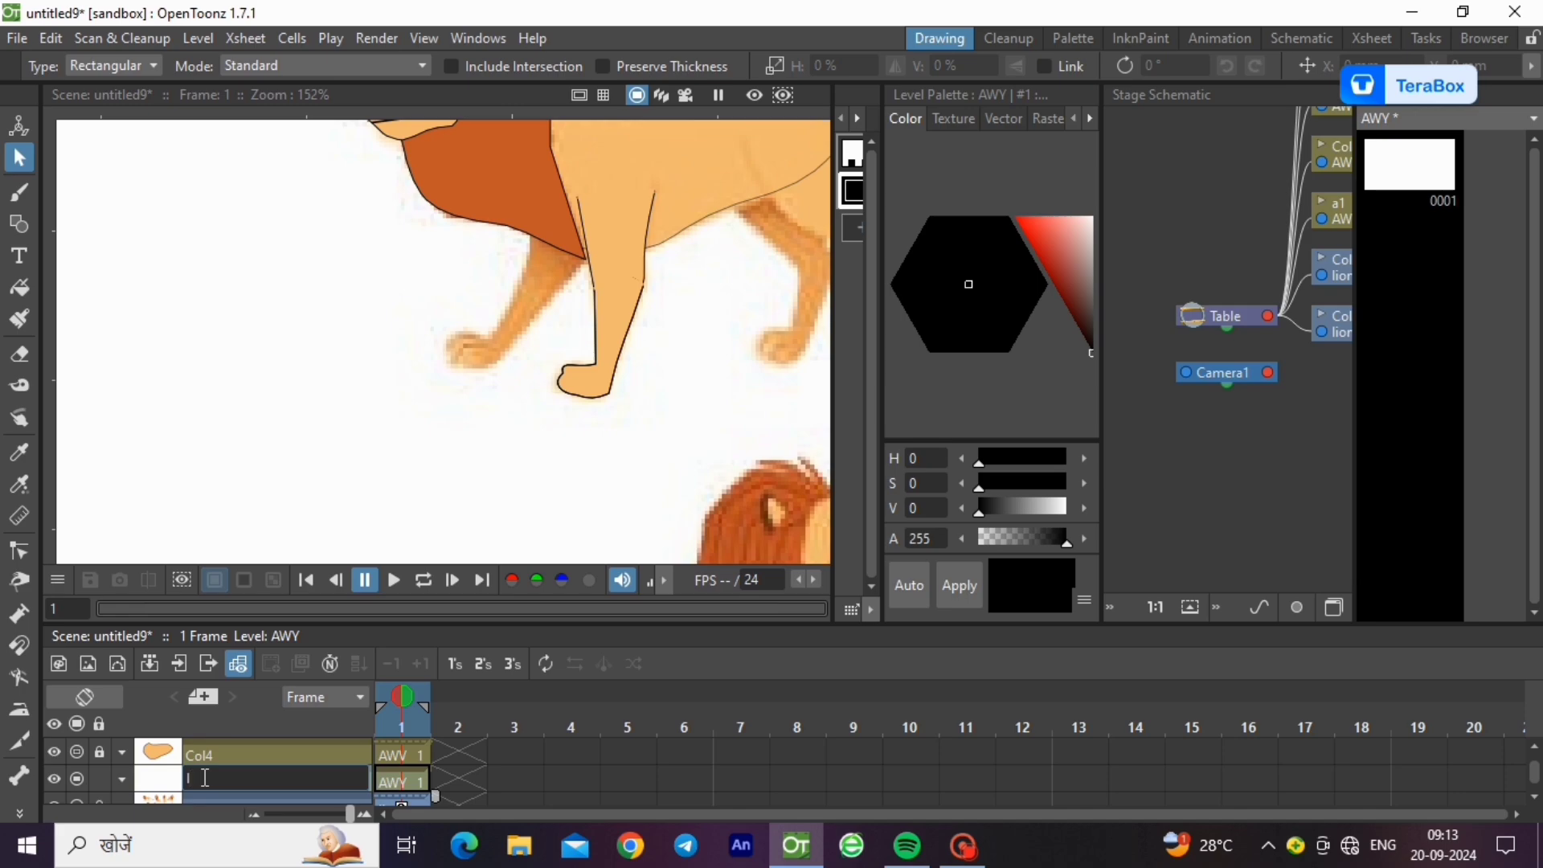
text(1)
key(BackSpace)
text(21)
key(Return)
click(191, 354)
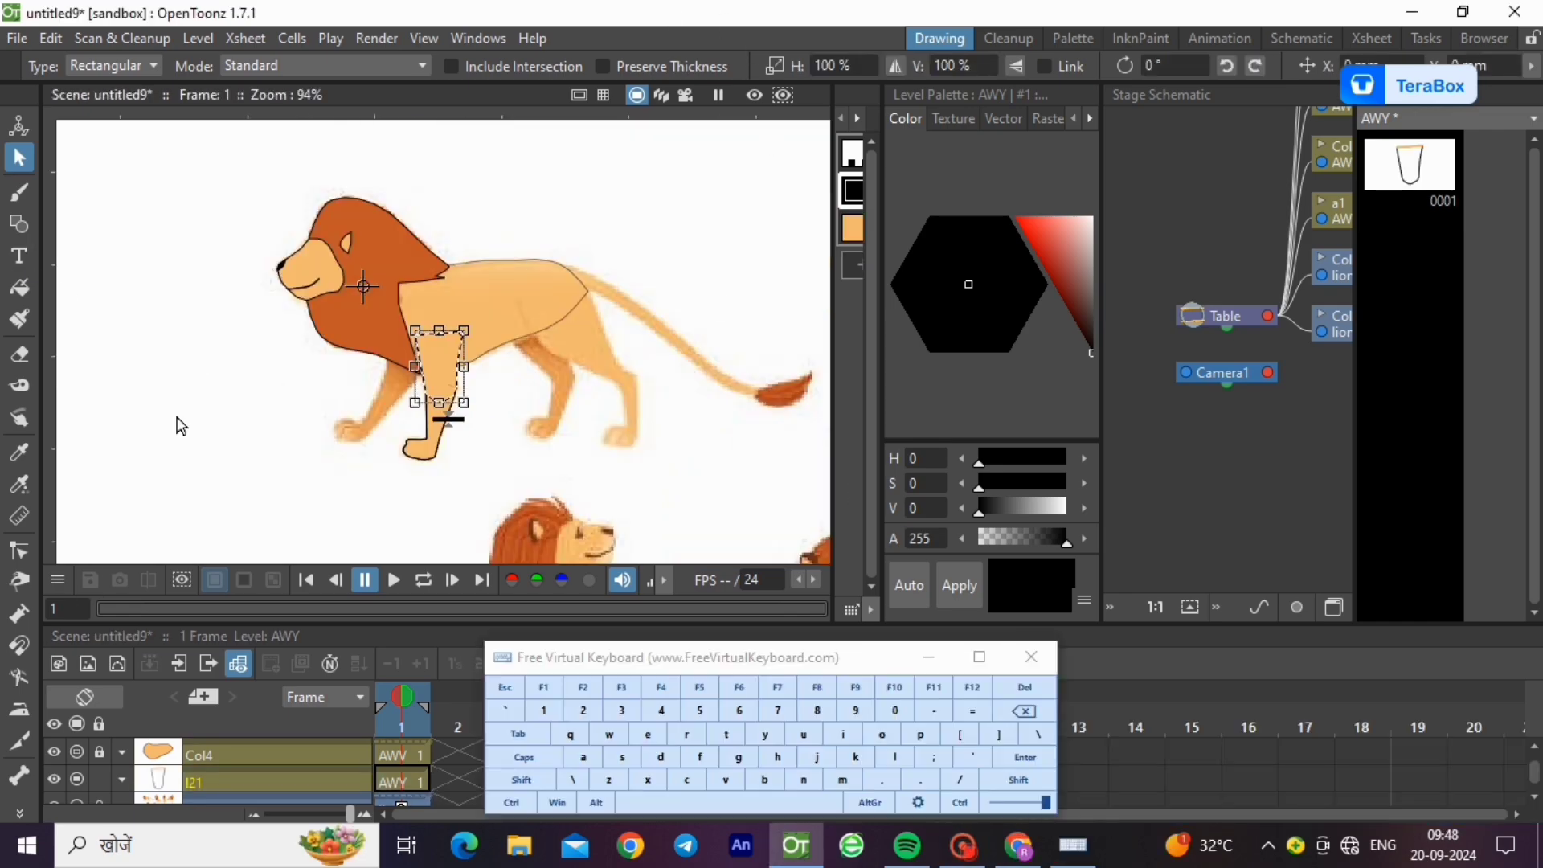
- Move the copied upper leg over the reference's far front leg and rotate it about -30° to match its slant
scroll(336, 378, up, 4)
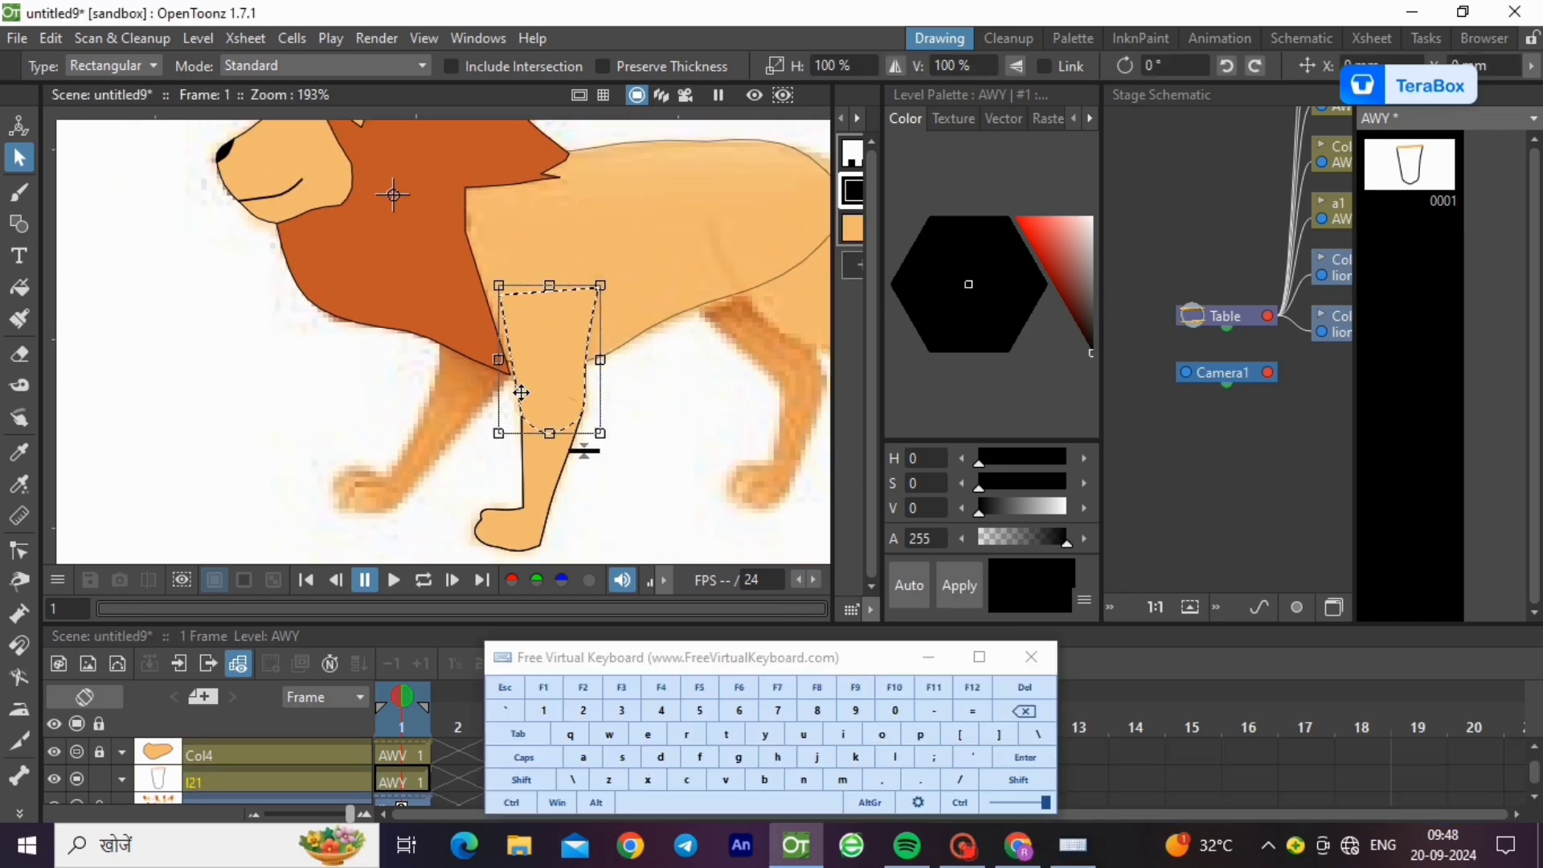
drag(521, 393, 440, 397)
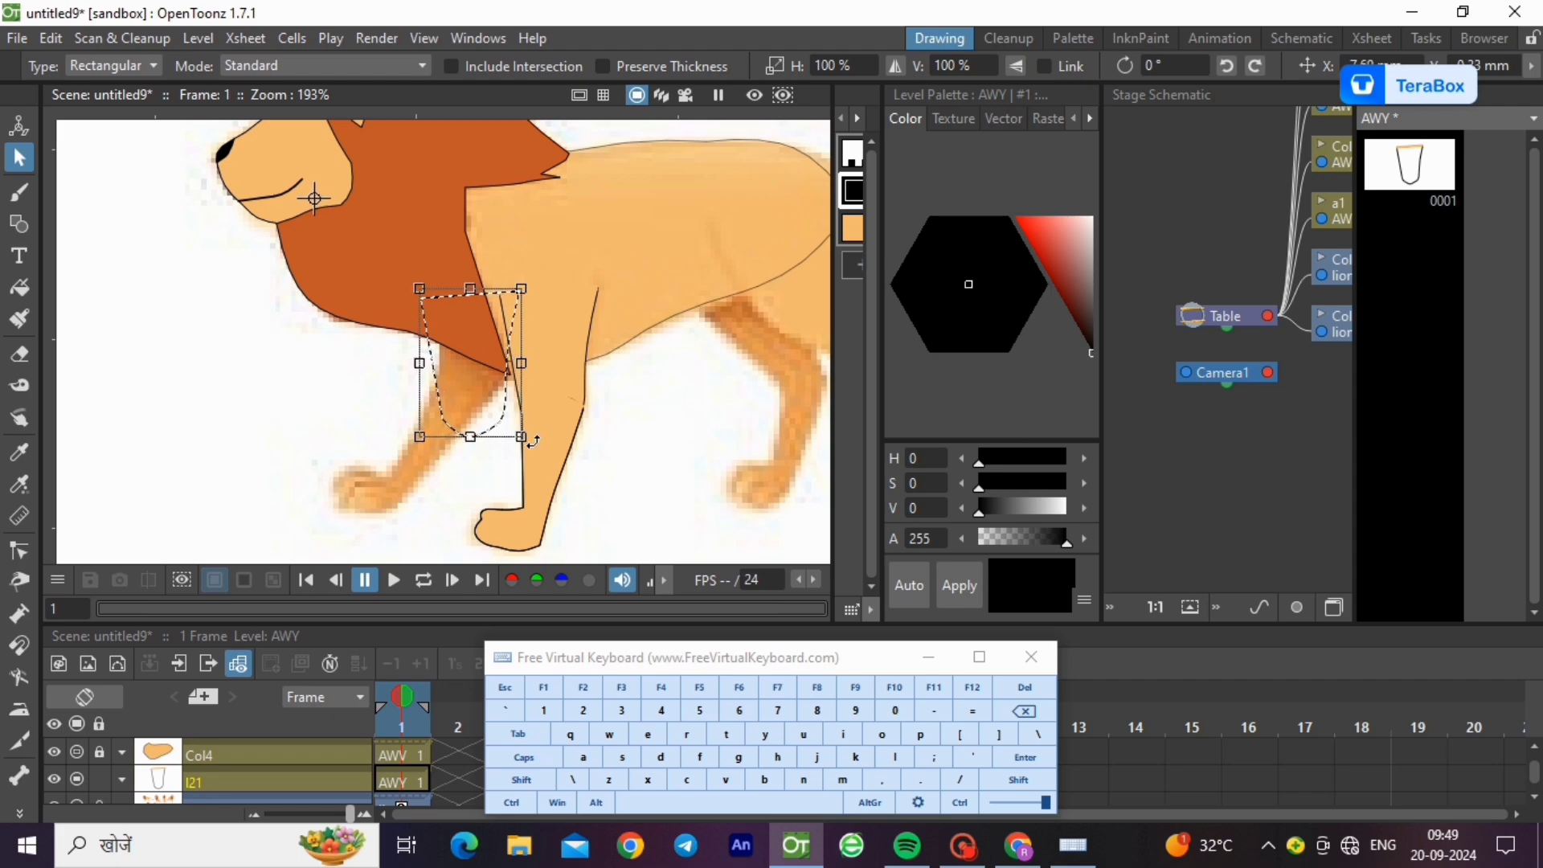
drag(521, 438, 504, 383)
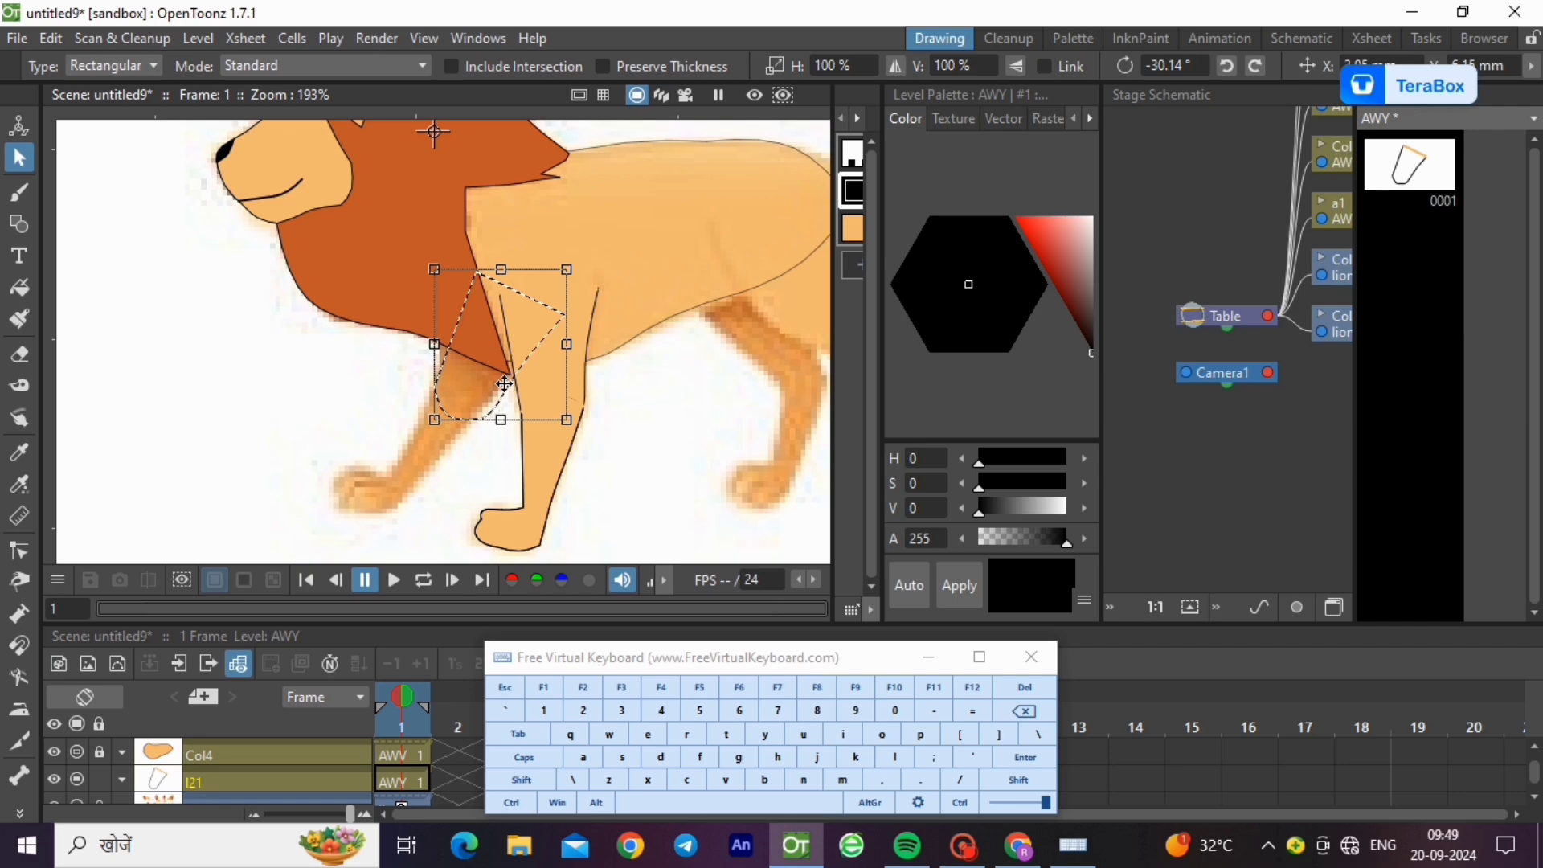
click(394, 434)
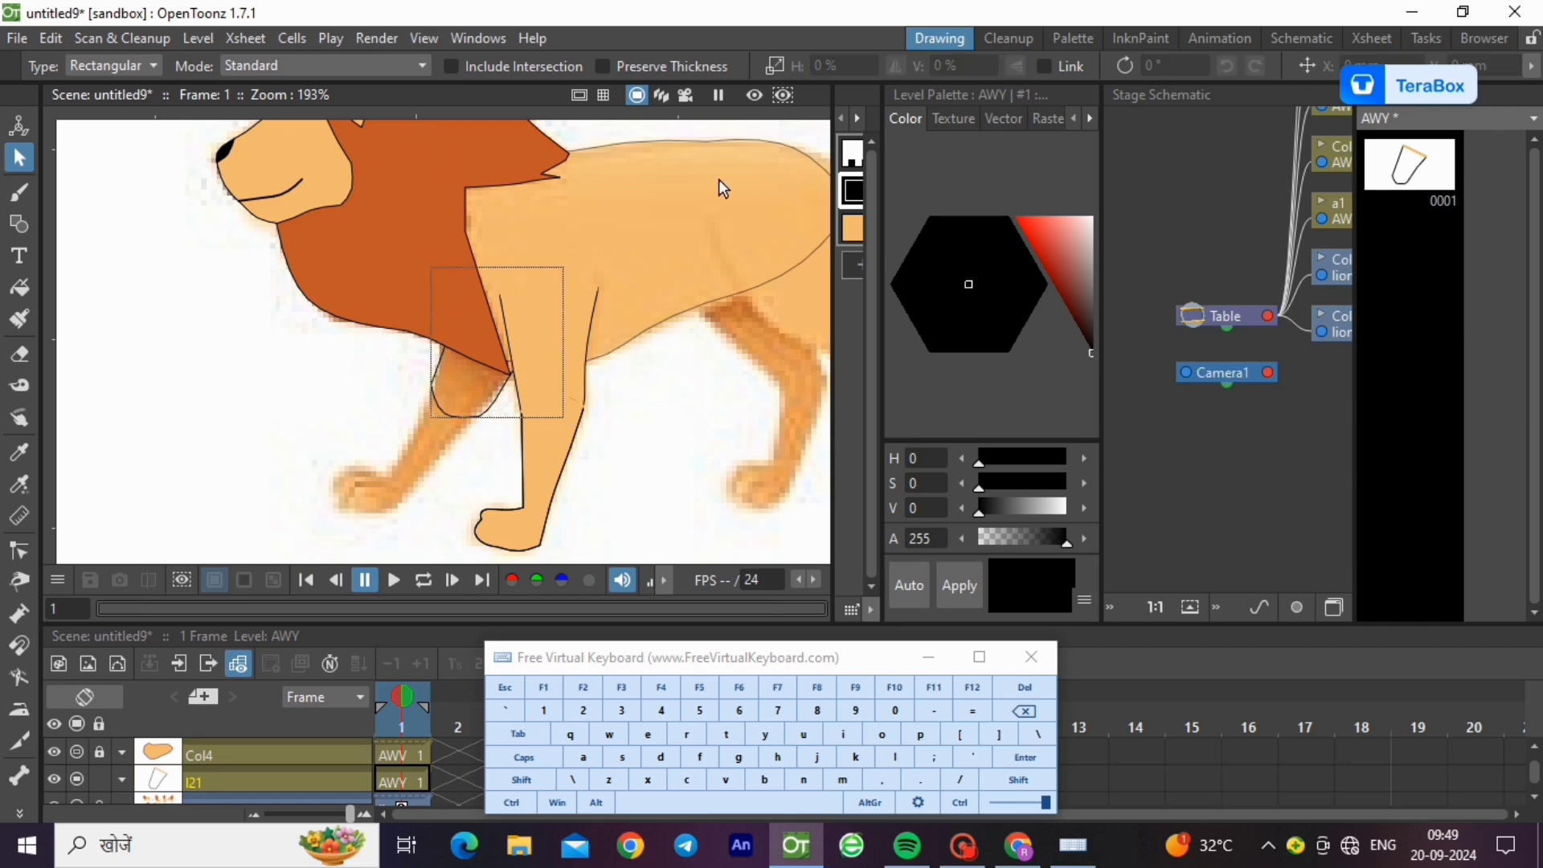
- Choose the light tan style and try a rectangular area fill over the copied upper leg
click(852, 229)
click(19, 287)
drag(367, 205, 556, 417)
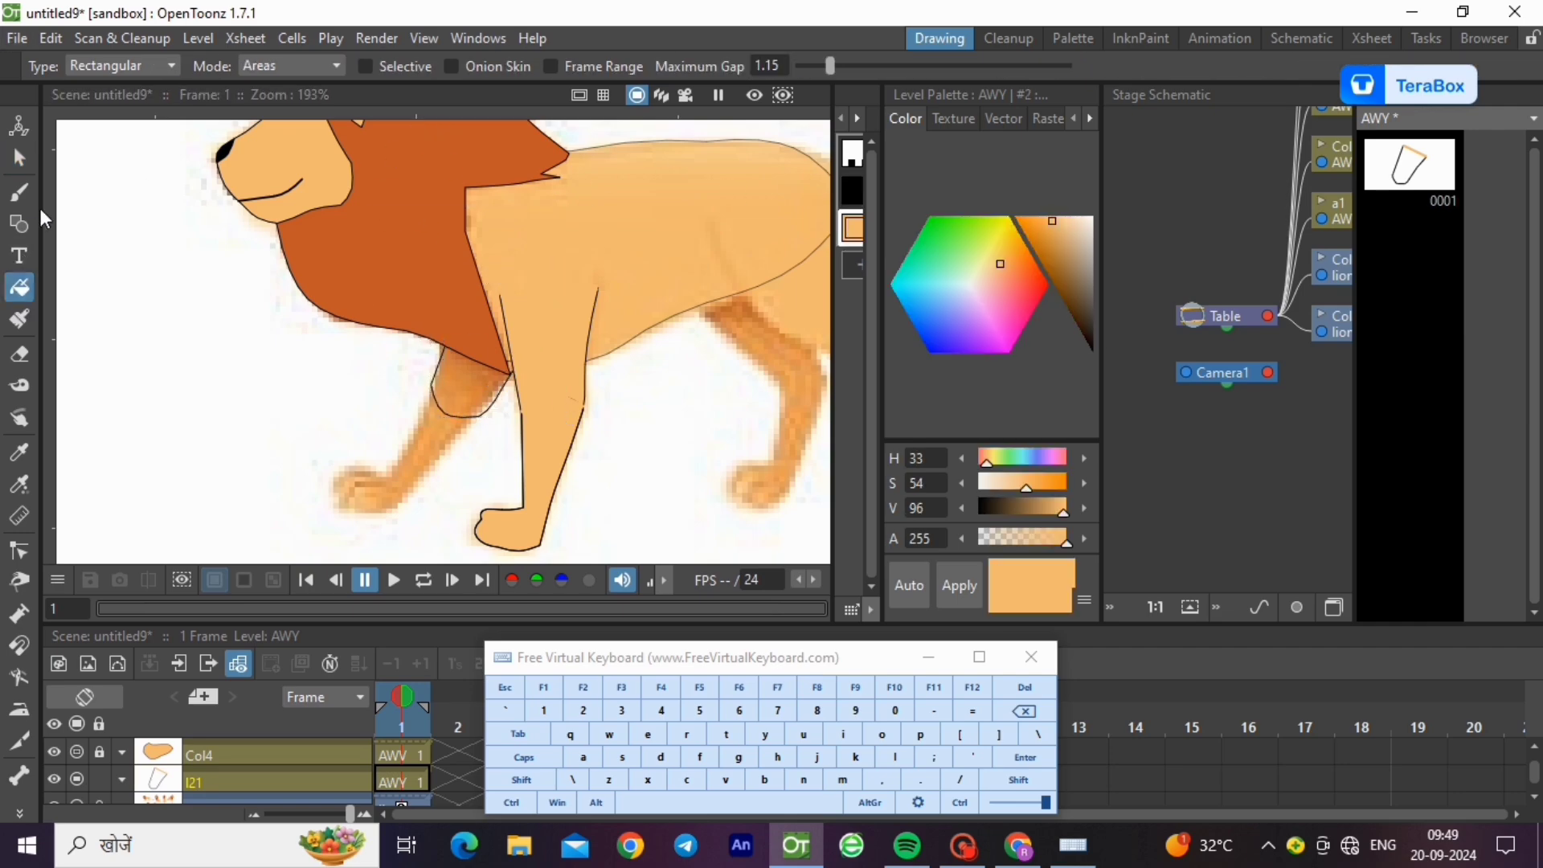
- Delete the light tan cover line from the copied upper leg's top edge
click(19, 159)
click(513, 289)
click(529, 281)
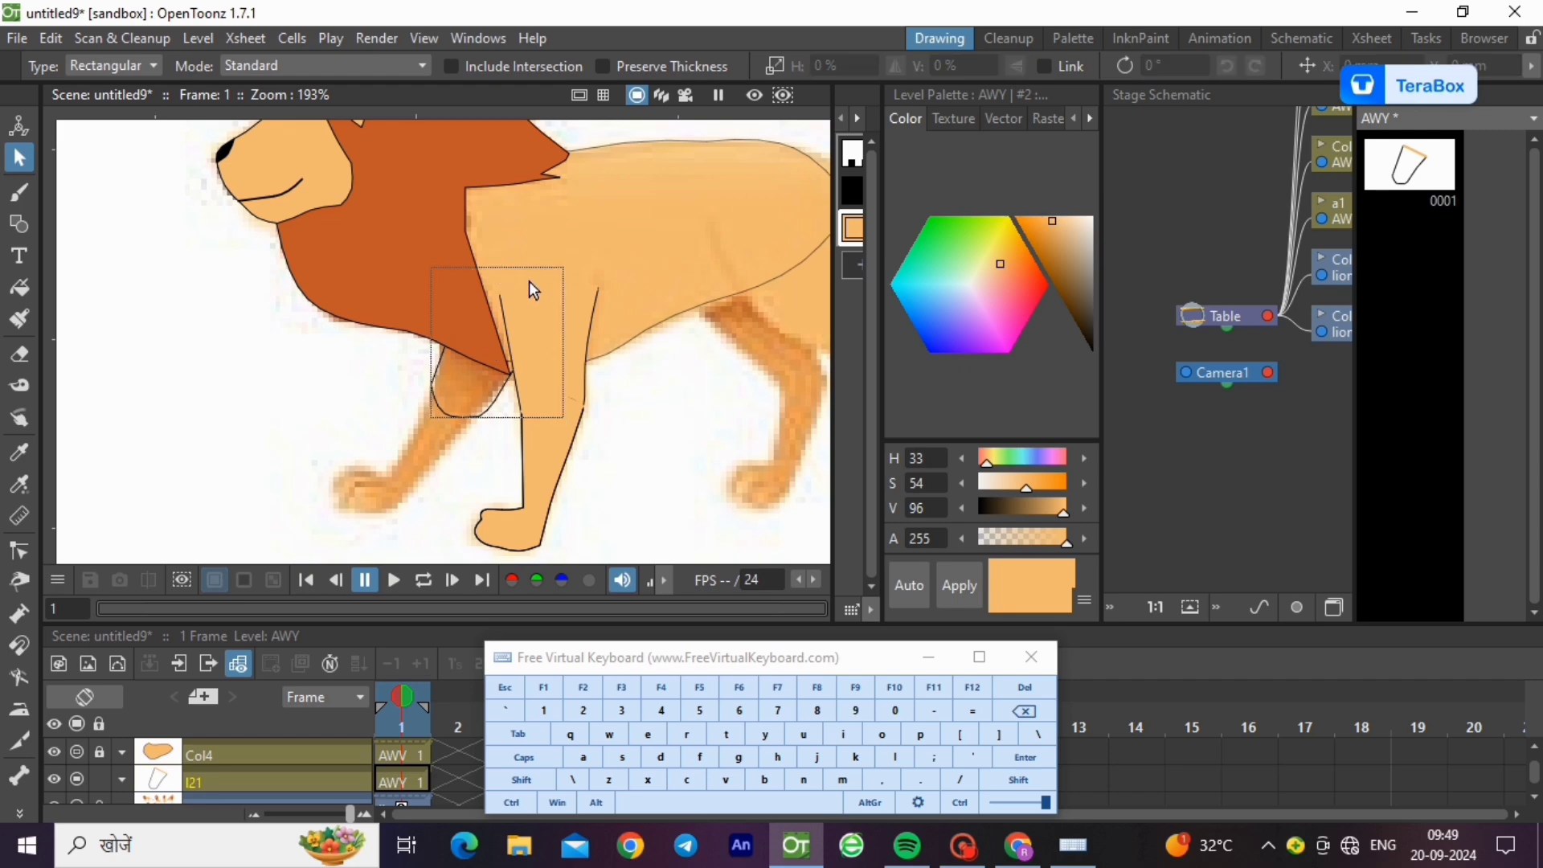
click(524, 289)
click(518, 356)
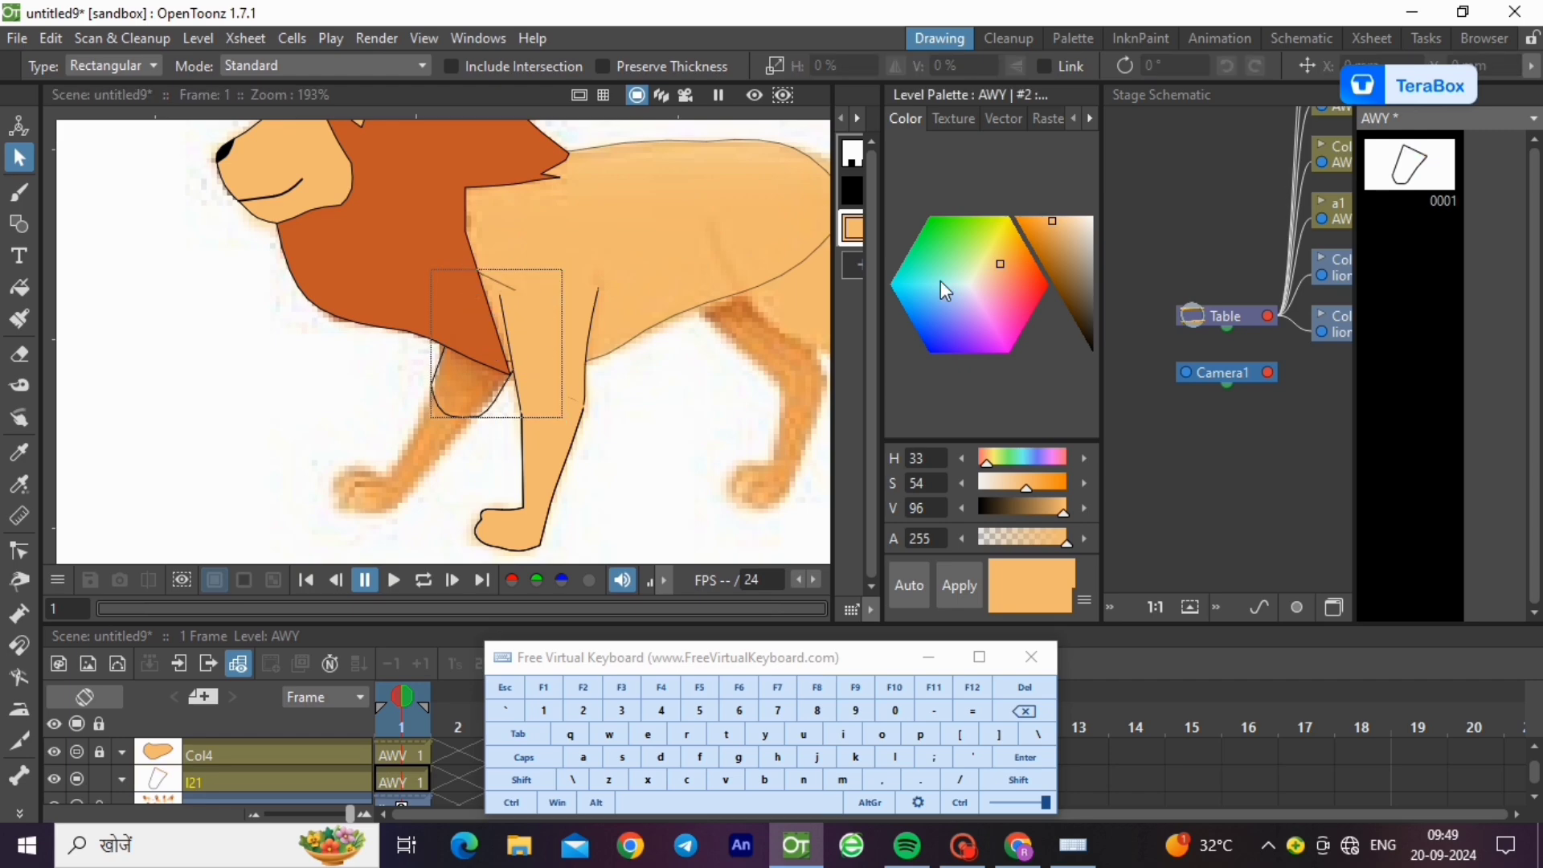
- Area-fill the copied upper leg with light tan
click(19, 288)
drag(306, 215, 563, 381)
- Inspect the filled far upper leg with the torso column temporarily hidden, and lock the l21 column
scroll(522, 294, up, 6)
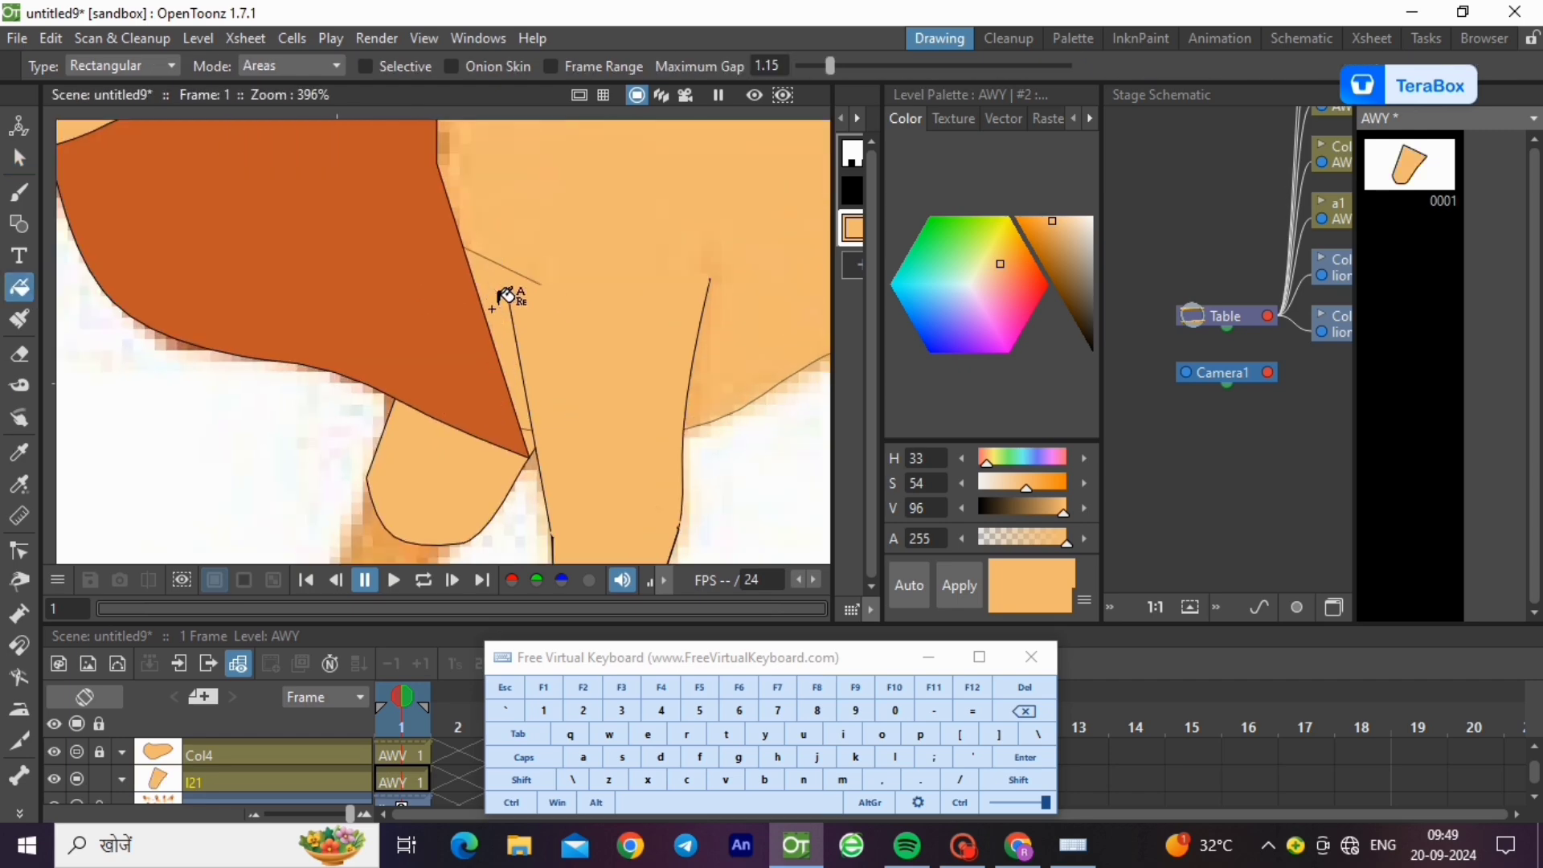
click(75, 757)
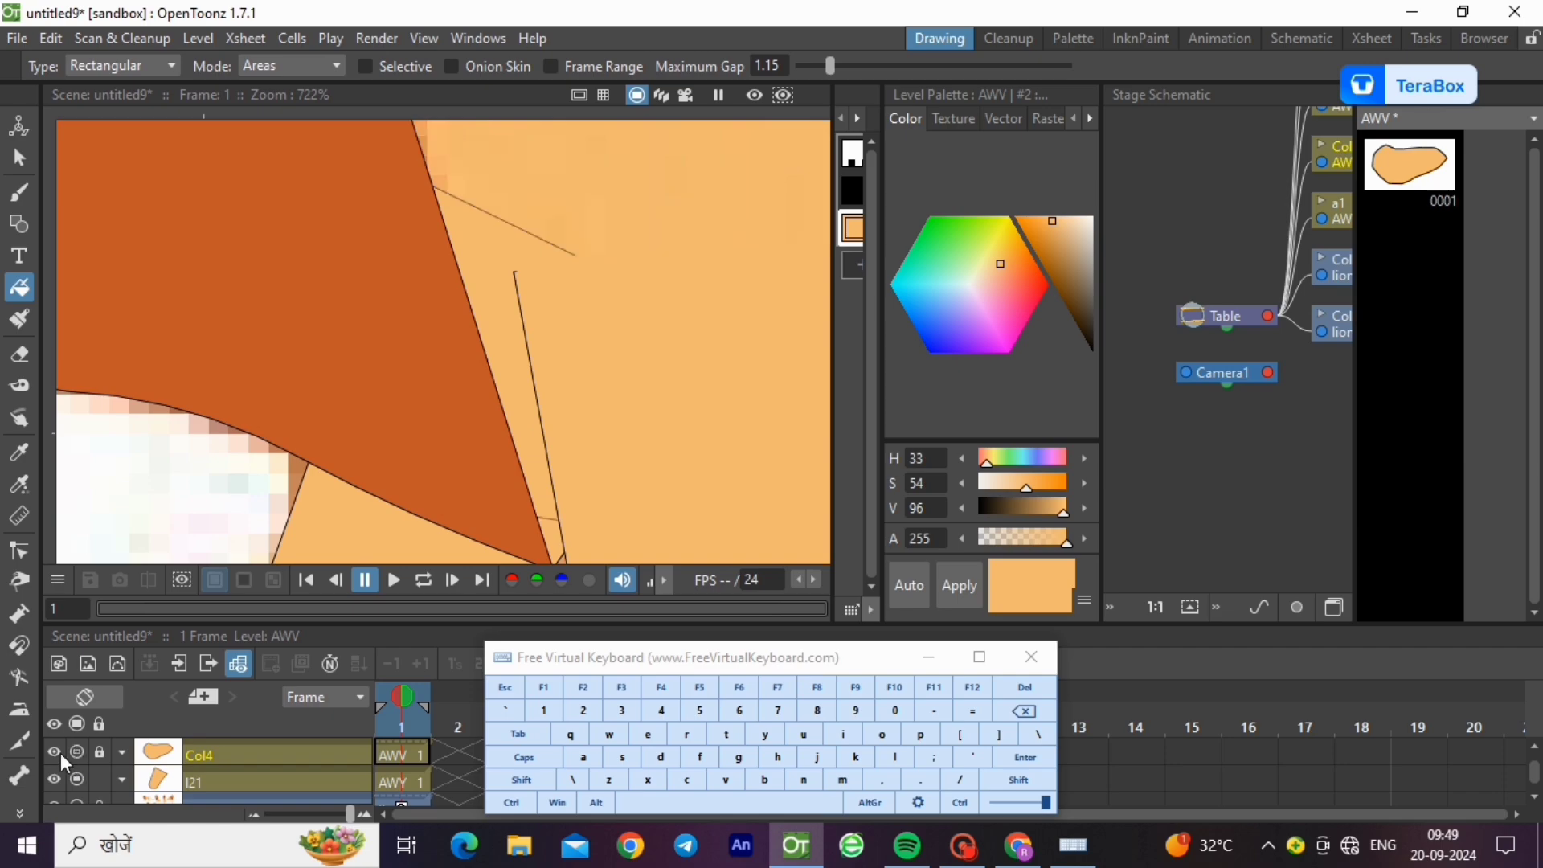
scroll(406, 372, down, 6)
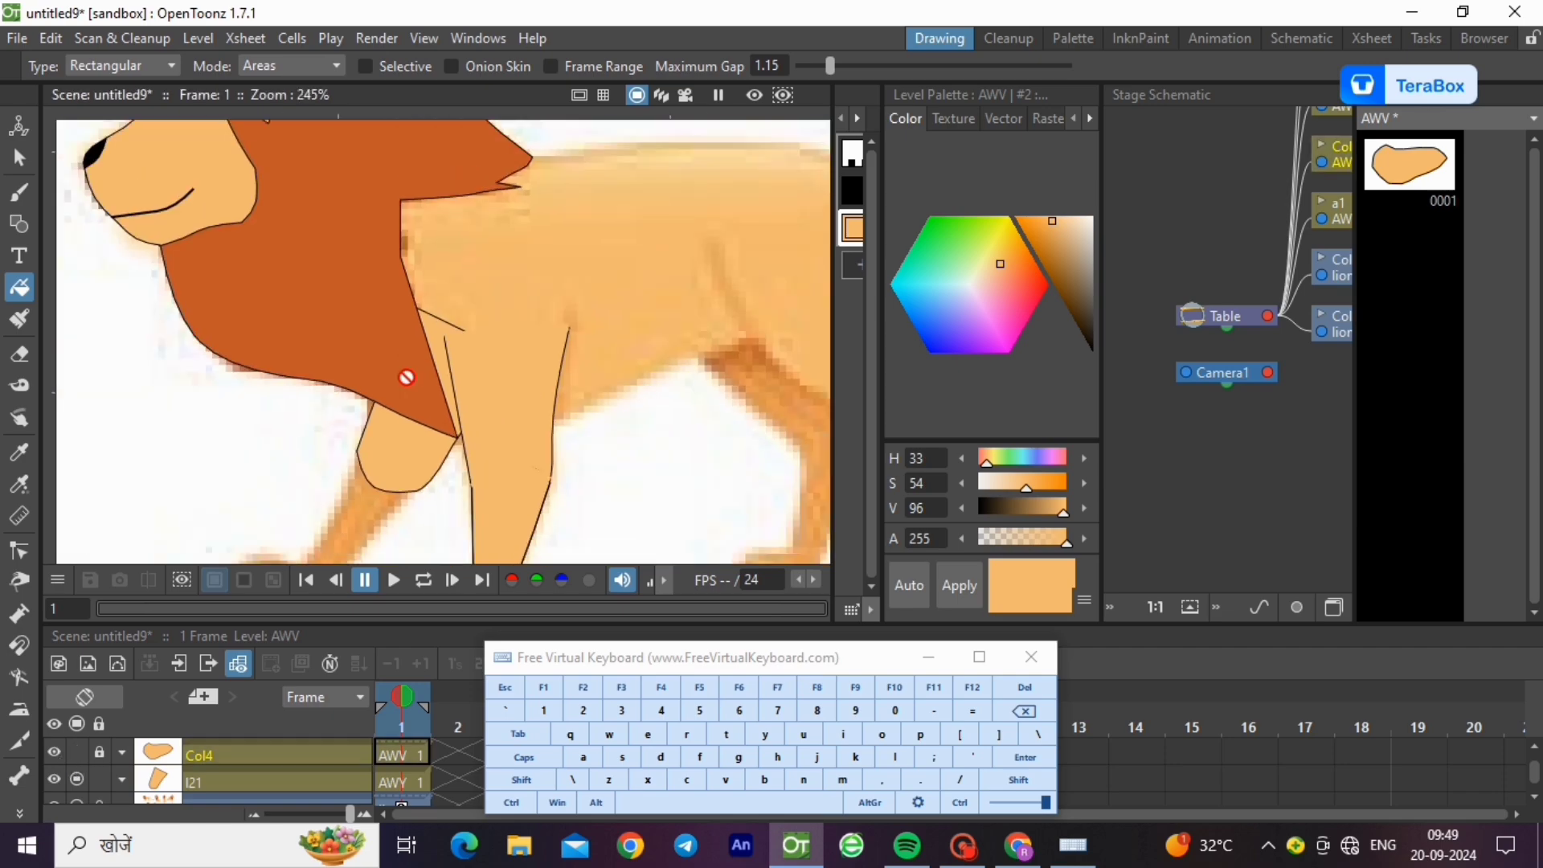
click(381, 786)
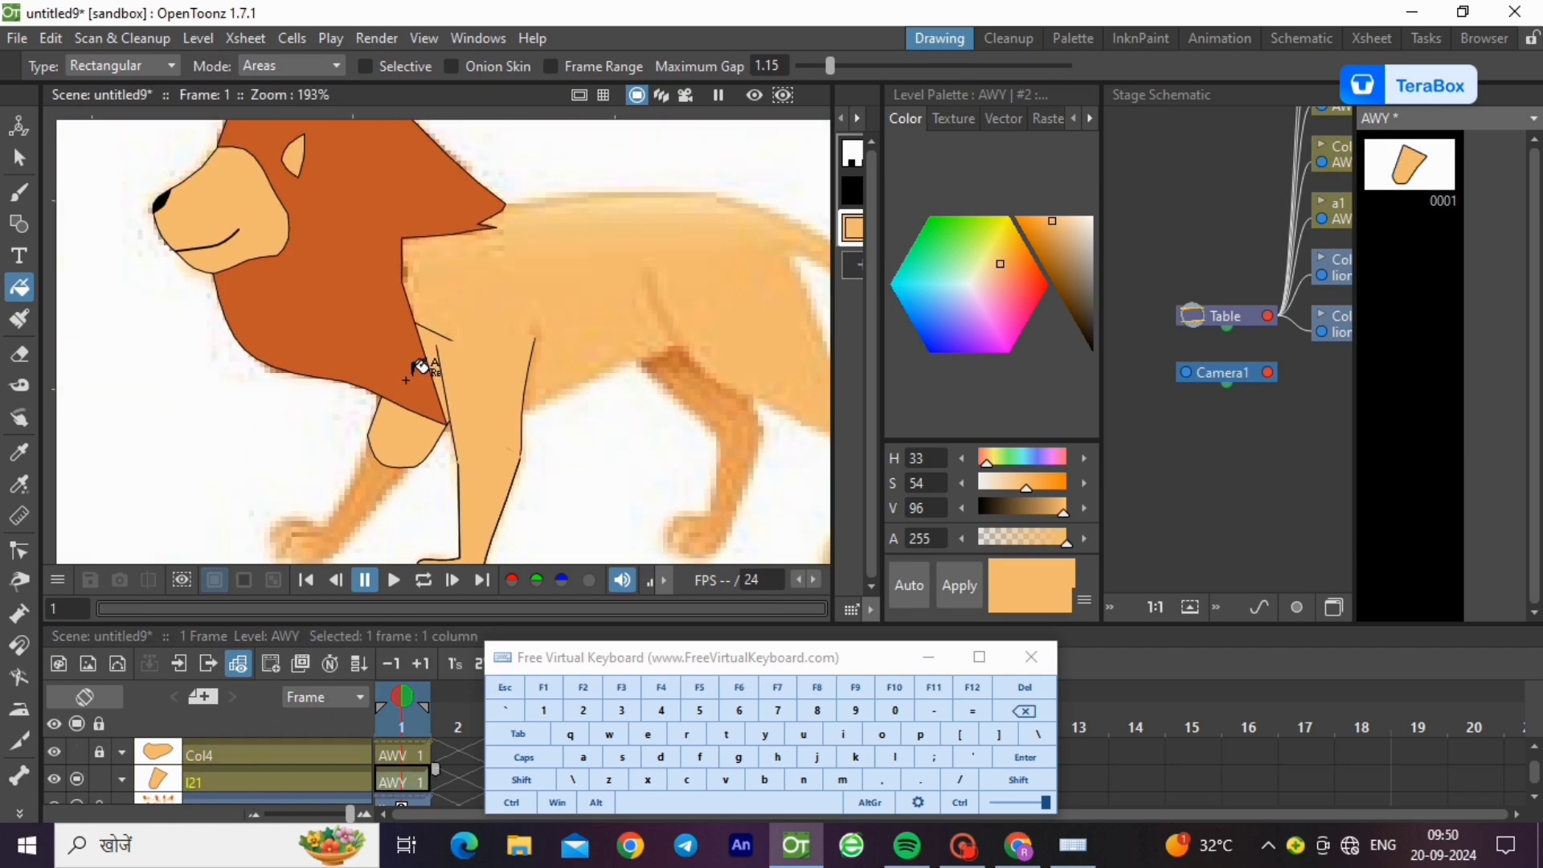
scroll(131, 276, up, 5)
scroll(563, 414, down, 5)
scroll(567, 415, down, 3)
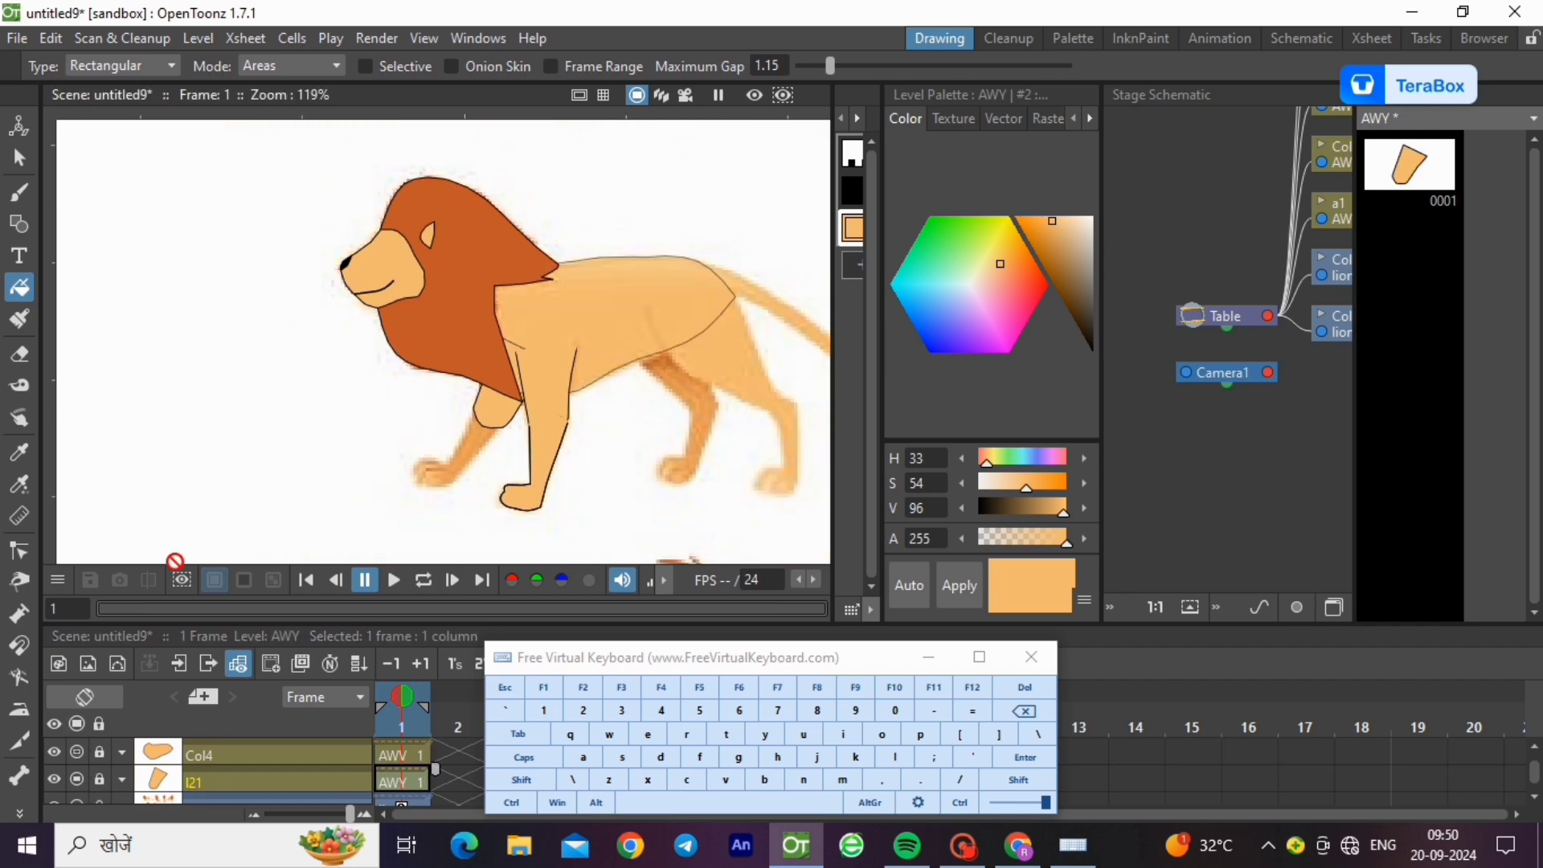
- Create a new vector level between the torso and l21 columns, and name its column lg22
click(198, 38)
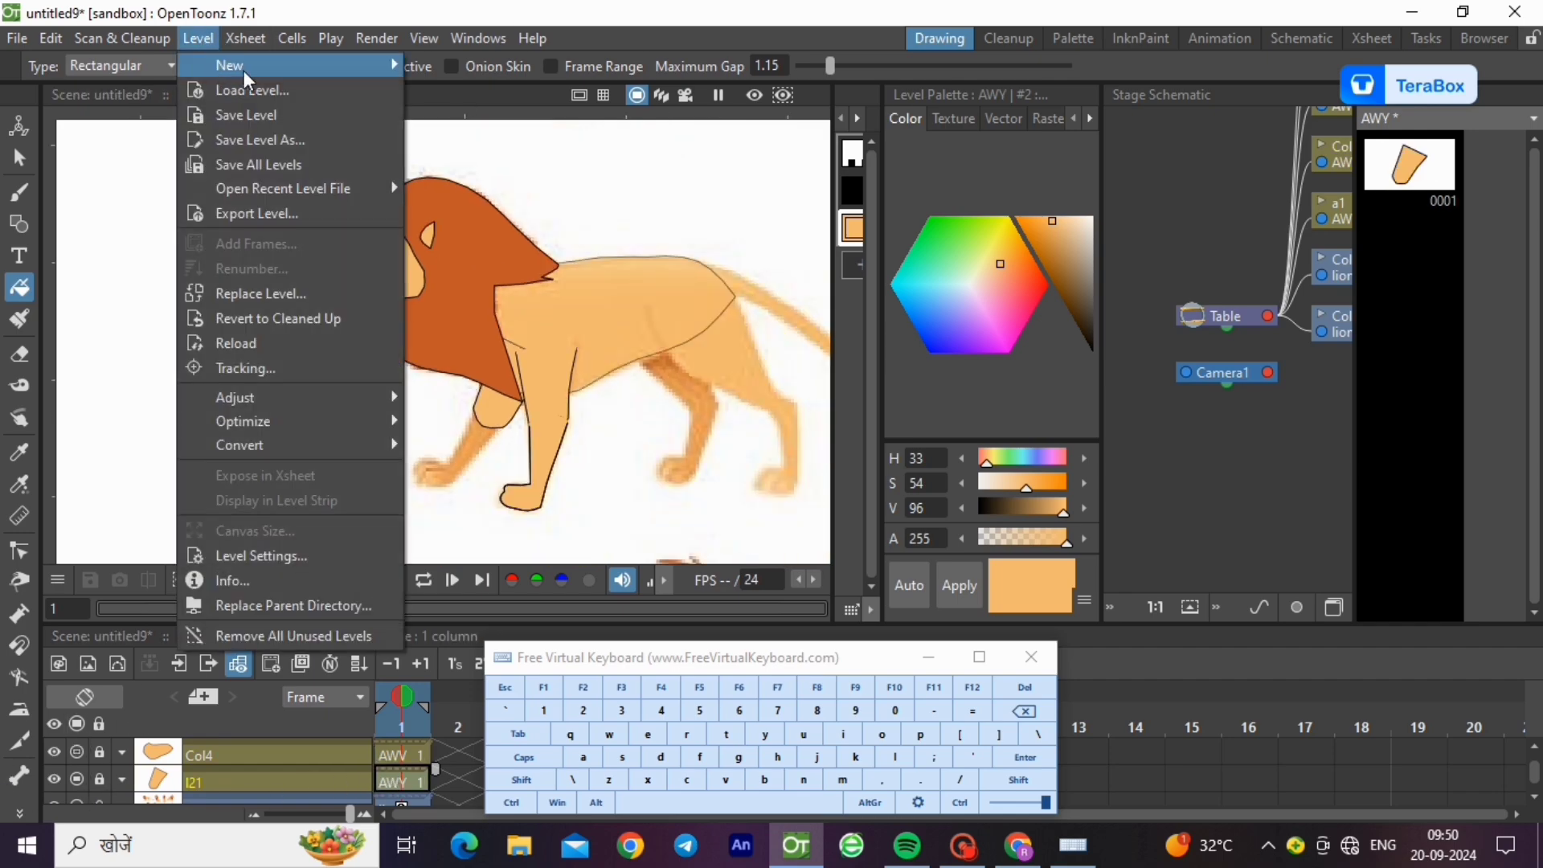
drag(818, 673, 1313, 673)
click(803, 679)
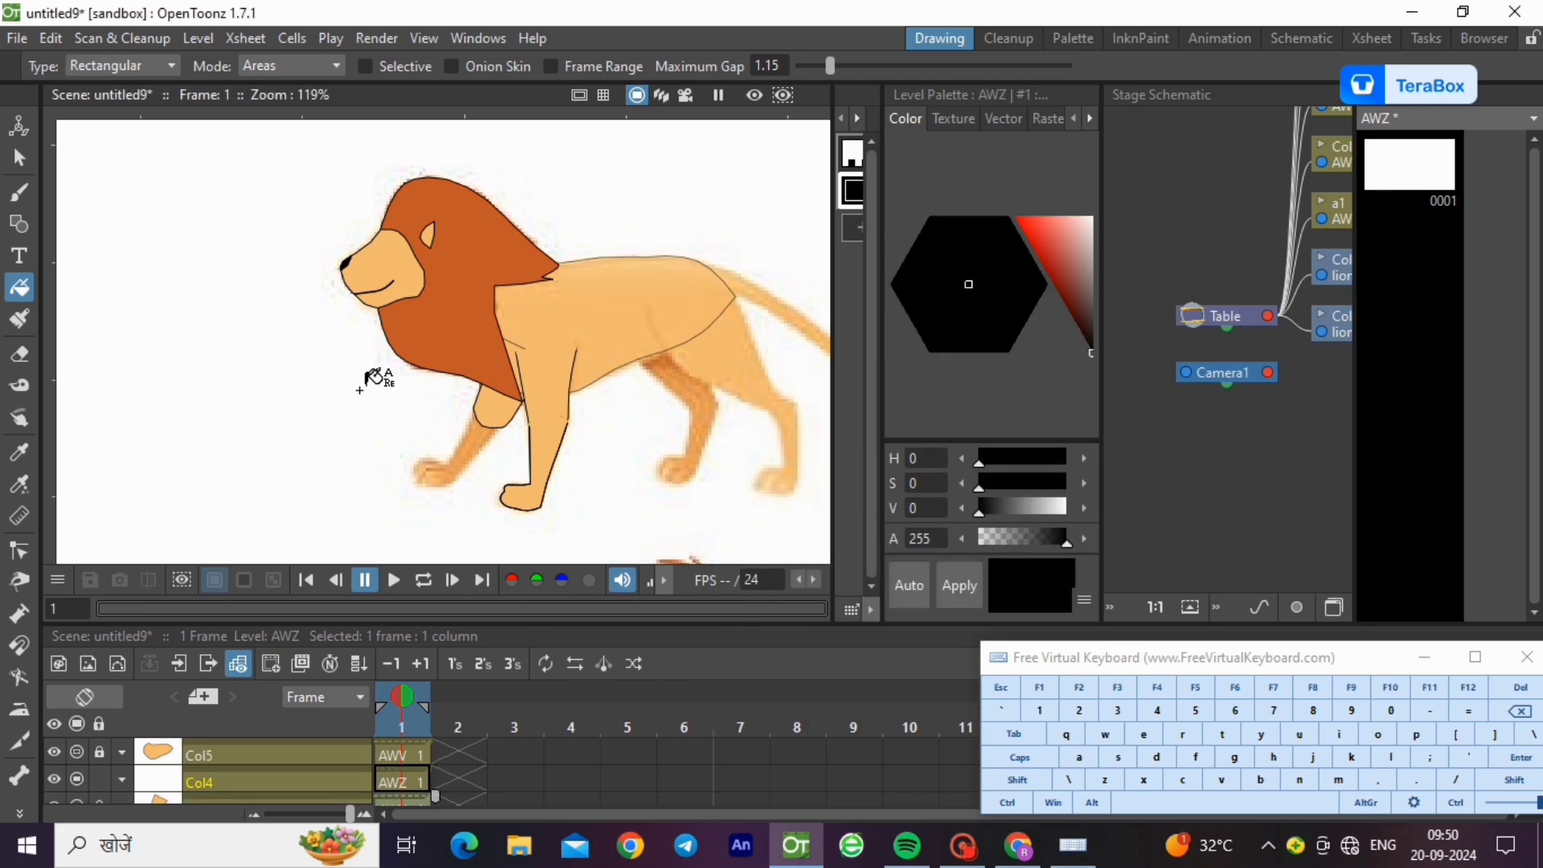
double_click(254, 783)
click(1389, 758)
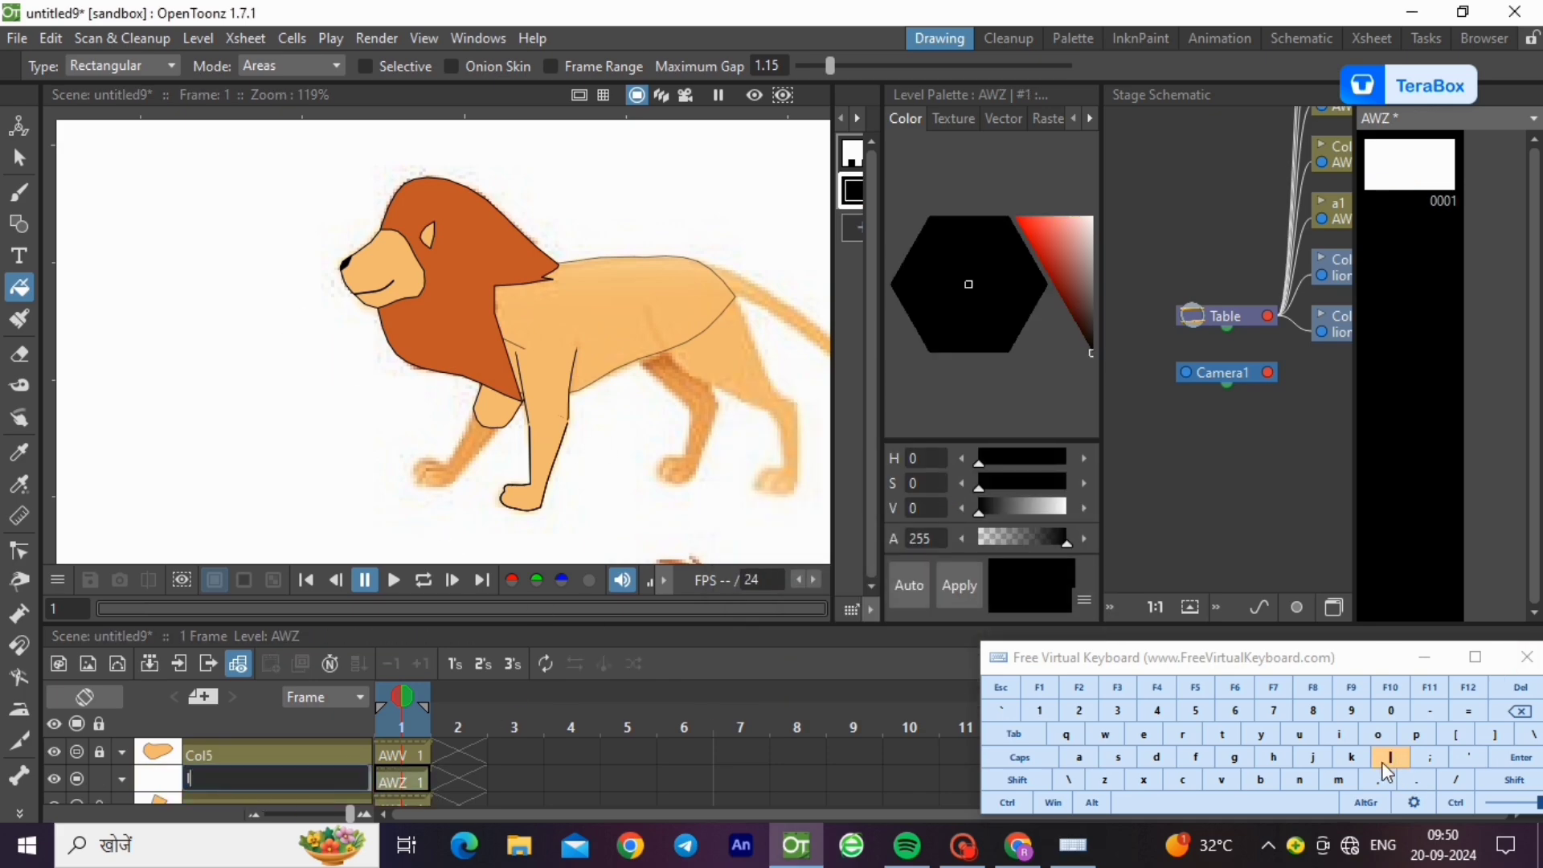
click(1233, 754)
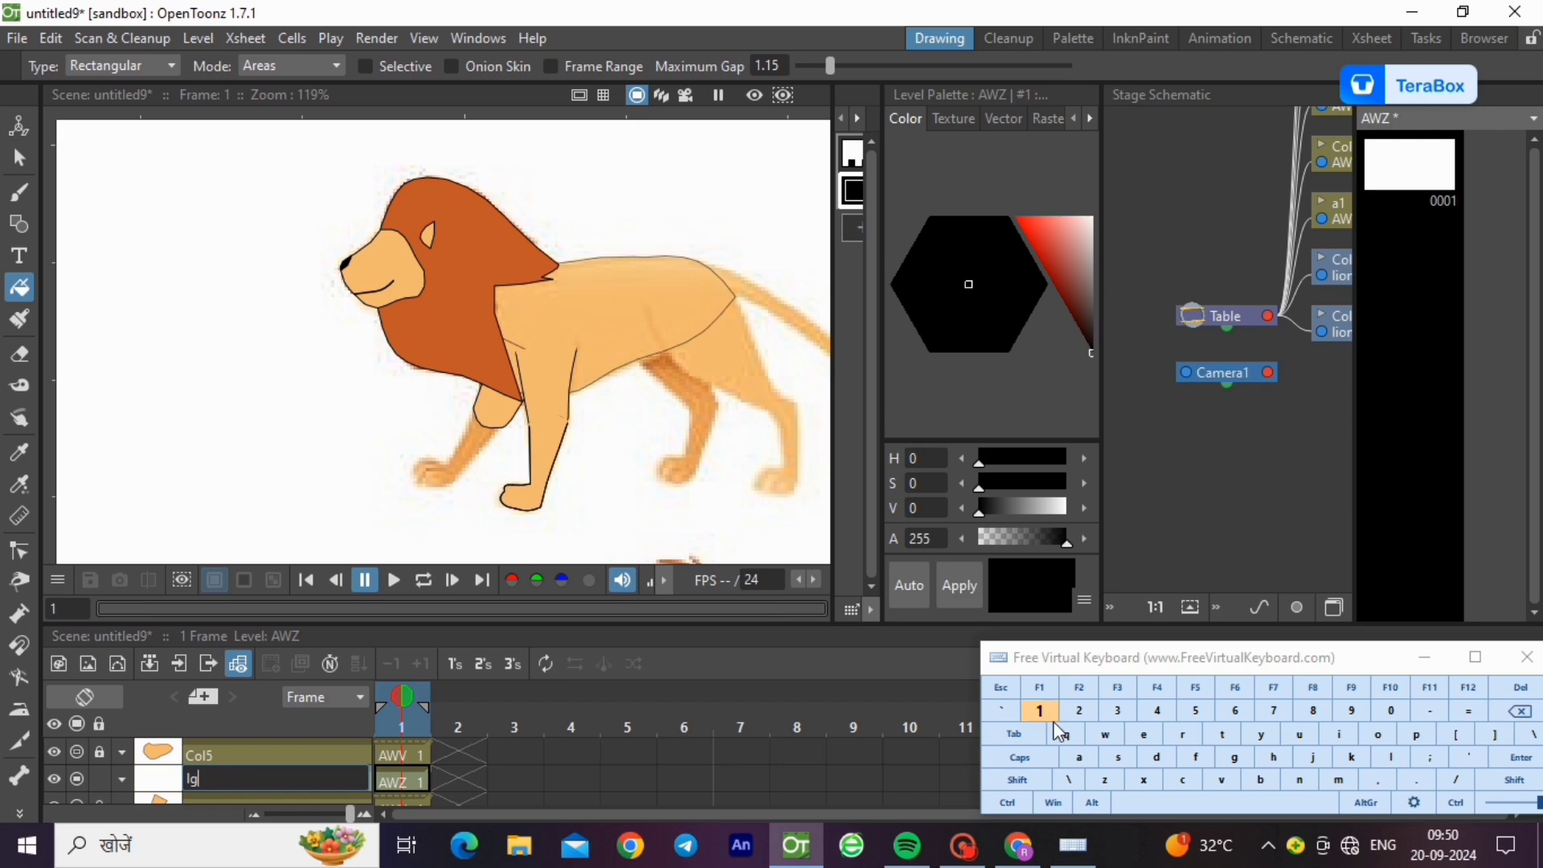
text(22)
click(1521, 758)
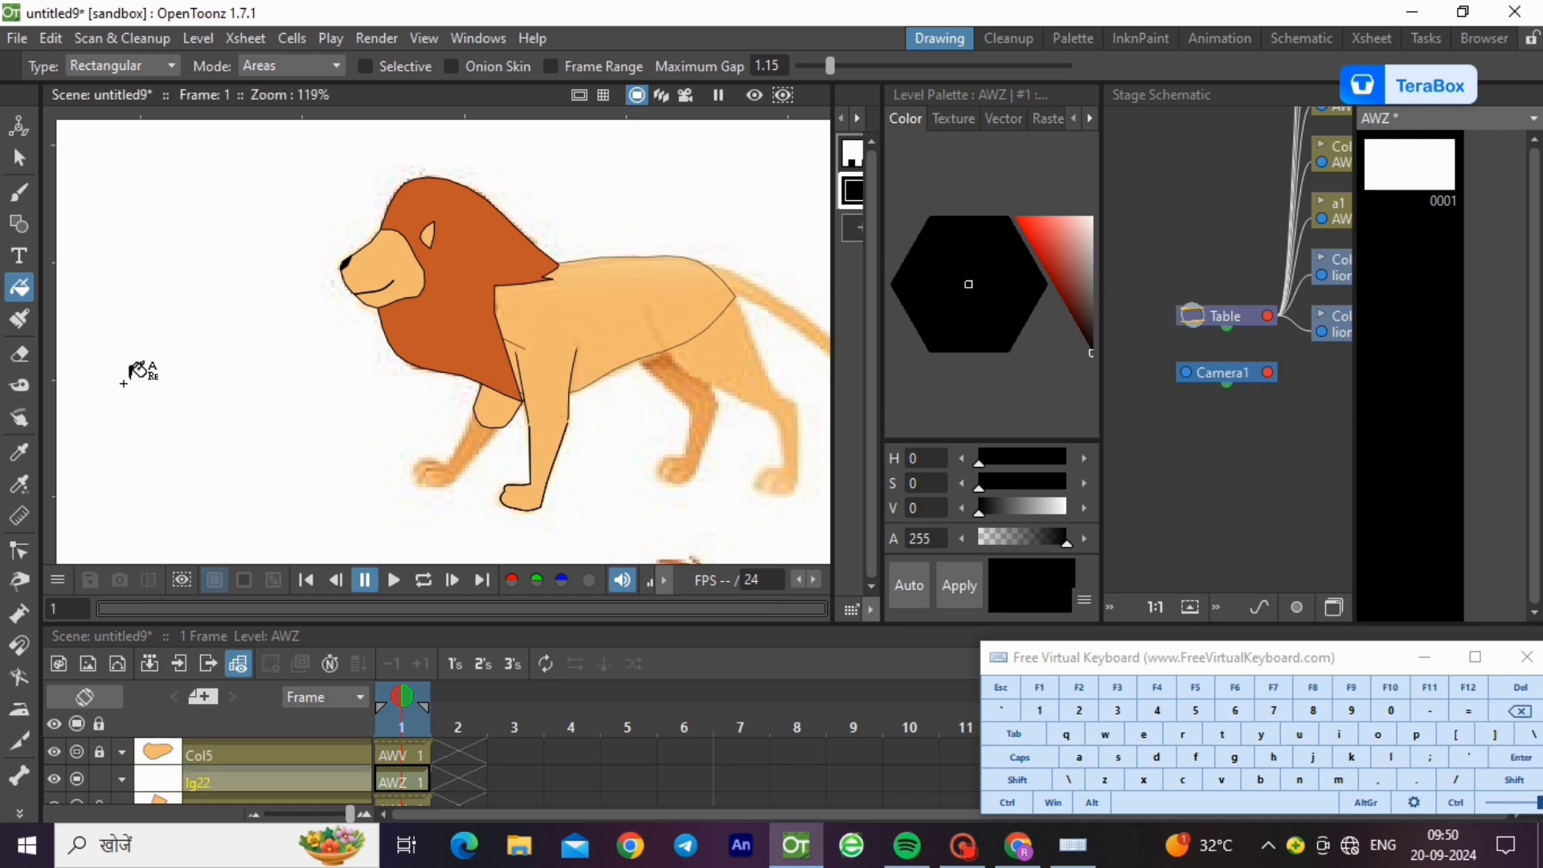
- Unlock the l12 column, copy its lower leg and paw drawing, and lock the column again
scroll(340, 756, down, 2)
click(401, 780)
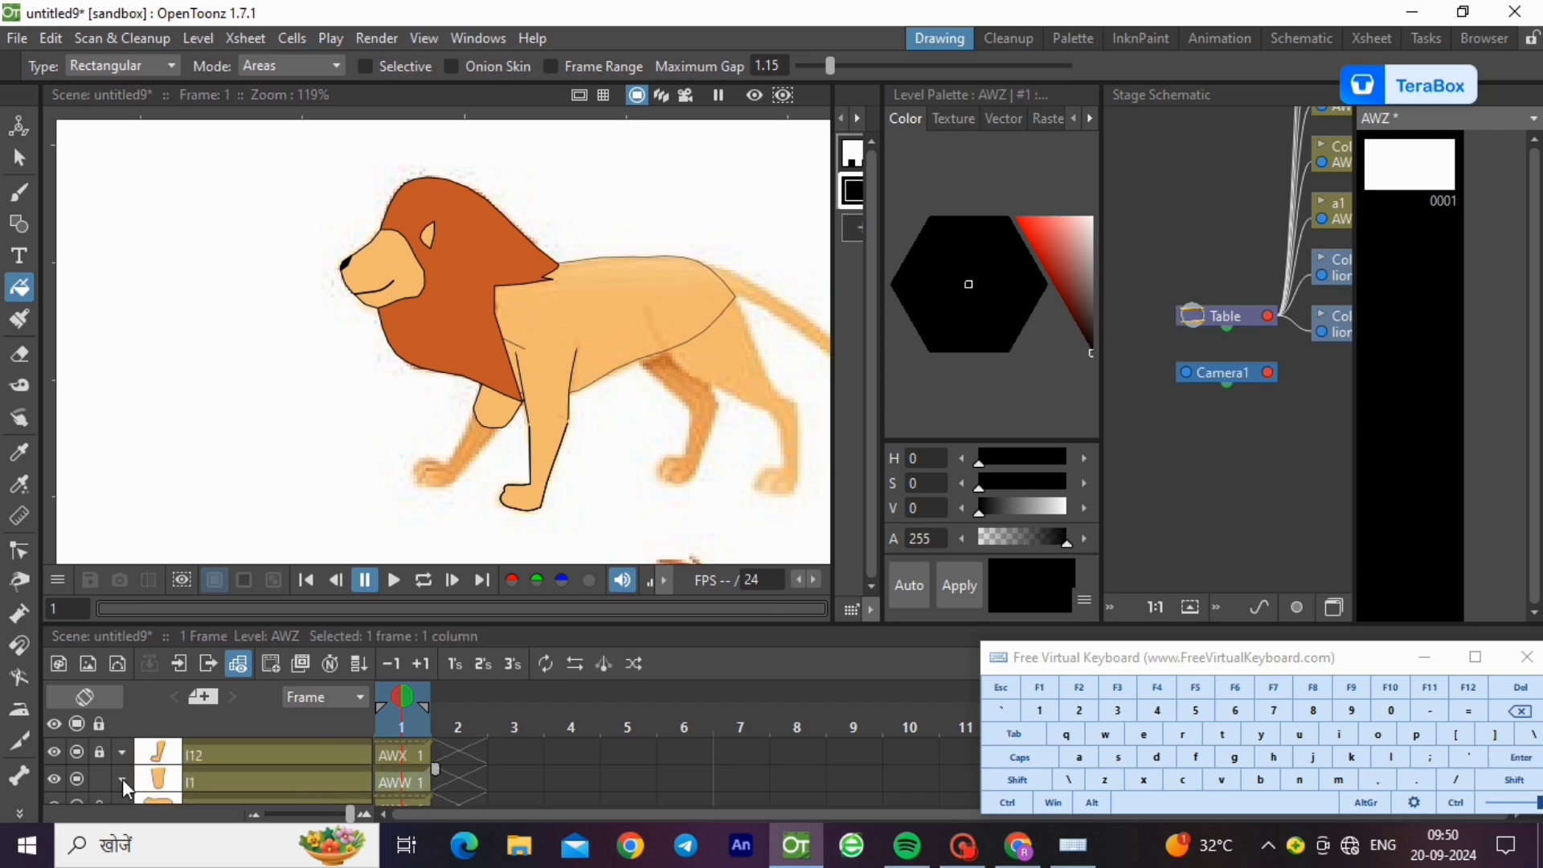
click(97, 754)
click(19, 158)
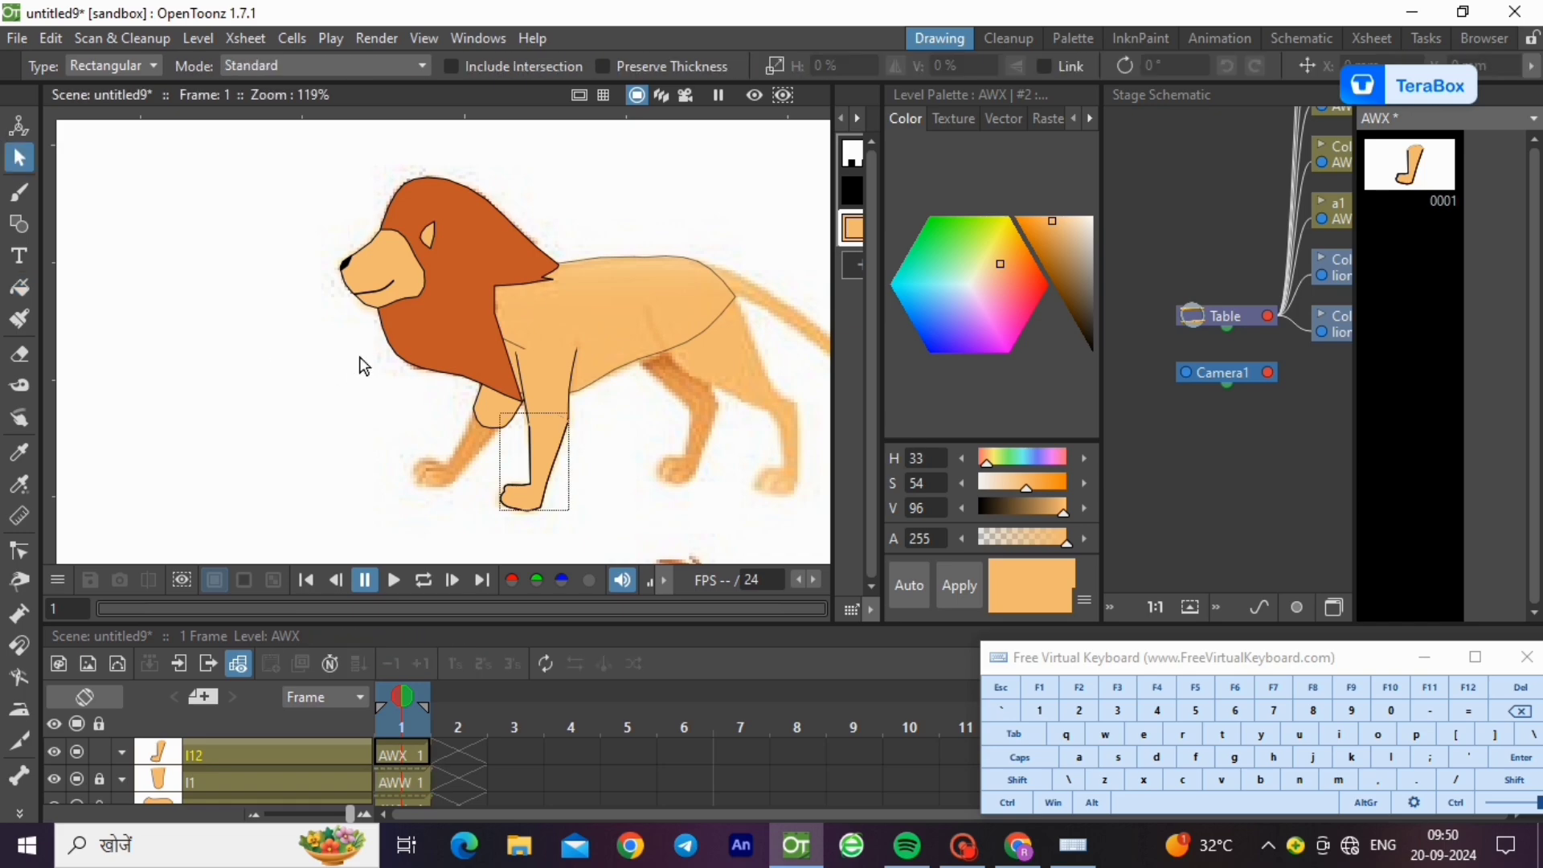
click(534, 463)
click(1194, 779)
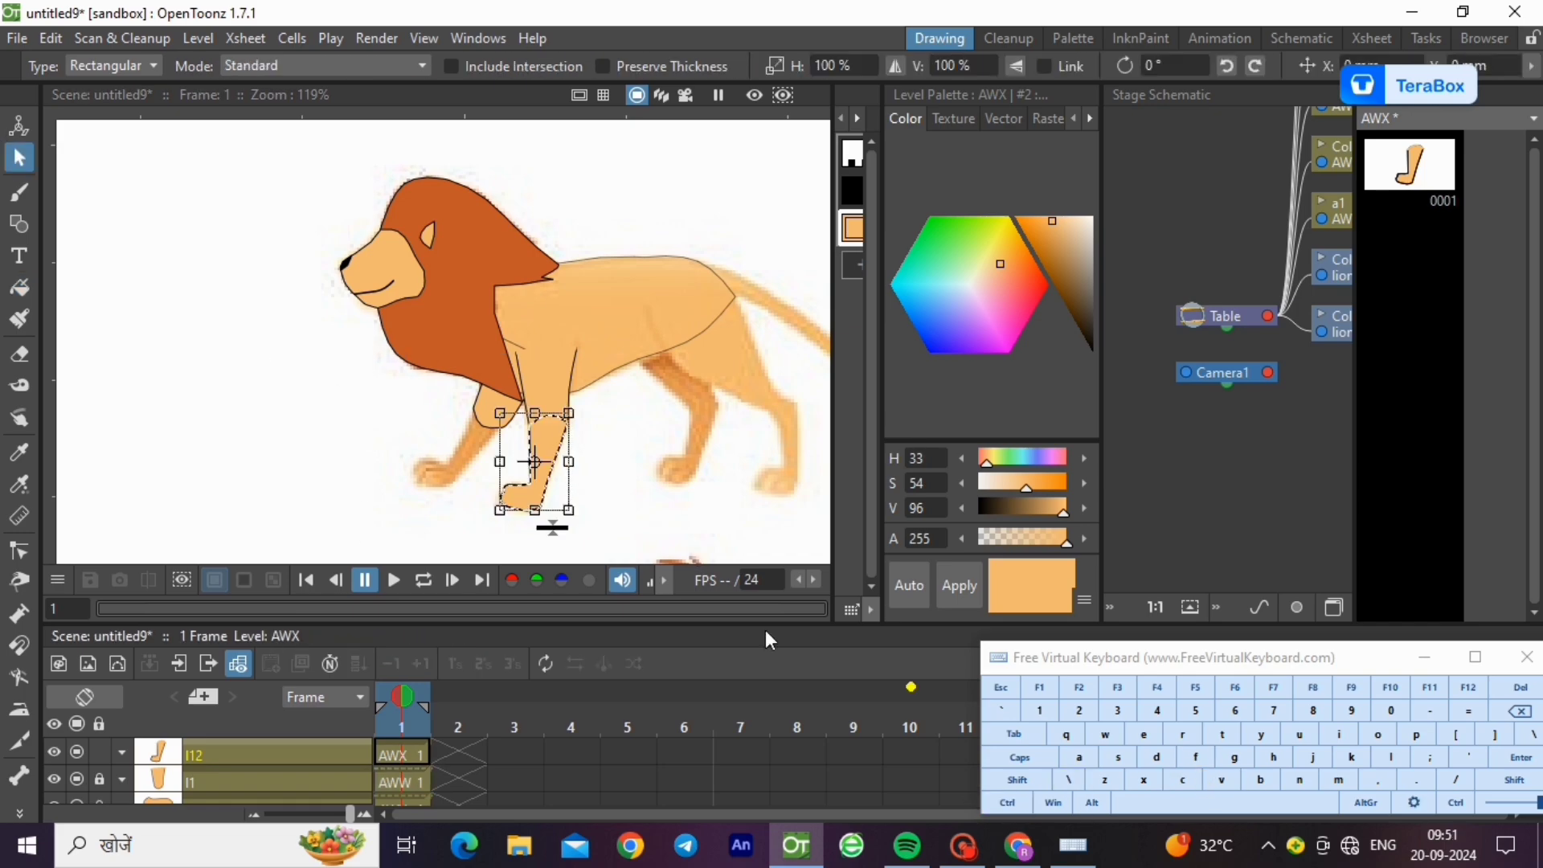
click(651, 535)
click(97, 751)
- Paste the copied lower leg and paw into frame 1 of the lg22 column
scroll(321, 767, down, 2)
click(384, 778)
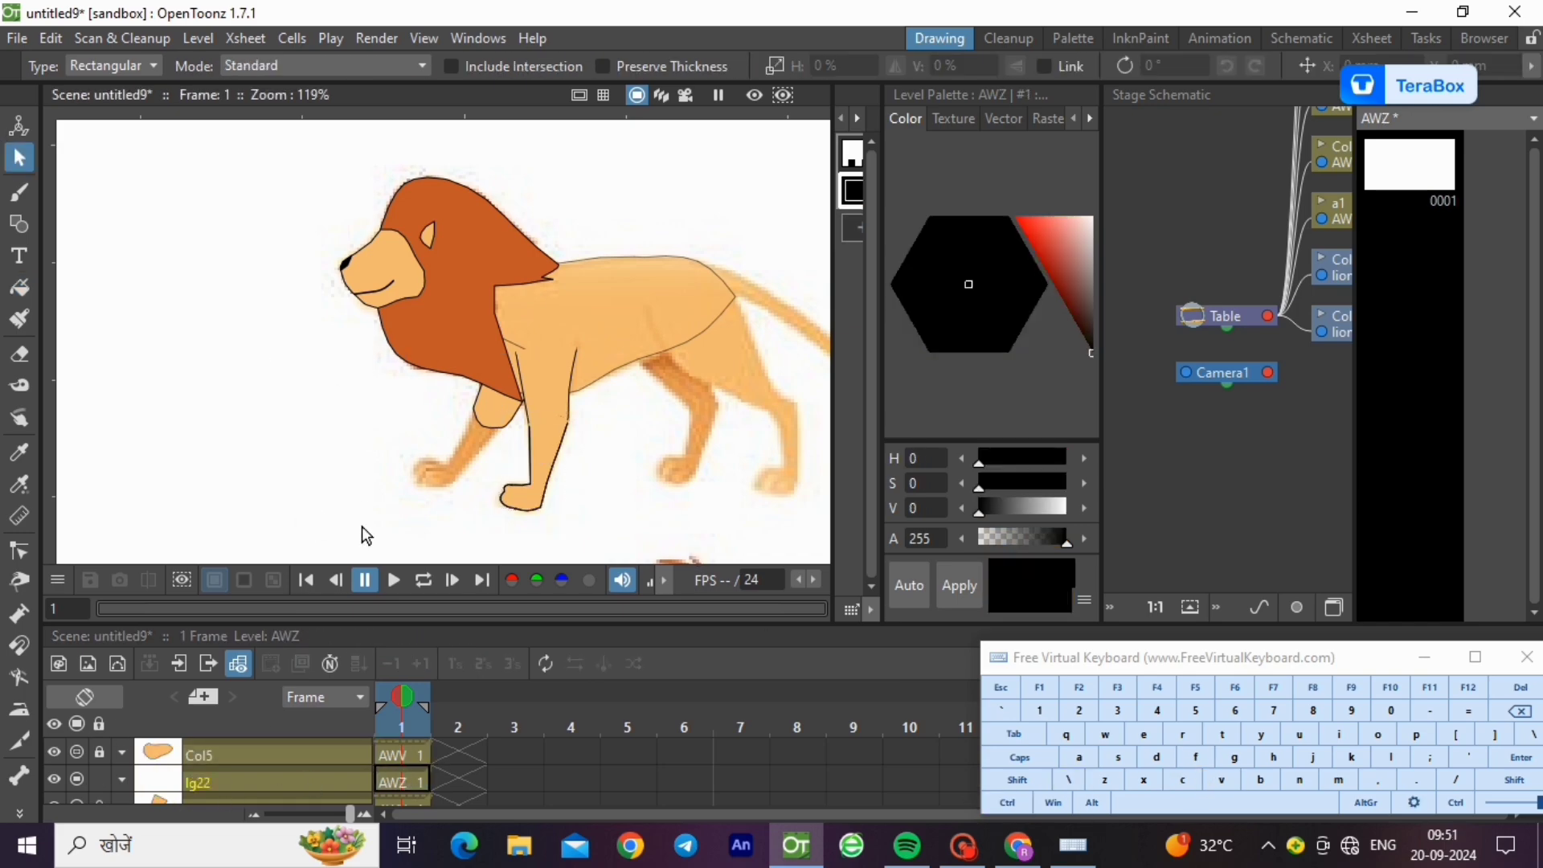
click(1008, 803)
click(1221, 780)
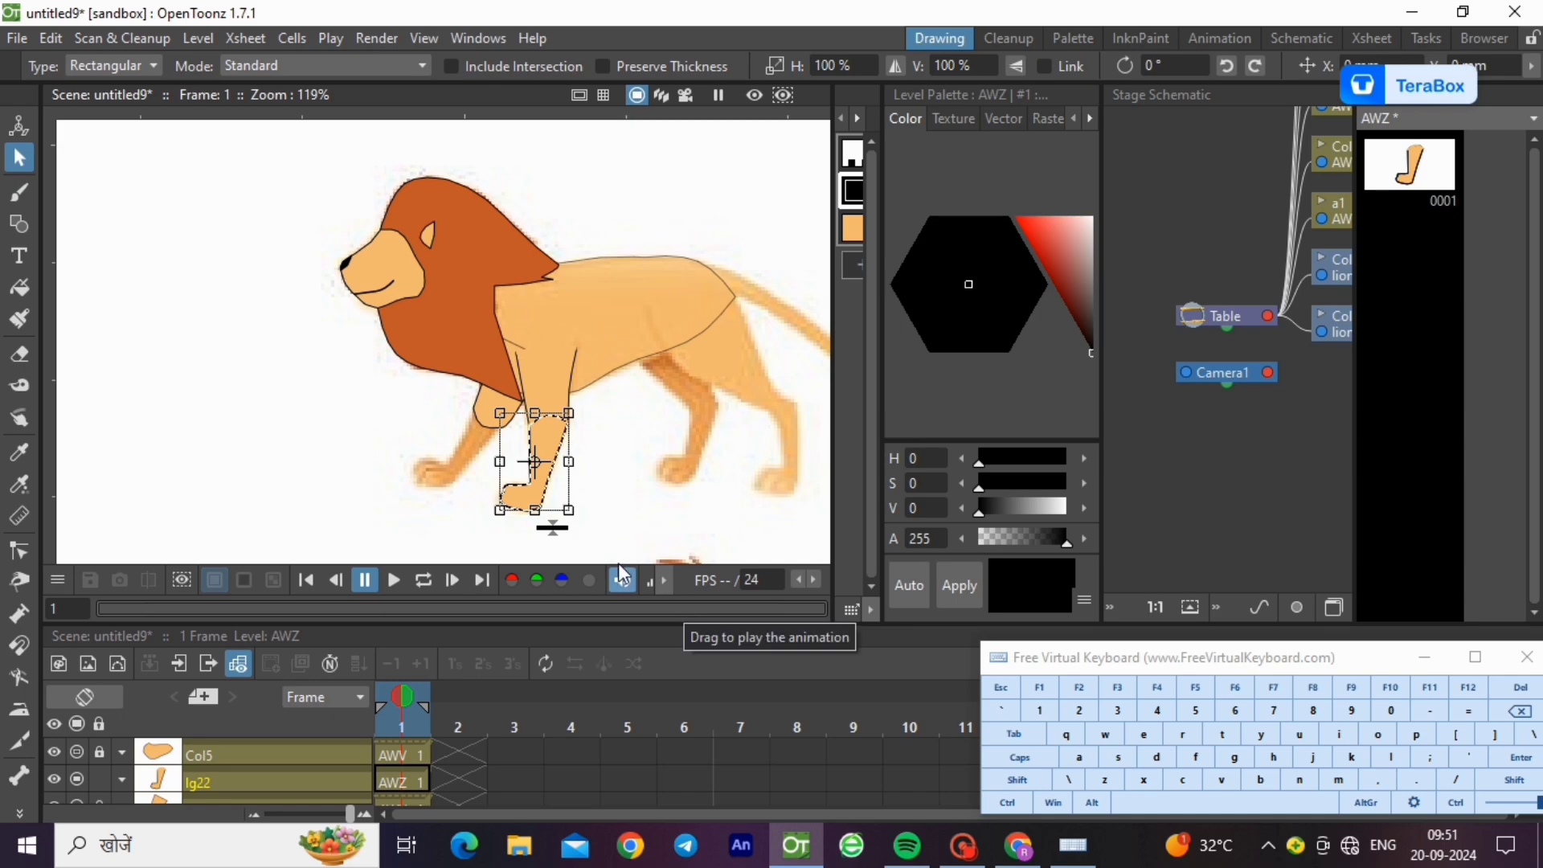
- Move the pasted lower leg beneath the far upper leg, rotate it about -18° around the knee, and lock the lg22 column
scroll(540, 538, up, 5)
drag(494, 397, 351, 354)
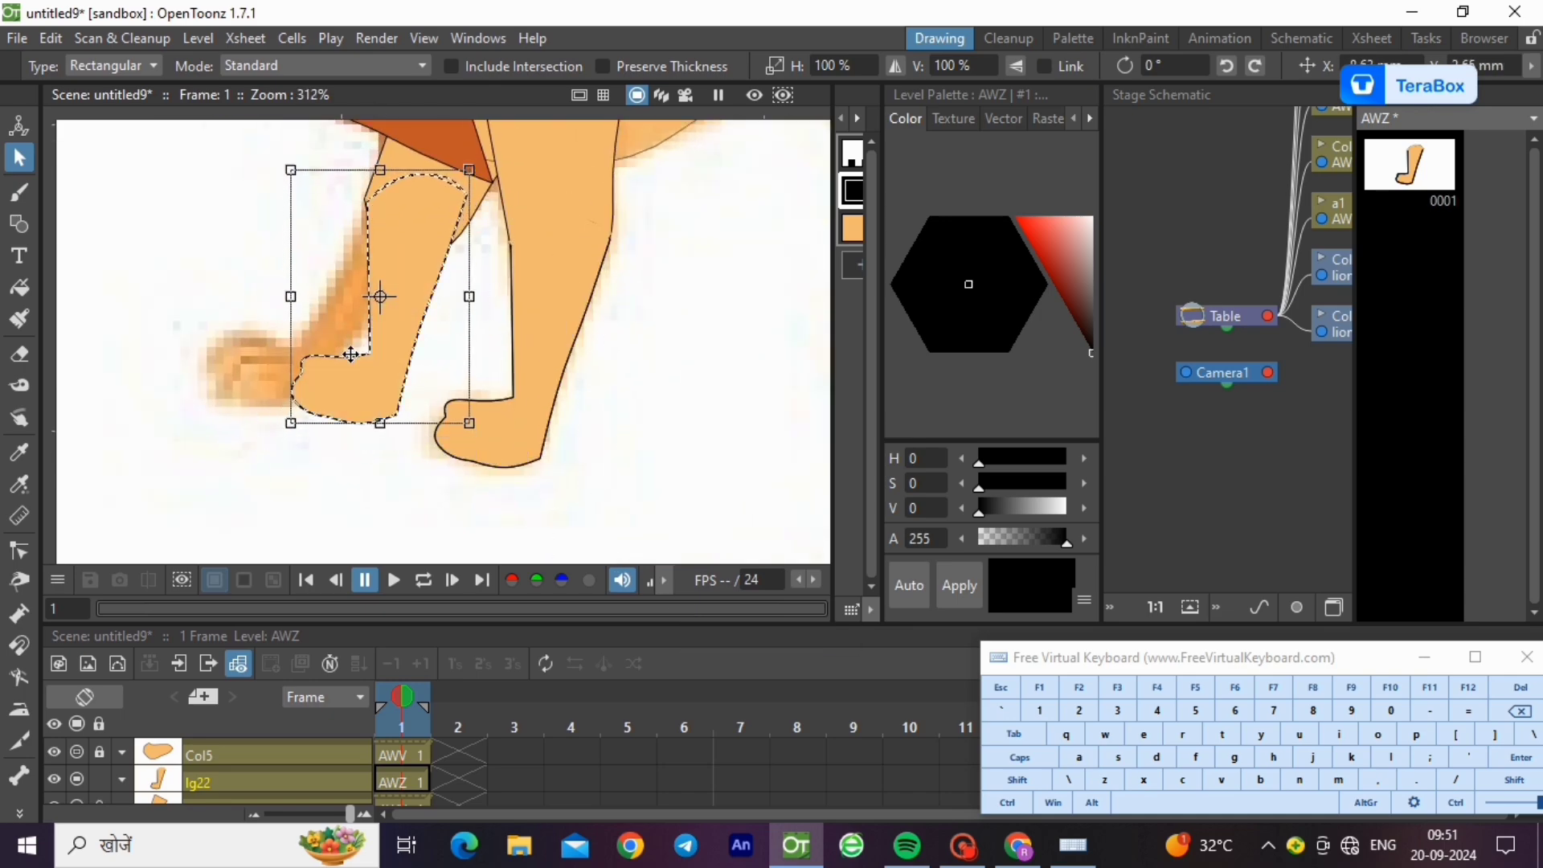
drag(382, 299, 426, 195)
drag(490, 440, 360, 352)
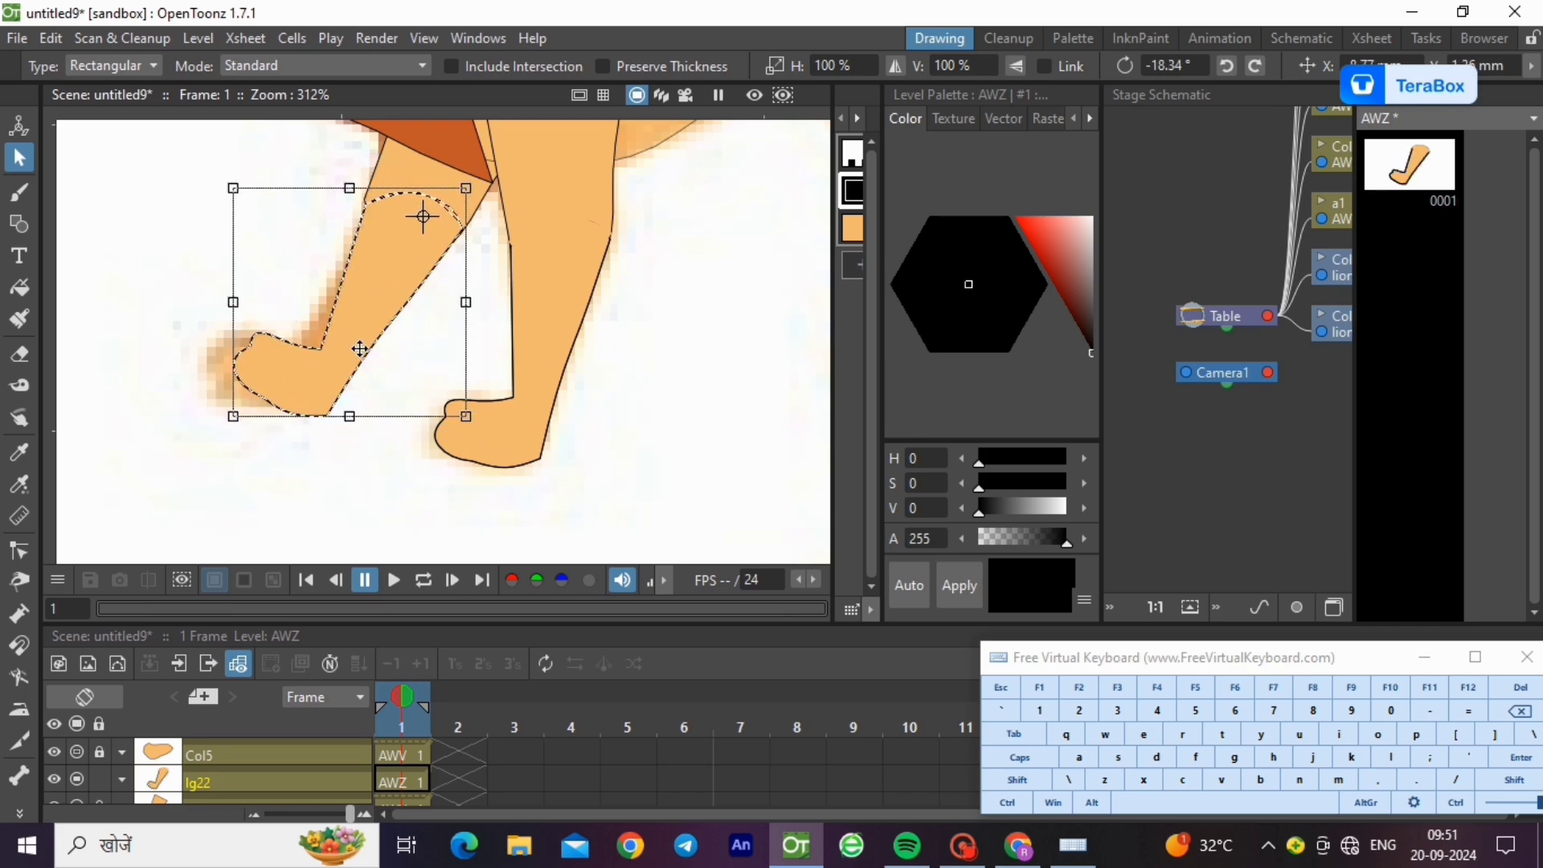
click(385, 381)
scroll(326, 432, down, 10)
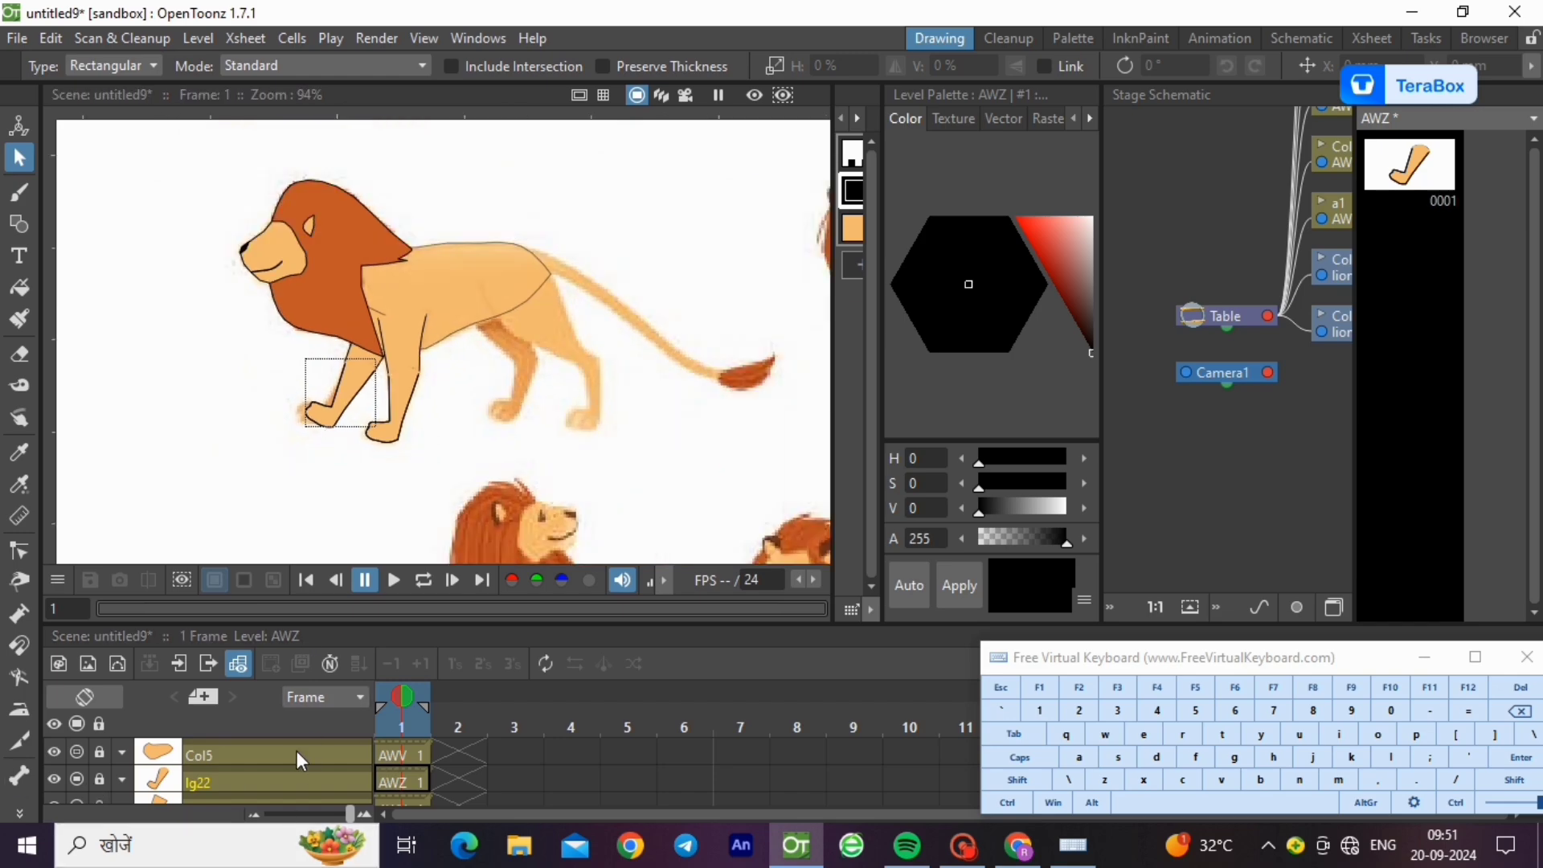
- Create a new vector level in a new column between the a1 and l12 columns
scroll(295, 754, up, 1)
scroll(296, 755, up, 2)
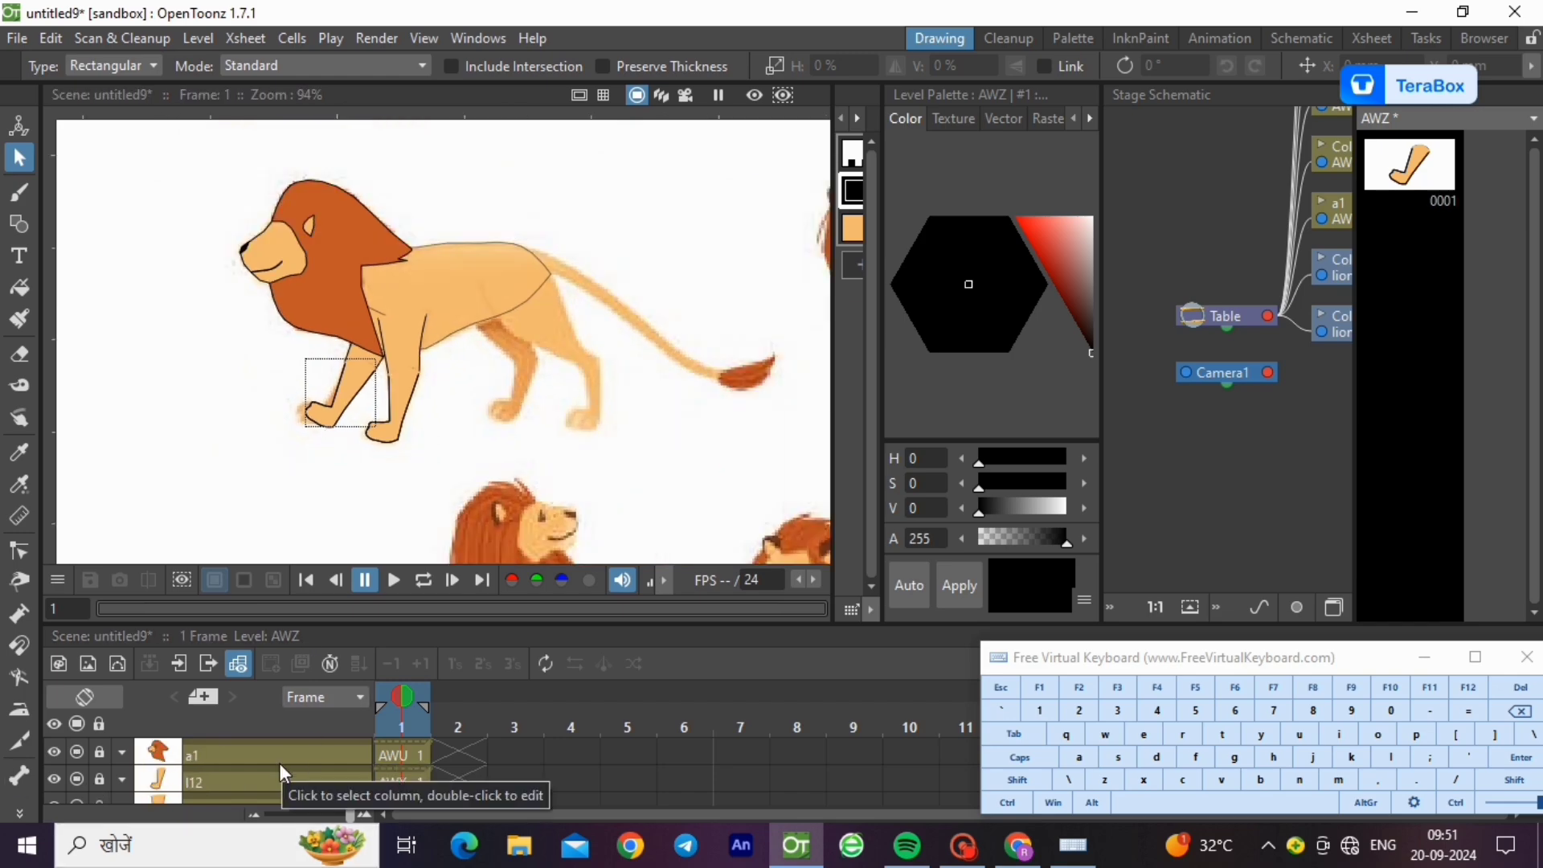
click(419, 786)
click(199, 38)
mouse_move(218, 59)
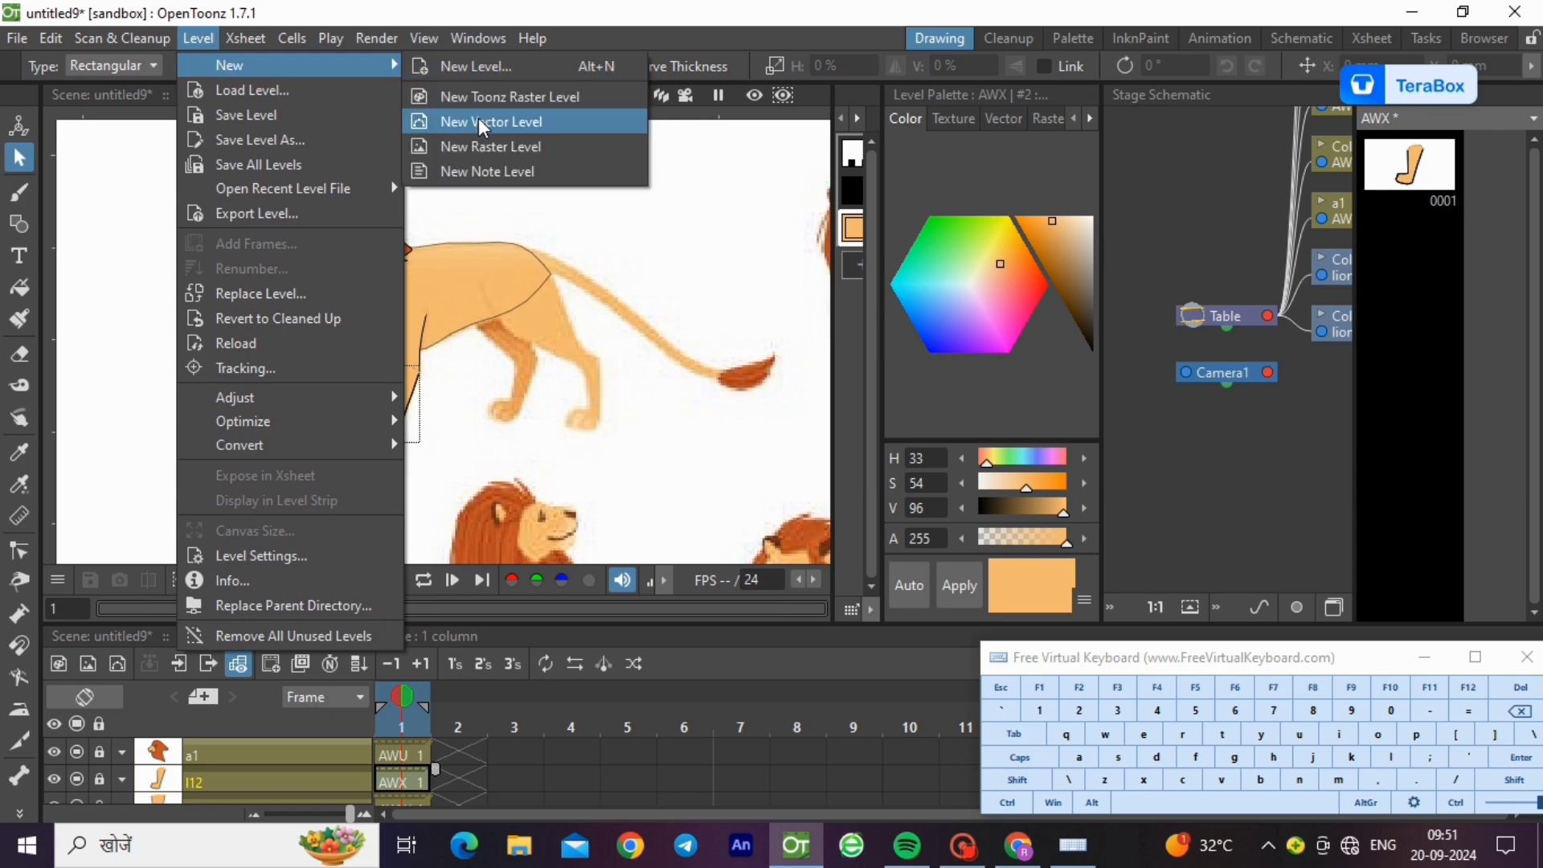
click(479, 118)
click(807, 680)
- Name the new column lgbk1
double_click(200, 778)
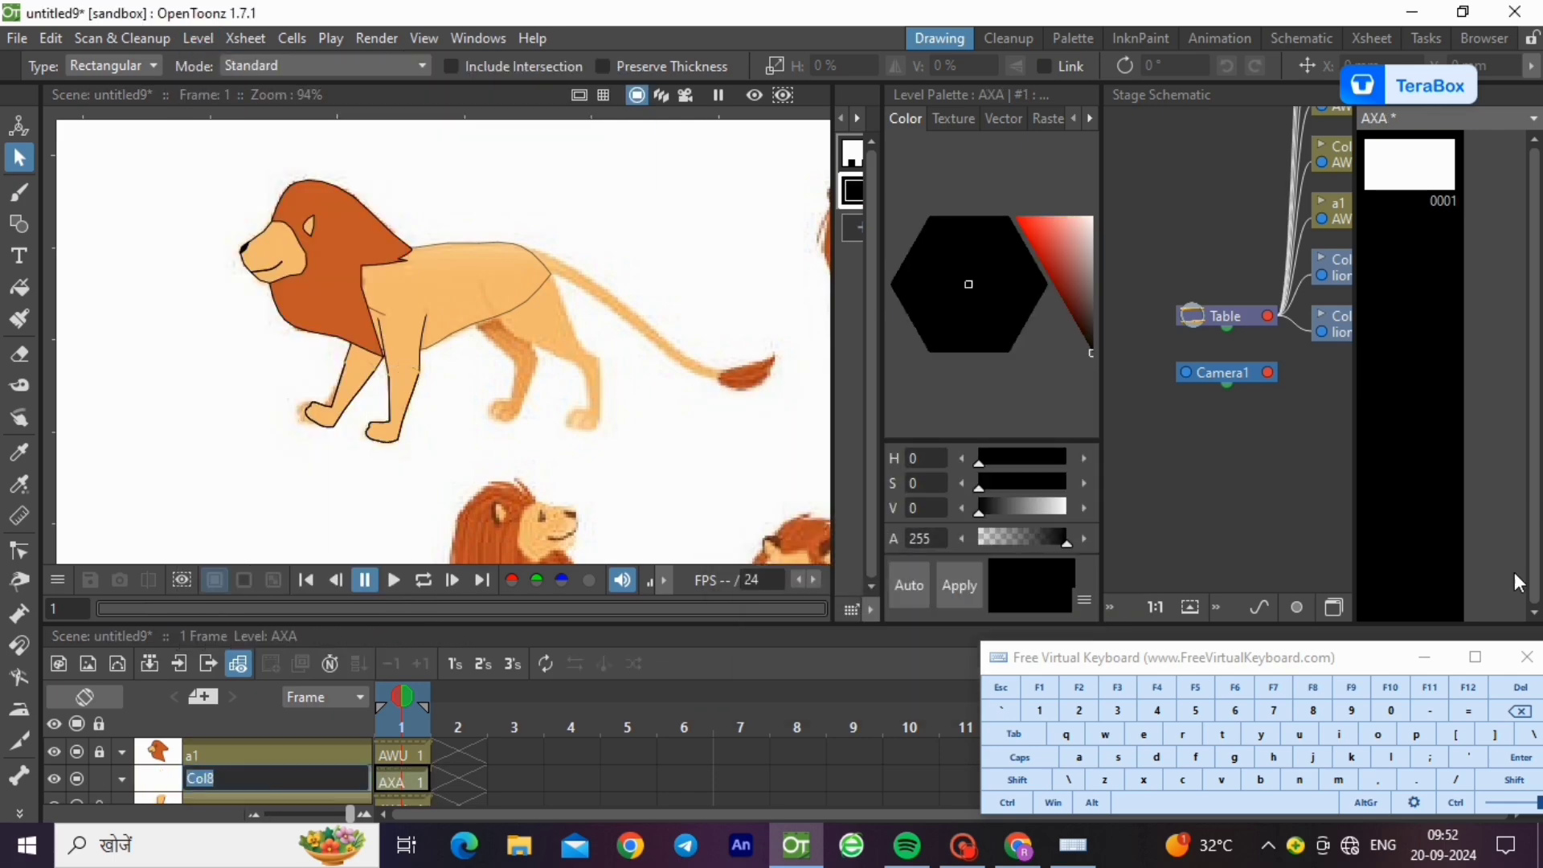
click(1391, 757)
click(1235, 757)
text(2)
click(1519, 711)
click(1313, 757)
click(1039, 711)
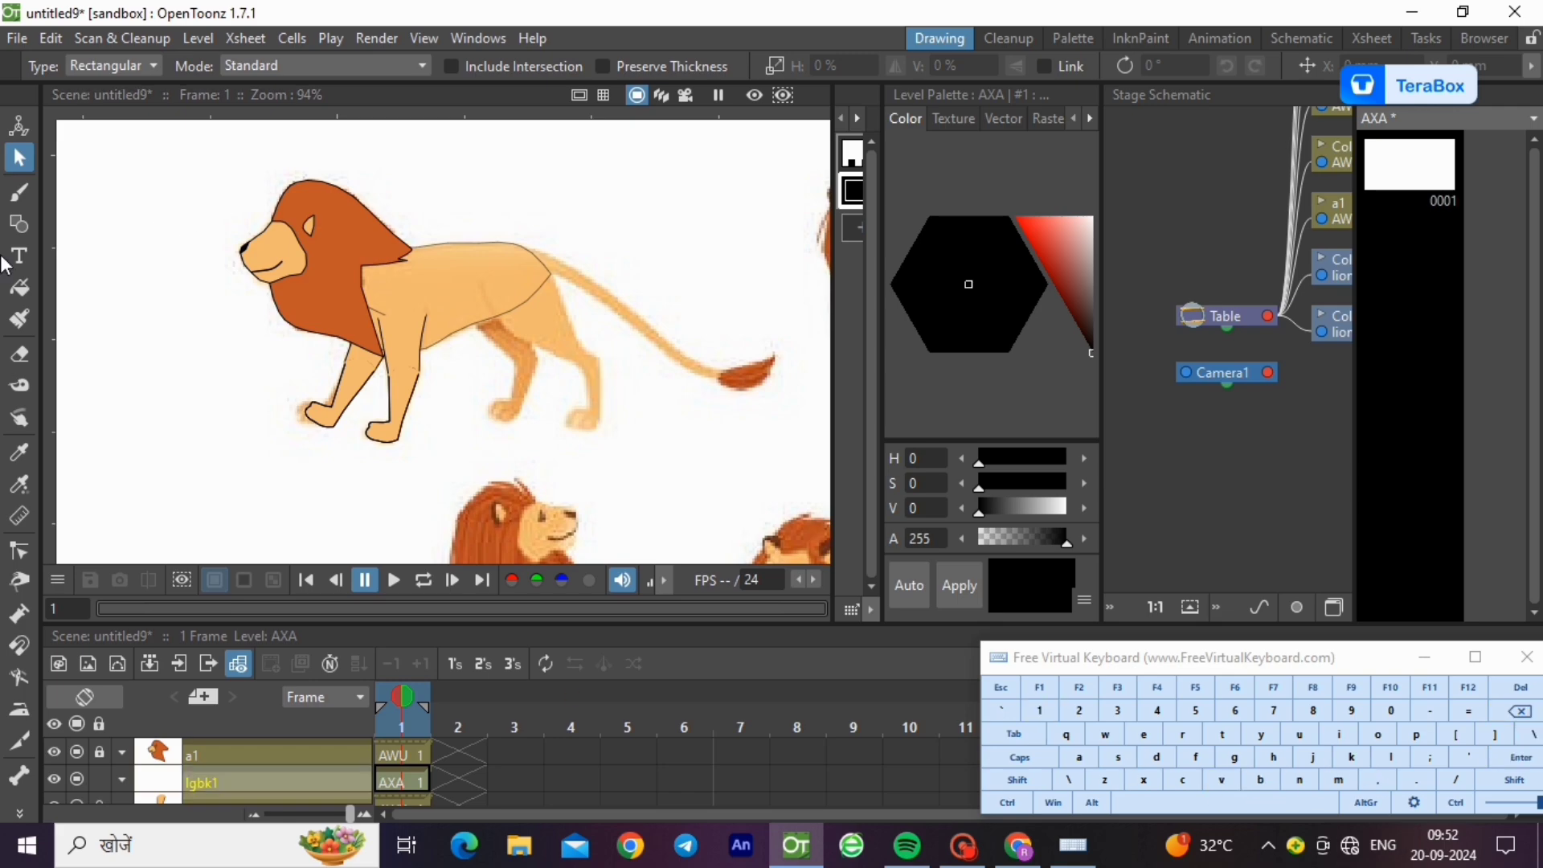
- Trace the near hind thigh with a closed four-point polyline on lgbk1, and thin its outline
click(14, 226)
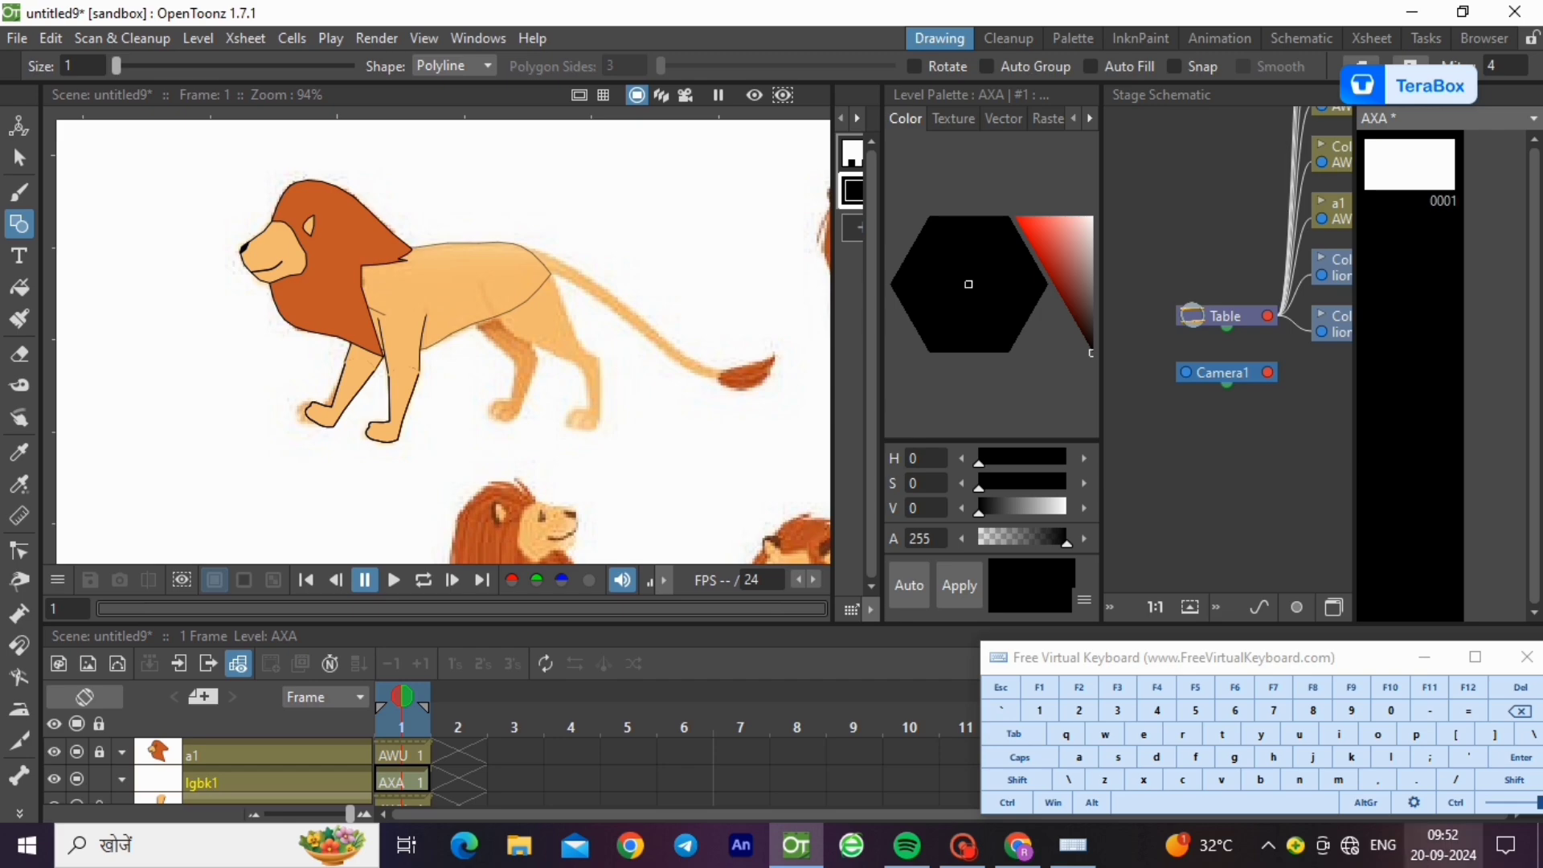
scroll(509, 411, up, 1)
scroll(522, 418, up, 6)
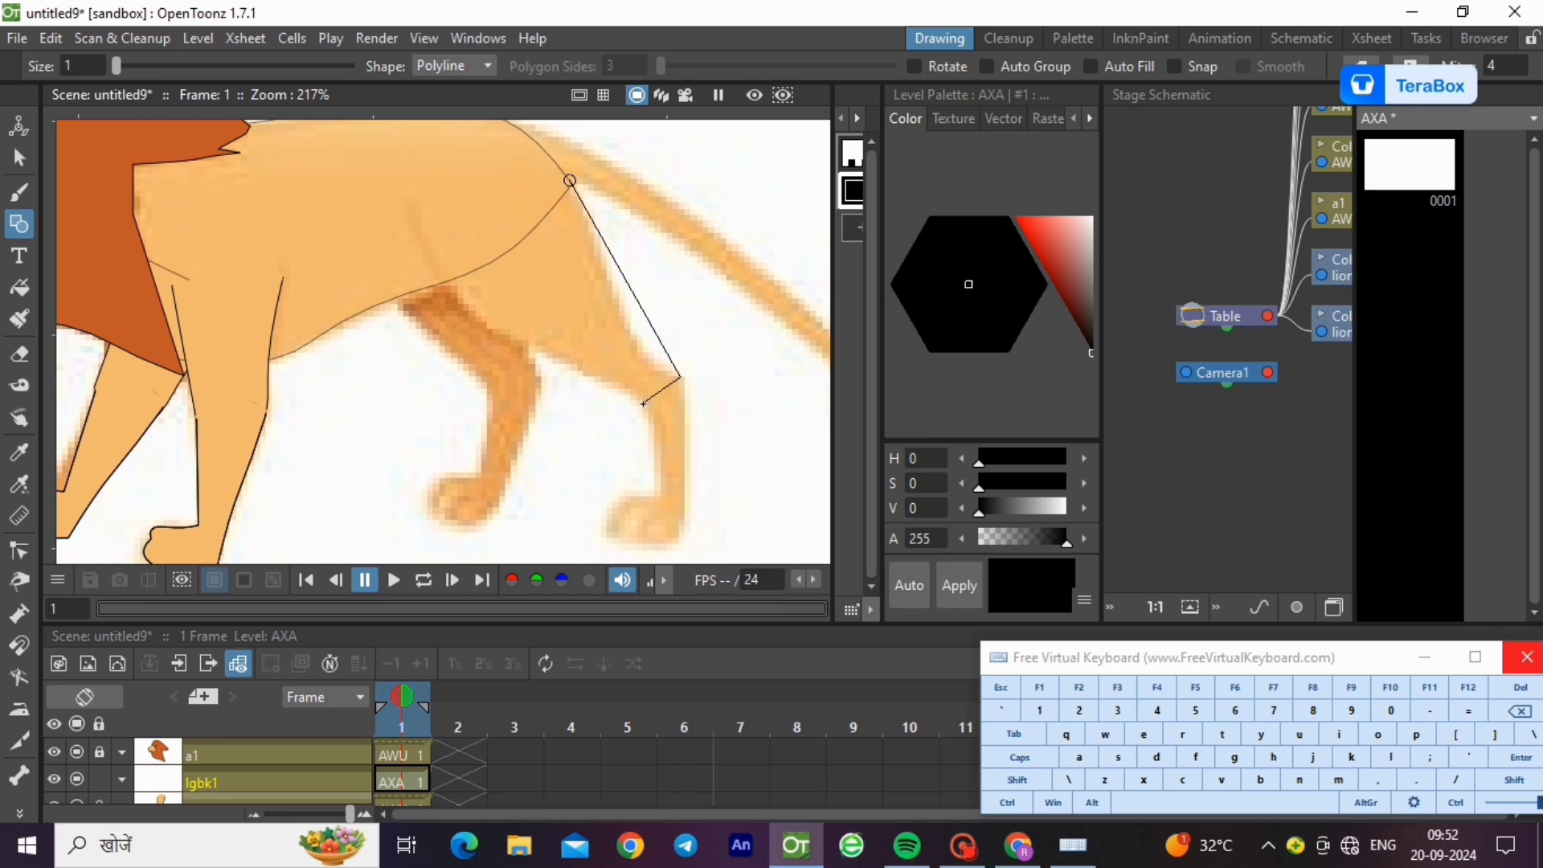
click(643, 404)
click(412, 192)
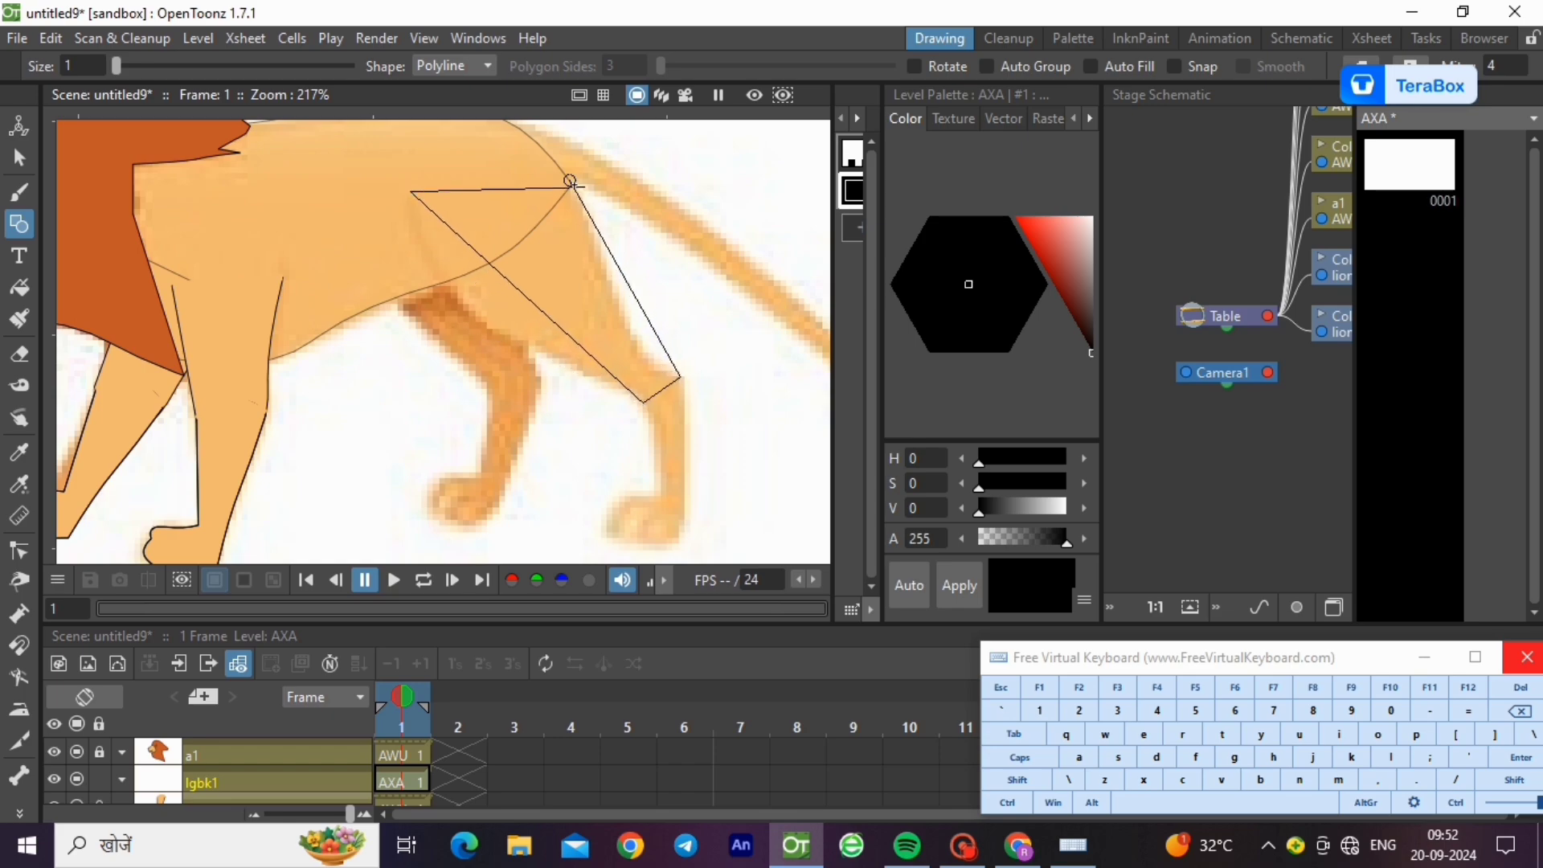
click(571, 180)
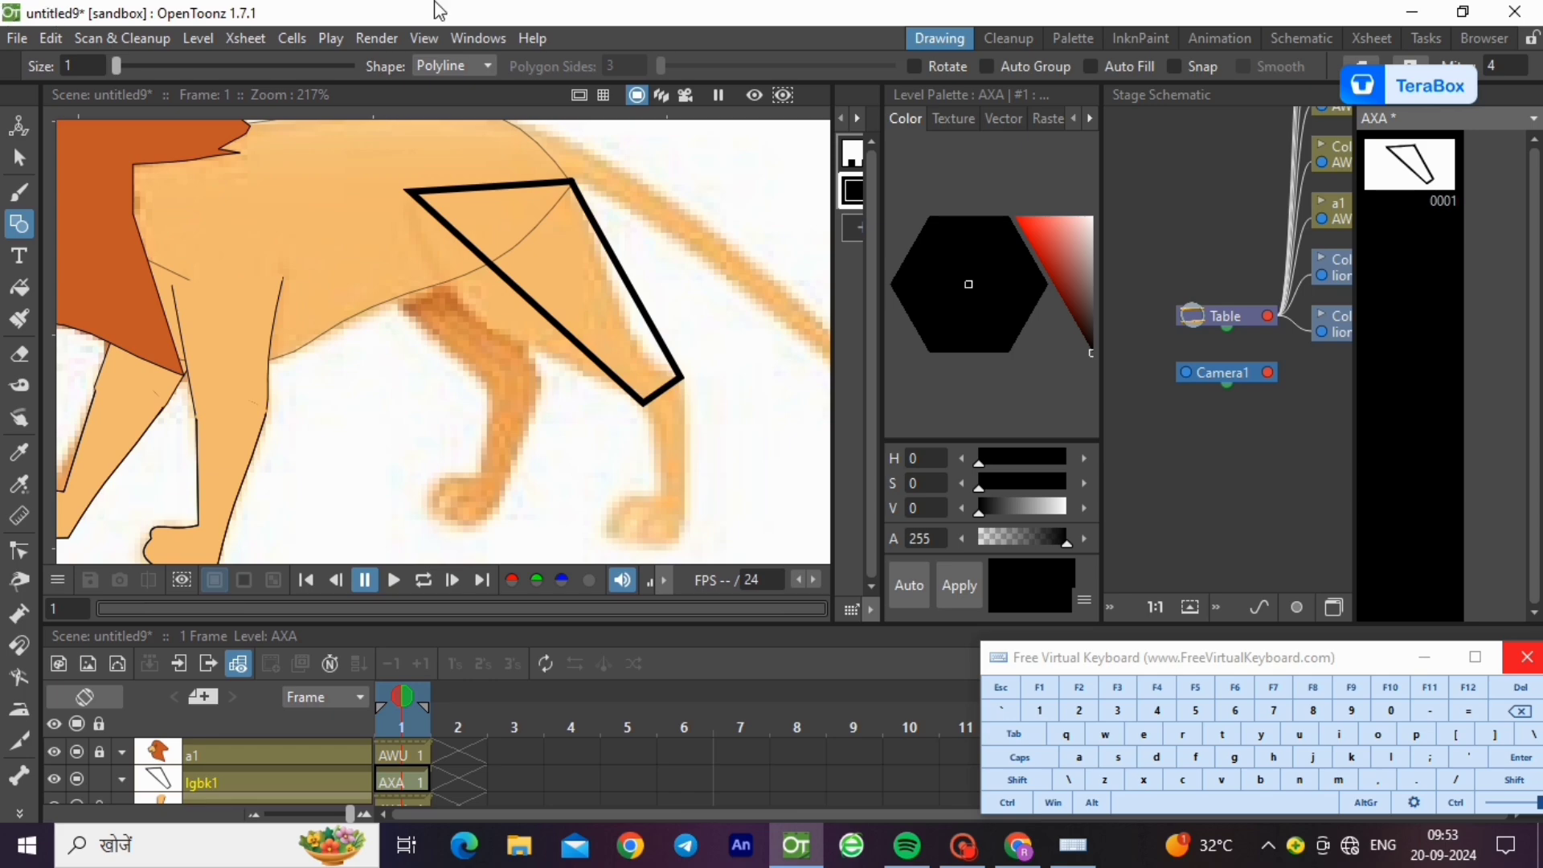
click(21, 155)
click(649, 402)
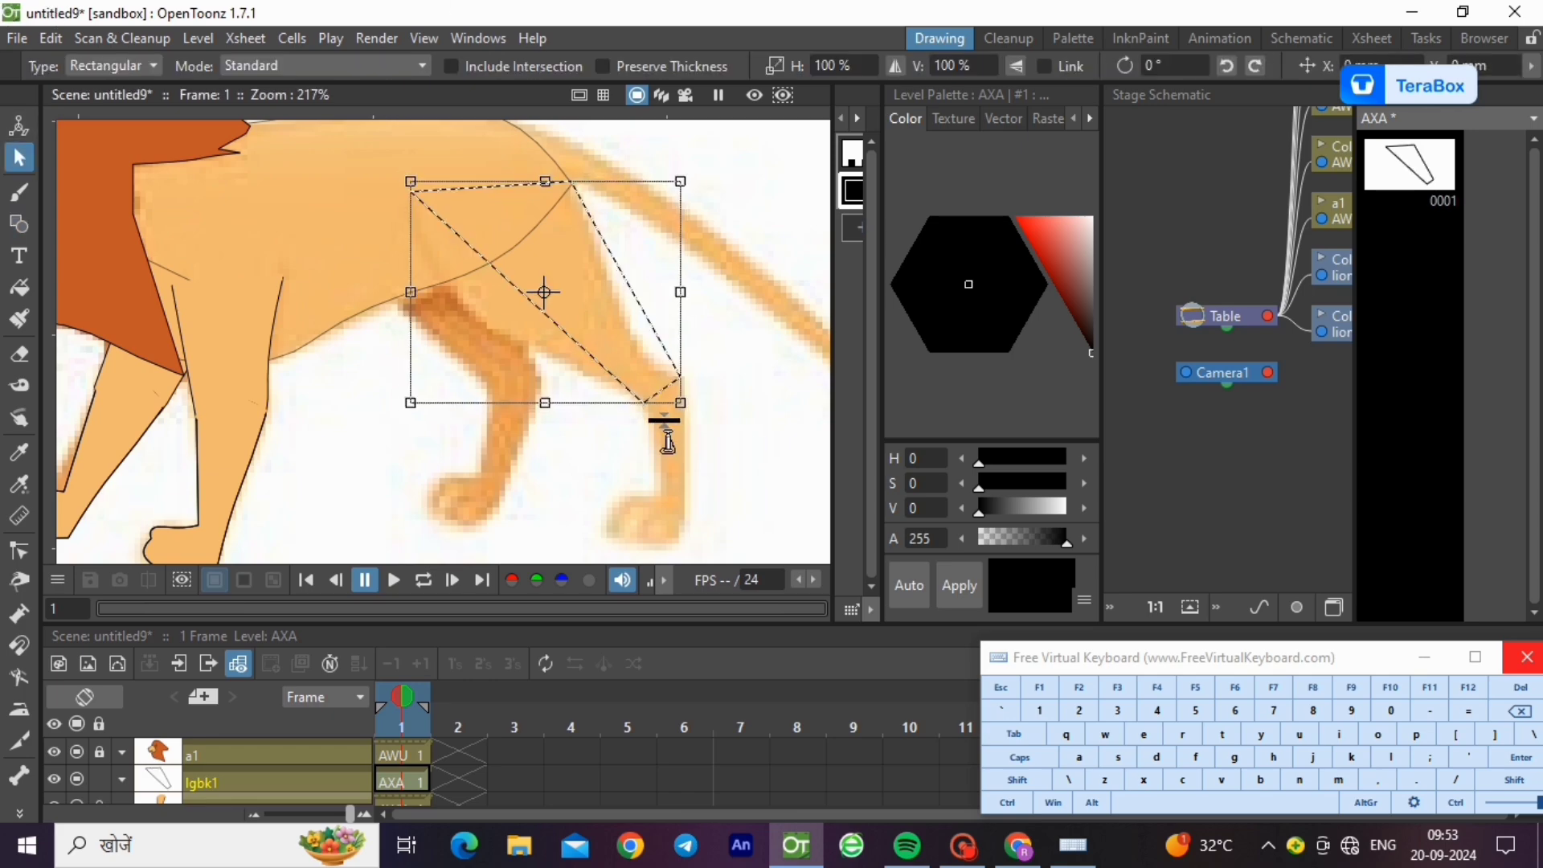
- Bend the thigh outline's front, back and lower edges into curves that follow the reference lion
key(c)
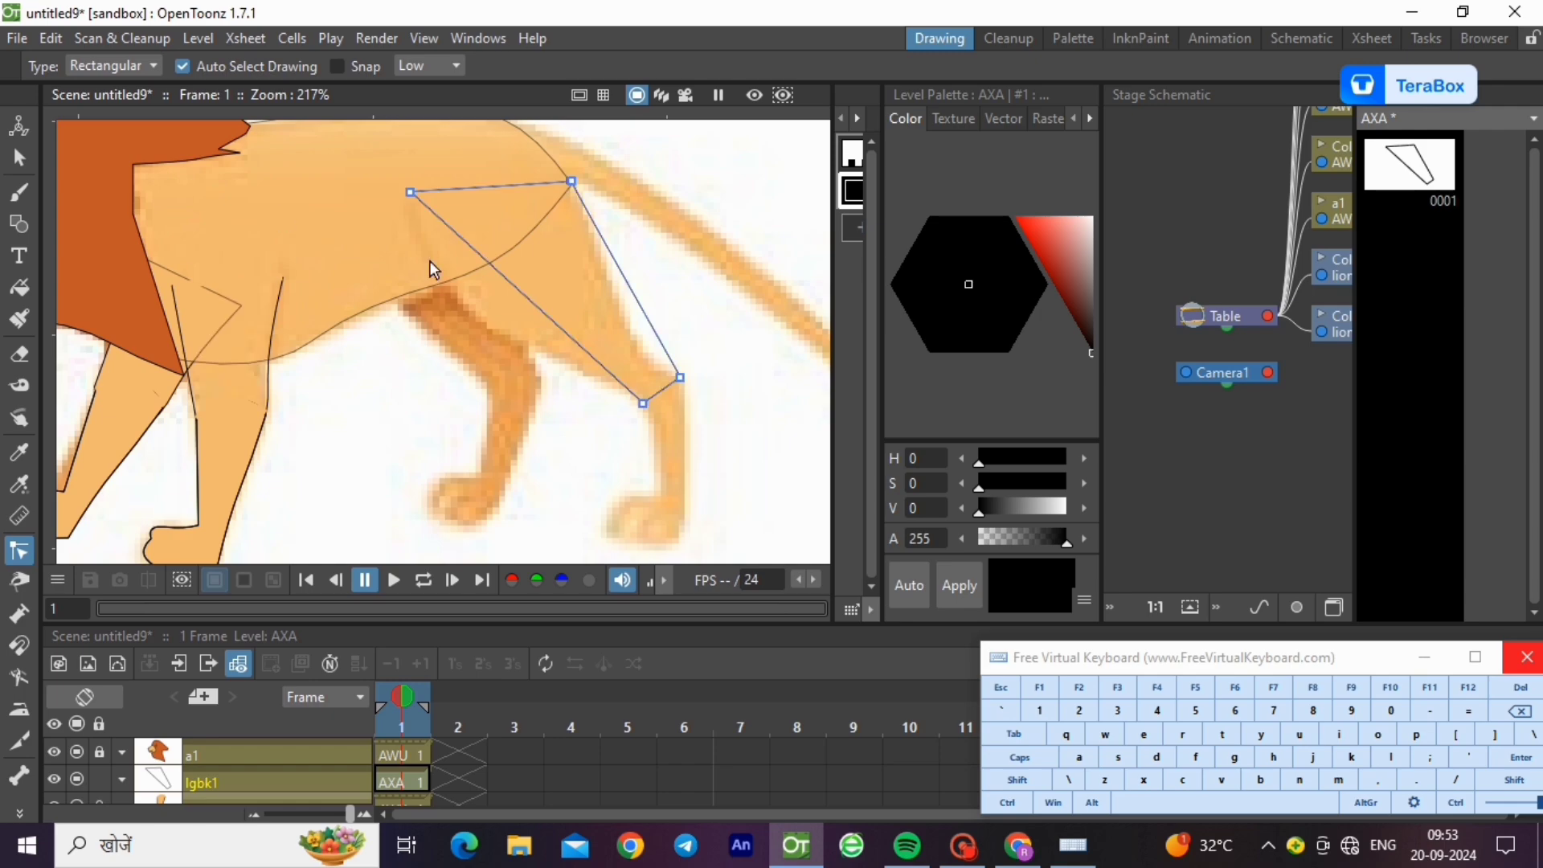
drag(528, 296, 506, 354)
drag(635, 297, 647, 378)
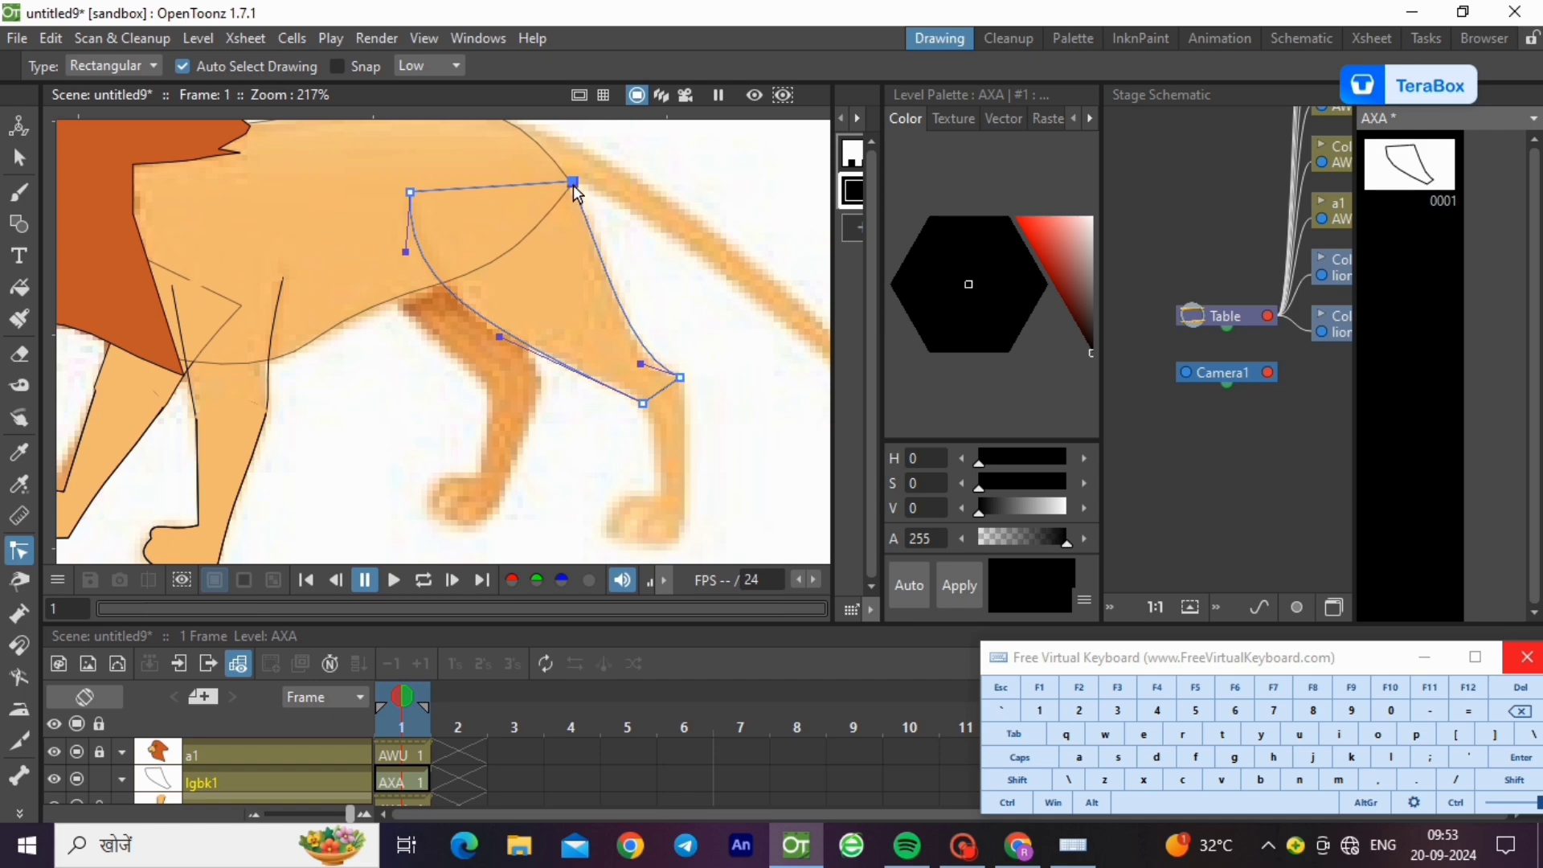
drag(571, 180, 596, 226)
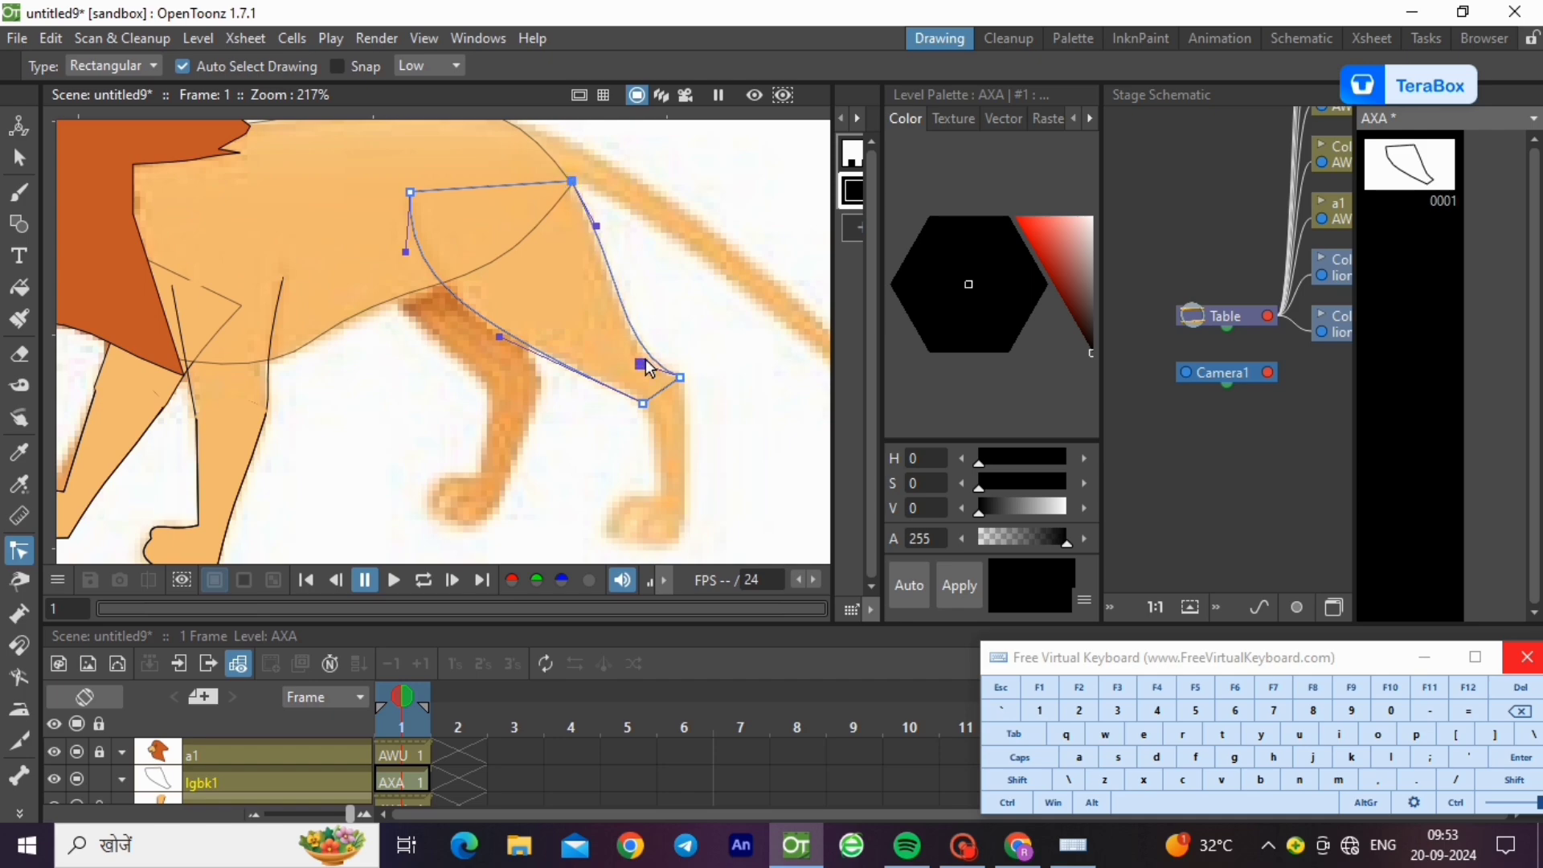
drag(642, 363, 654, 374)
scroll(662, 394, up, 5)
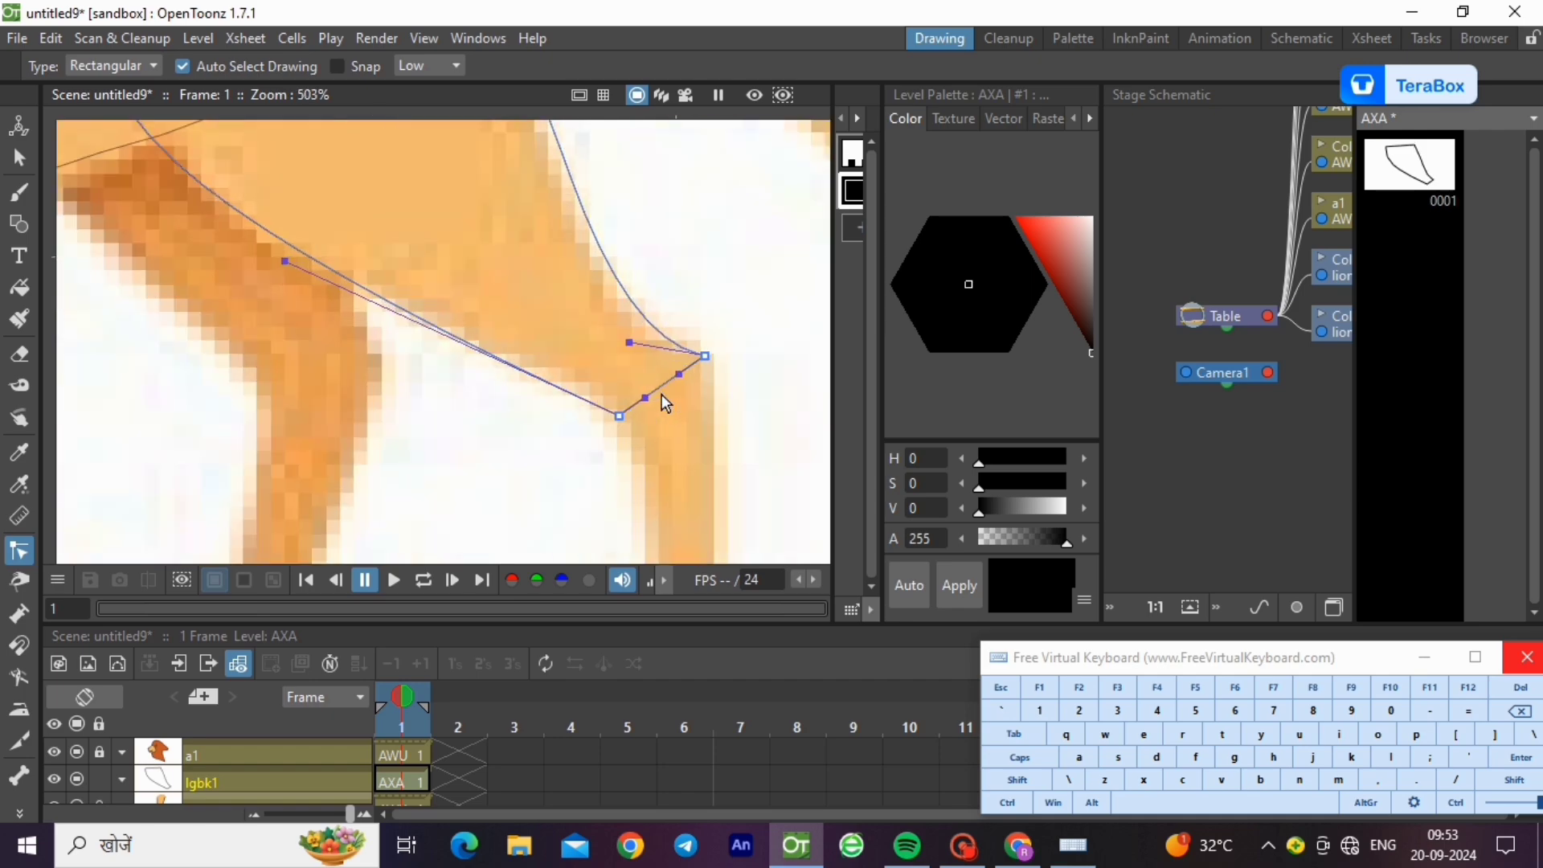
scroll(723, 455, down, 7)
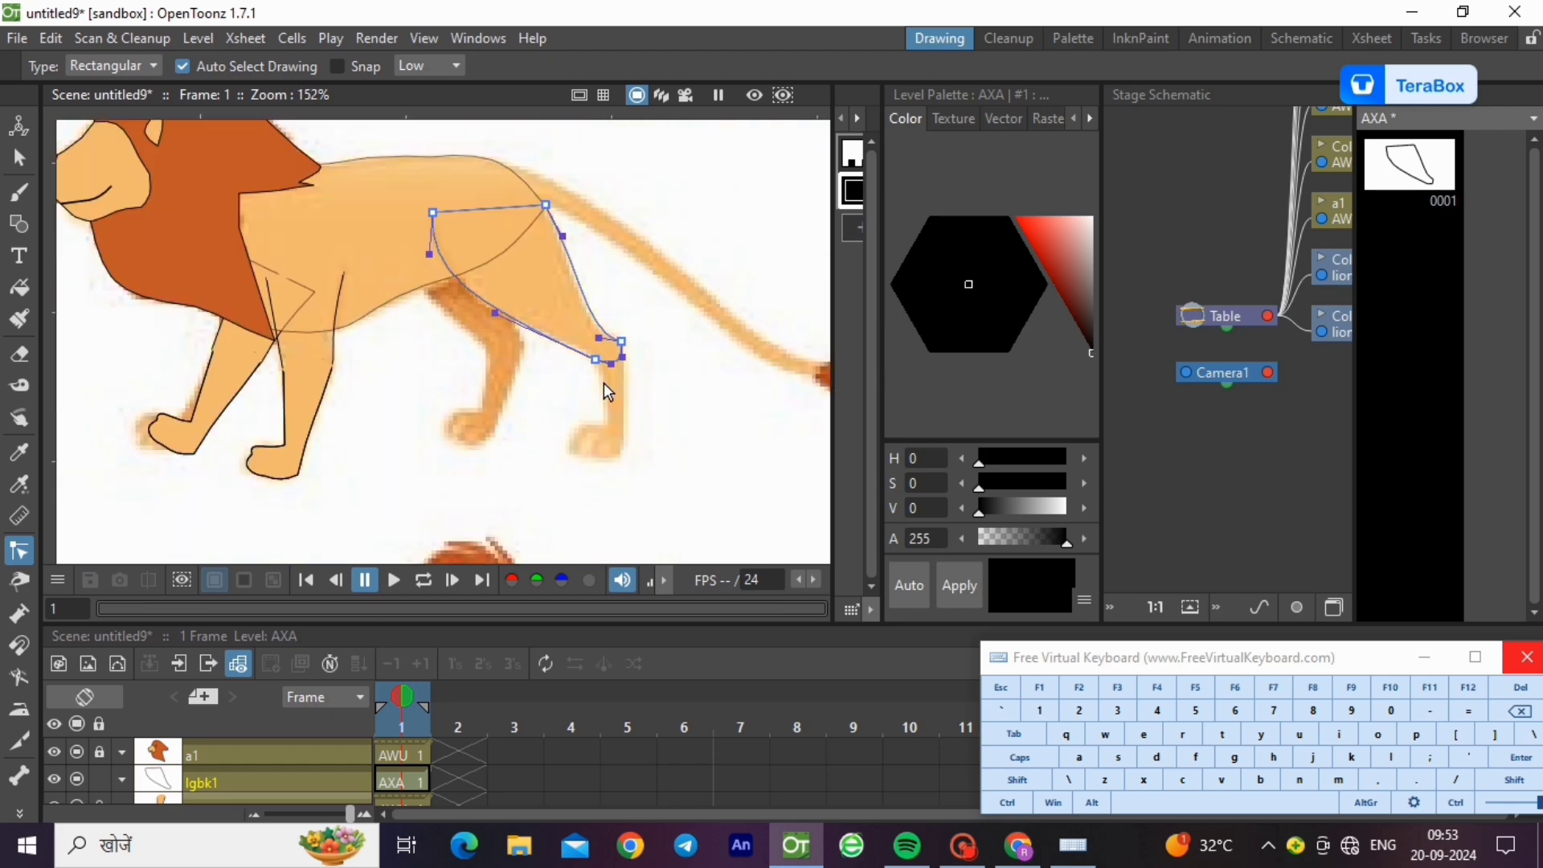
click(606, 263)
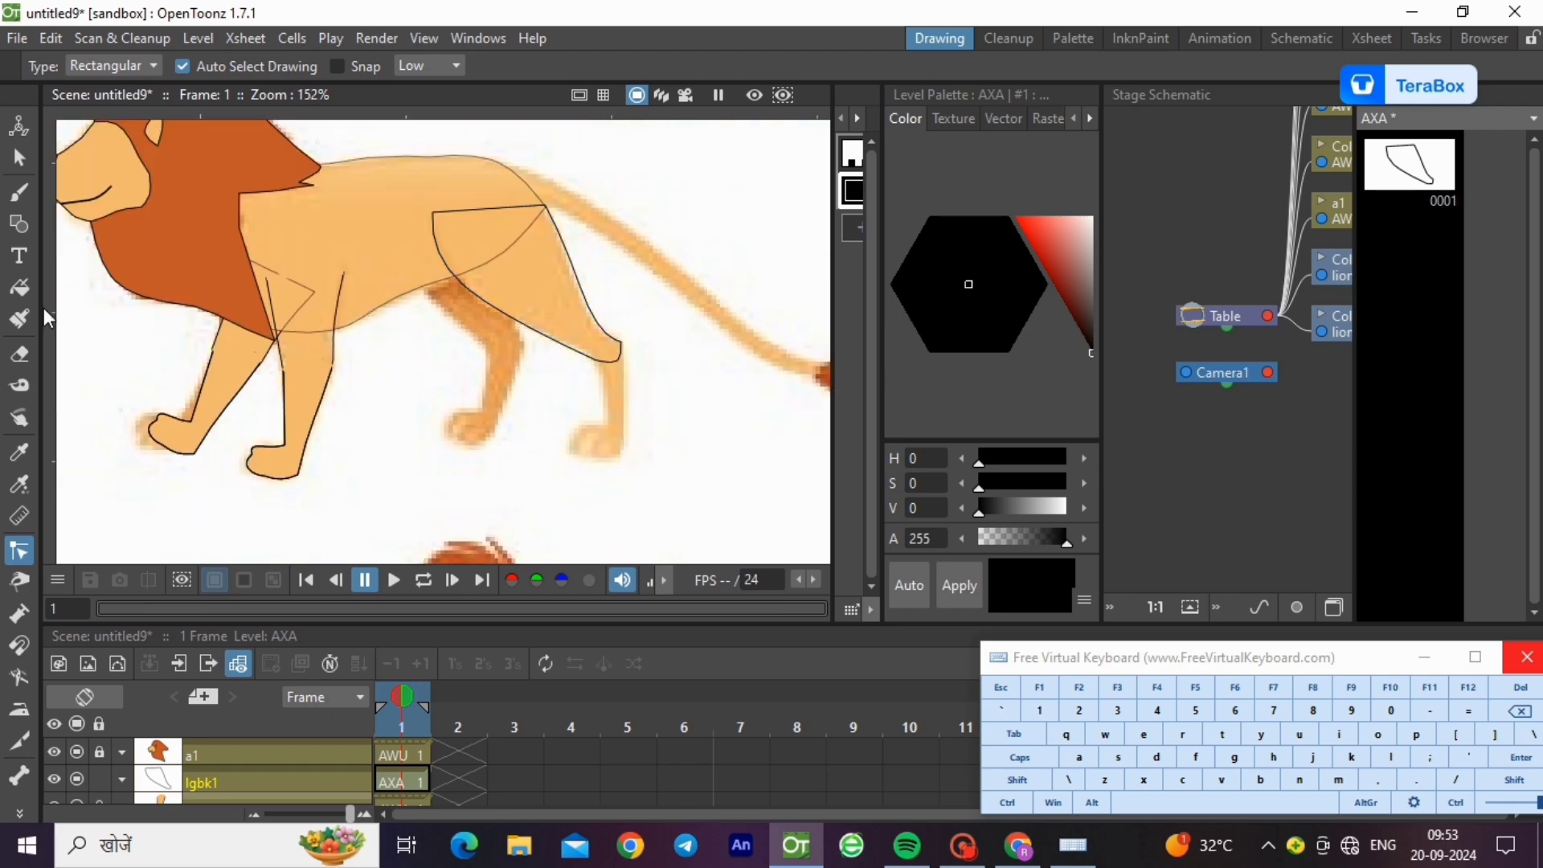
- Copy the light orange style from the l12 palette into the lgbk1 palette, and fill the thigh with it
right_click(856, 225)
click(937, 291)
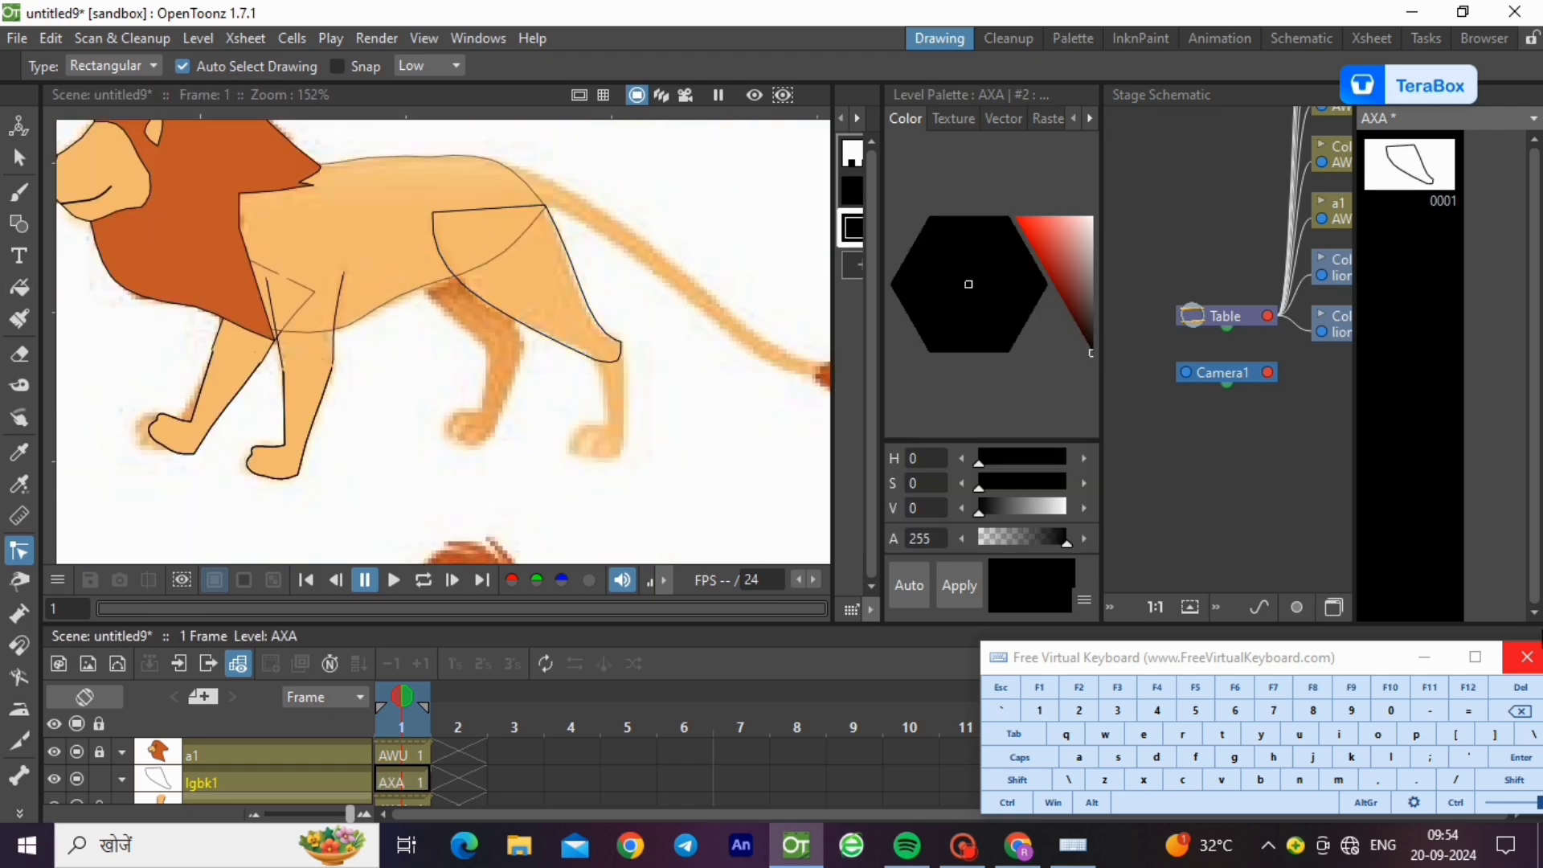
click(401, 799)
right_click(854, 232)
click(909, 251)
click(426, 756)
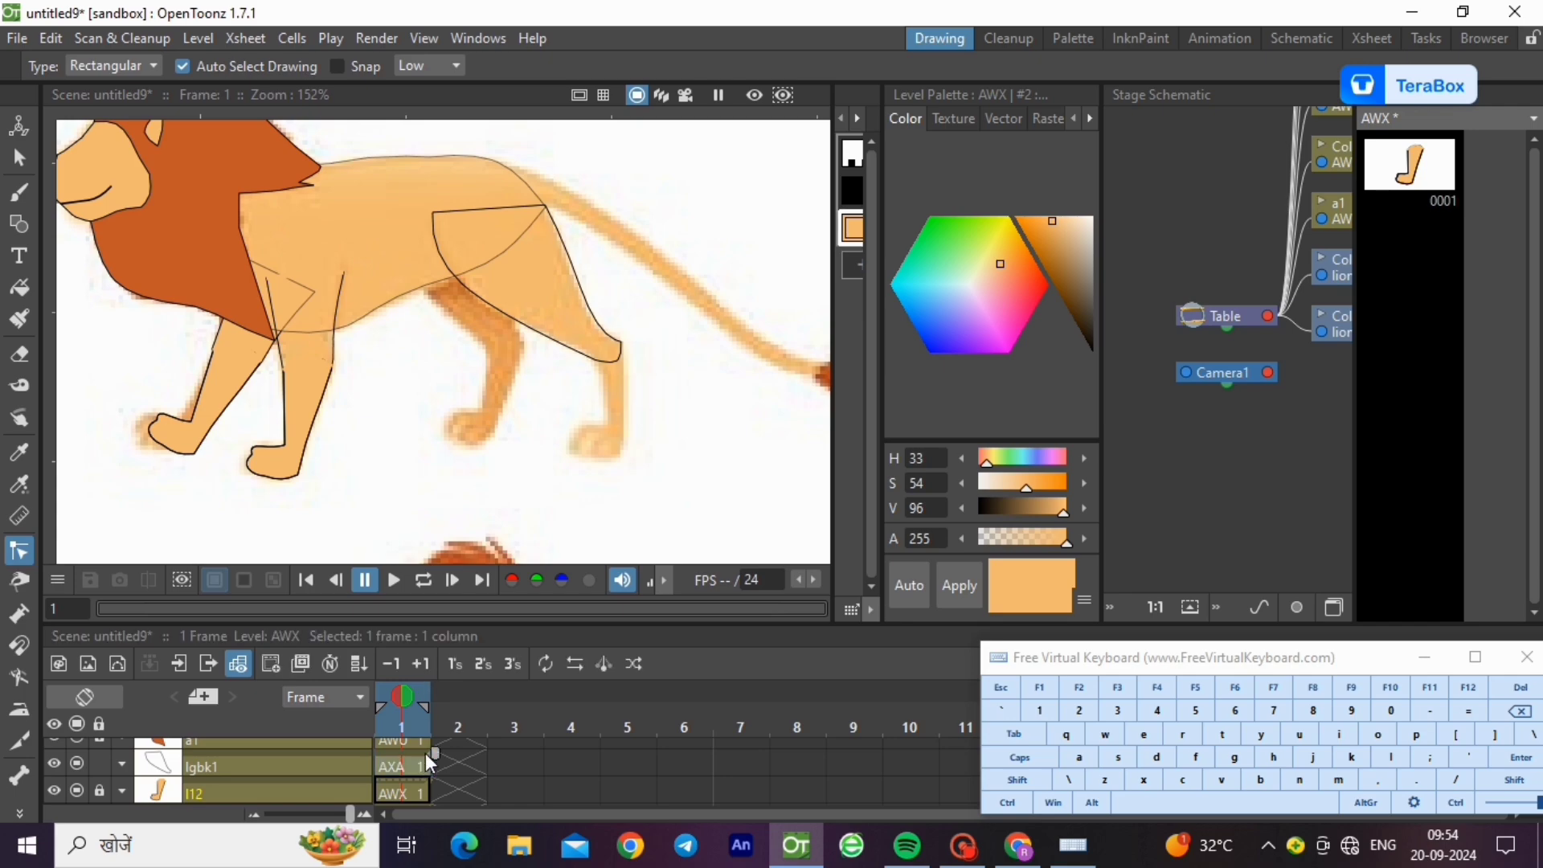
click(421, 762)
click(19, 287)
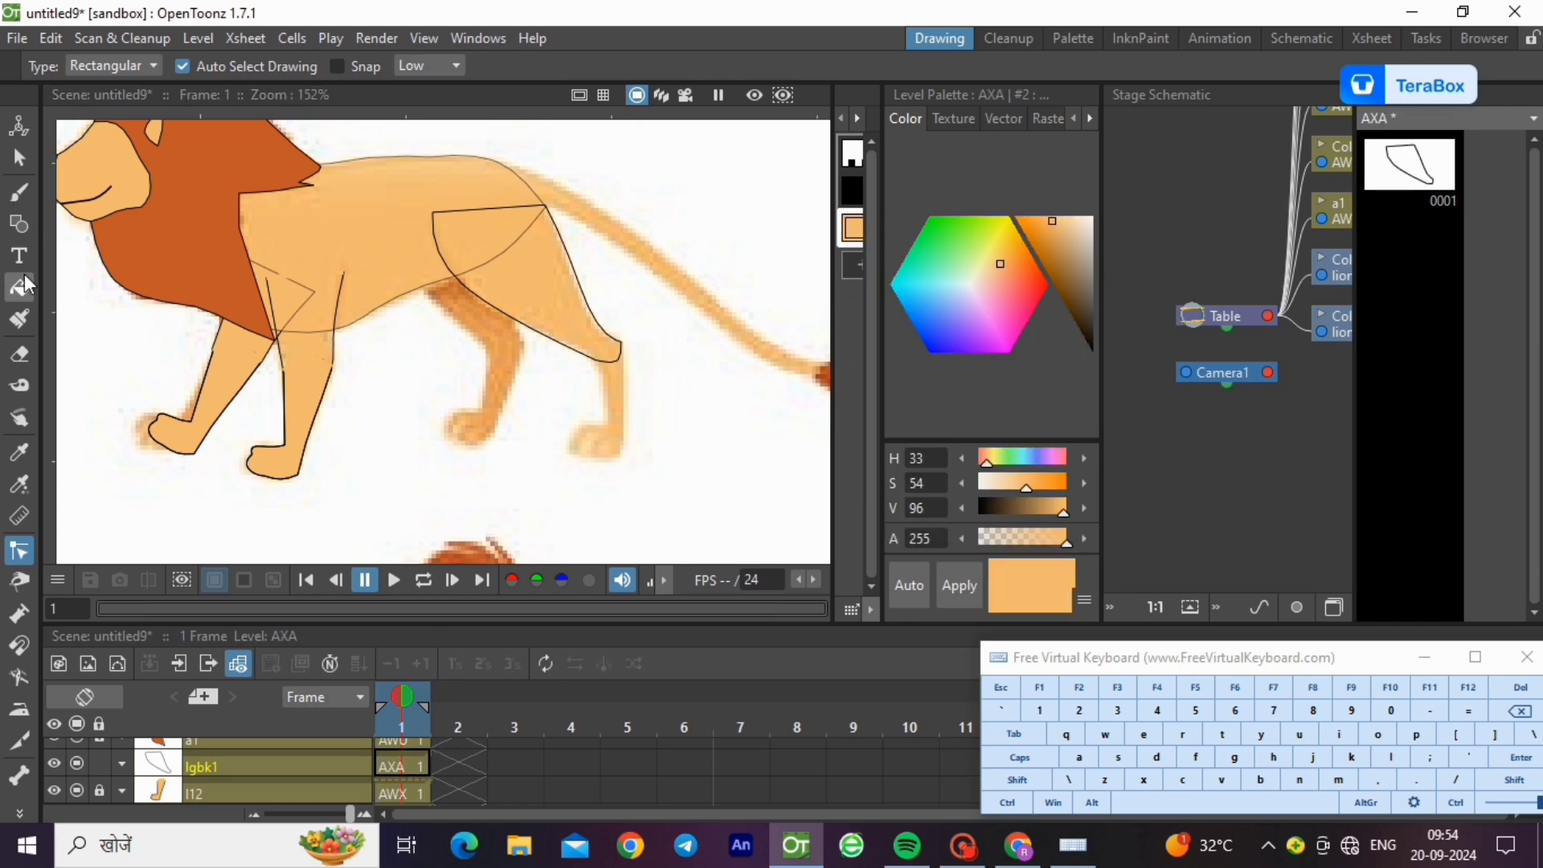
drag(392, 195, 828, 414)
- Cover the thigh's top edge with a light orange polyline, adjust its end point at the rump, and lock the lgbk1 column
key(g)
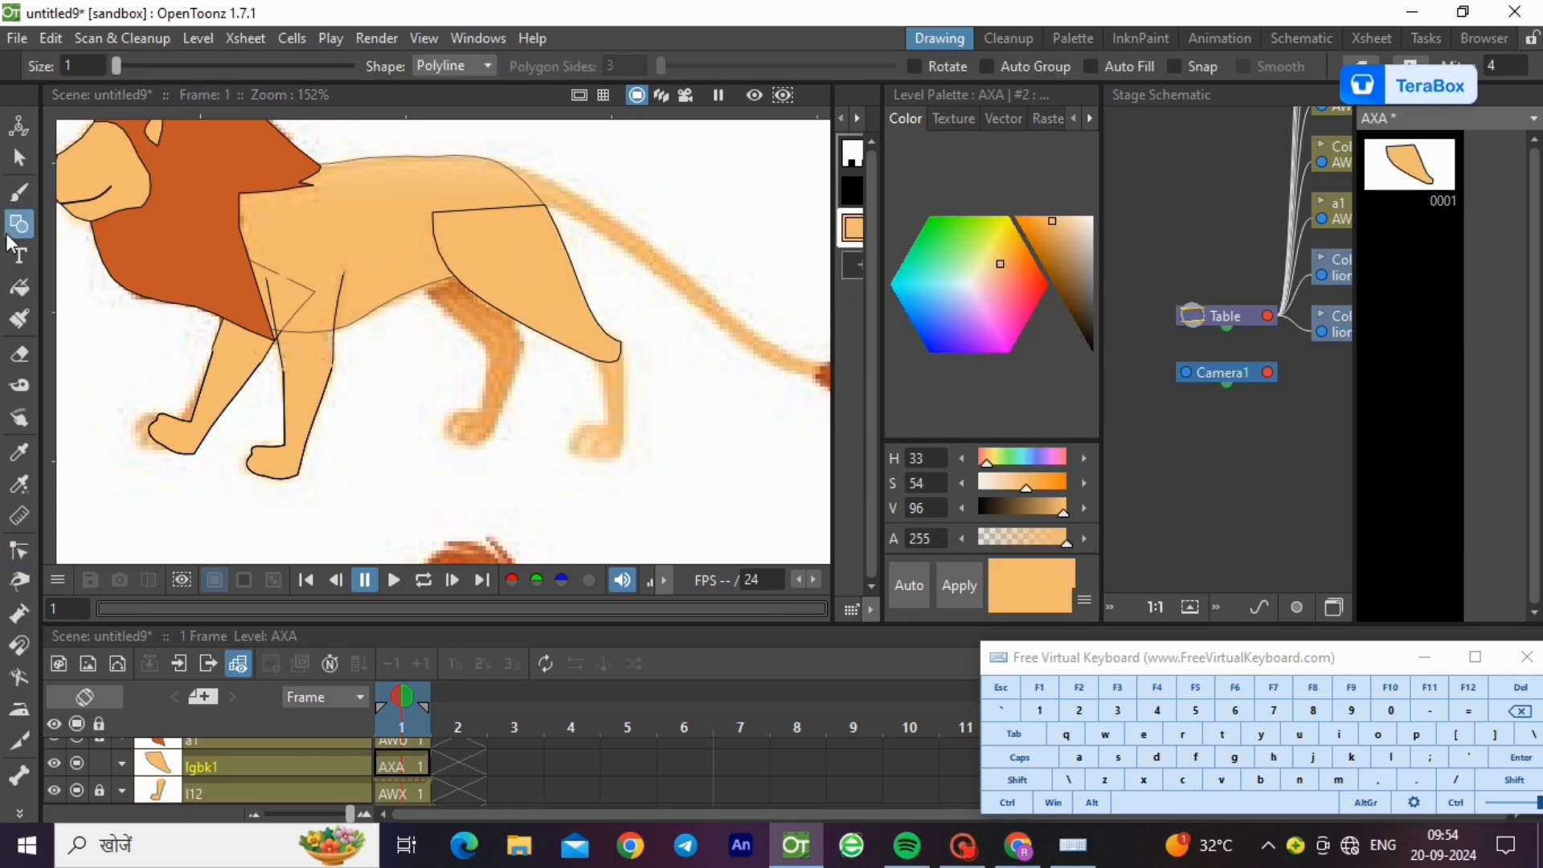
scroll(492, 197, up, 3)
scroll(493, 197, up, 5)
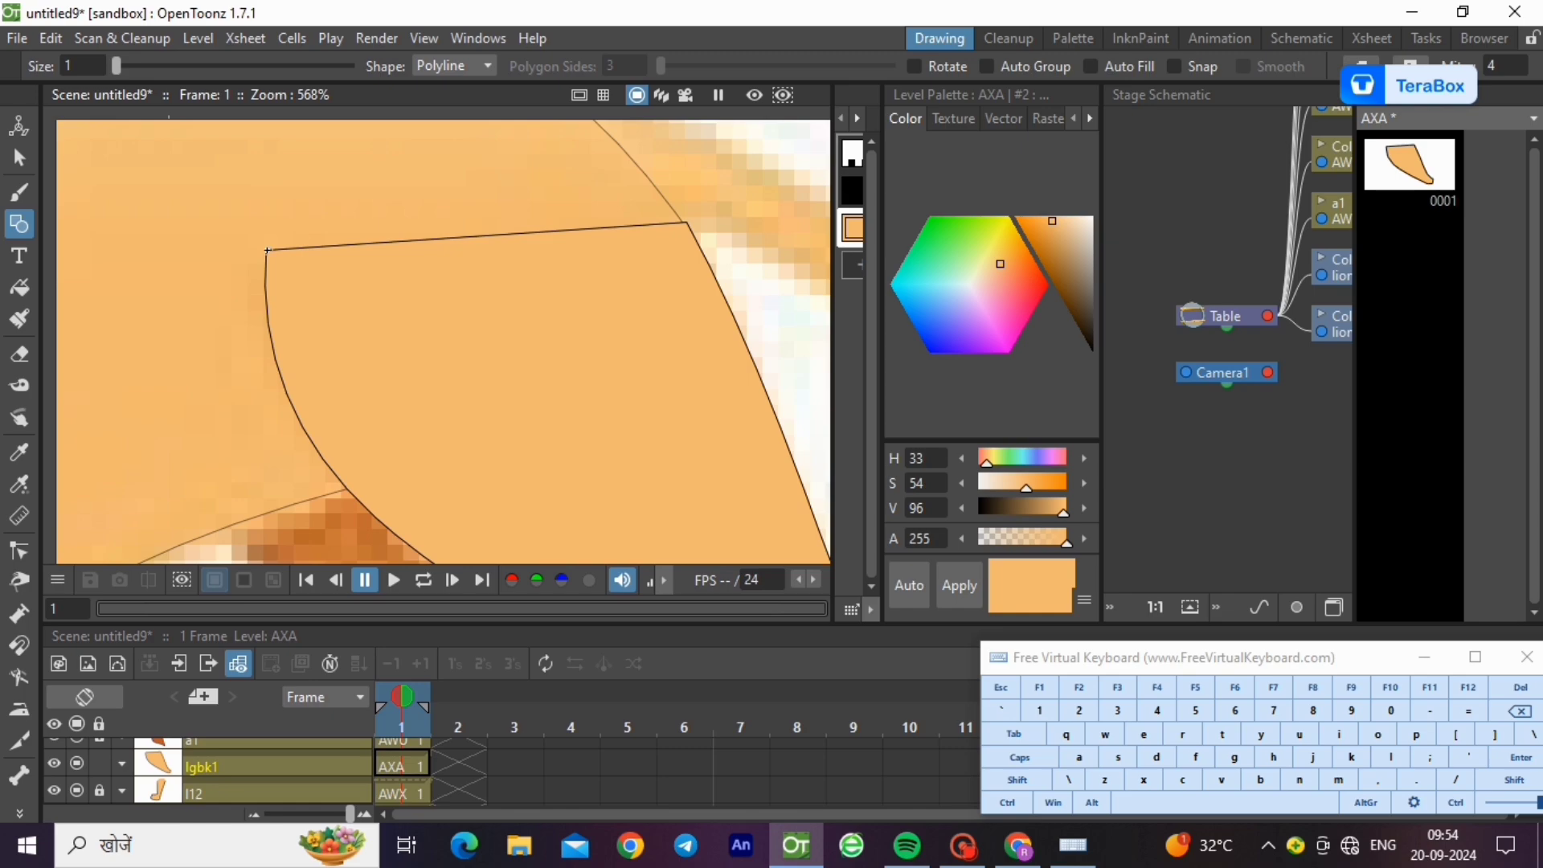
double_click(685, 222)
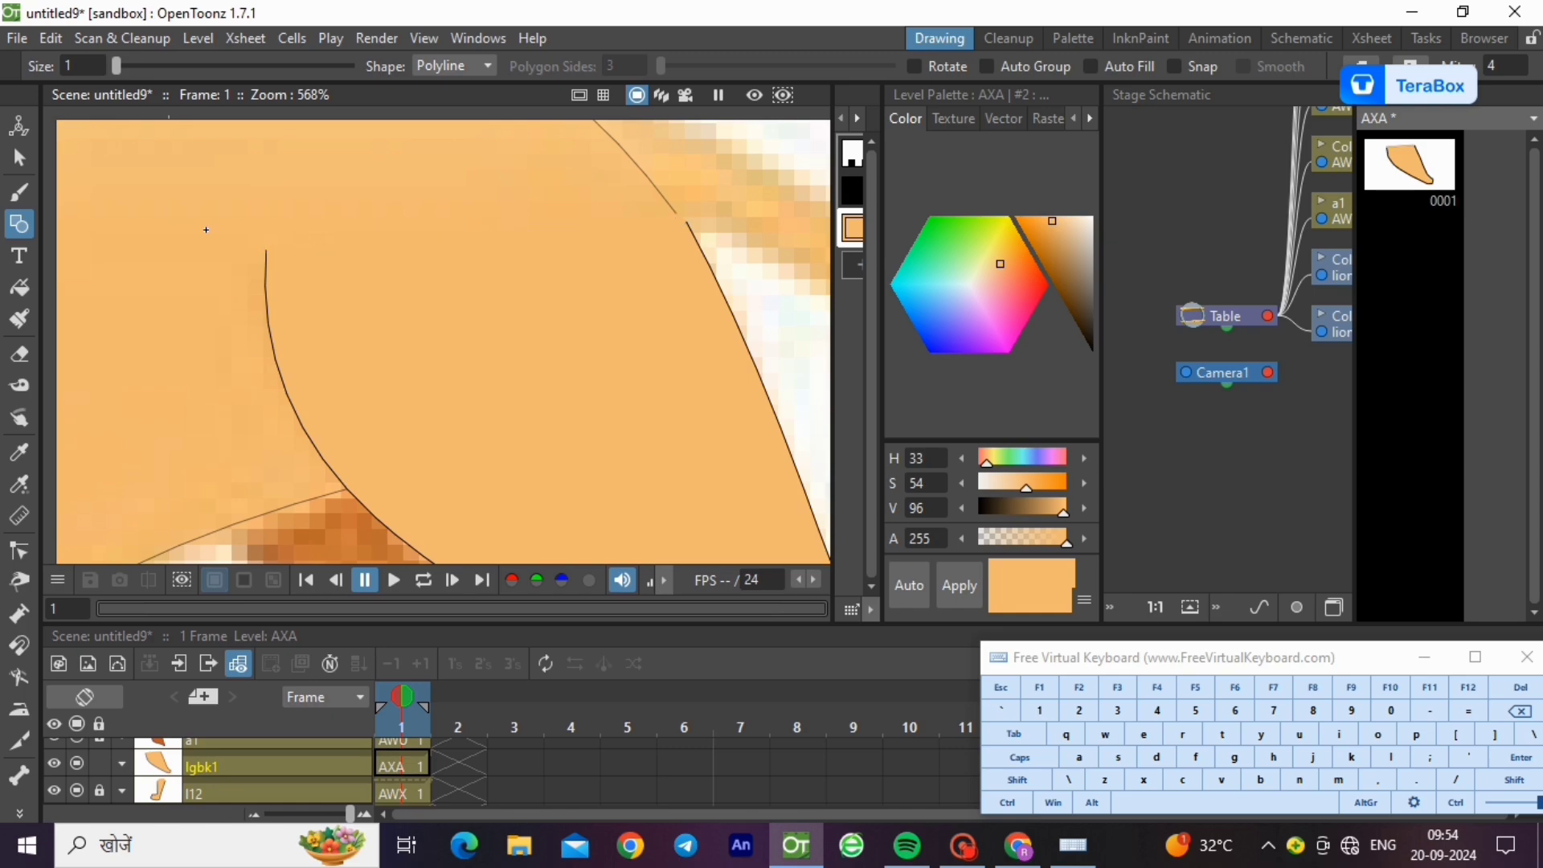
click(19, 552)
click(689, 229)
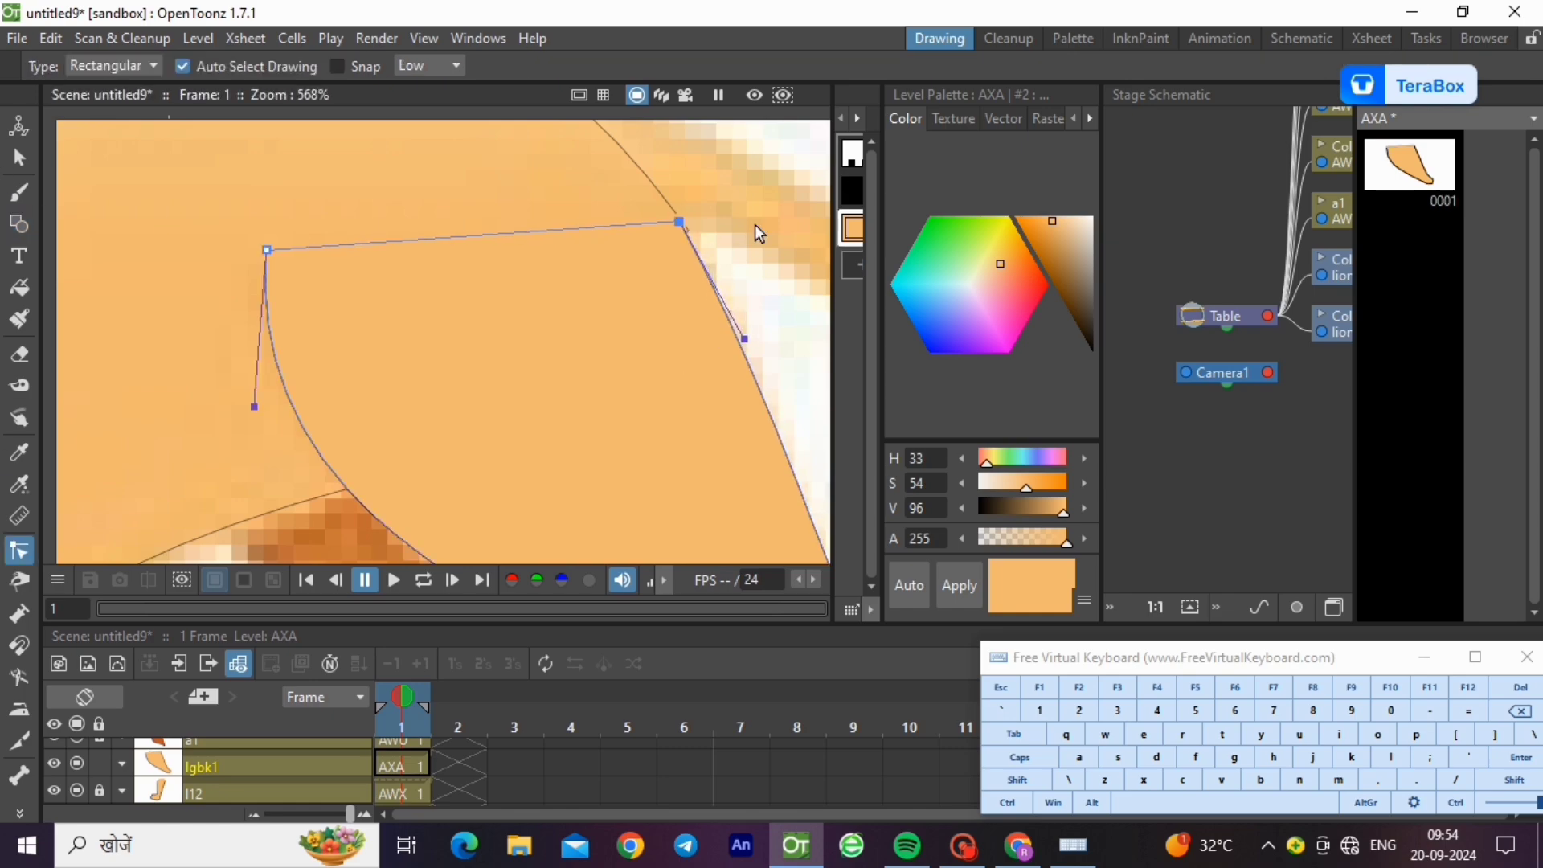
scroll(715, 241, down, 10)
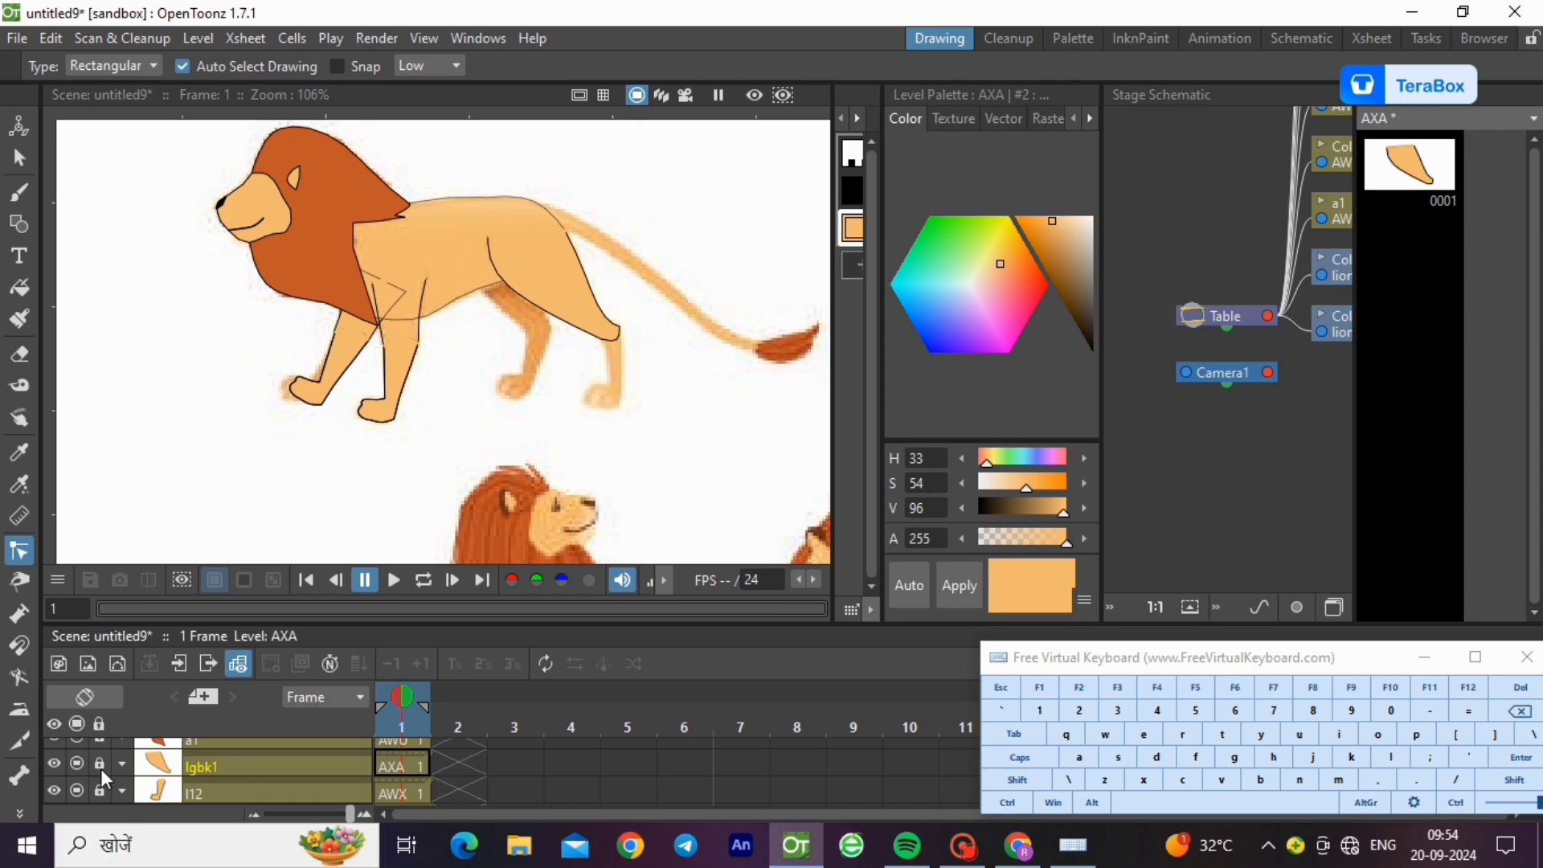
- Create a new vector level between the a1 and lgbk1 columns, and name its column lgbk2
click(198, 38)
mouse_move(244, 74)
click(450, 66)
click(806, 678)
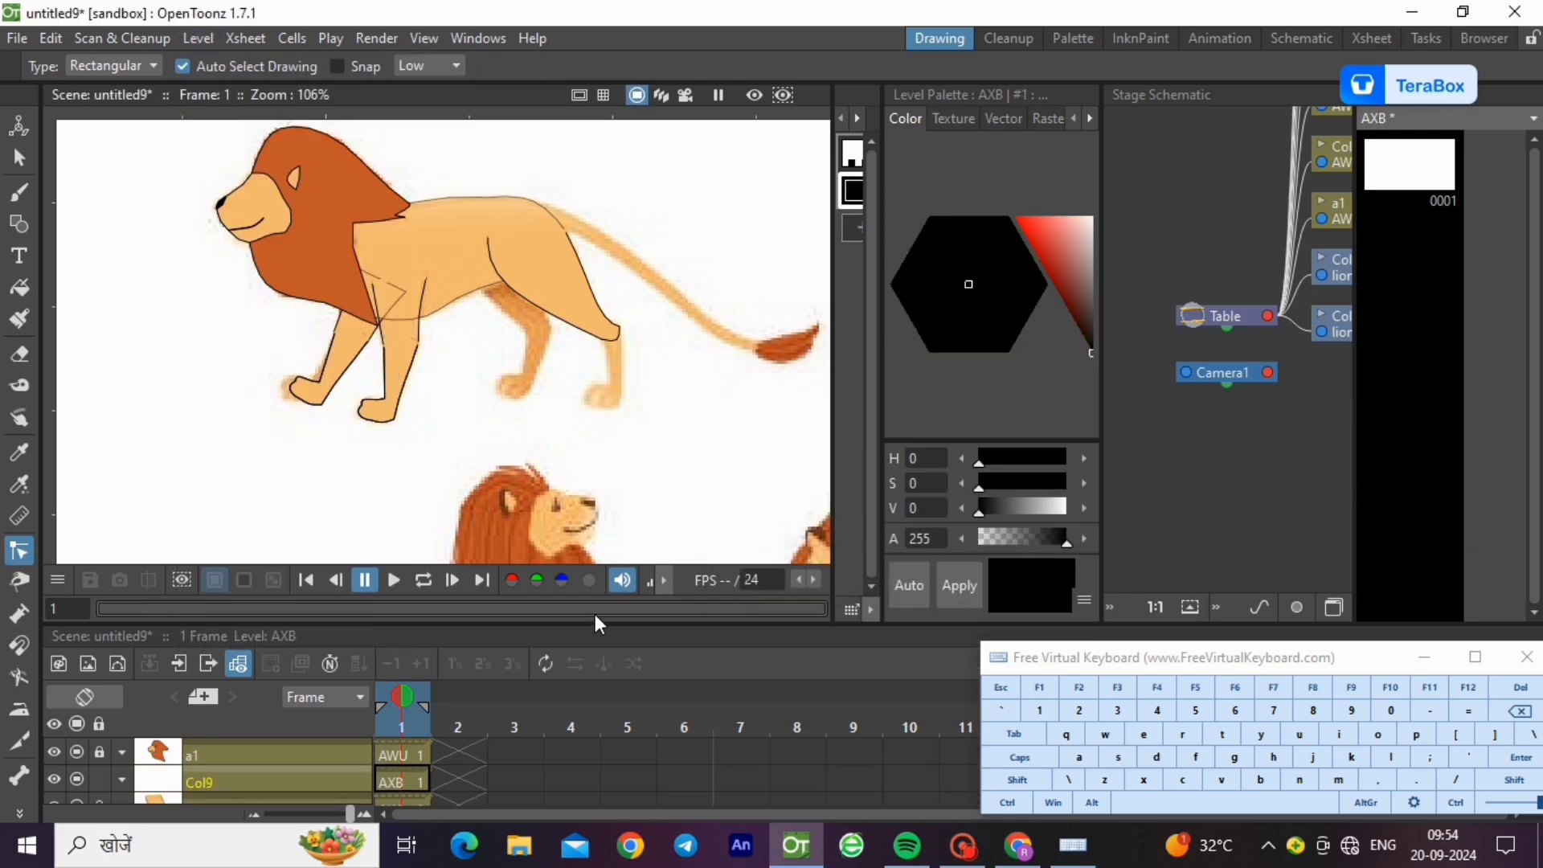
double_click(339, 776)
click(1384, 758)
click(1234, 757)
click(1260, 779)
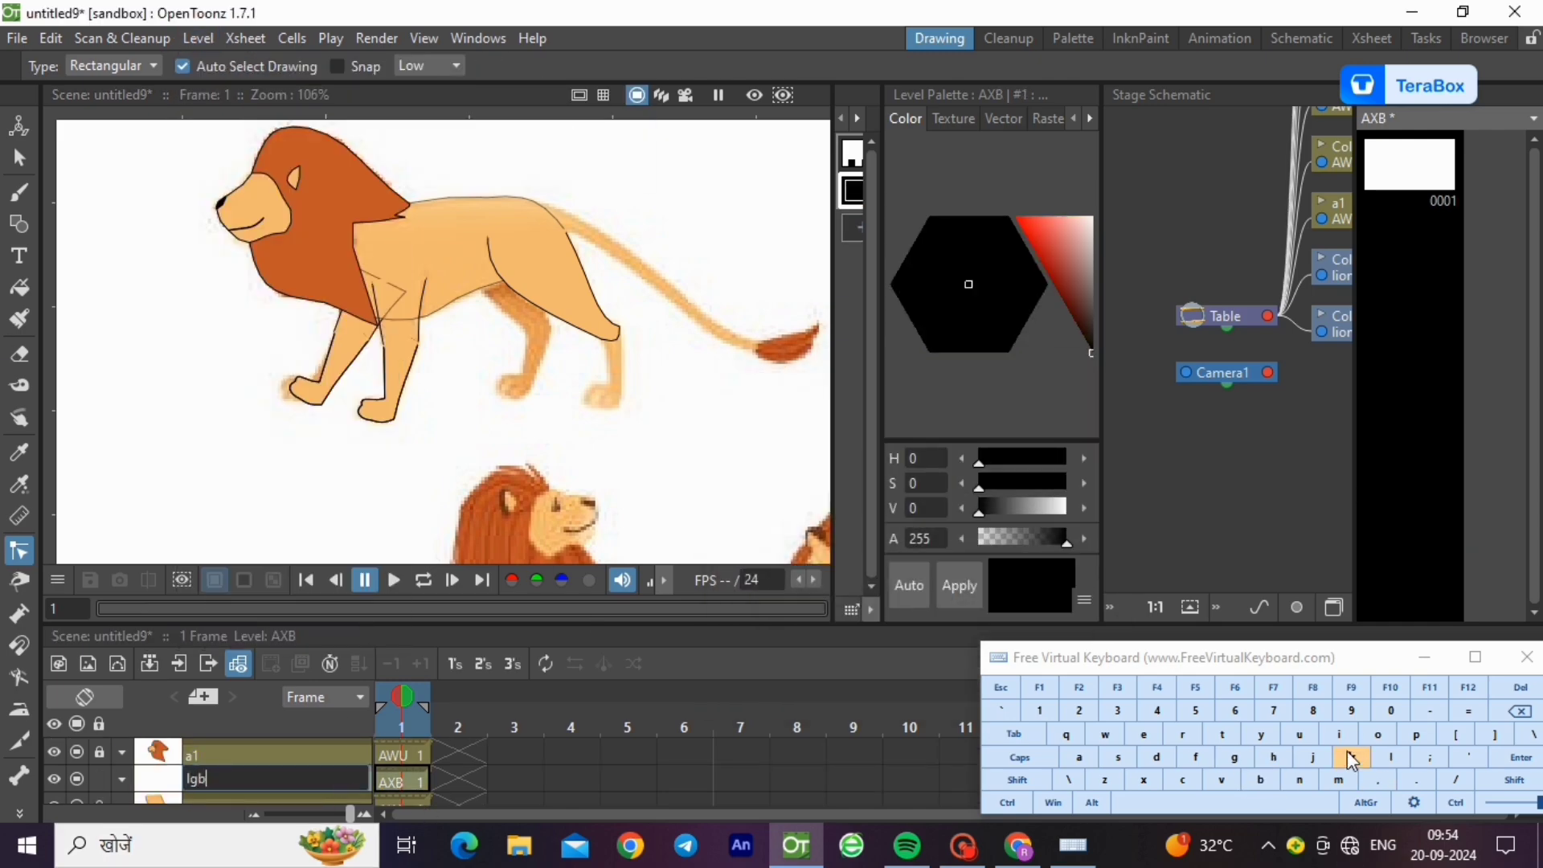
text(k)
click(1079, 711)
click(1522, 757)
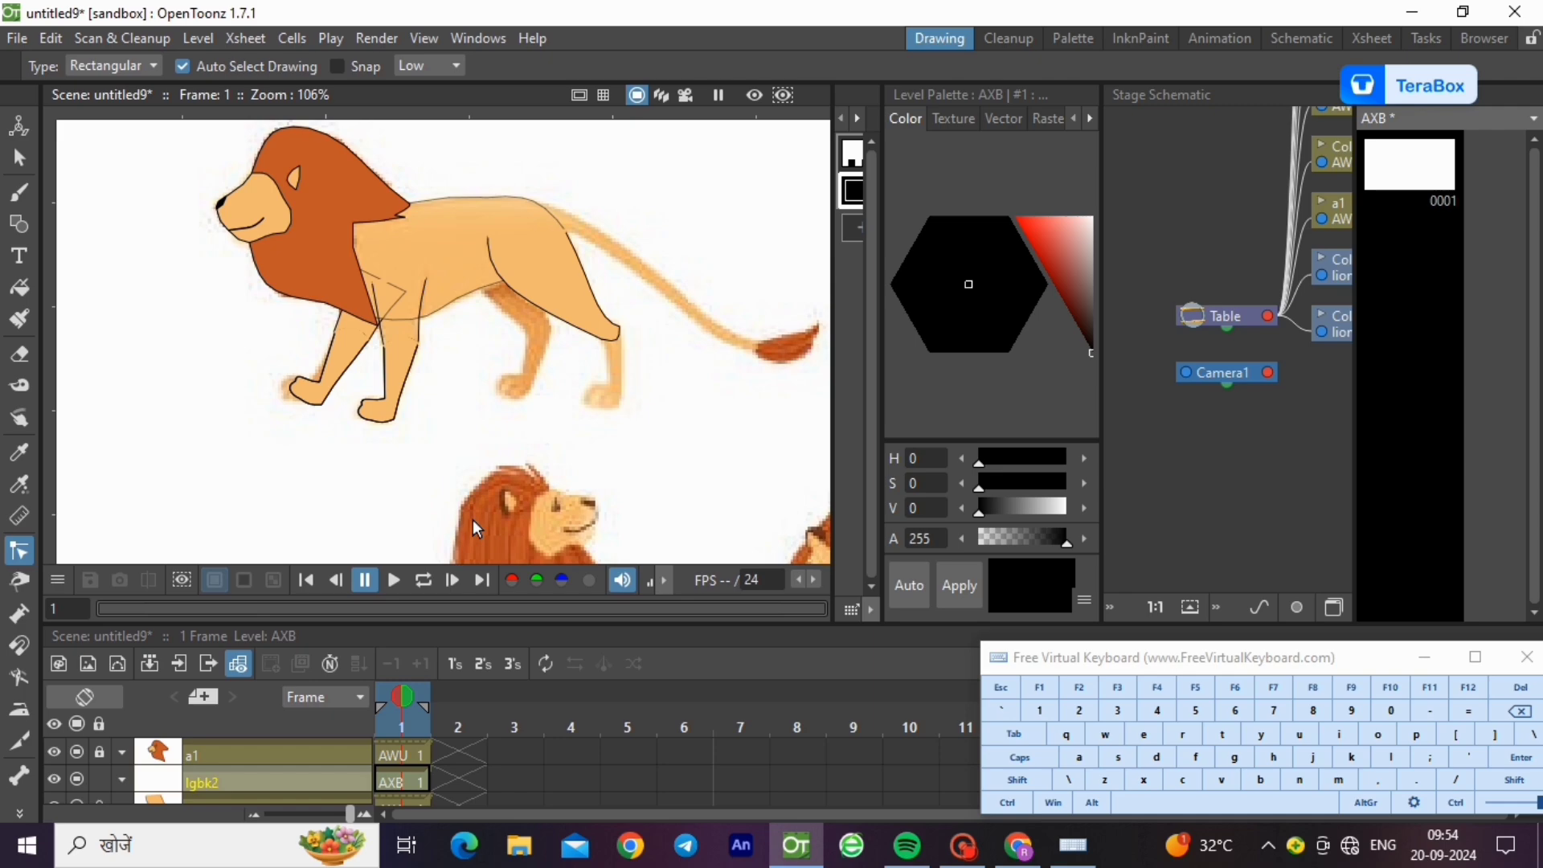
- Trace the near hind lower leg and paw with a closed polyline on lgbk2, and thin its outline
click(19, 223)
scroll(730, 411, up, 7)
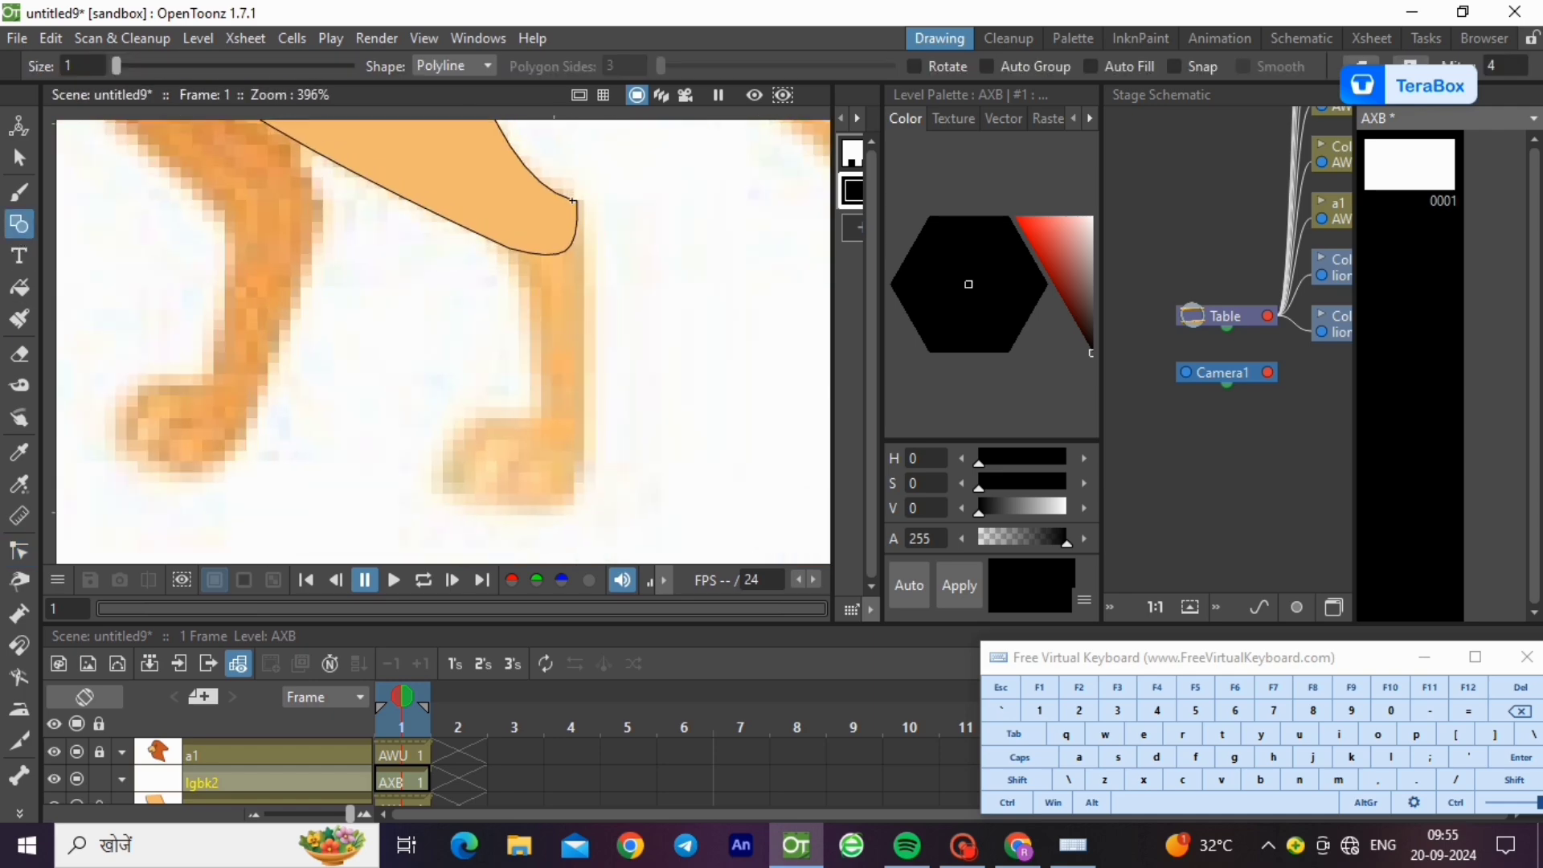
click(587, 465)
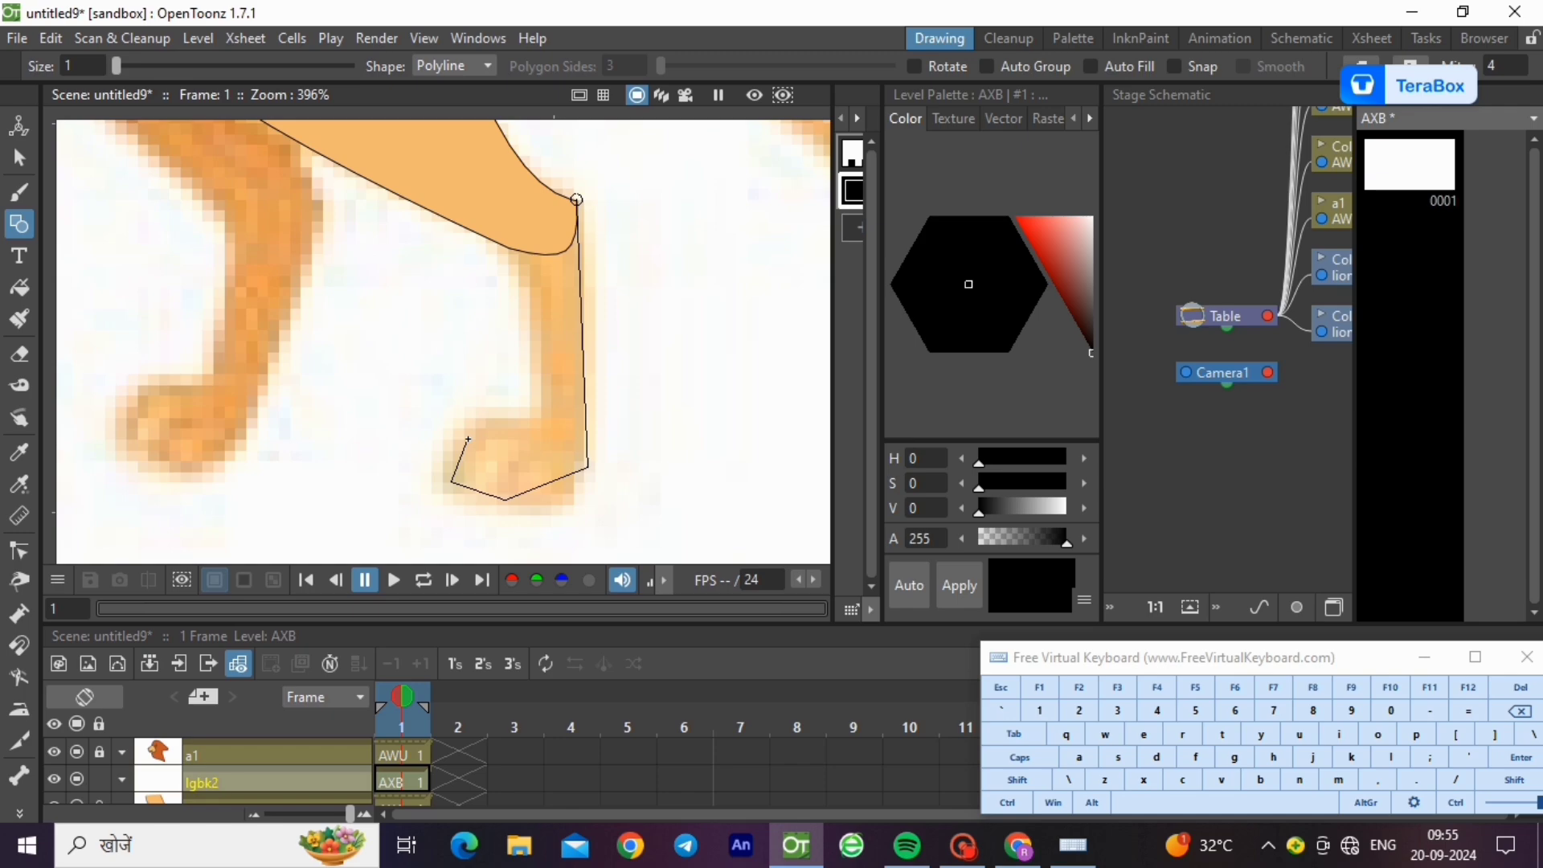
click(538, 416)
click(557, 184)
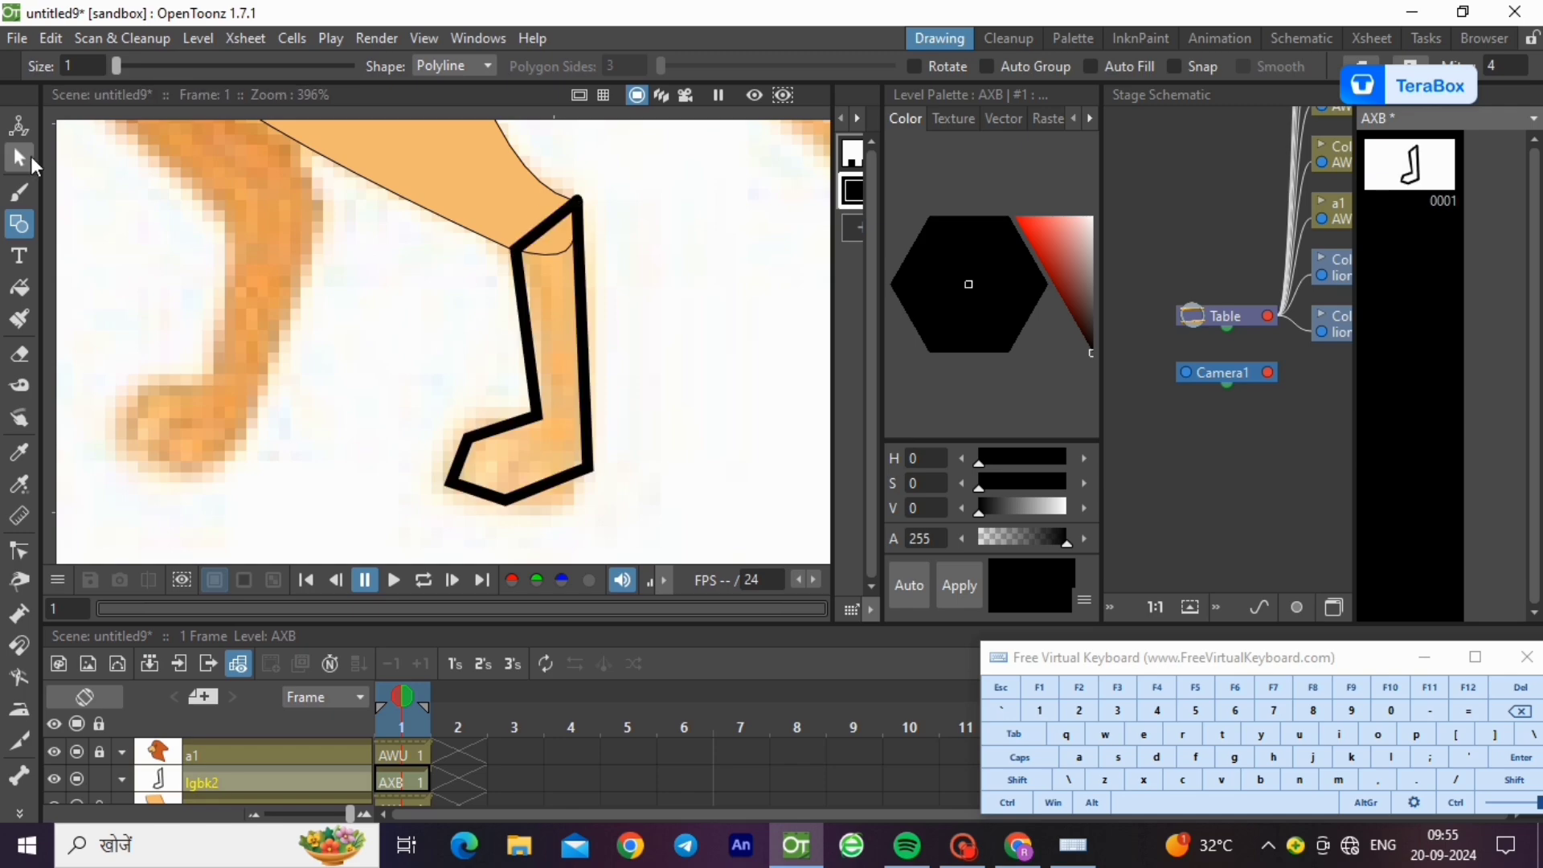
click(30, 155)
click(514, 482)
drag(573, 533, 576, 530)
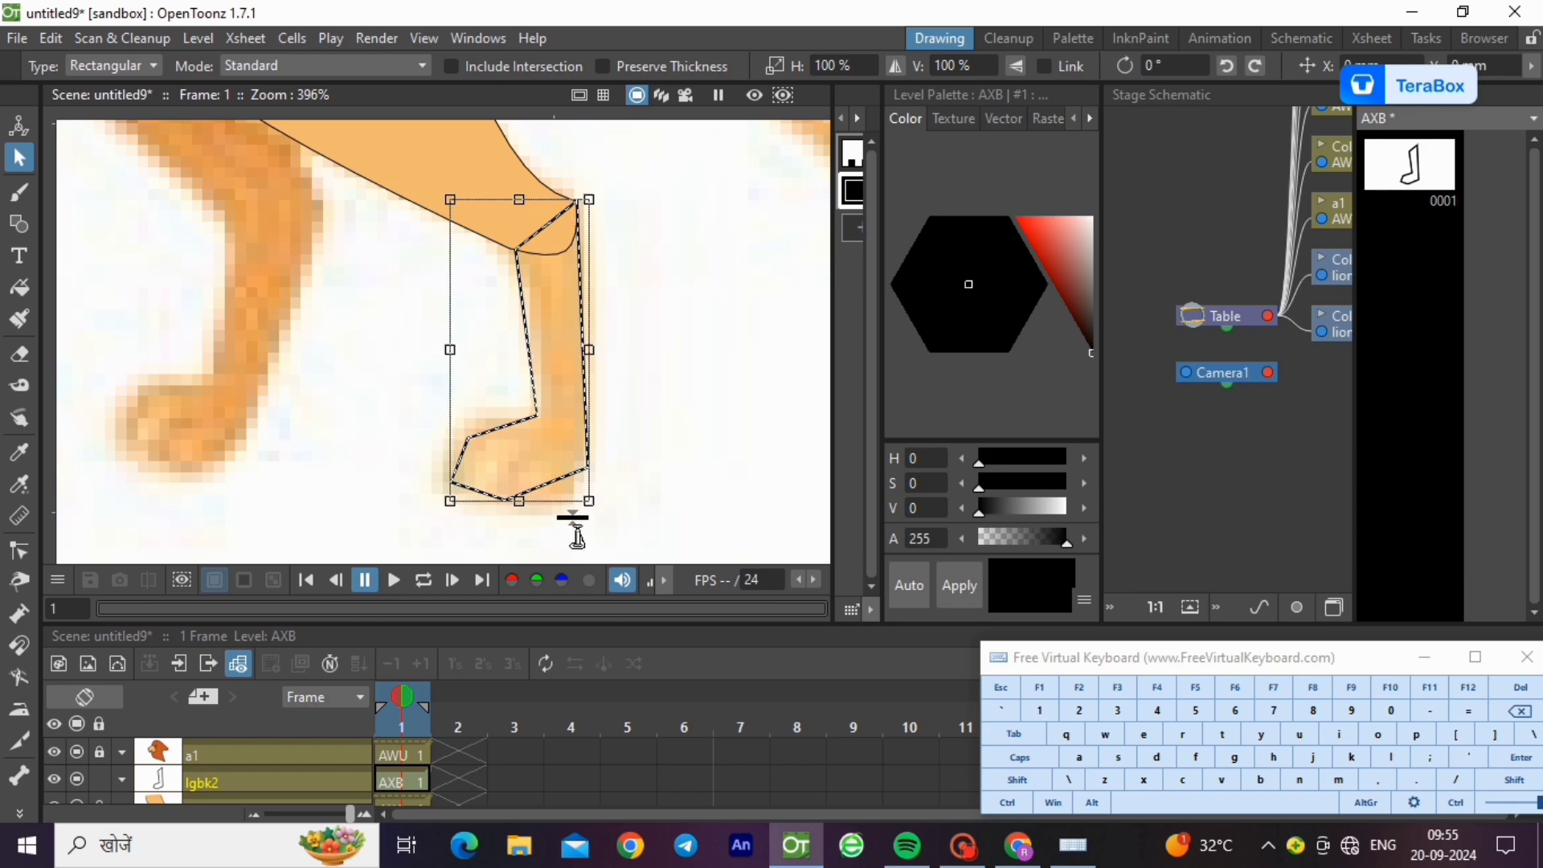
- Round the paw and curve the front and back edges of the lower hind leg to follow the reference
click(19, 551)
click(489, 432)
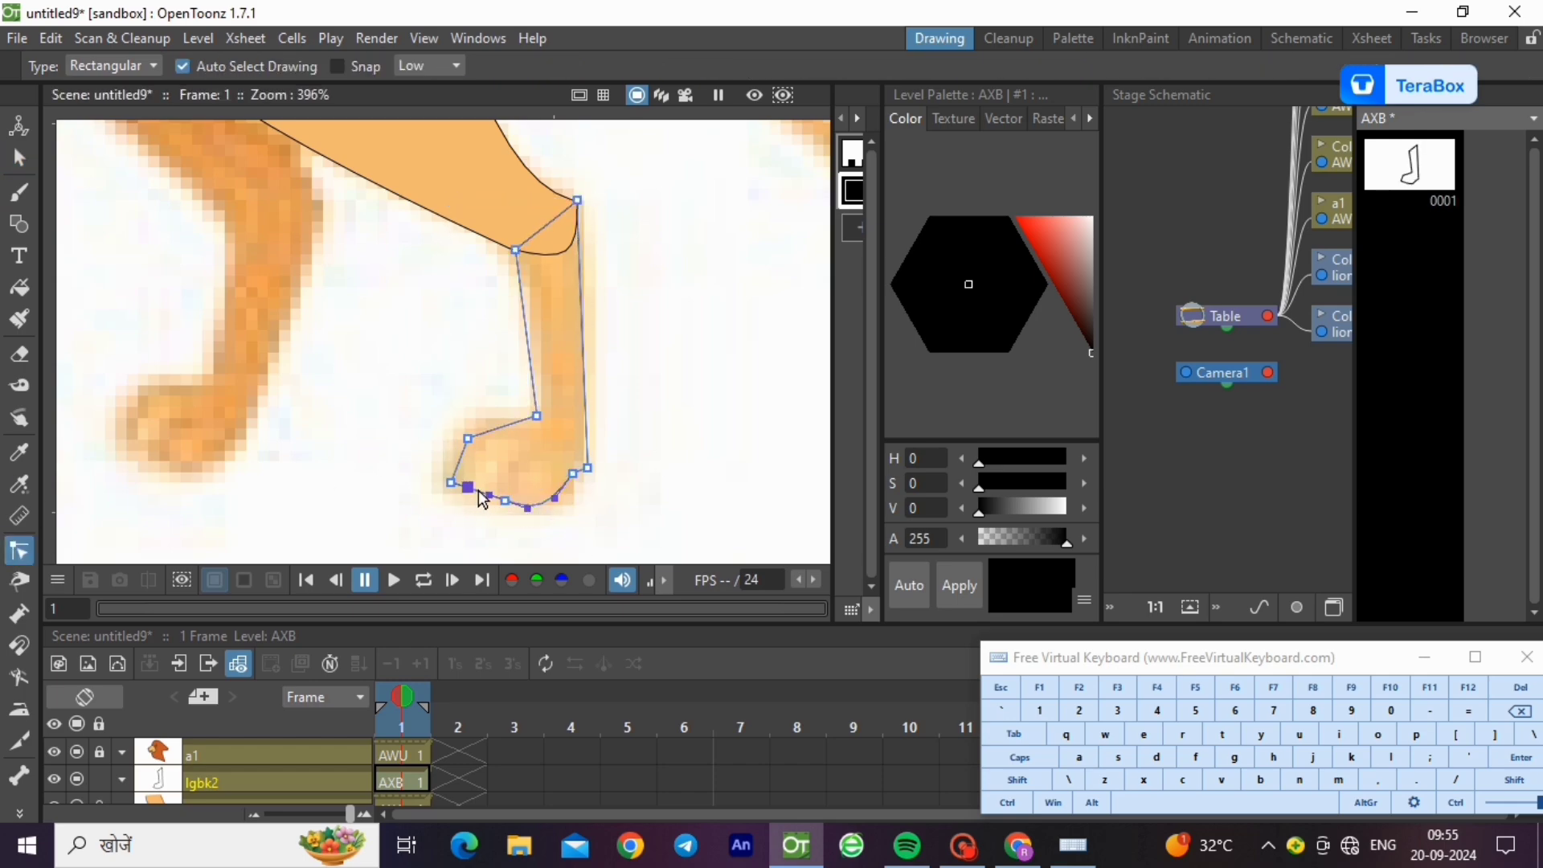
click(481, 496)
click(571, 350)
drag(586, 399, 592, 347)
click(629, 361)
scroll(433, 379, down, 4)
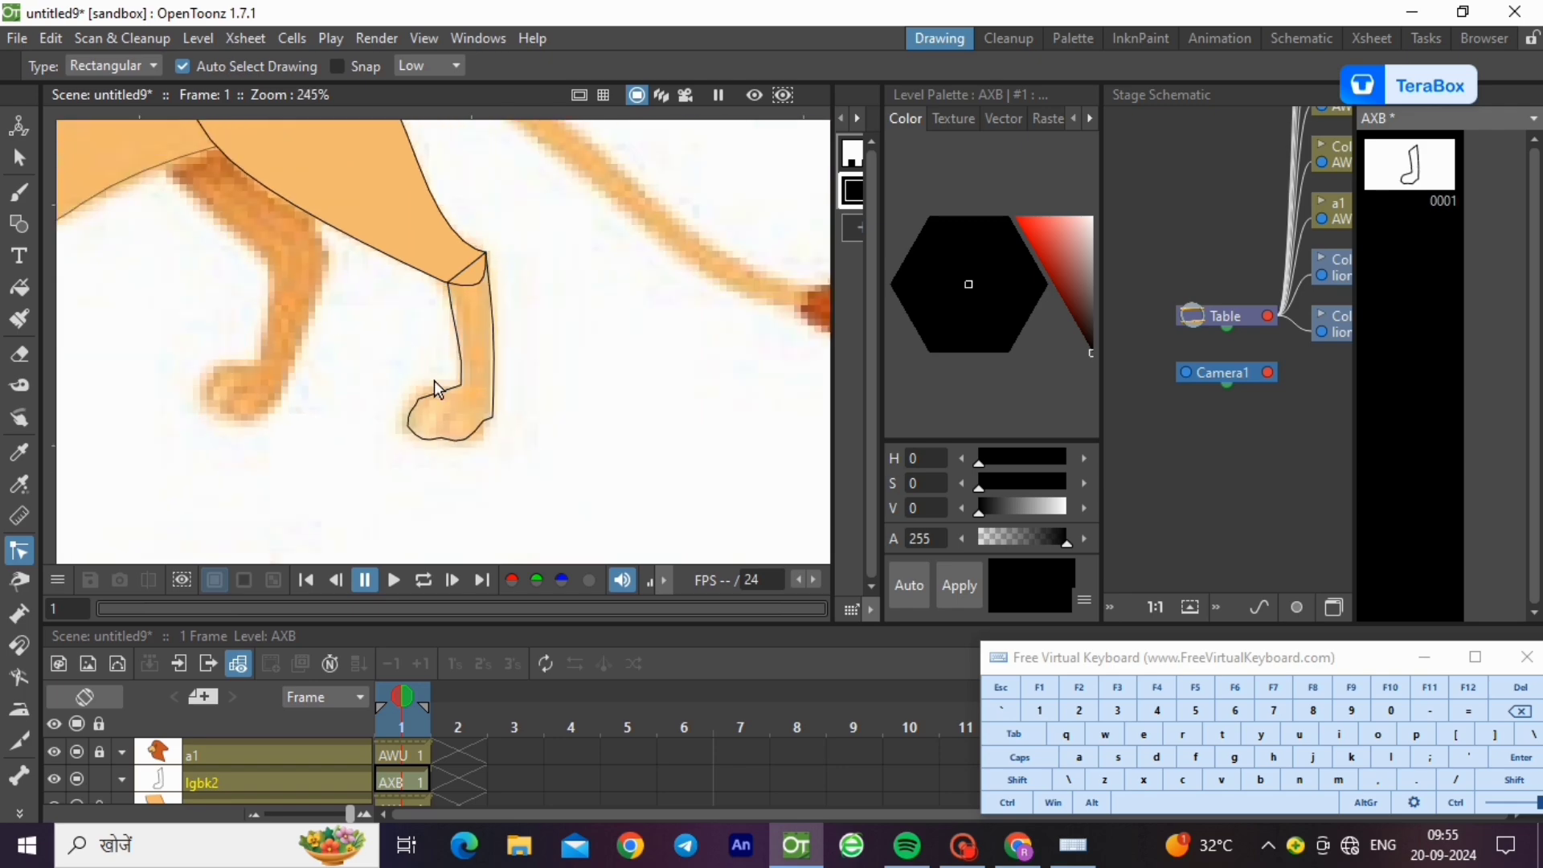
- Paste the light orange style into the lgbk2 palette, and fill the lower hind leg and paw with it
click(852, 228)
right_click(852, 227)
click(855, 300)
click(11, 288)
drag(527, 243, 172, 467)
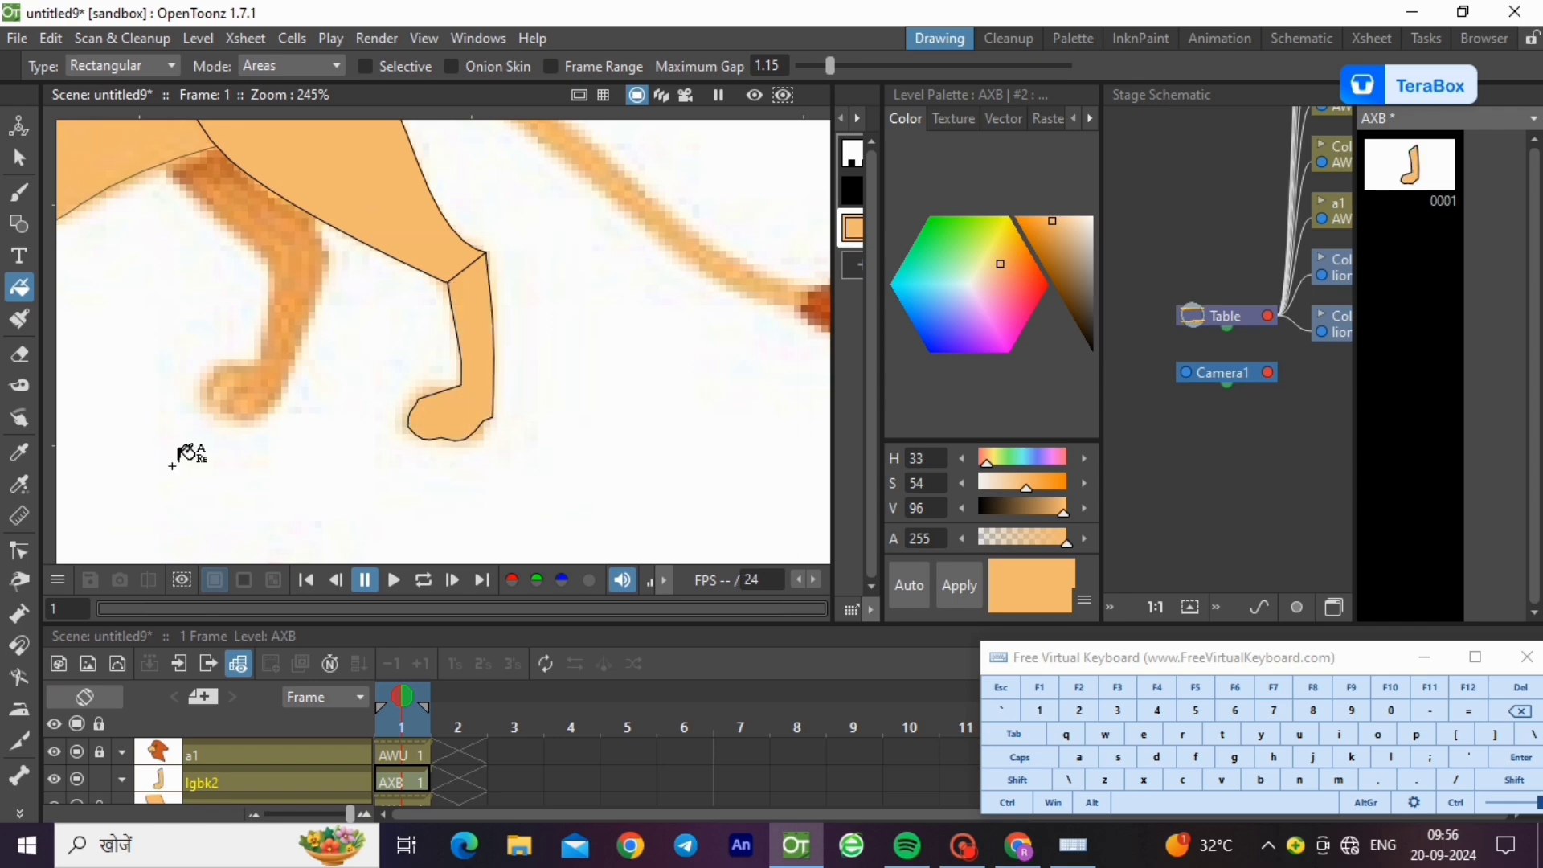
- Curve the top edge of the lower hind leg upward where it overlaps the thigh
scroll(392, 278, up, 3)
key(c)
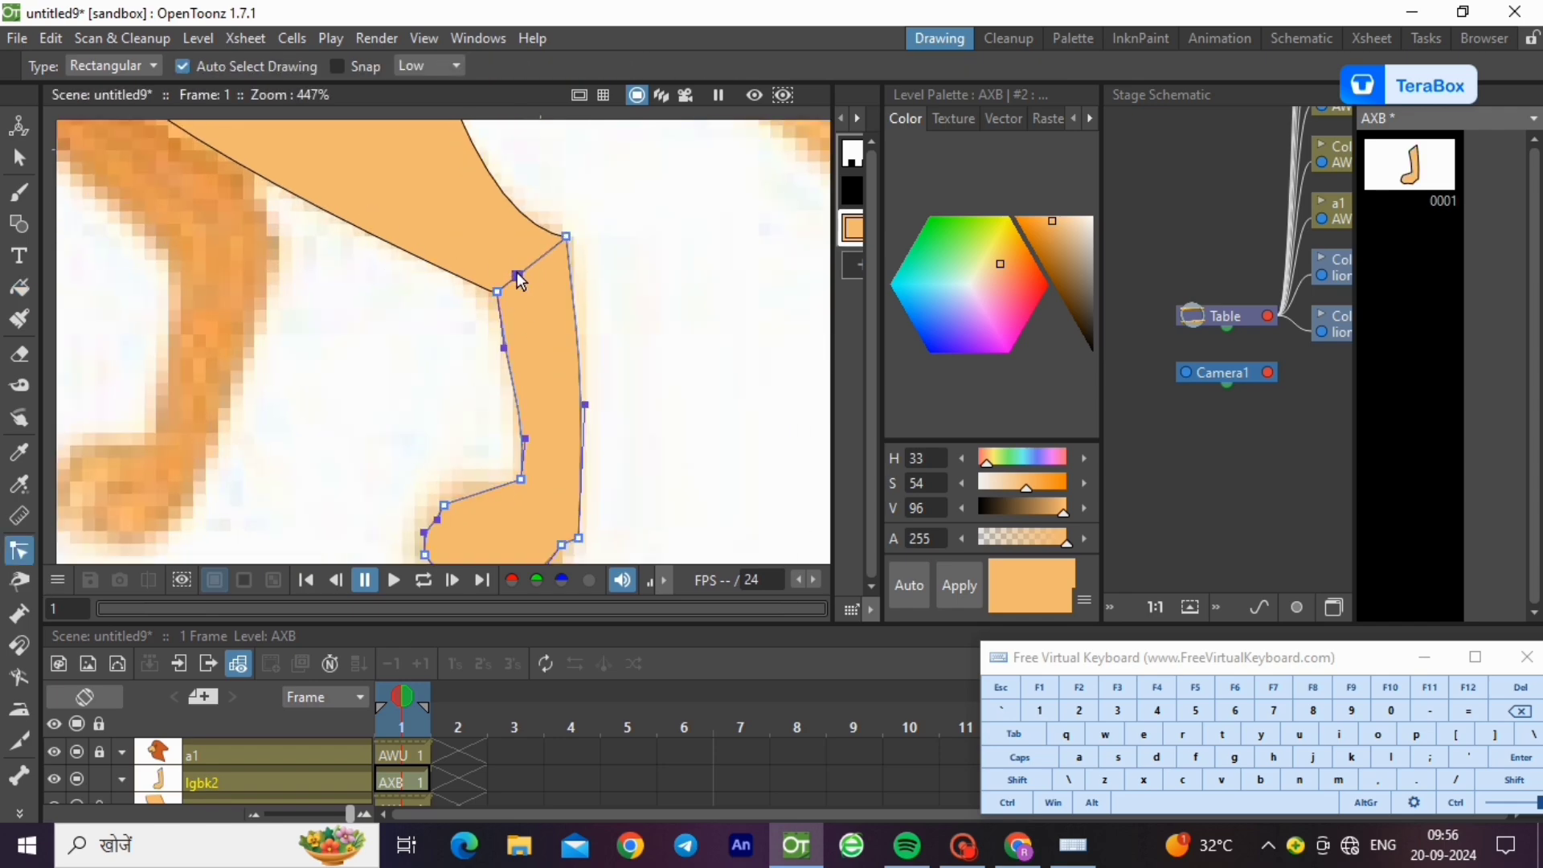
click(597, 286)
scroll(554, 209, up, 8)
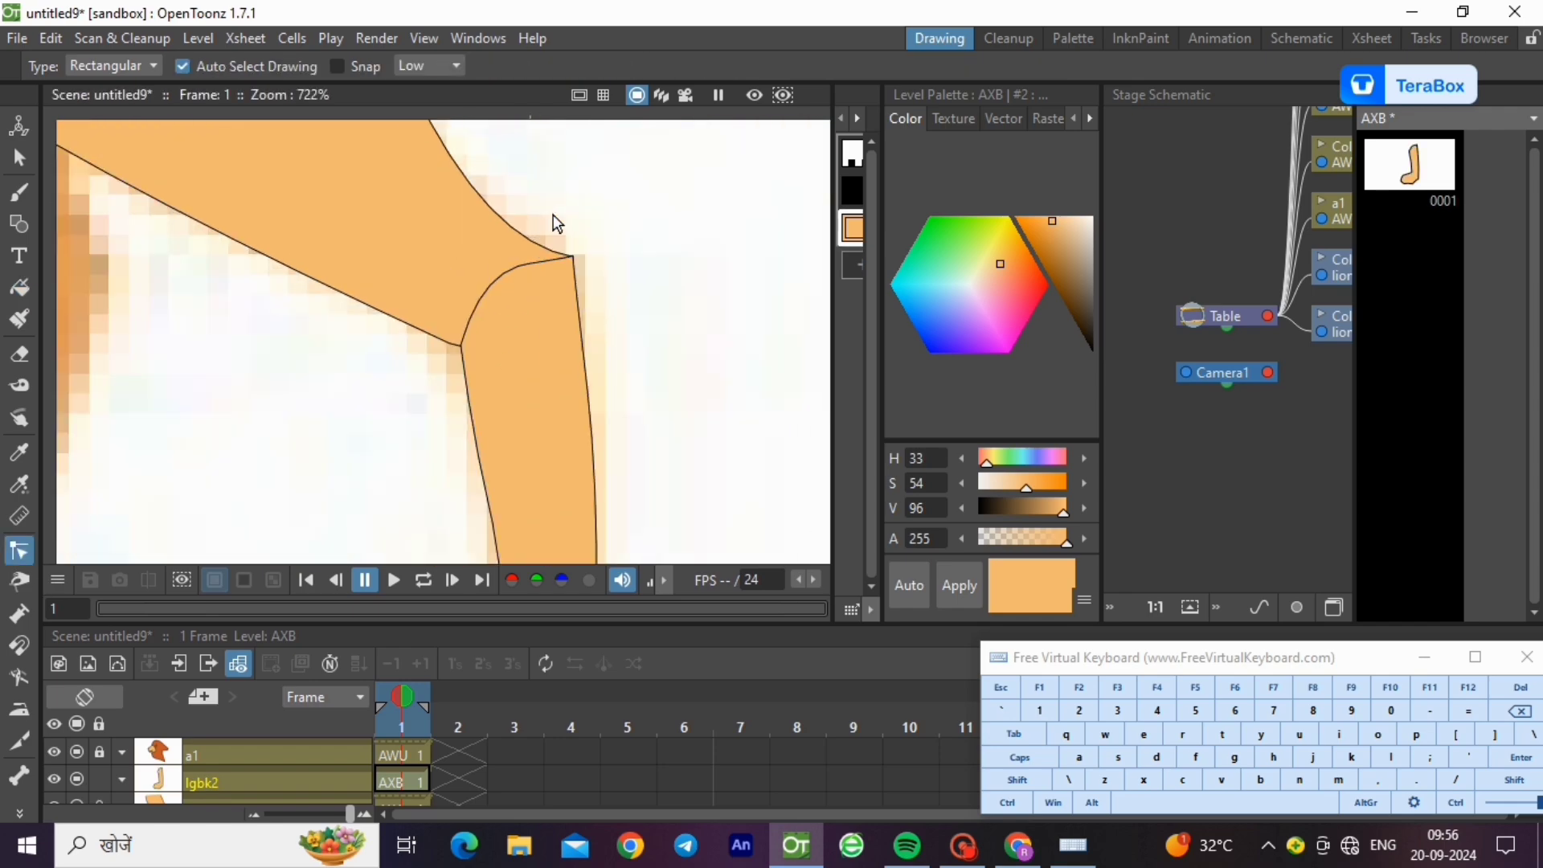
- Draw a straight light orange line between the two top corners of the lower hind leg on lgbk2, and thin it
click(17, 231)
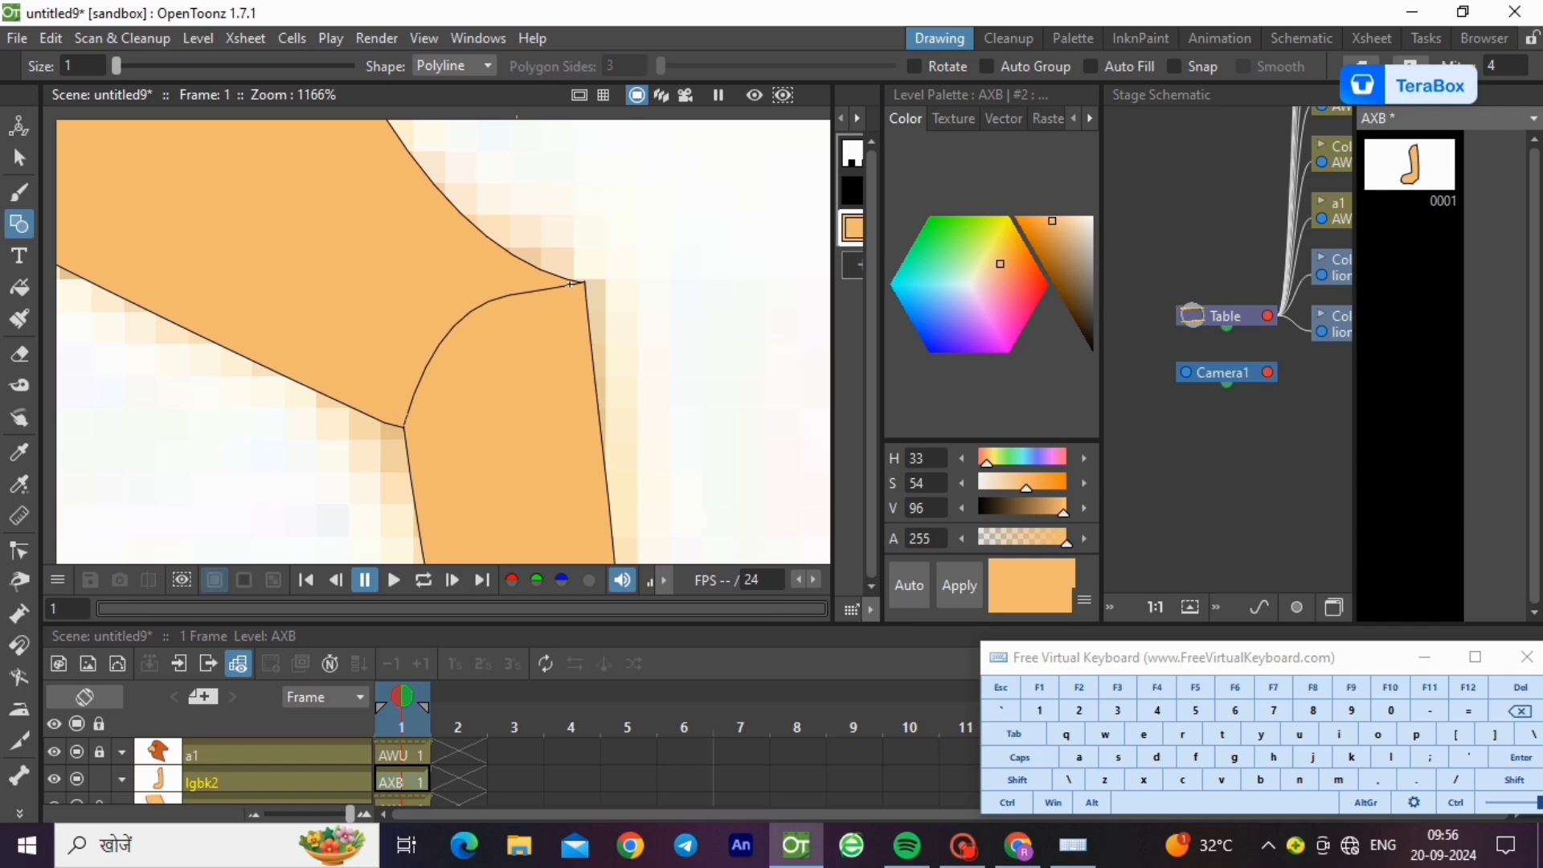
double_click(570, 284)
click(19, 159)
click(473, 358)
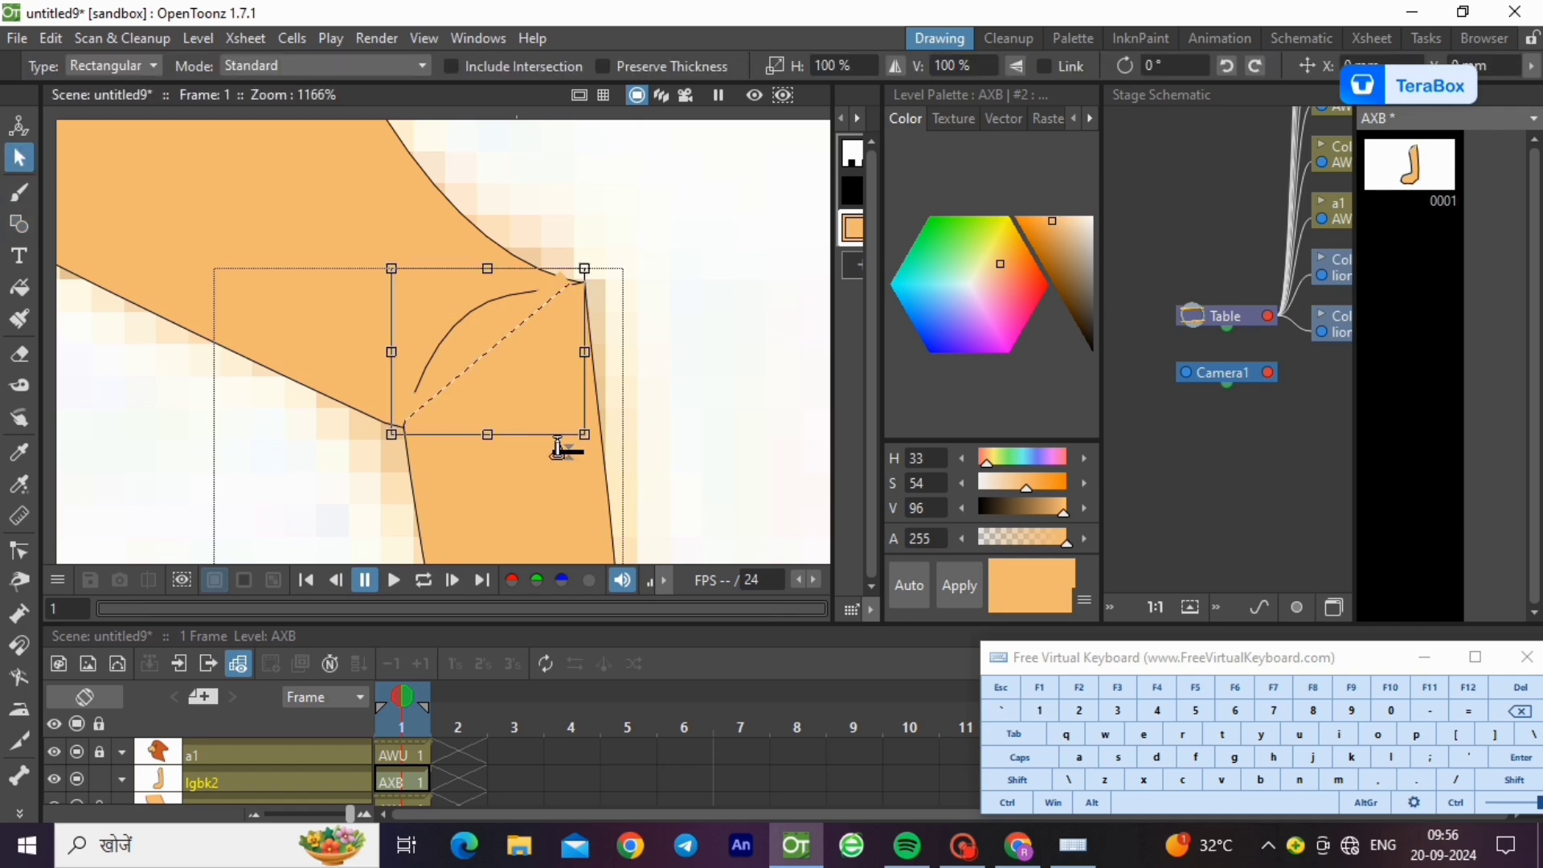
drag(564, 445, 553, 463)
click(546, 471)
- Curve the light orange line along the lower leg's top edge so it covers the black seam at the joint
click(18, 553)
click(468, 374)
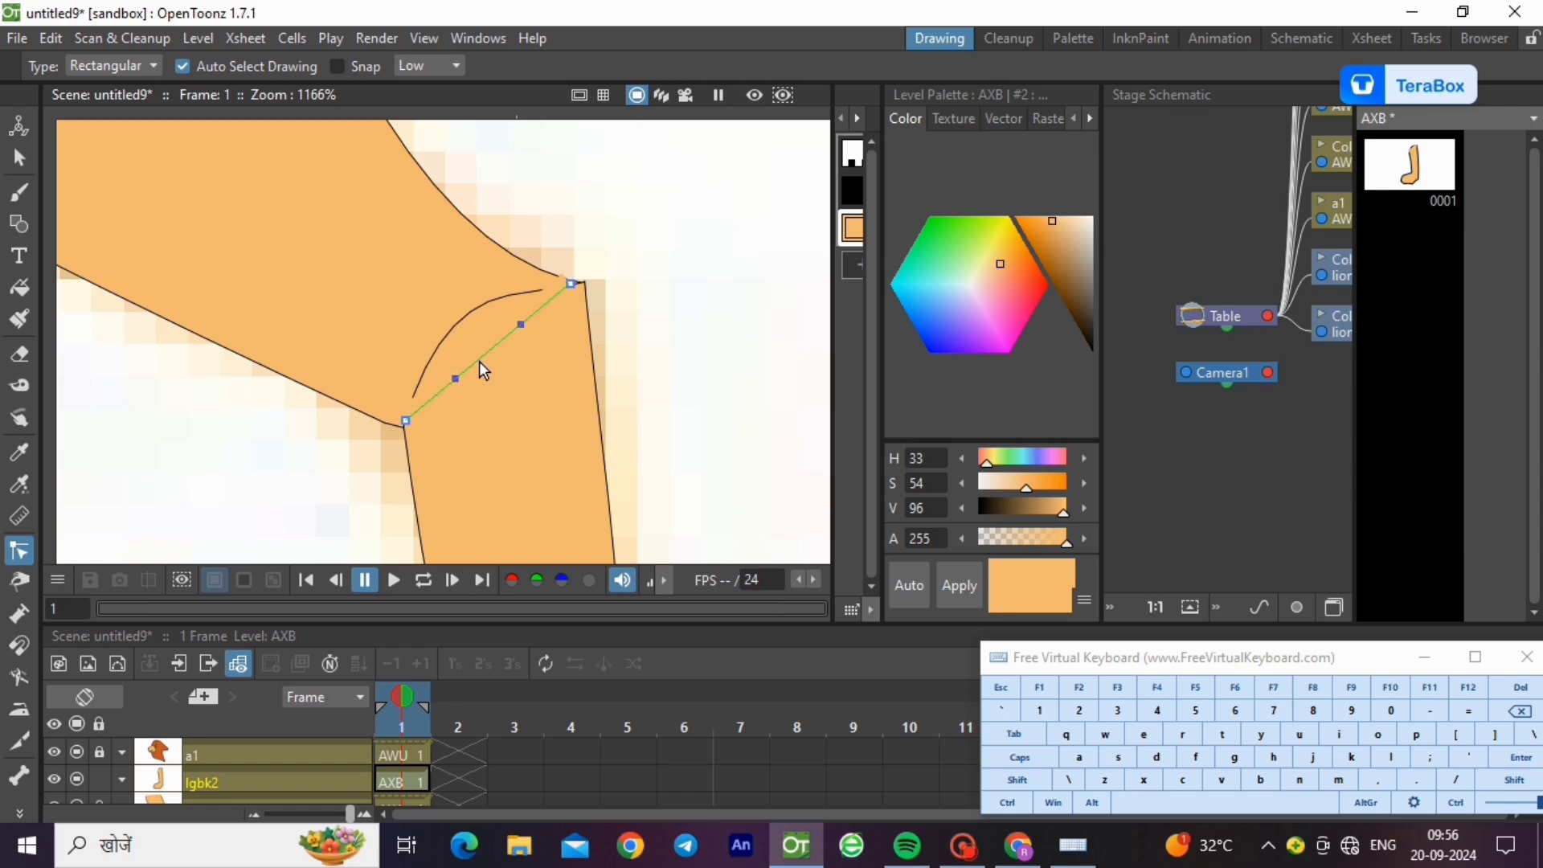
drag(479, 360, 450, 326)
scroll(206, 447, down, 6)
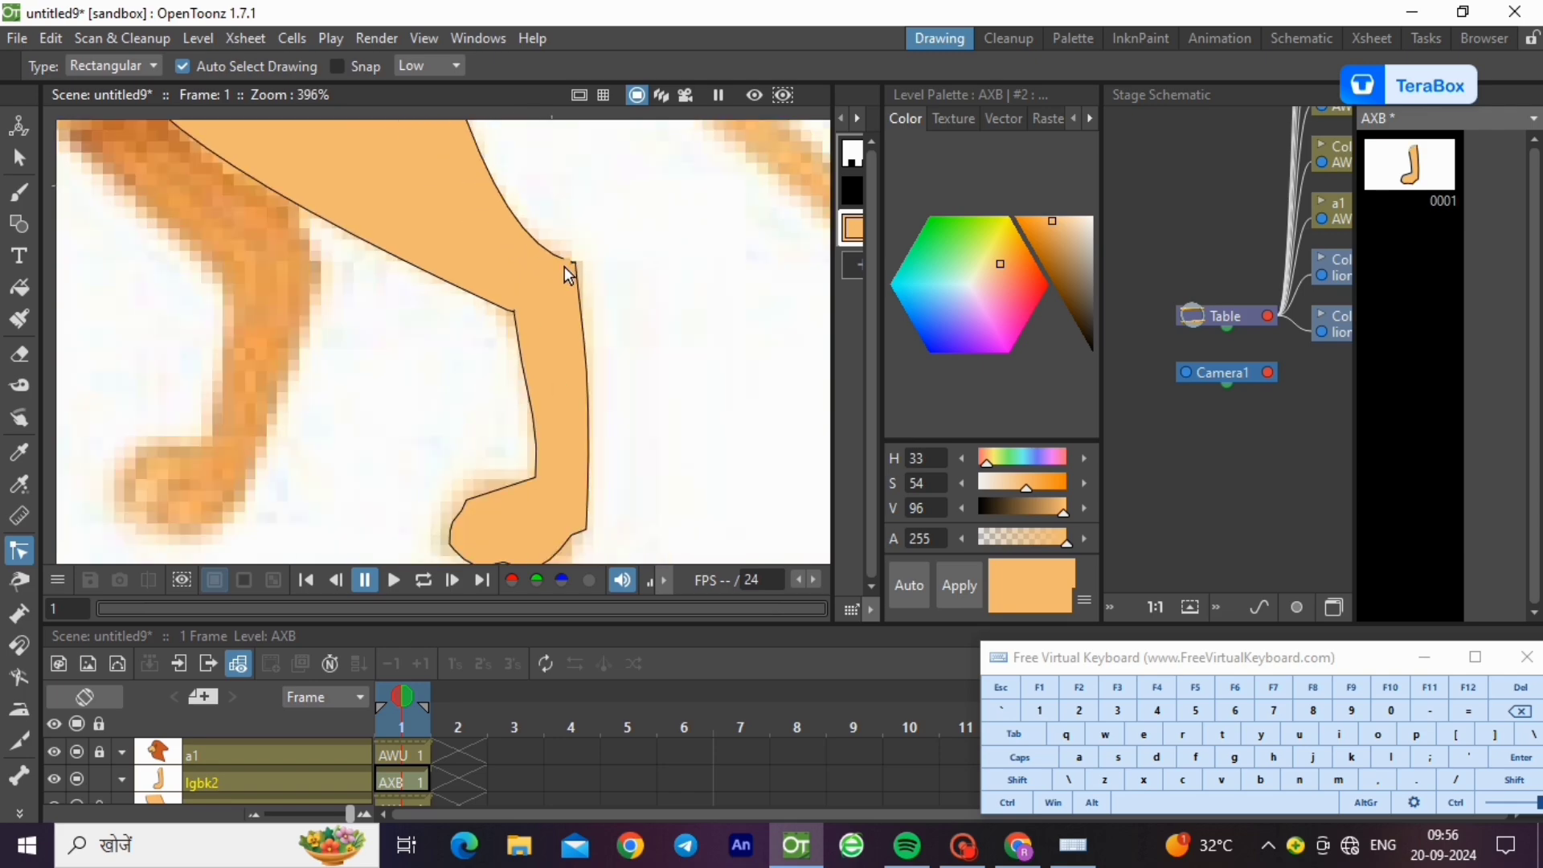
scroll(228, 793, down, 1)
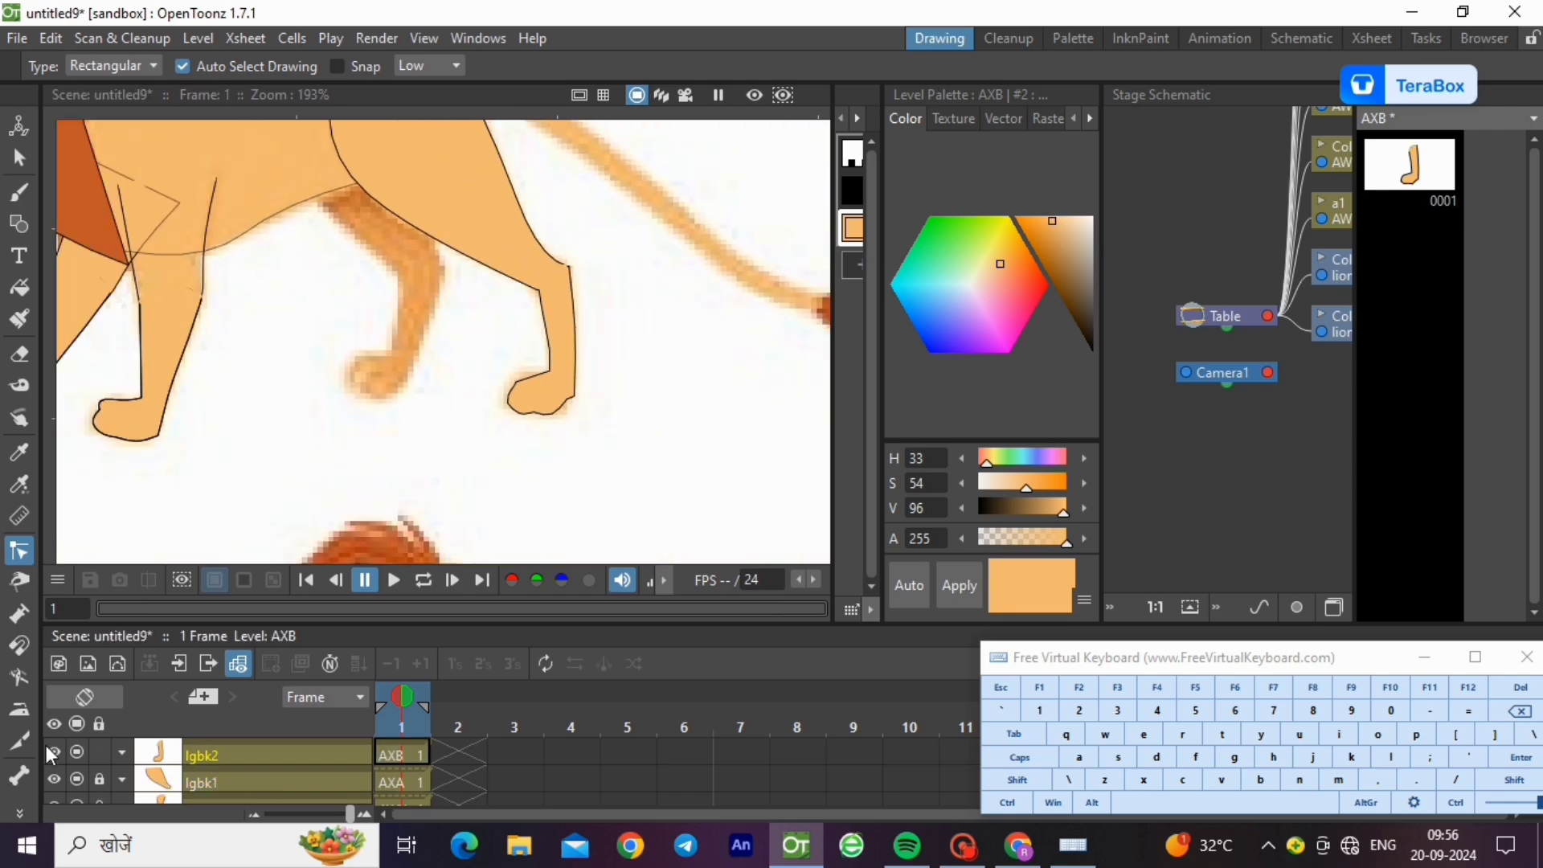
- Lock lgbk2, unlock lgbk1, and copy the thigh drawing from lgbk1
click(99, 753)
click(100, 779)
click(19, 157)
scroll(550, 490, down, 3)
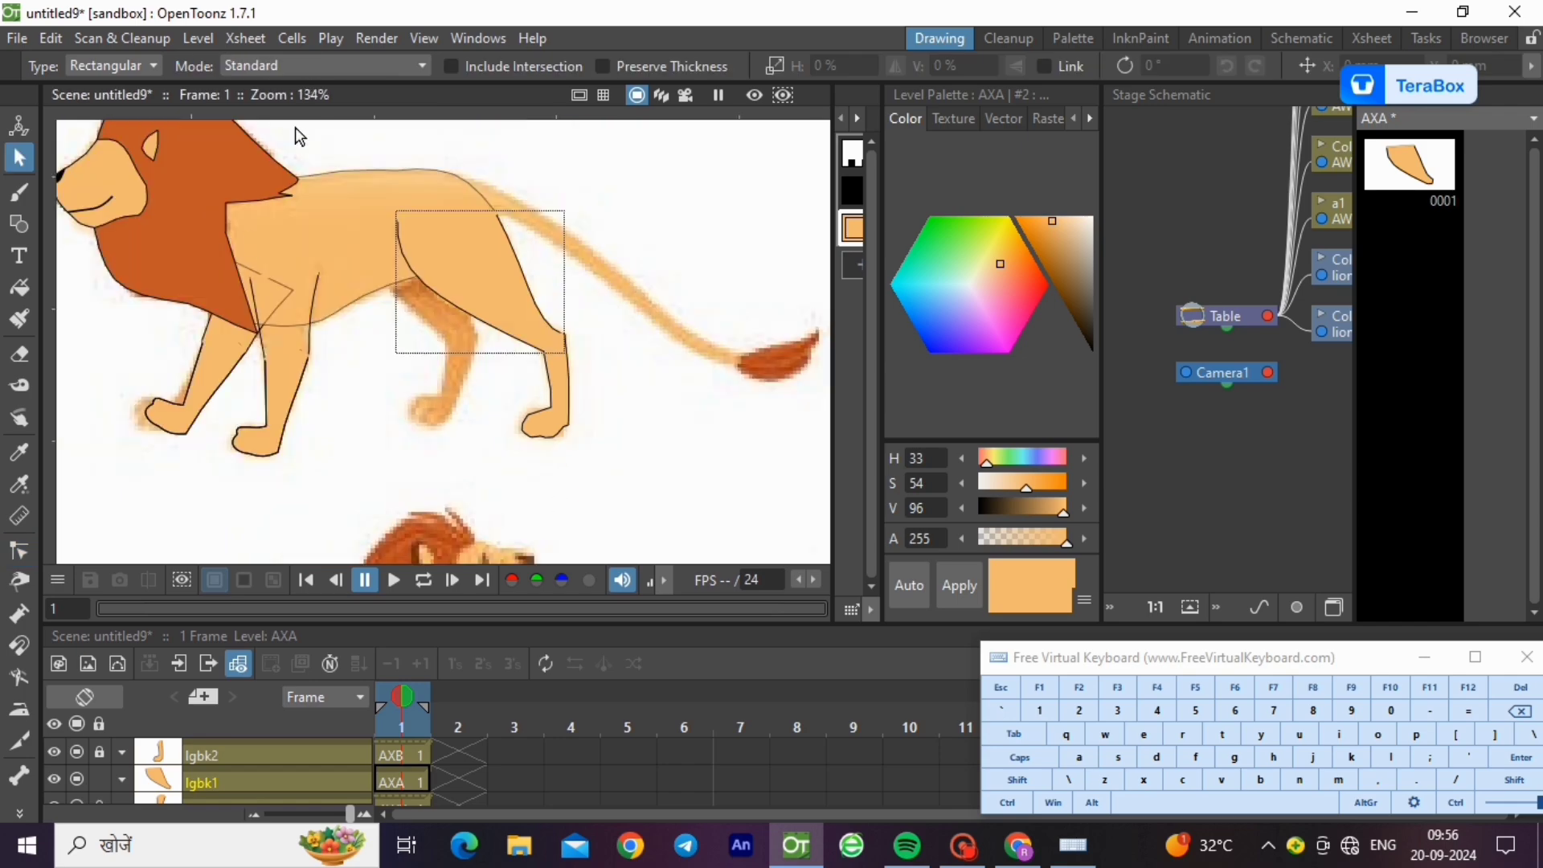
drag(295, 129, 620, 434)
click(1007, 803)
click(1184, 780)
click(635, 482)
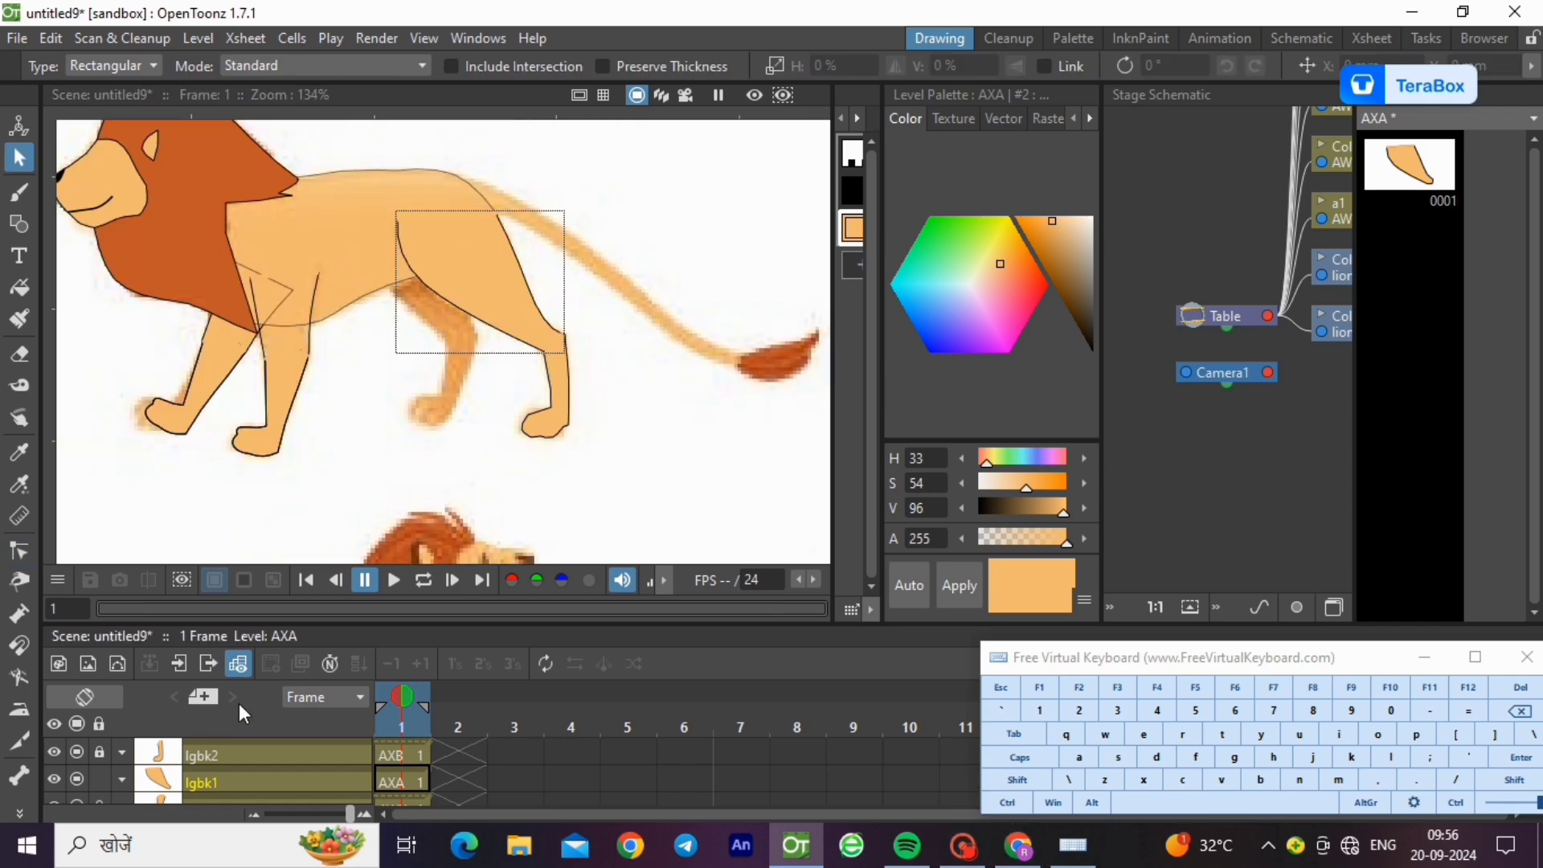
- Create a new vector level next to the lion reference column Col2, and rename its column lg221
scroll(241, 795, down, 2)
click(384, 795)
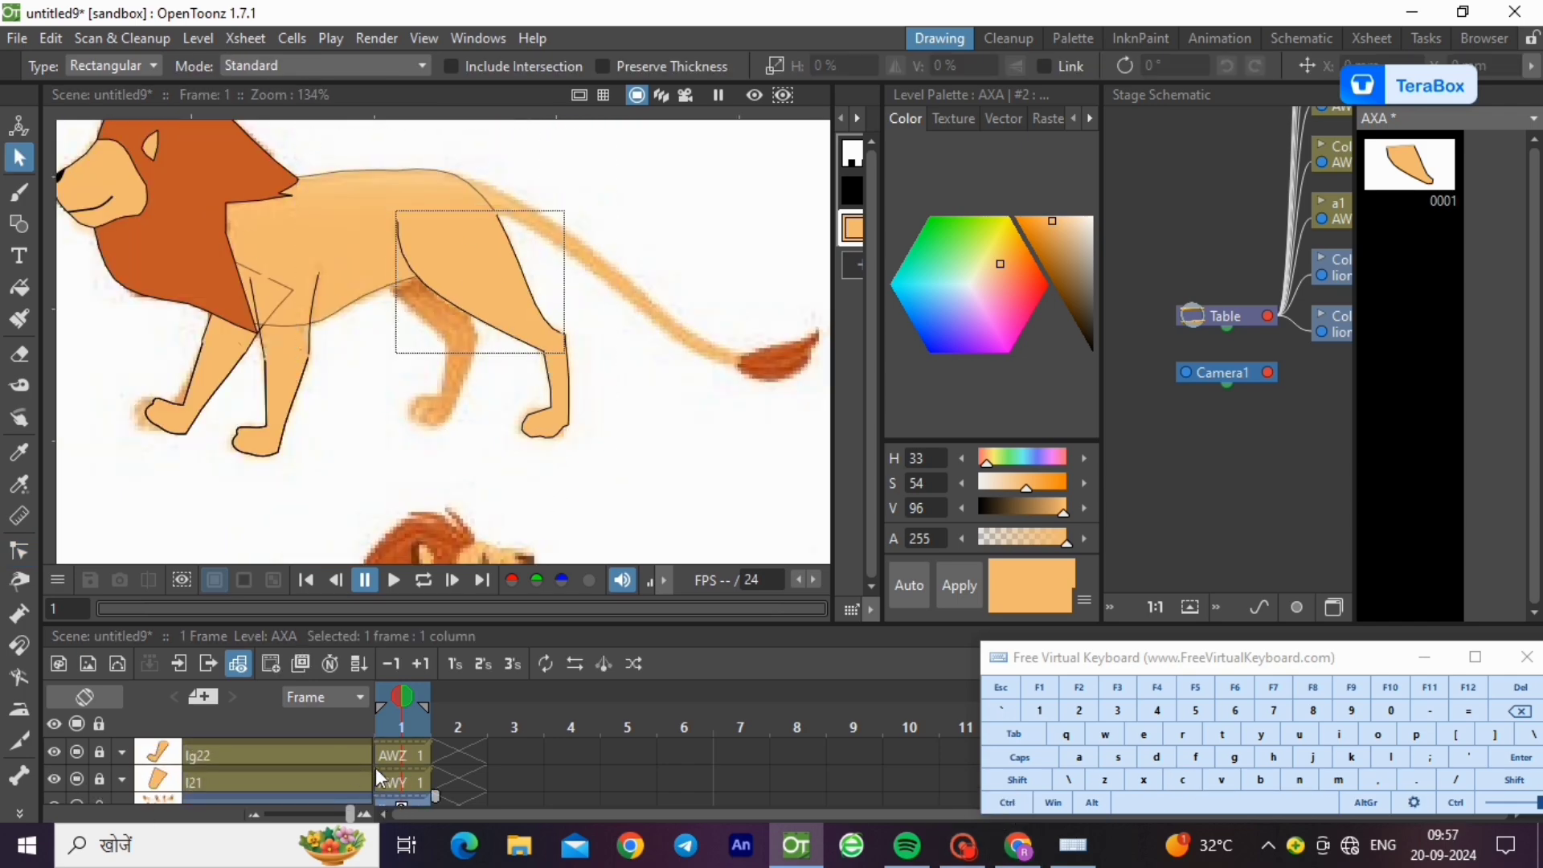
click(413, 799)
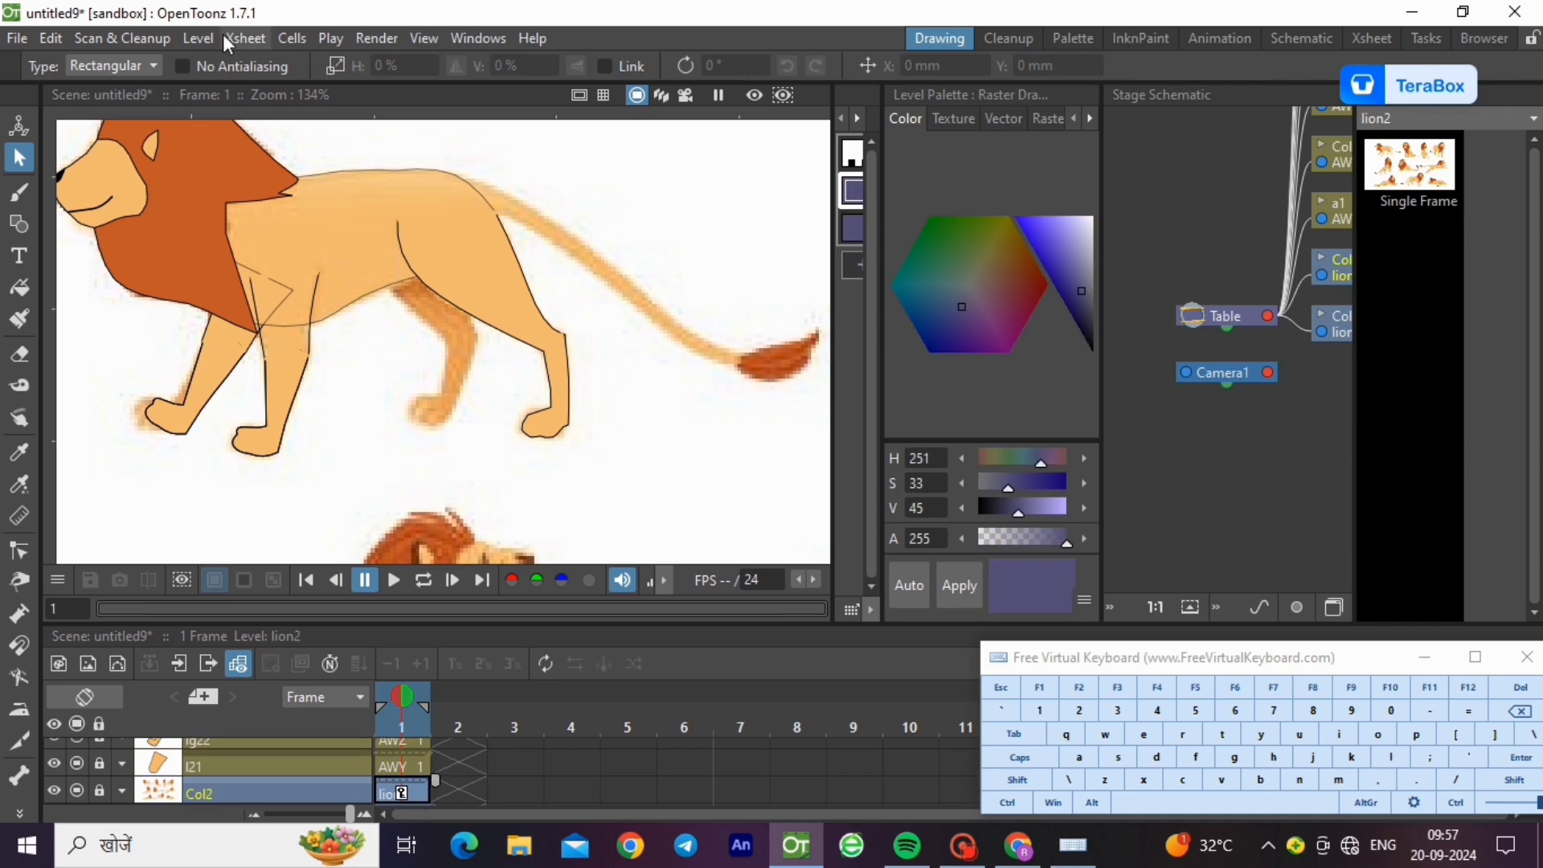
click(204, 38)
mouse_move(224, 62)
click(463, 62)
click(808, 680)
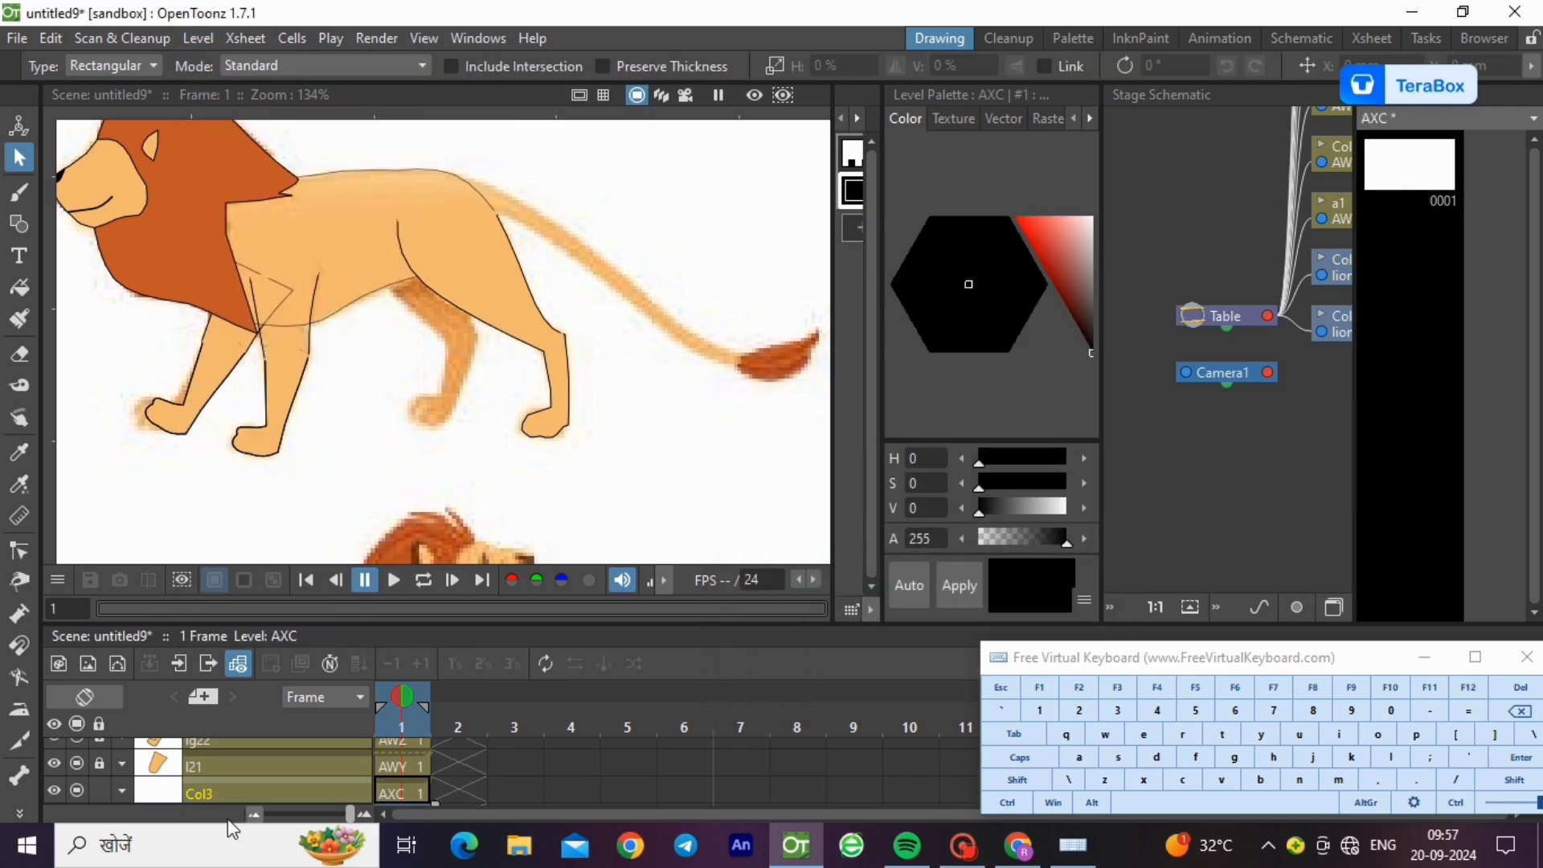
click(1229, 760)
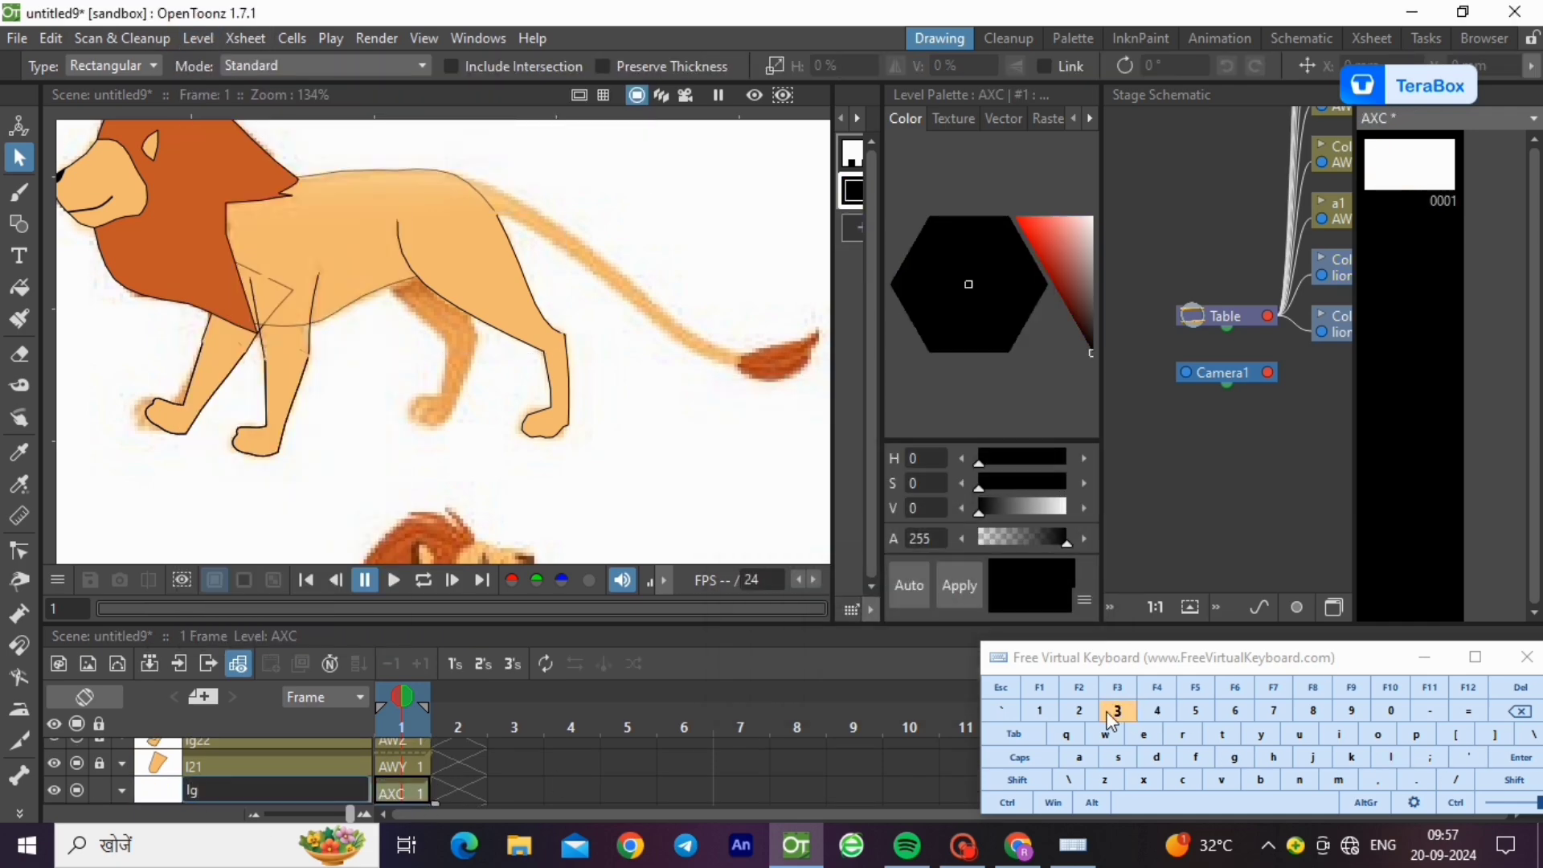
click(1093, 709)
click(1093, 708)
click(1048, 708)
click(1527, 759)
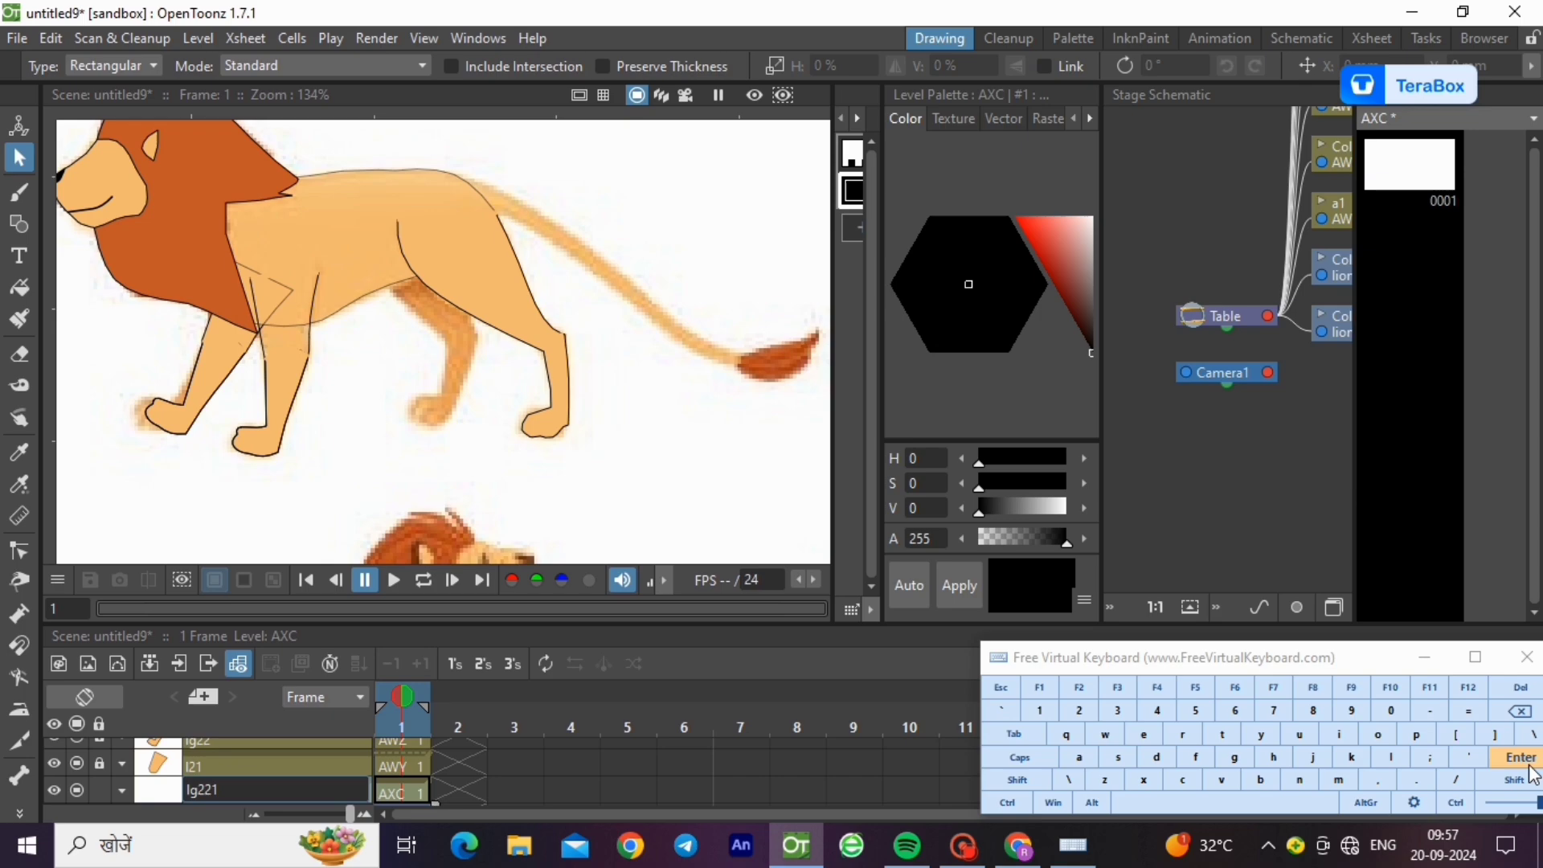
- Paste the thigh into lg221, rotate it about -26°, shorten it to about 79% vertically, and fit it over the far hind thigh
click(730, 493)
click(1008, 803)
click(1220, 780)
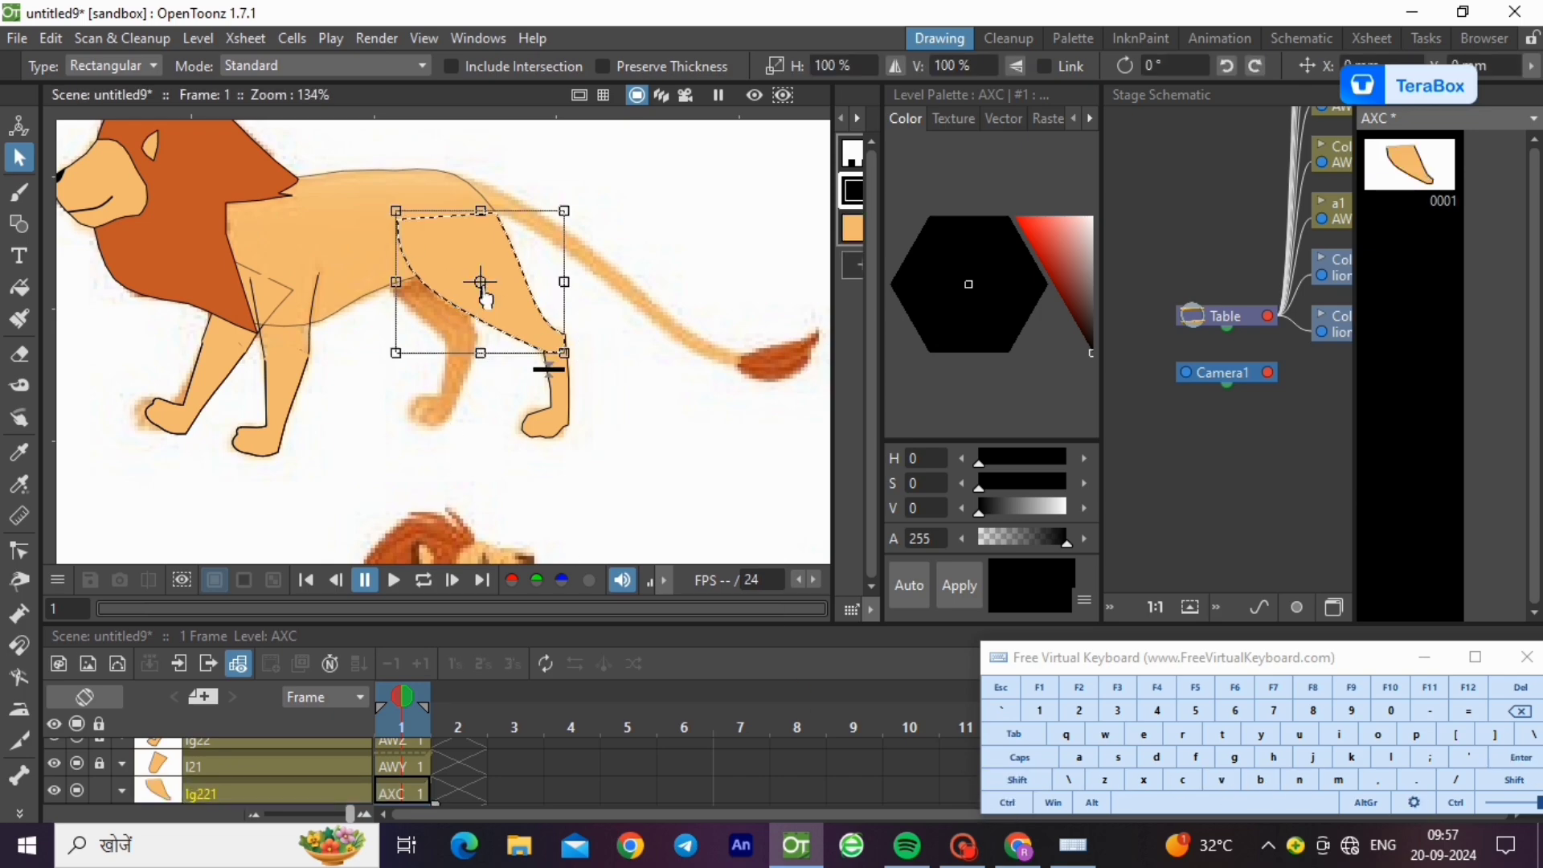
drag(484, 291, 485, 216)
drag(575, 359, 491, 360)
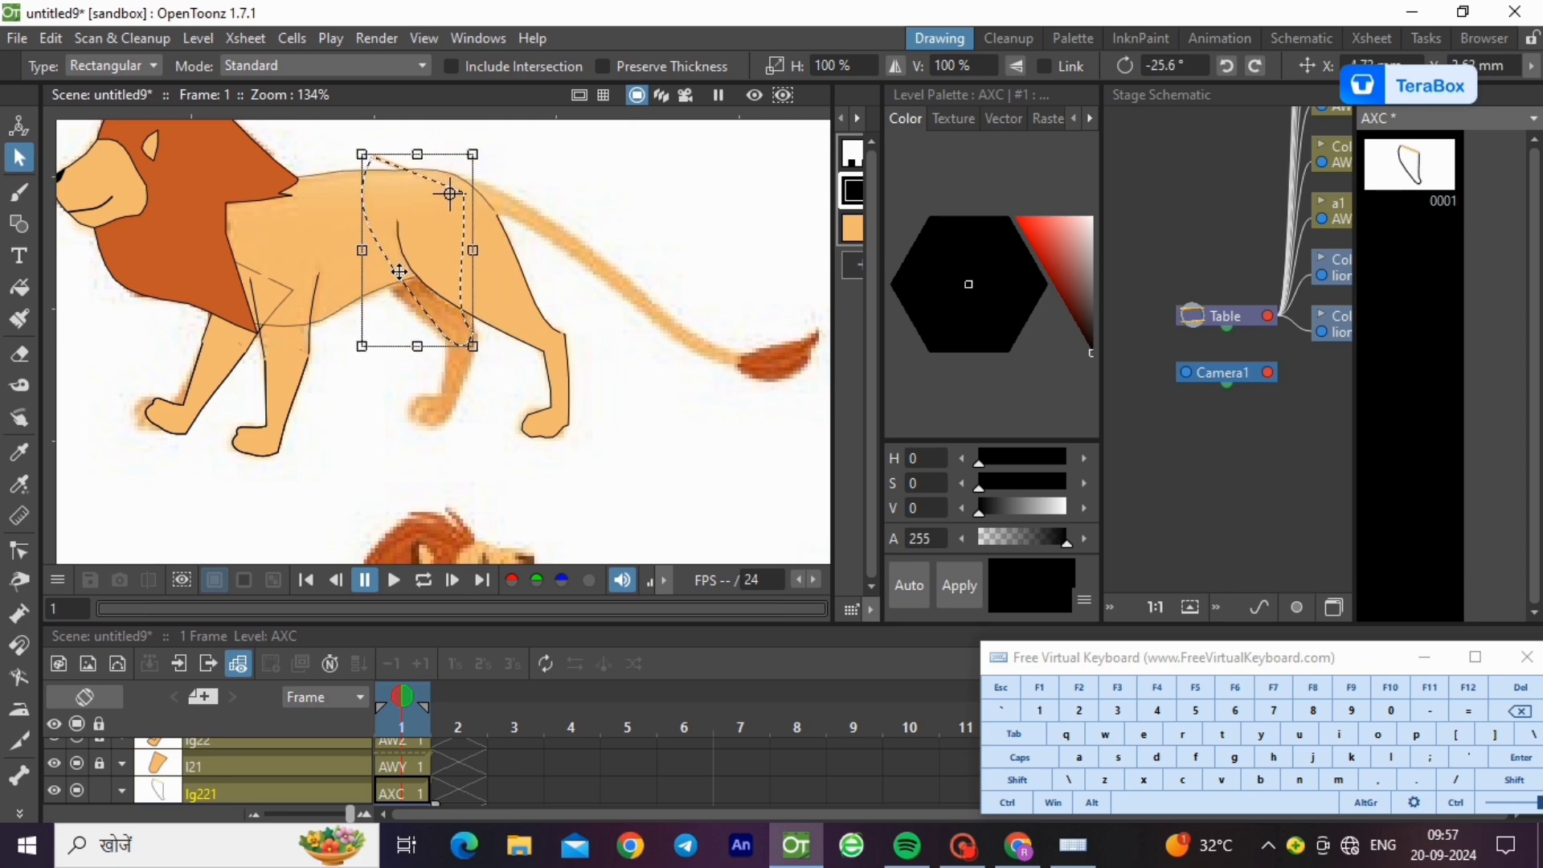
drag(400, 273, 406, 278)
drag(369, 162, 382, 201)
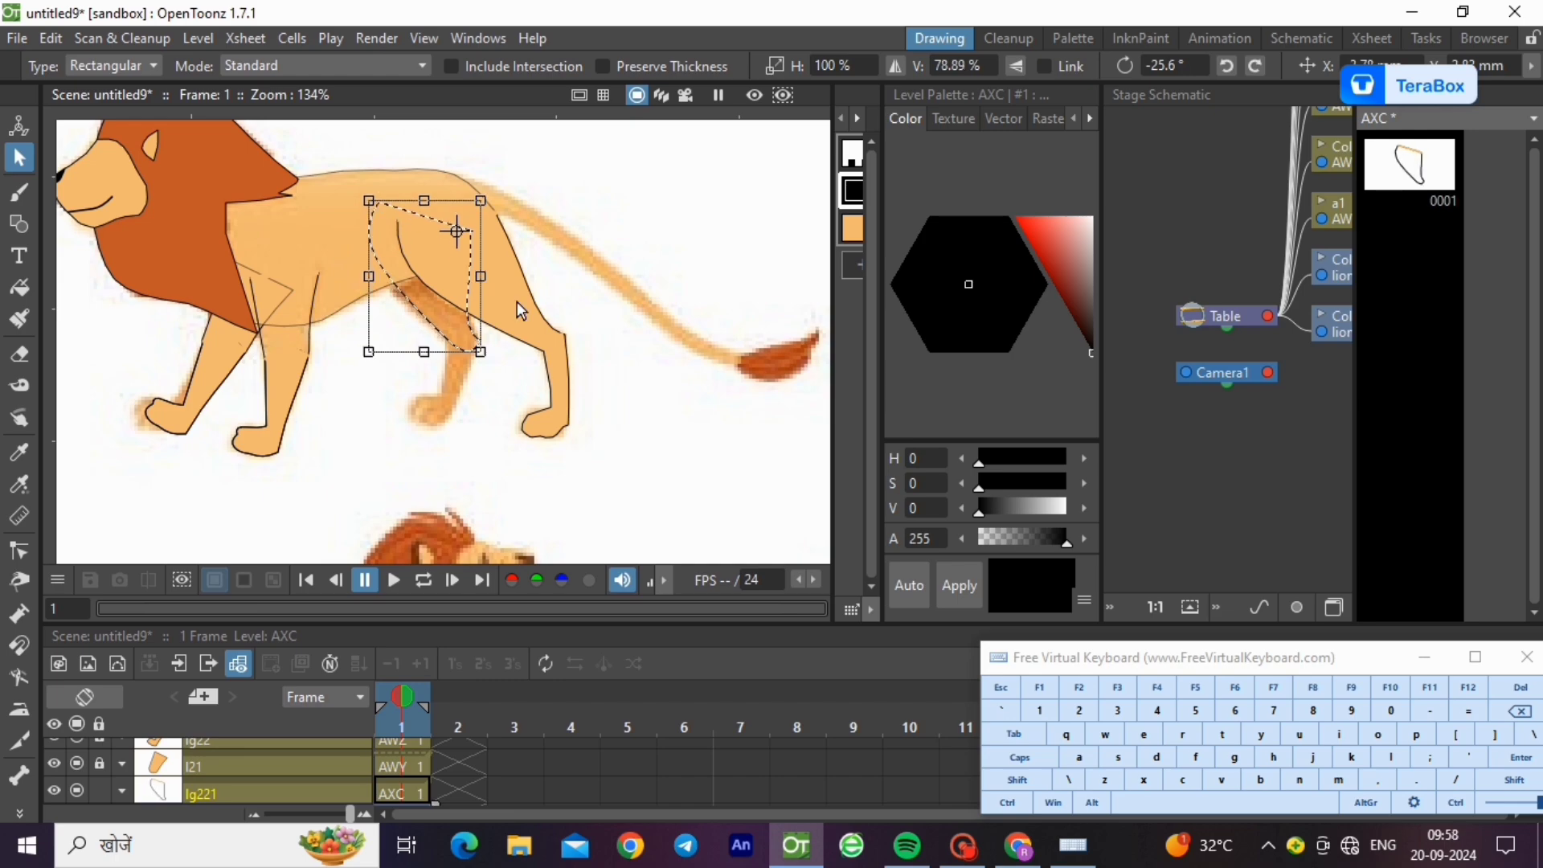
- Delete the top edge of the pasted thigh on lg221, and redraw it as a straight black line
click(470, 476)
click(404, 210)
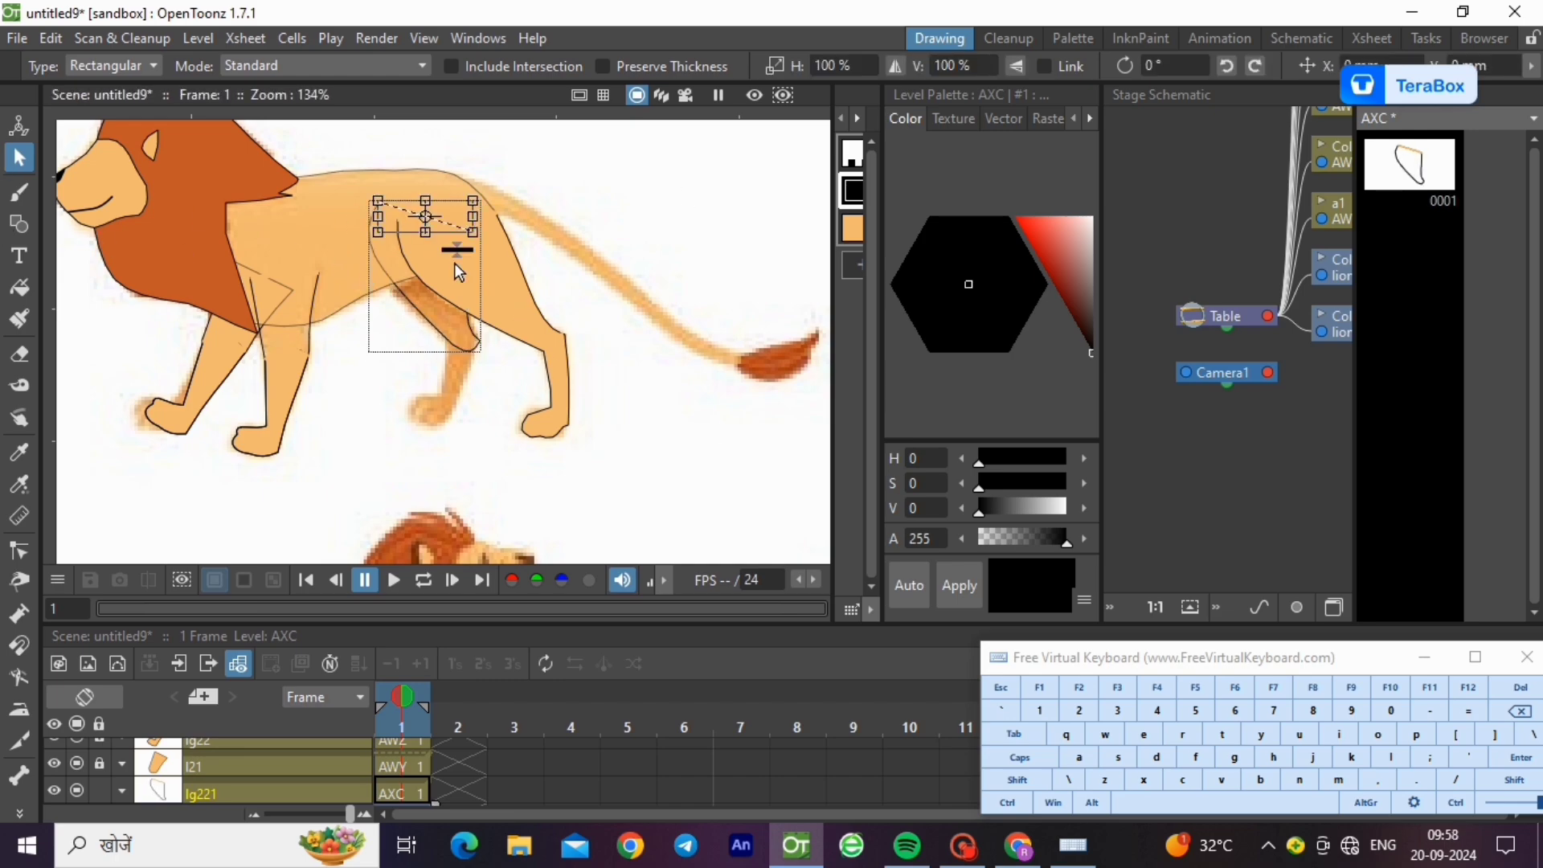
key(Delete)
click(19, 223)
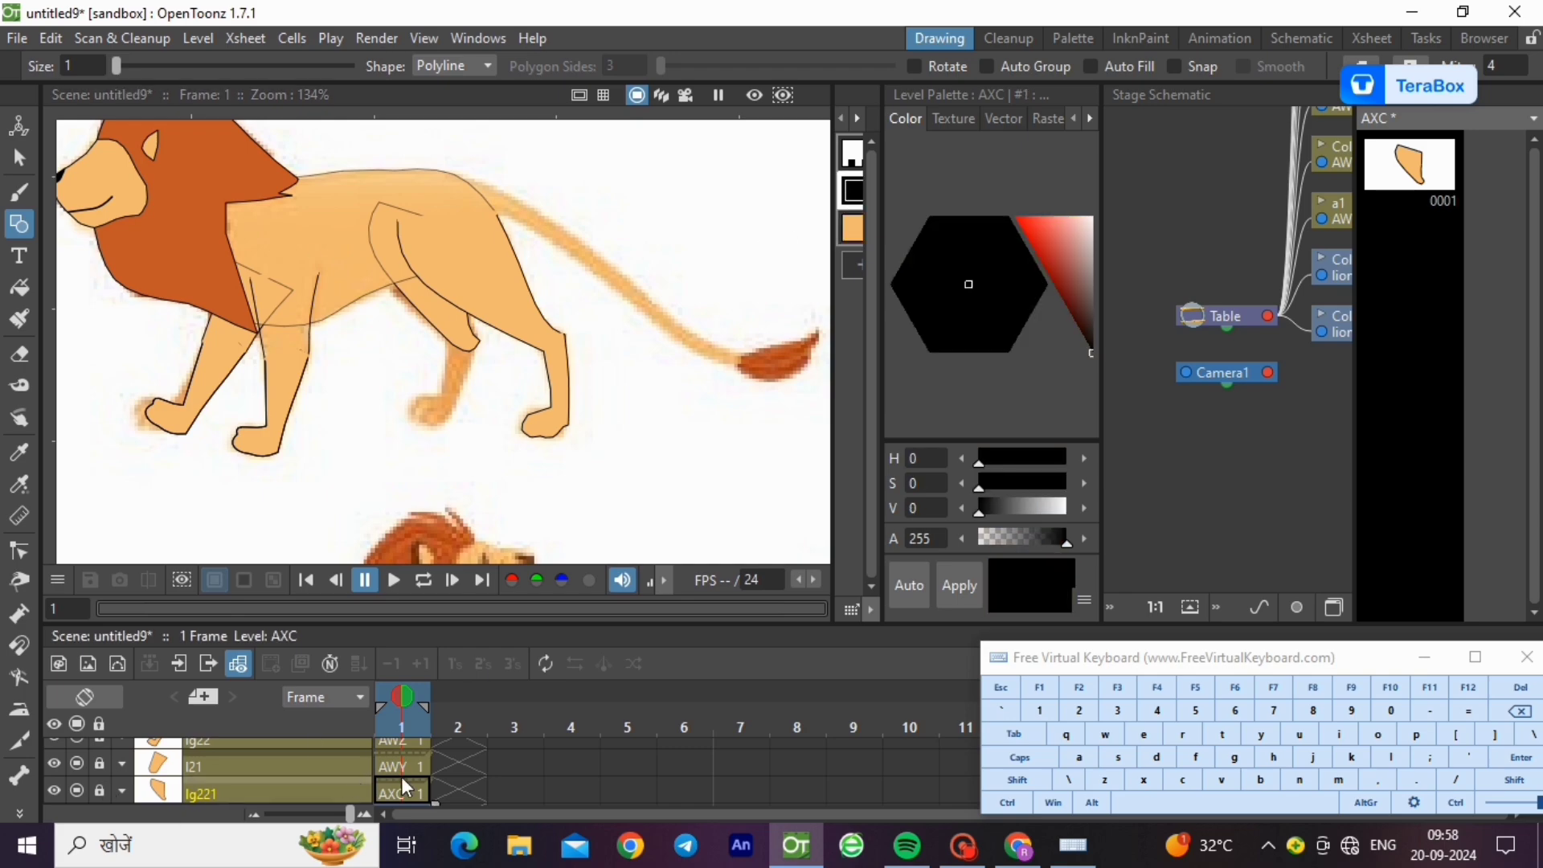
- Create another new vector level for the far hind lower leg, and rename its column lgbk222
click(197, 39)
mouse_move(242, 66)
click(482, 122)
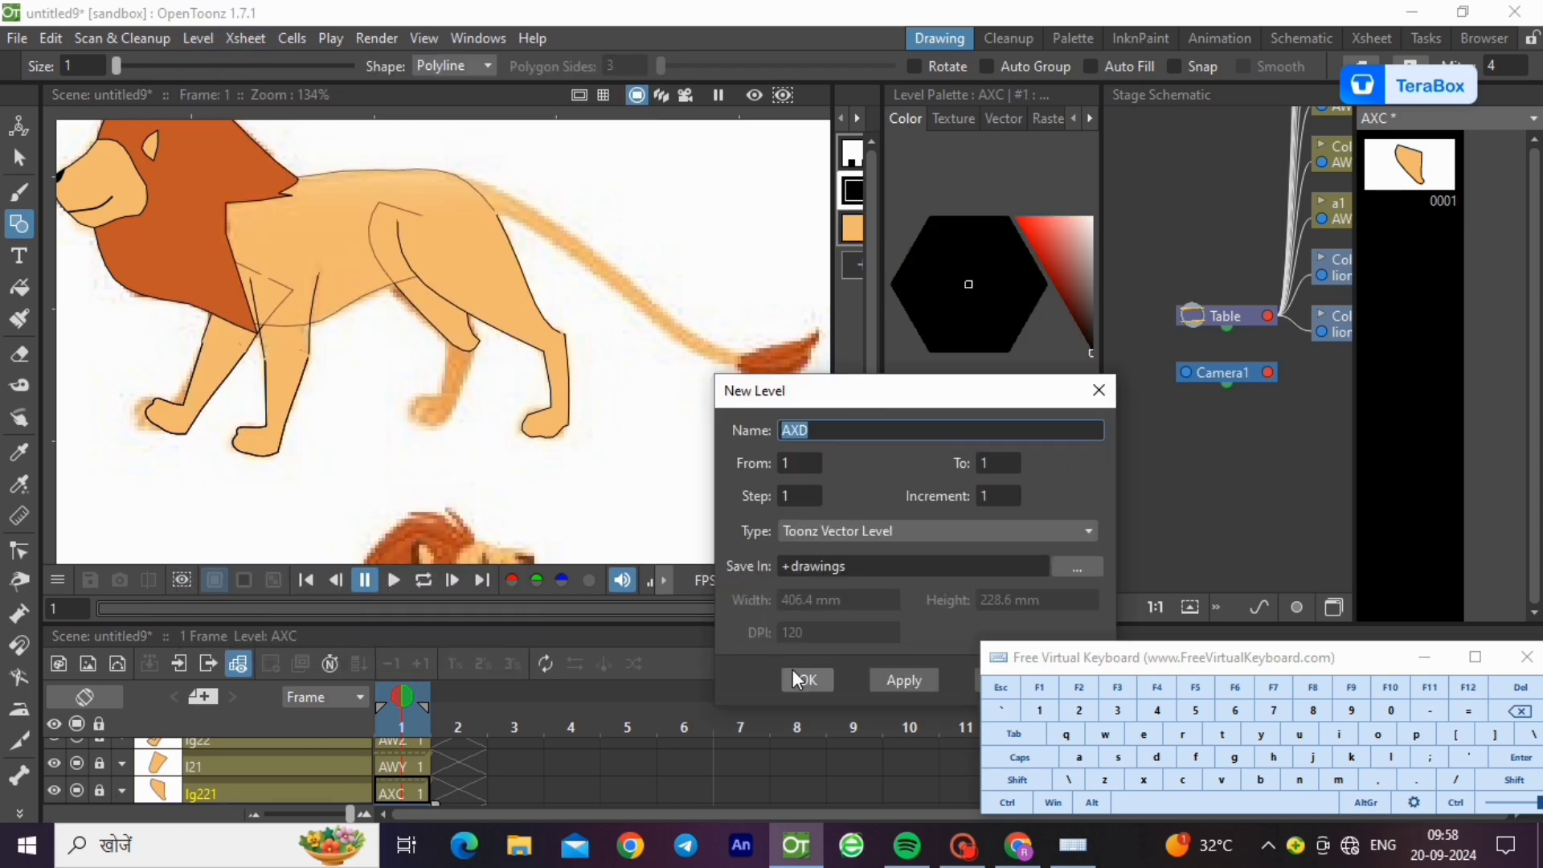
click(789, 678)
double_click(217, 791)
click(1391, 757)
click(1234, 757)
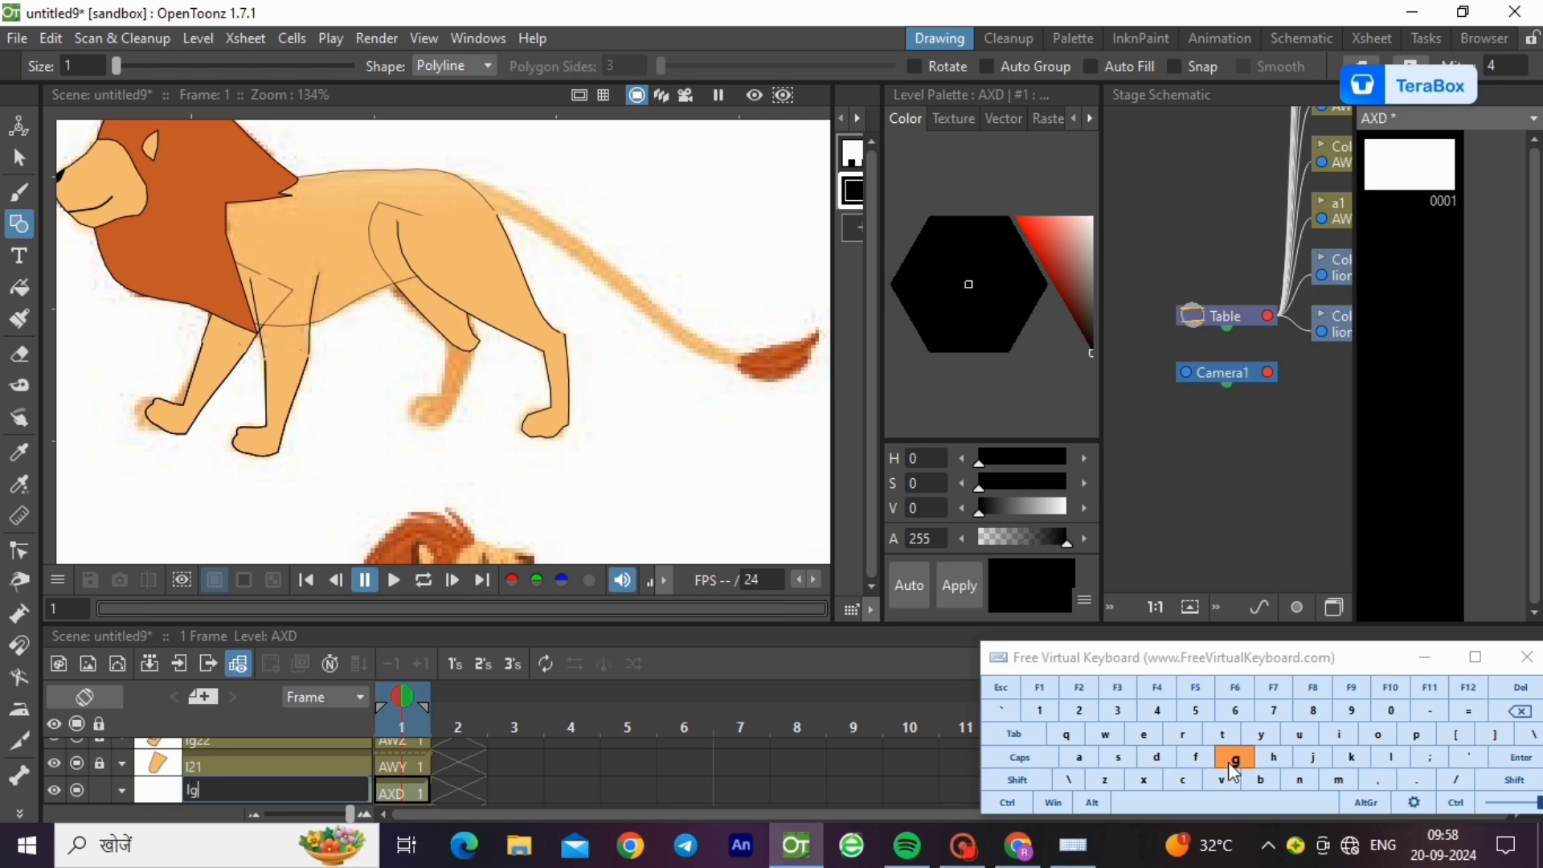
click(1261, 779)
click(1352, 757)
click(1079, 710)
click(1080, 711)
click(1080, 710)
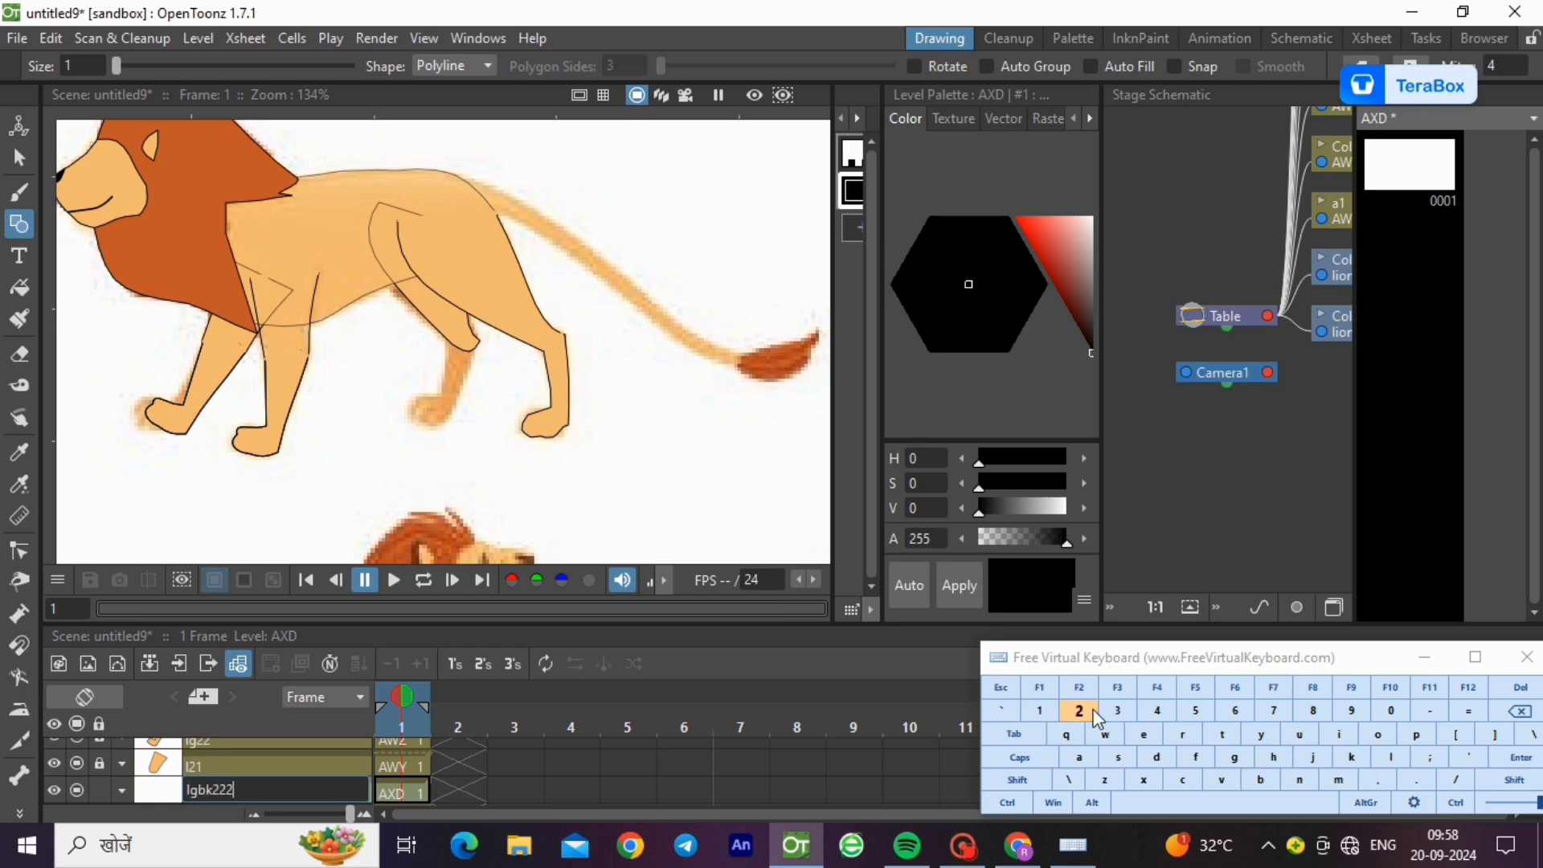
click(1521, 757)
- Copy the lower hind leg and paw drawing from lgbk2, and lock that column again
scroll(392, 766, up, 5)
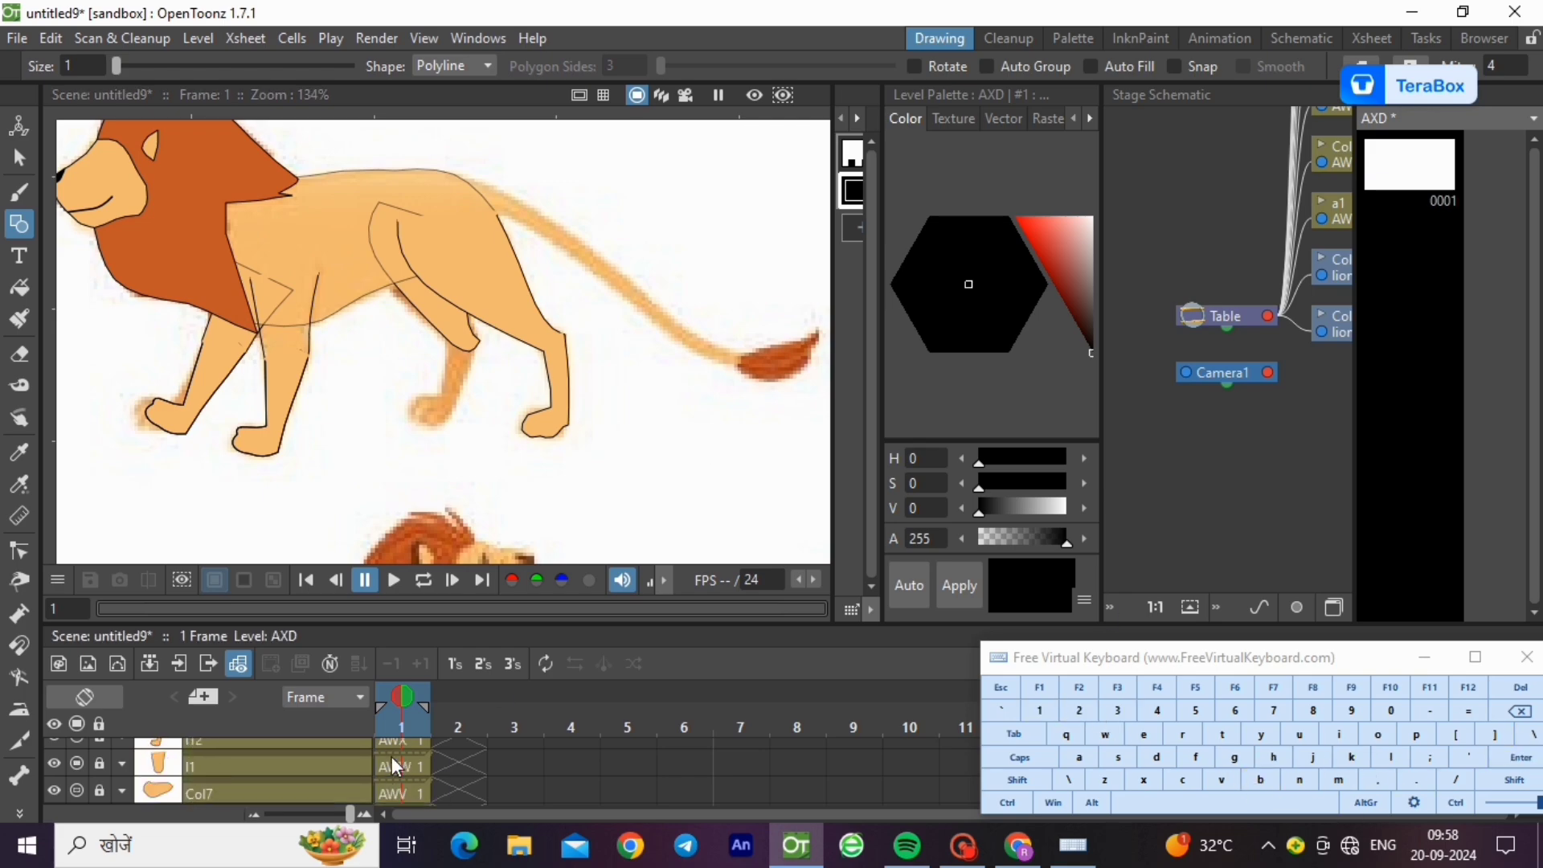
click(393, 766)
key(s)
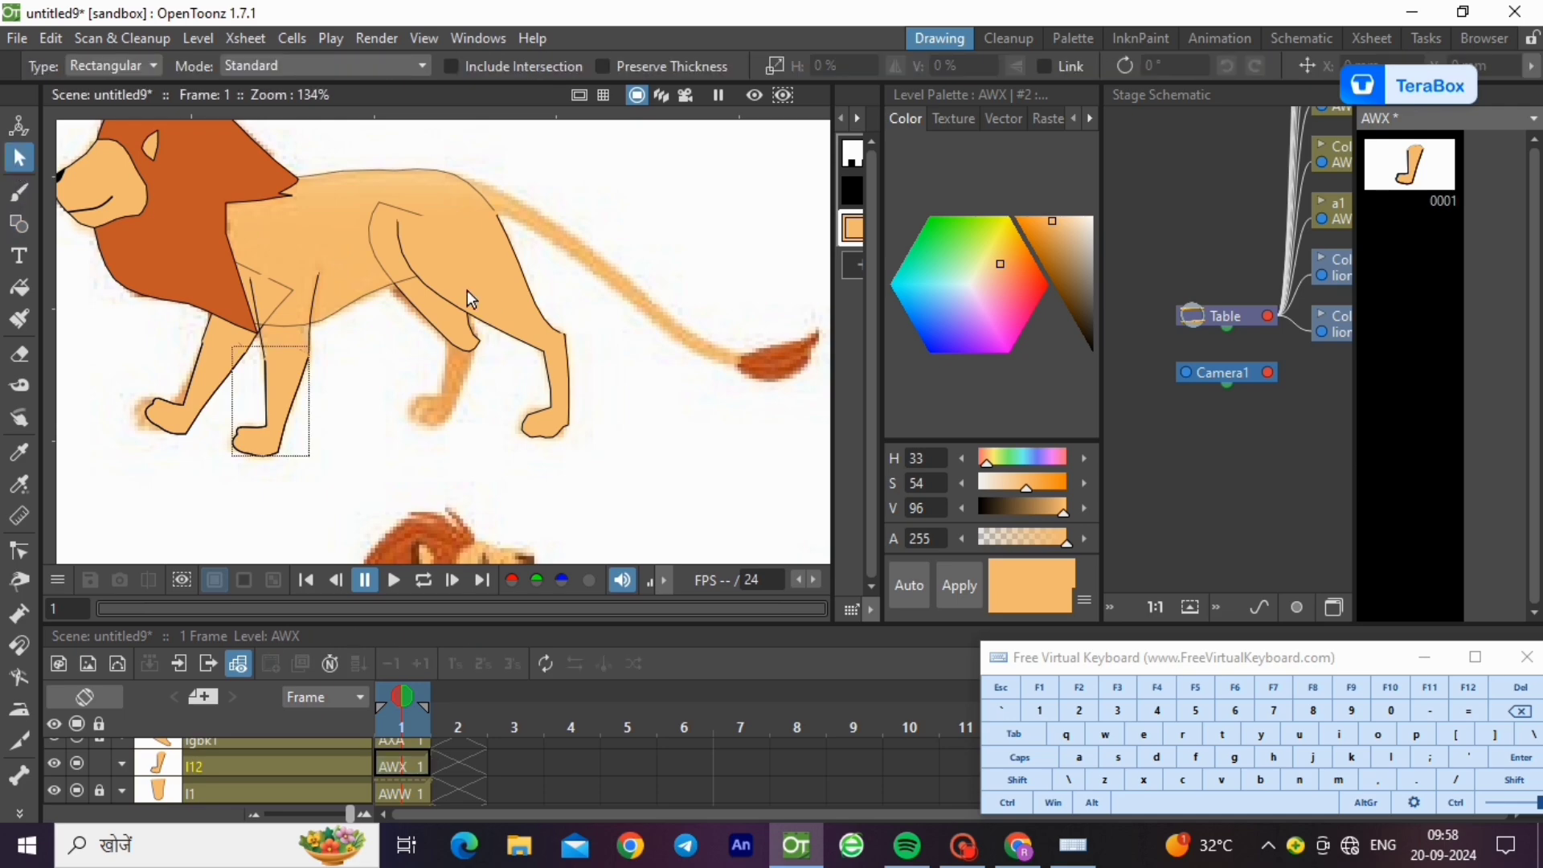
scroll(196, 779, up, 2)
click(196, 779)
drag(451, 241, 596, 442)
click(1009, 802)
click(1181, 778)
click(726, 507)
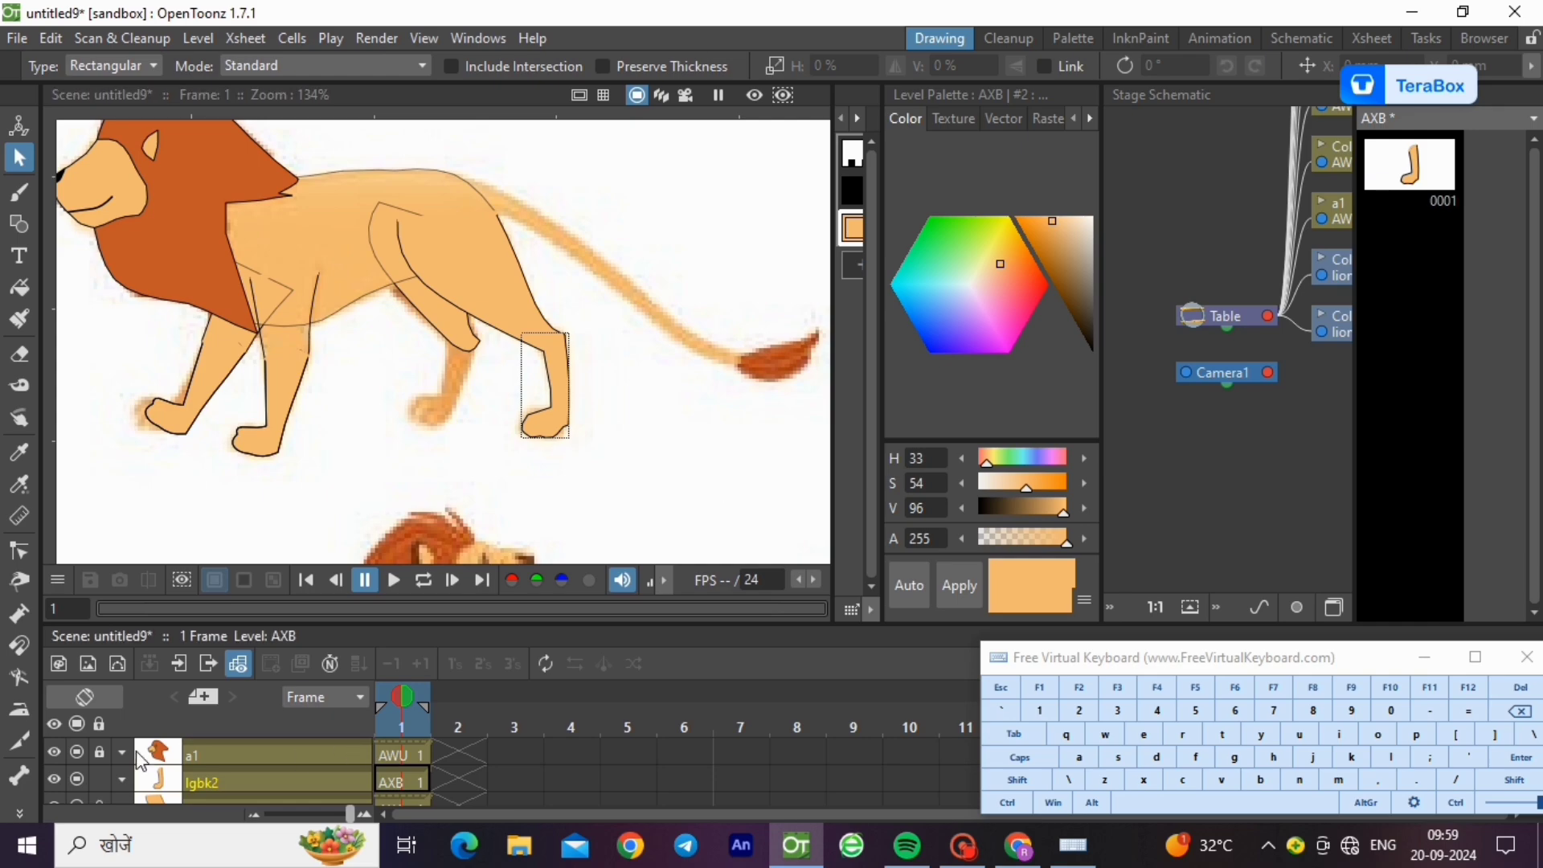
click(100, 780)
- Paste the lower leg and paw into lgbk222, and move and rotate it onto the far hind lower leg
scroll(277, 778, down, 2)
click(389, 784)
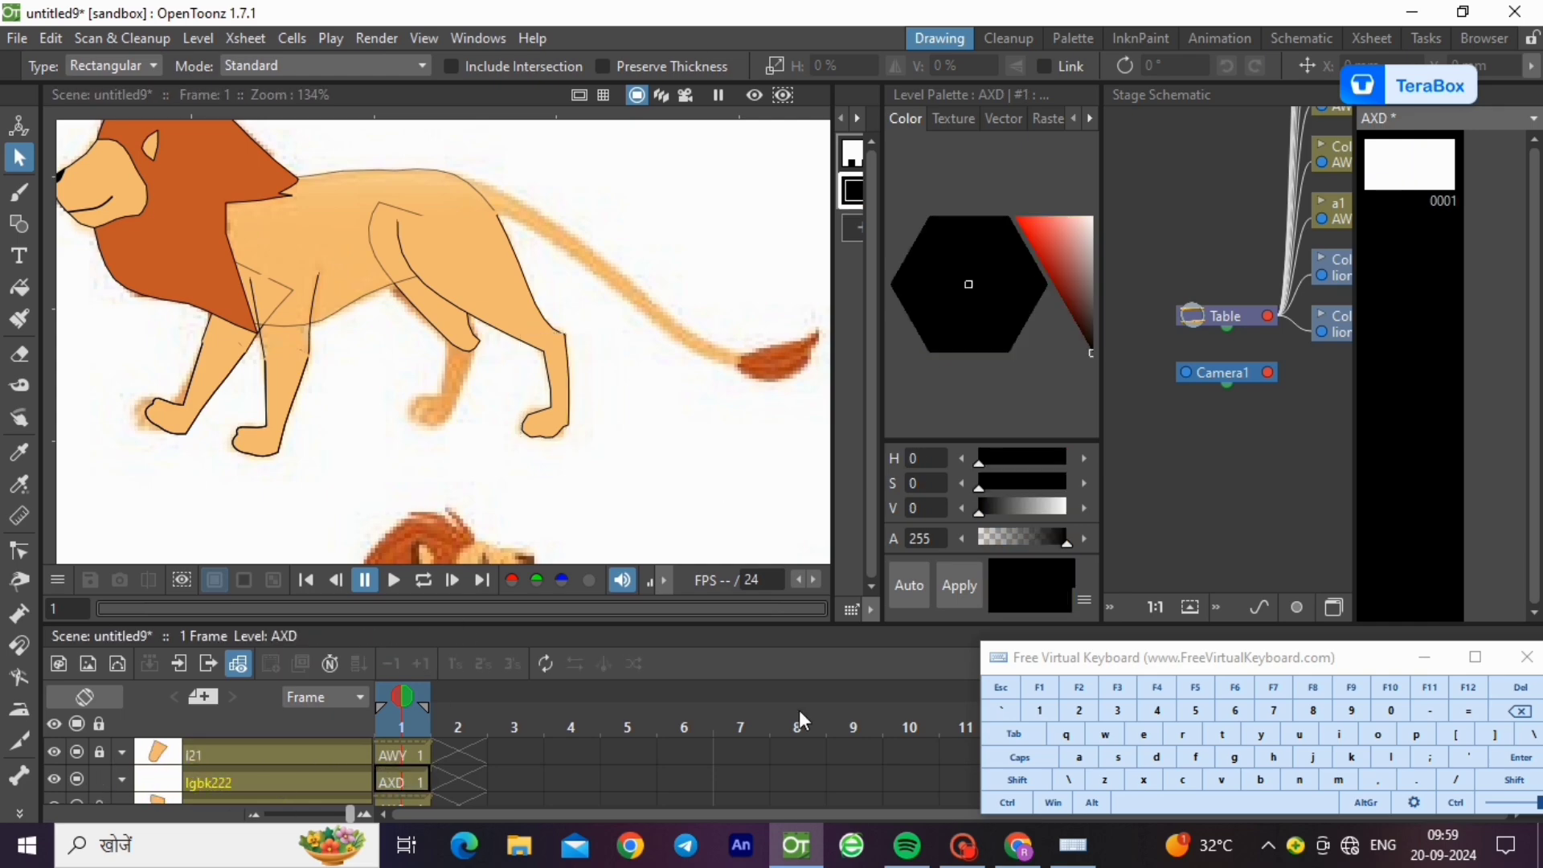
click(1224, 779)
drag(534, 413, 446, 417)
mouse_move(444, 412)
mouse_down()
mouse_move(454, 449)
mouse_move(446, 438)
mouse_up()
click(484, 476)
scroll(484, 476, down, 5)
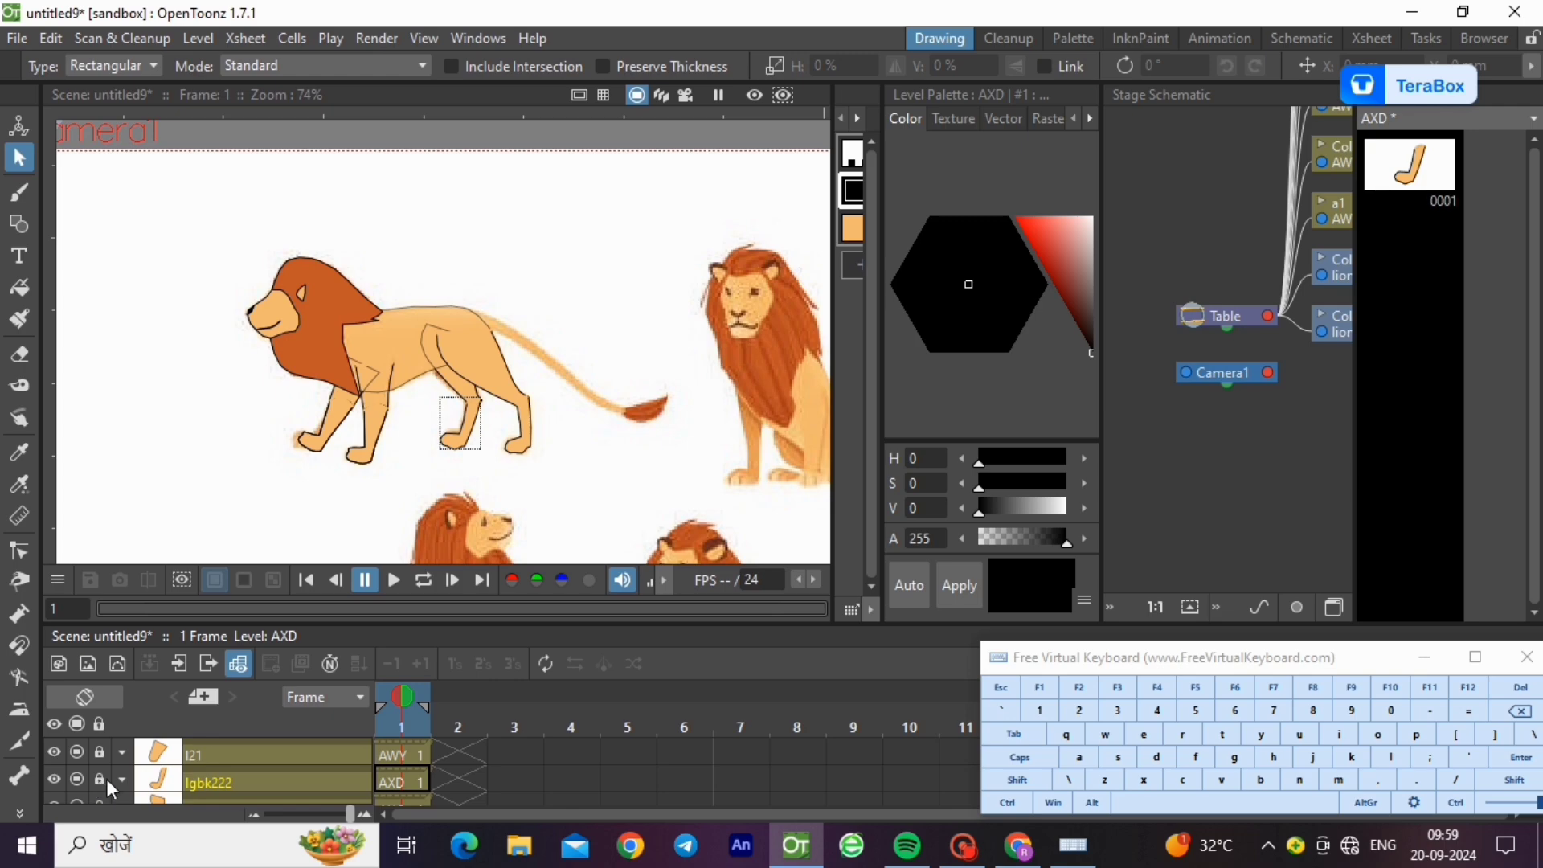
- Create a new vector level between the a1 and lgbk2 columns, and rename its column dum
scroll(248, 765, up, 1)
scroll(248, 765, up, 3)
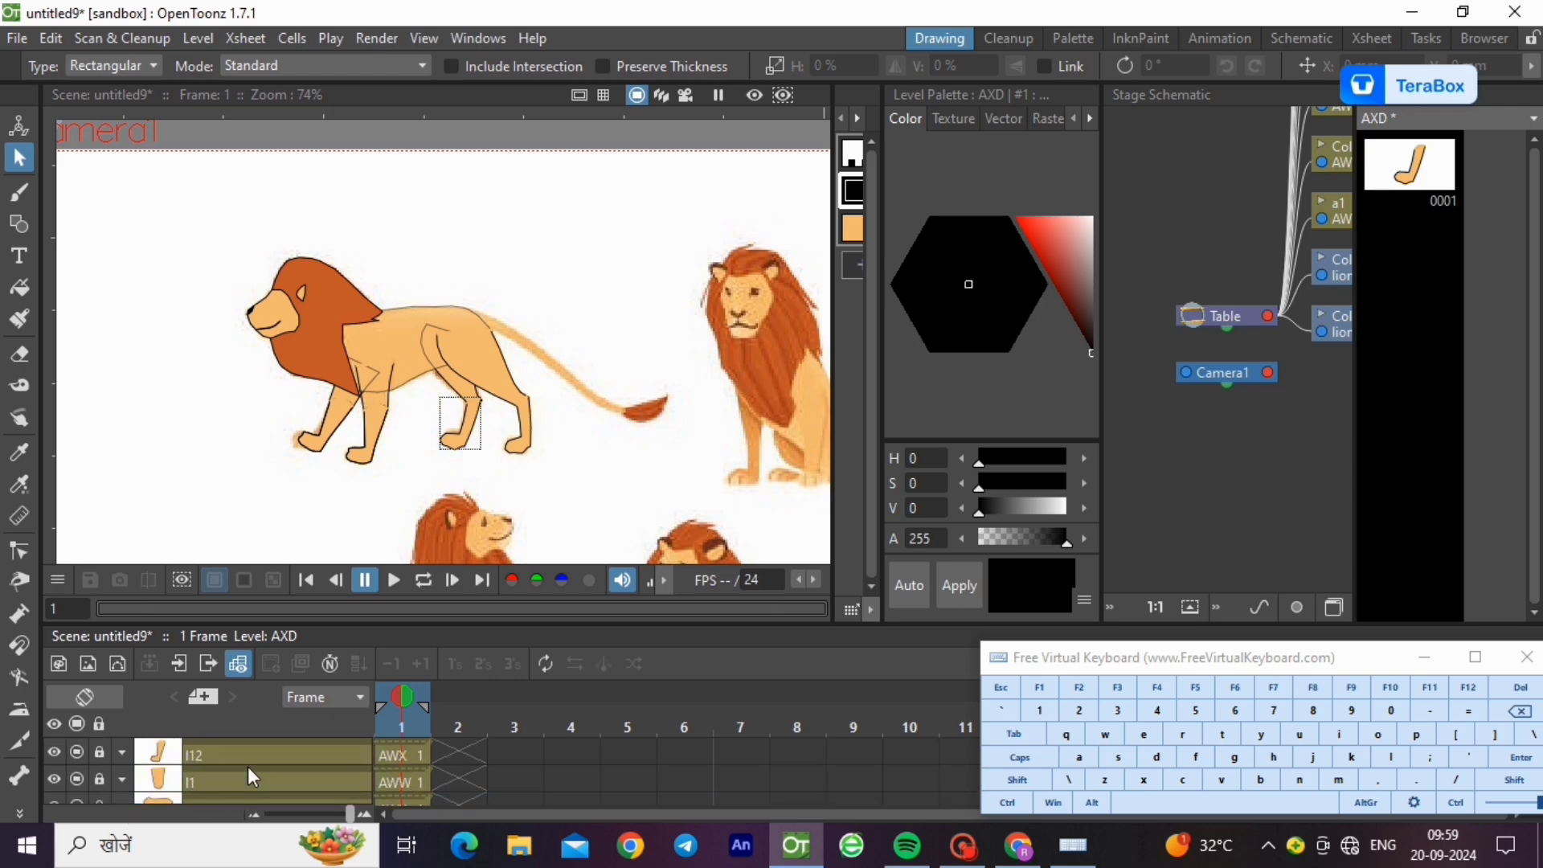
scroll(248, 770, down, 1)
scroll(247, 765, down, 4)
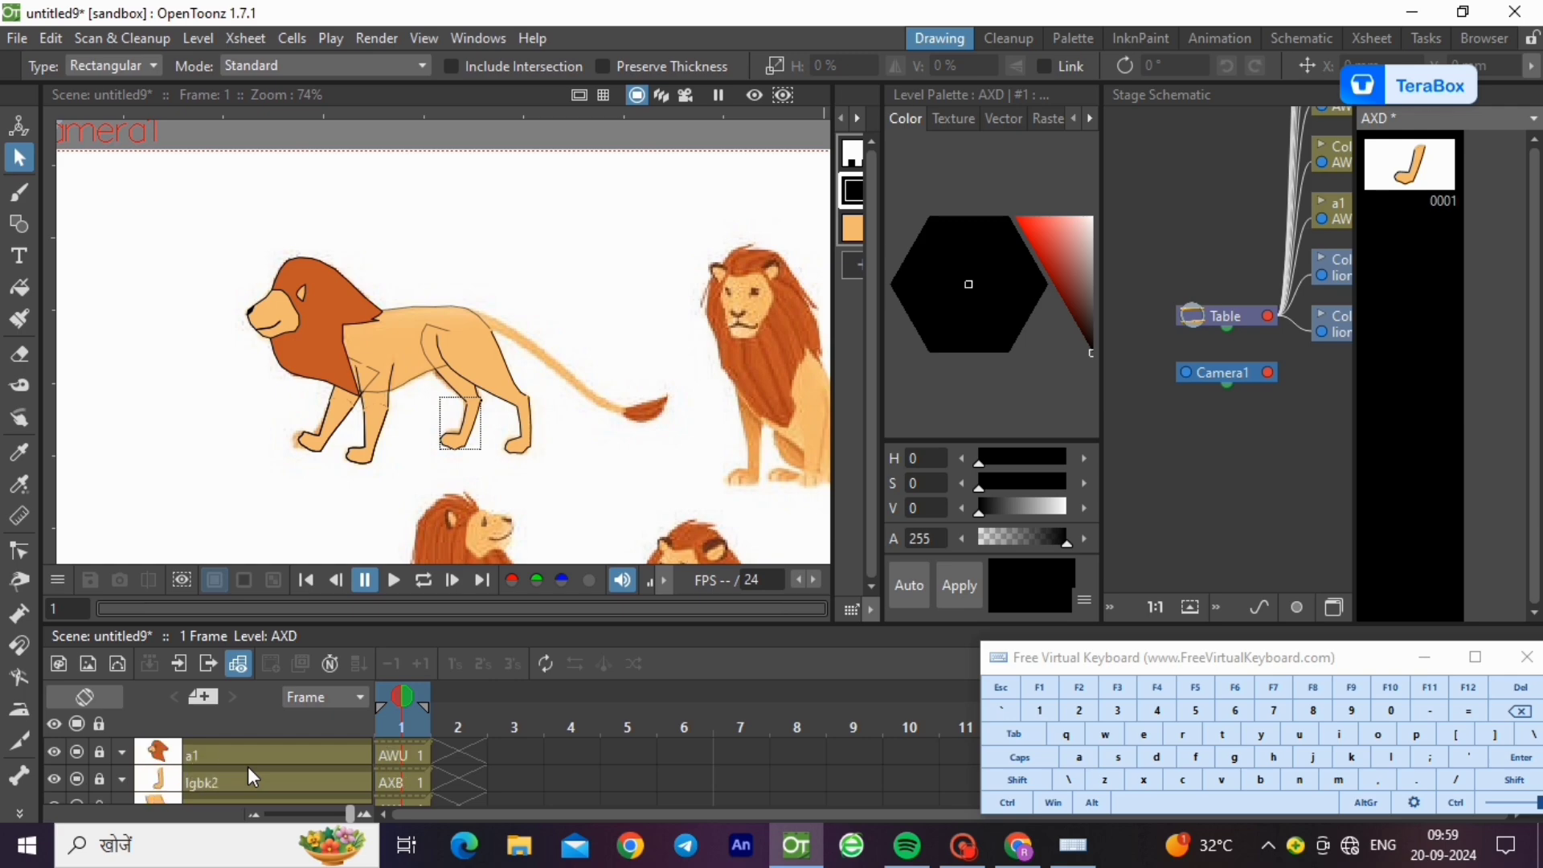
click(441, 774)
click(201, 37)
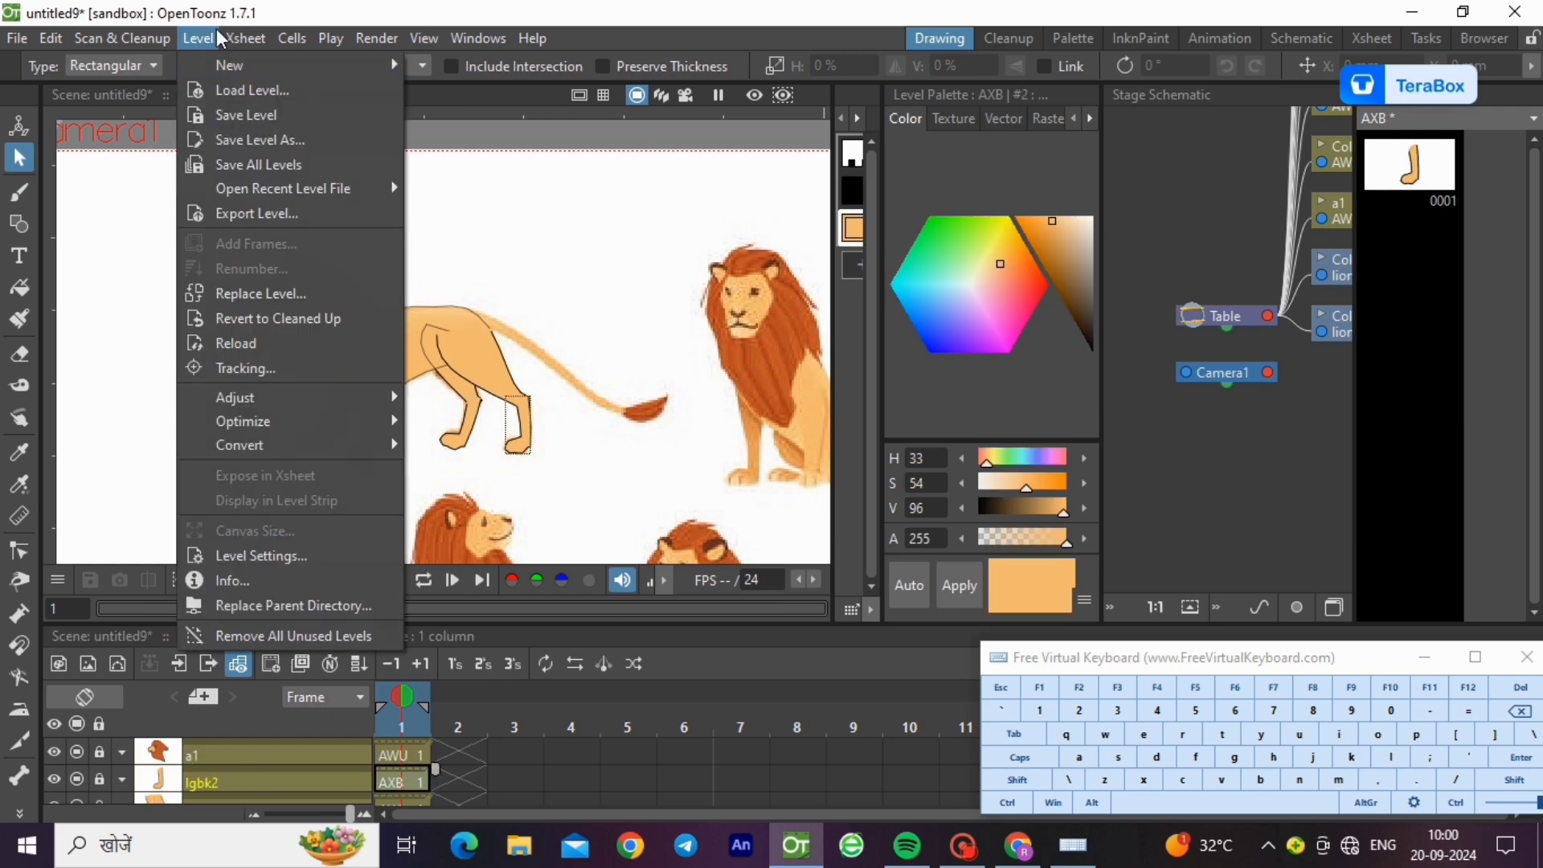
mouse_move(242, 66)
click(499, 104)
click(799, 678)
double_click(286, 777)
click(1157, 757)
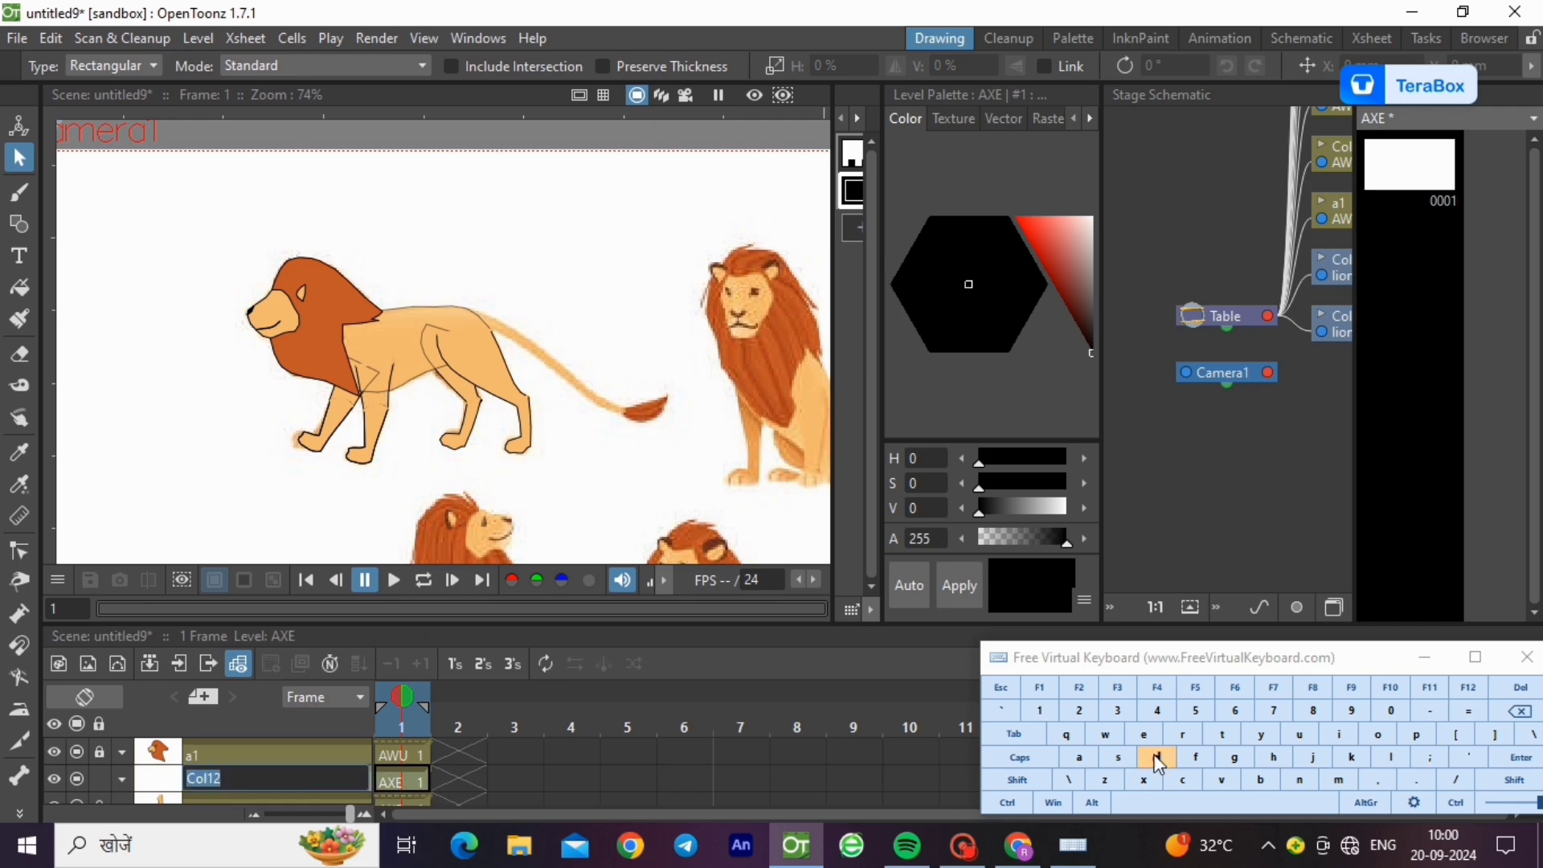
click(1299, 735)
click(1339, 780)
click(1522, 757)
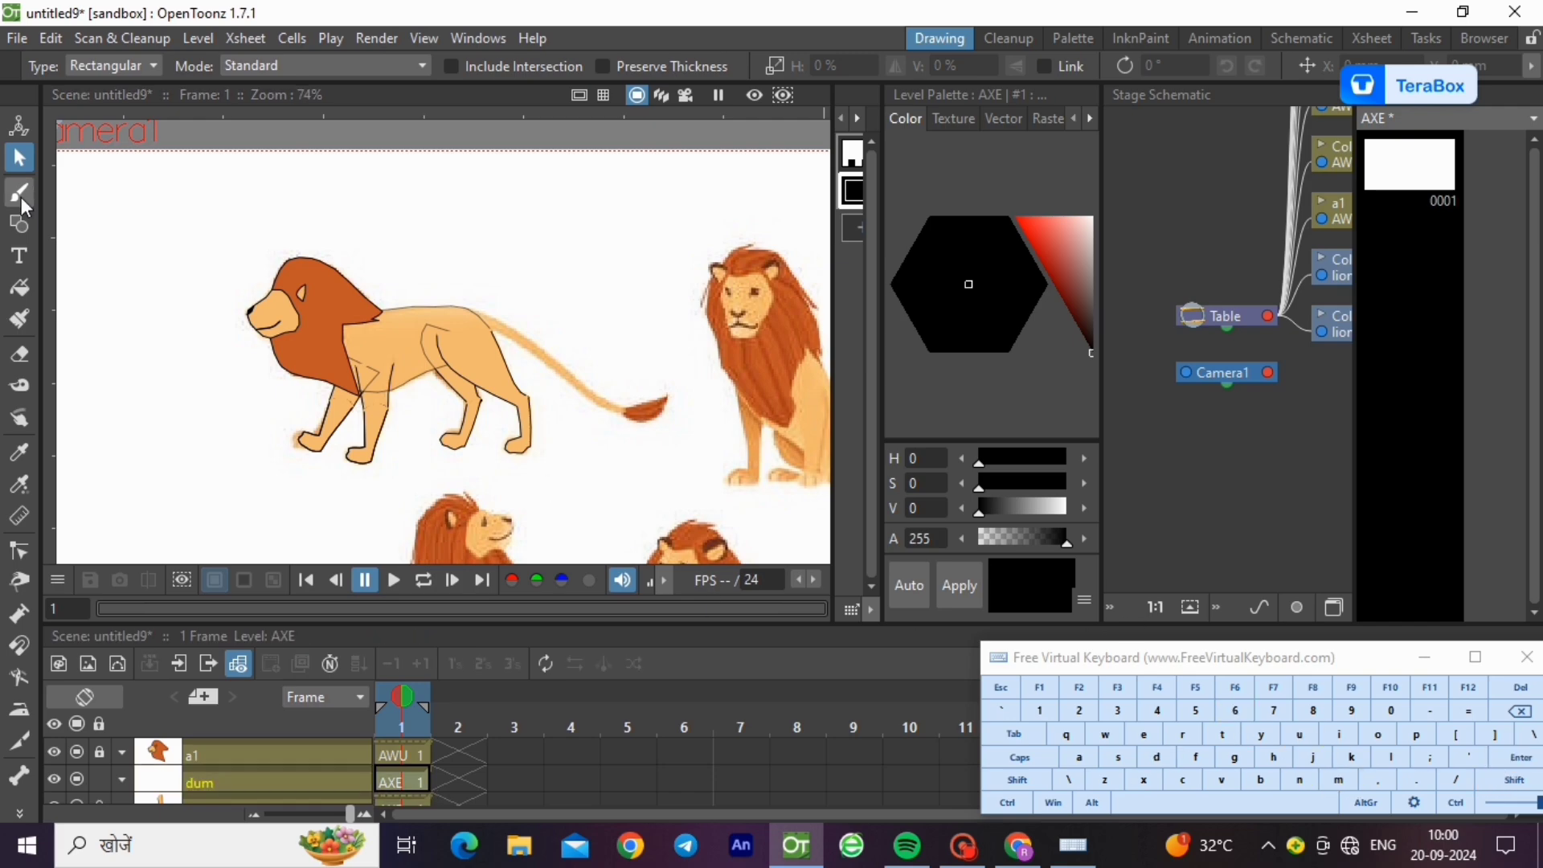
- Draw a closed polyline outline of the tail and its tuft over the reference in the dum column
click(19, 224)
scroll(691, 400, up, 5)
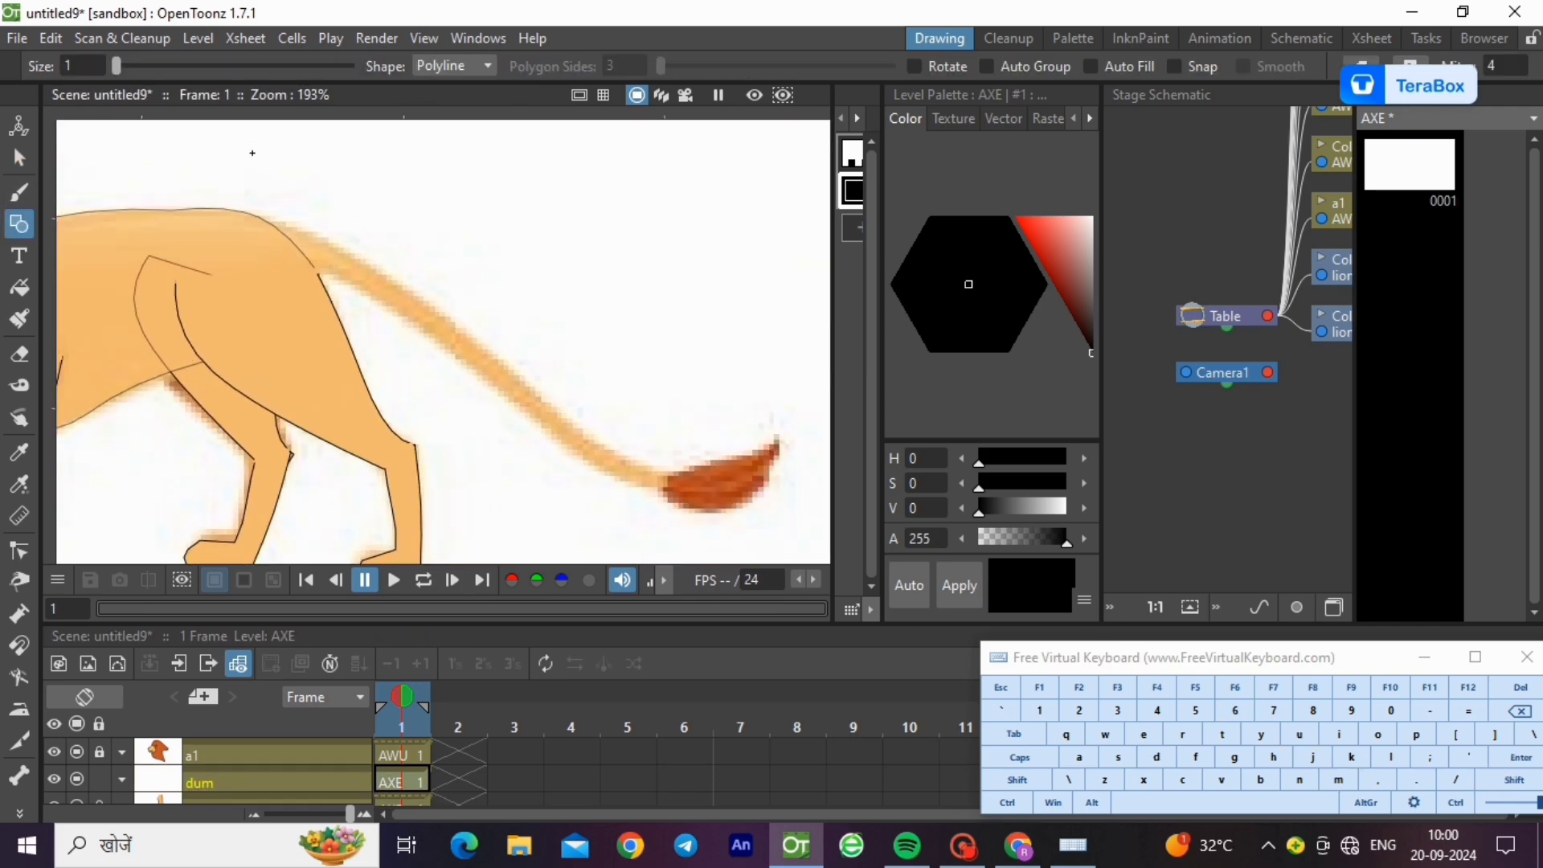
click(252, 219)
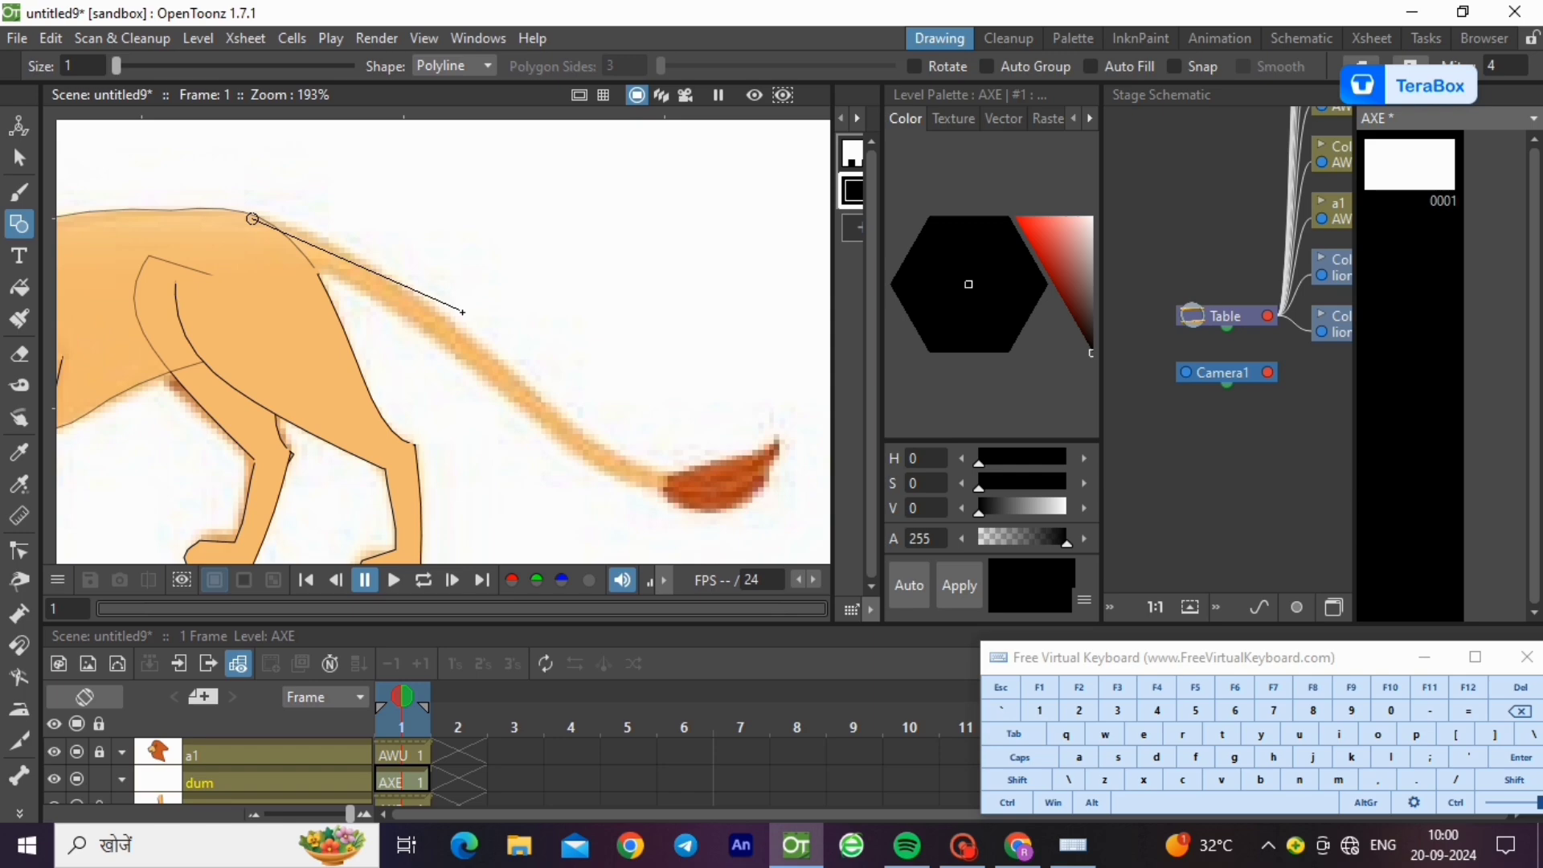
click(667, 472)
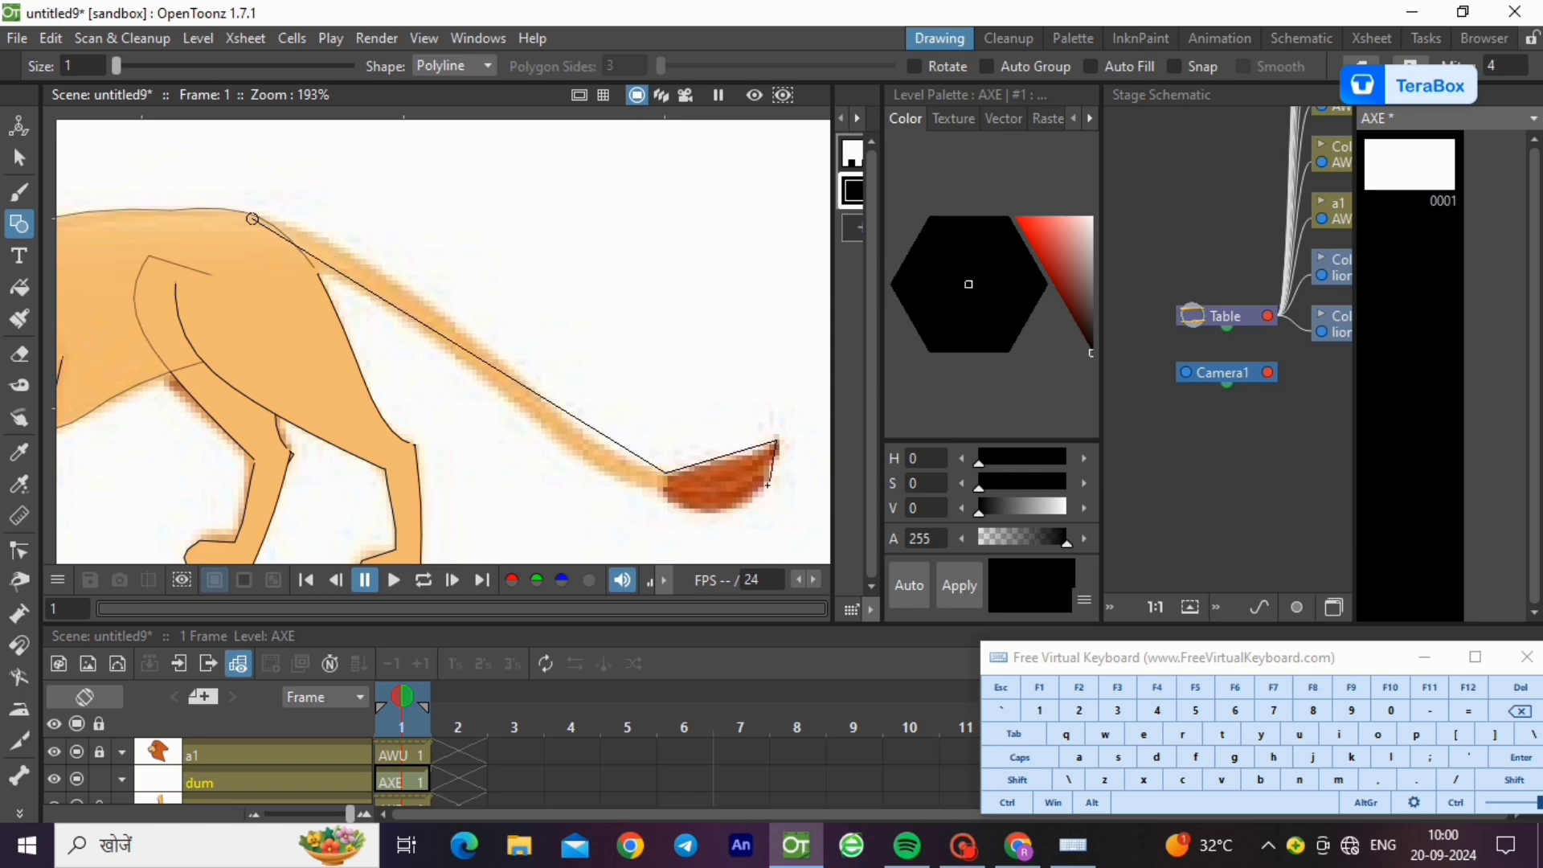
click(663, 493)
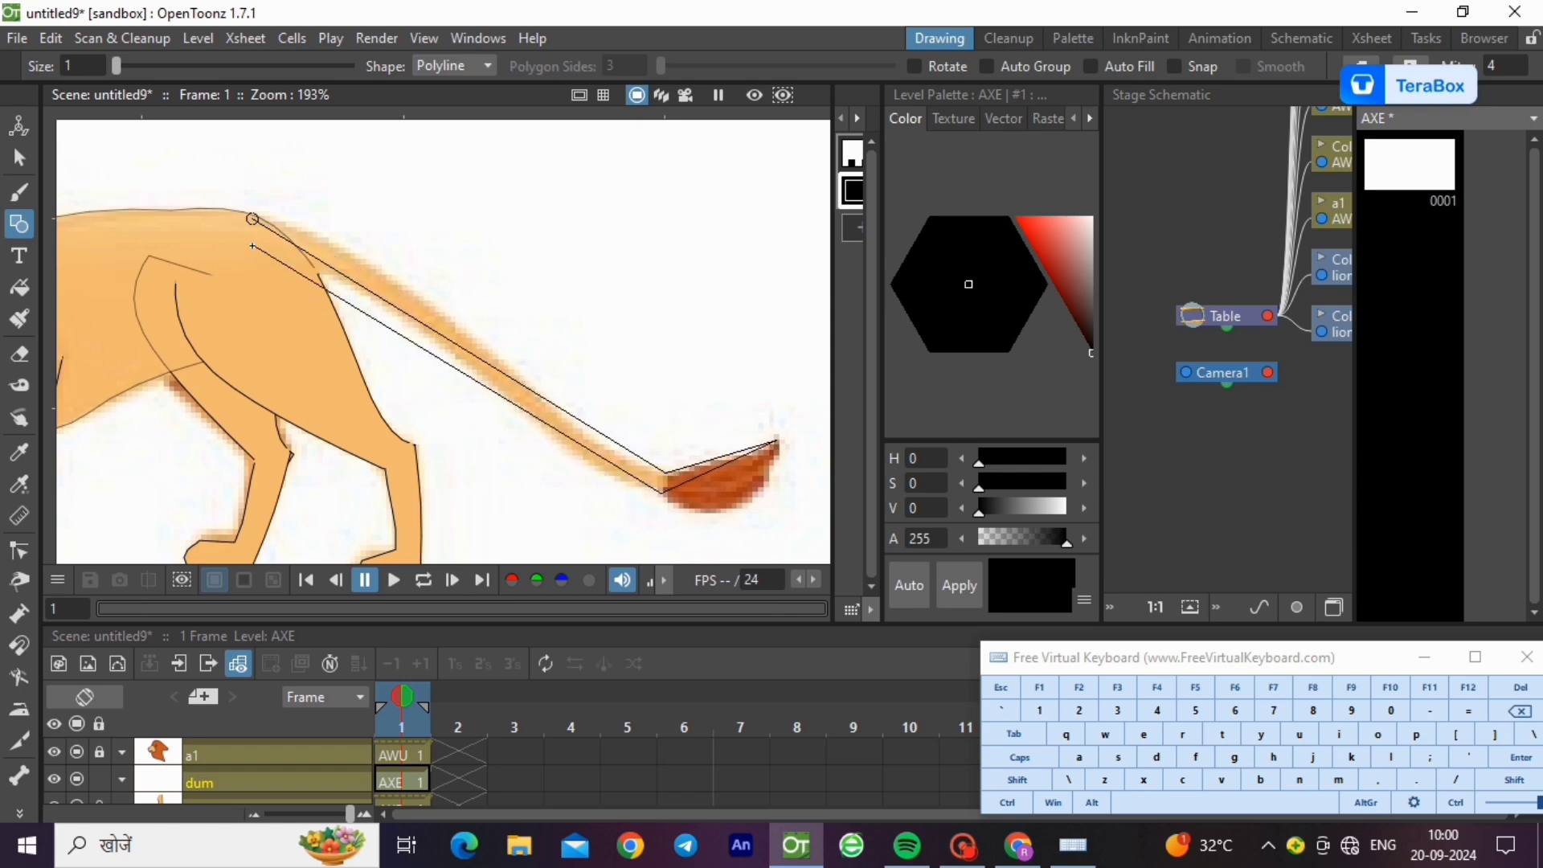
click(252, 219)
key(s)
click(668, 498)
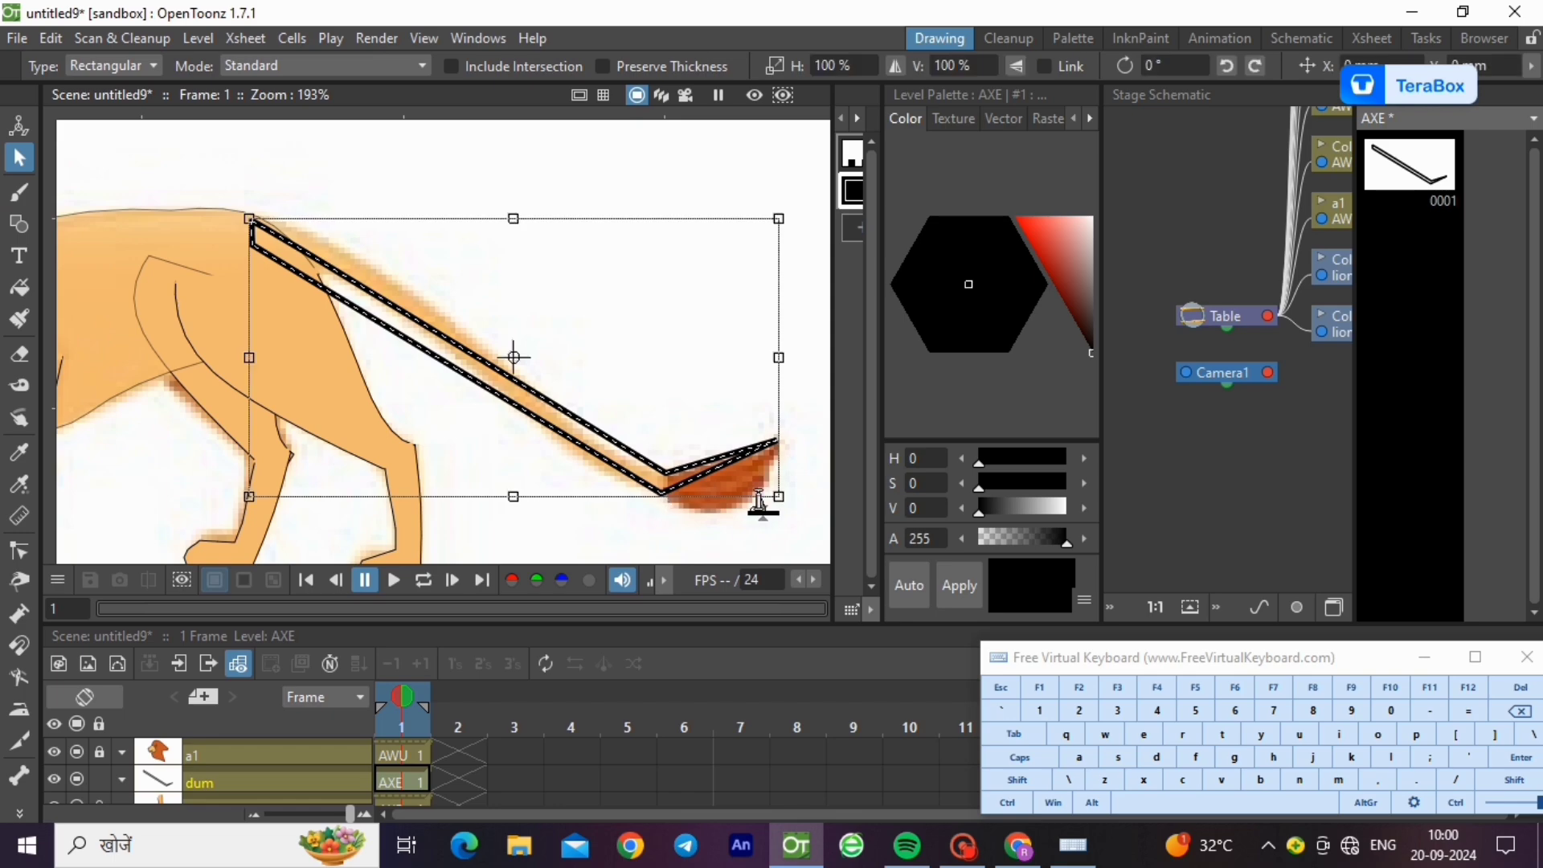
- Bend the upper and lower edges of the tail outline so they follow the reference tail's curve
click(19, 552)
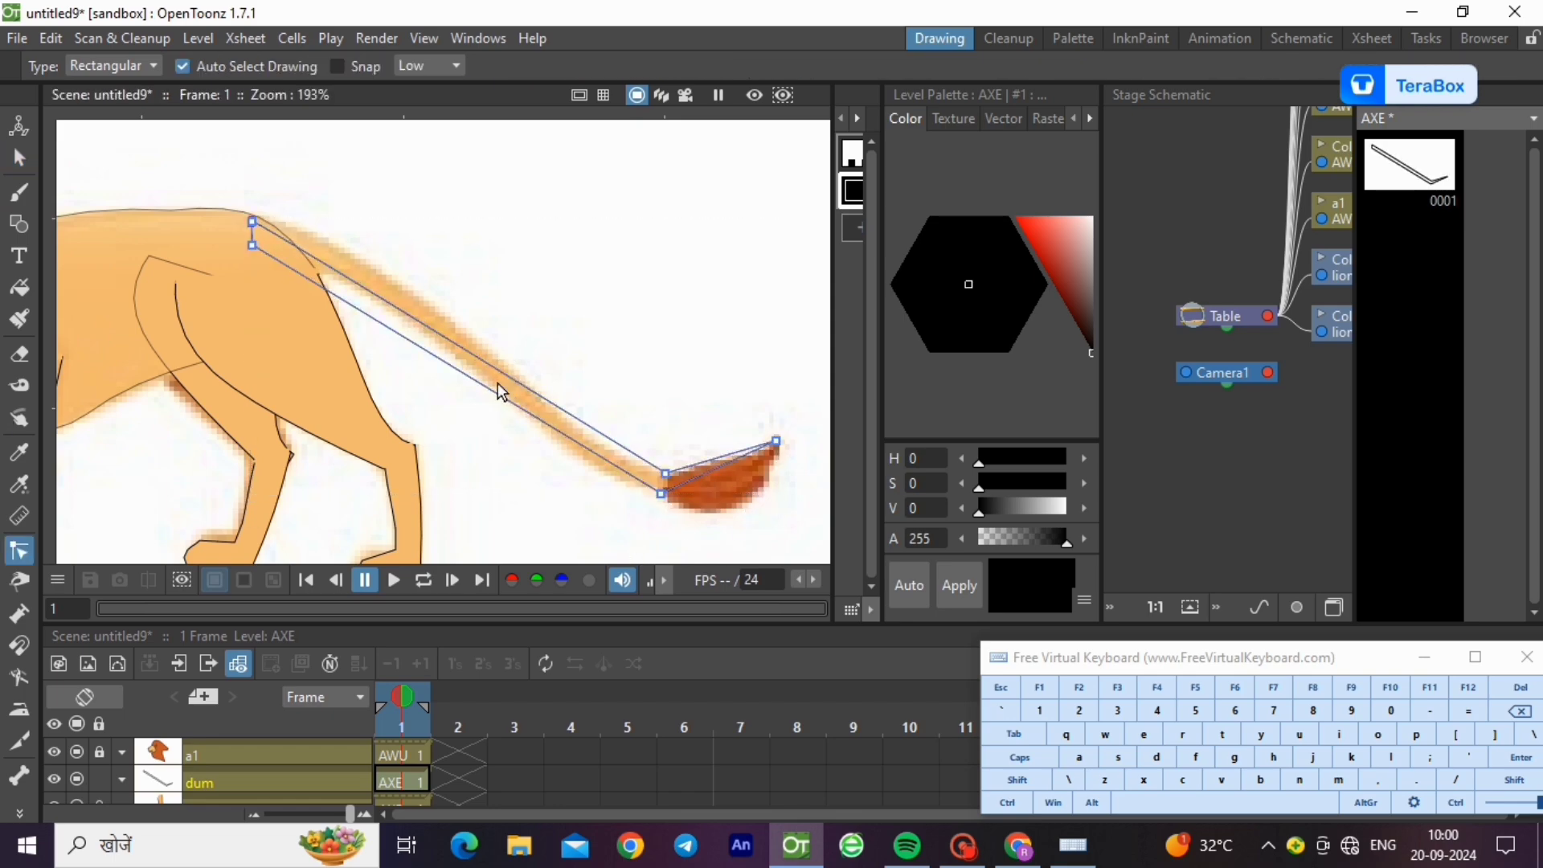
click(252, 221)
drag(377, 298, 327, 225)
mouse_move(543, 398)
mouse_down()
mouse_move(624, 454)
mouse_move(615, 466)
mouse_up()
drag(326, 225, 348, 225)
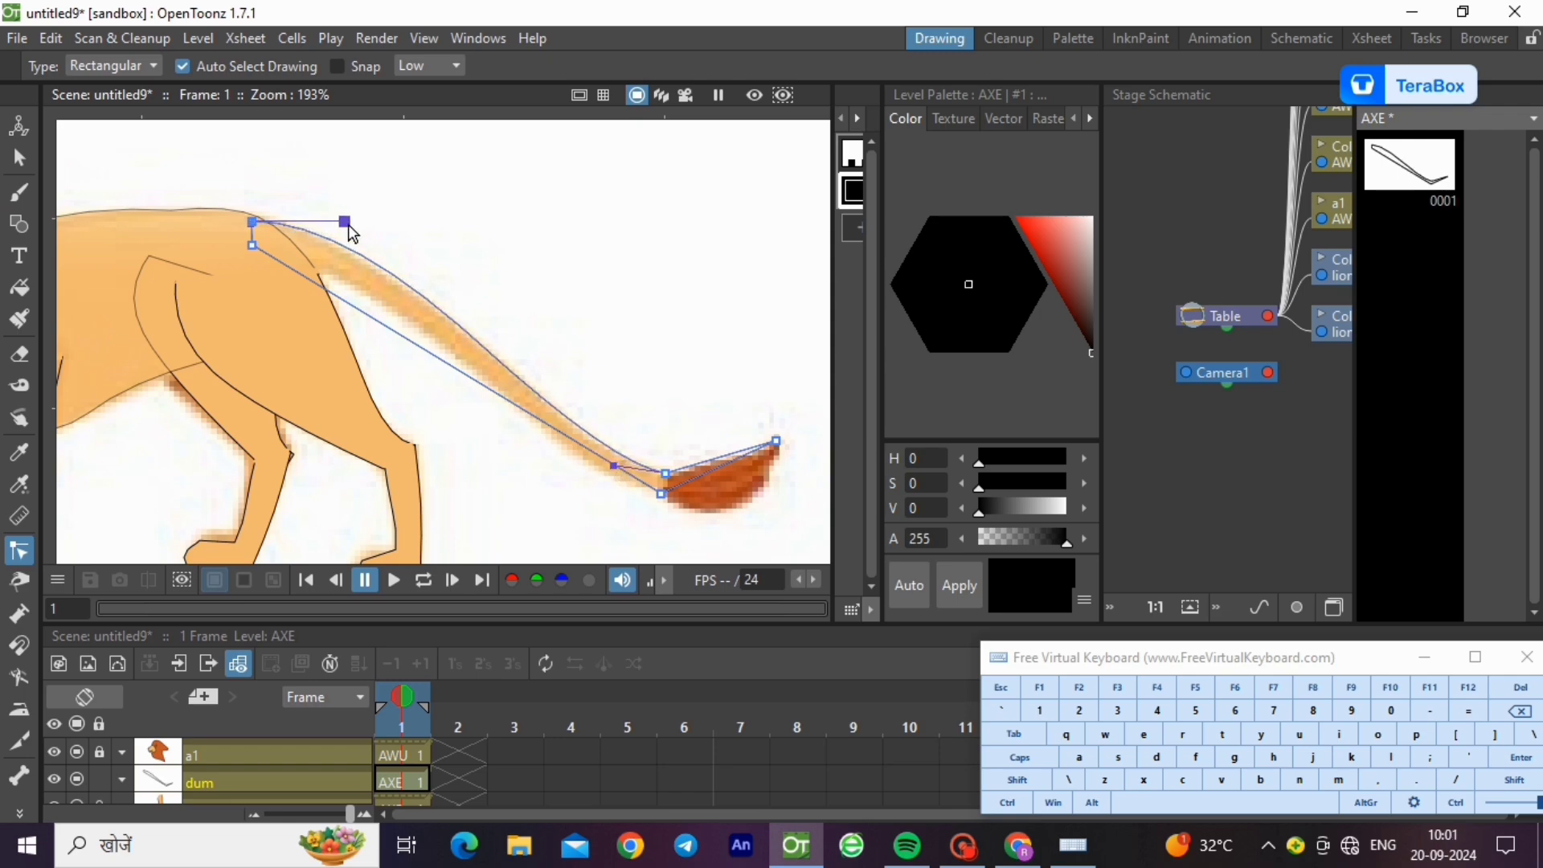
drag(374, 319, 344, 275)
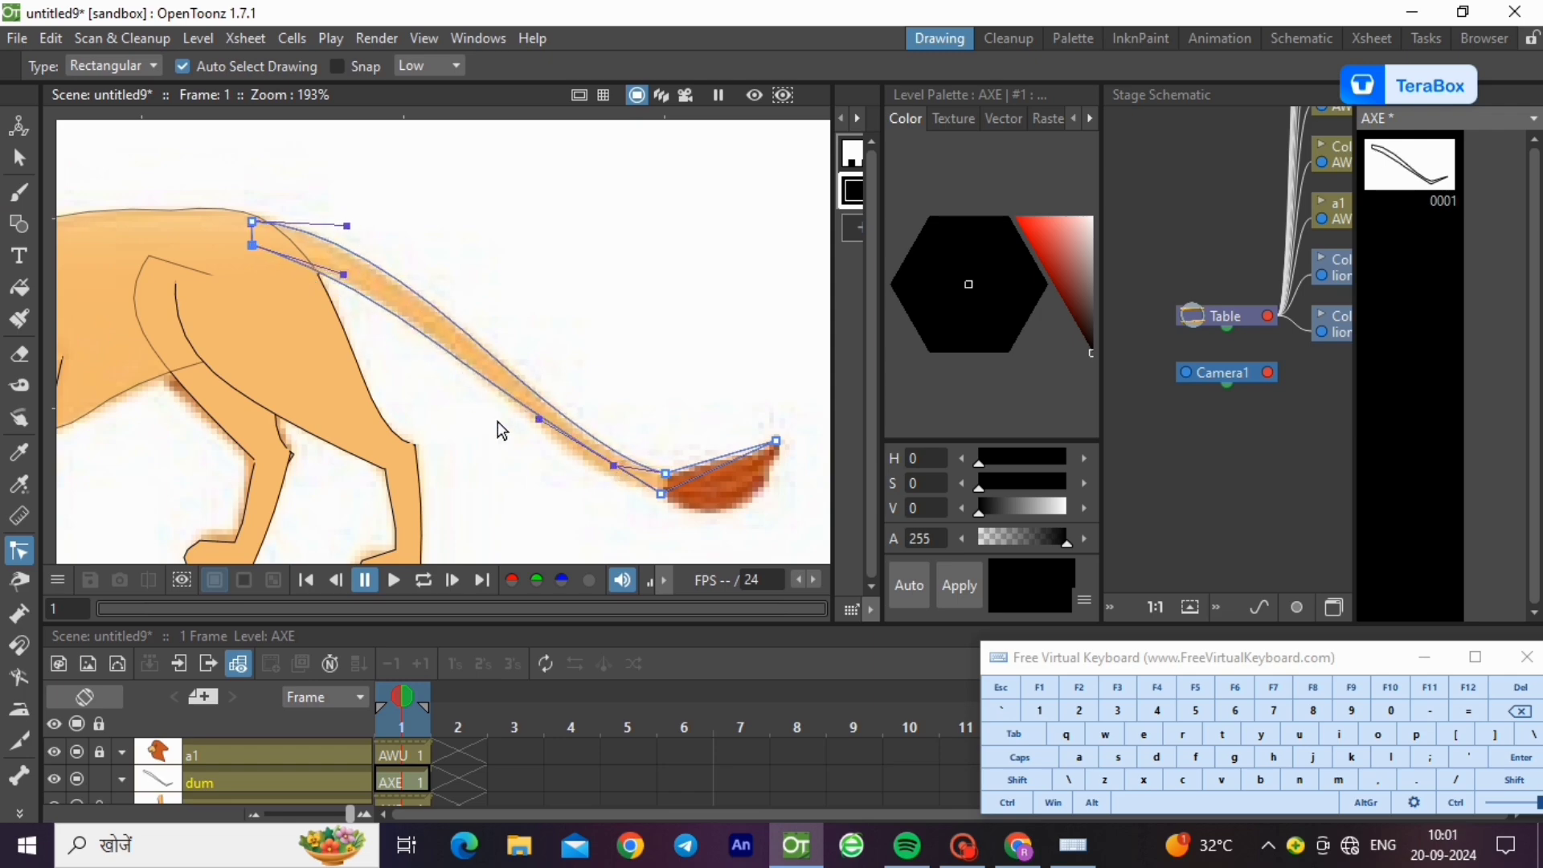
drag(540, 418, 592, 478)
drag(344, 275, 359, 272)
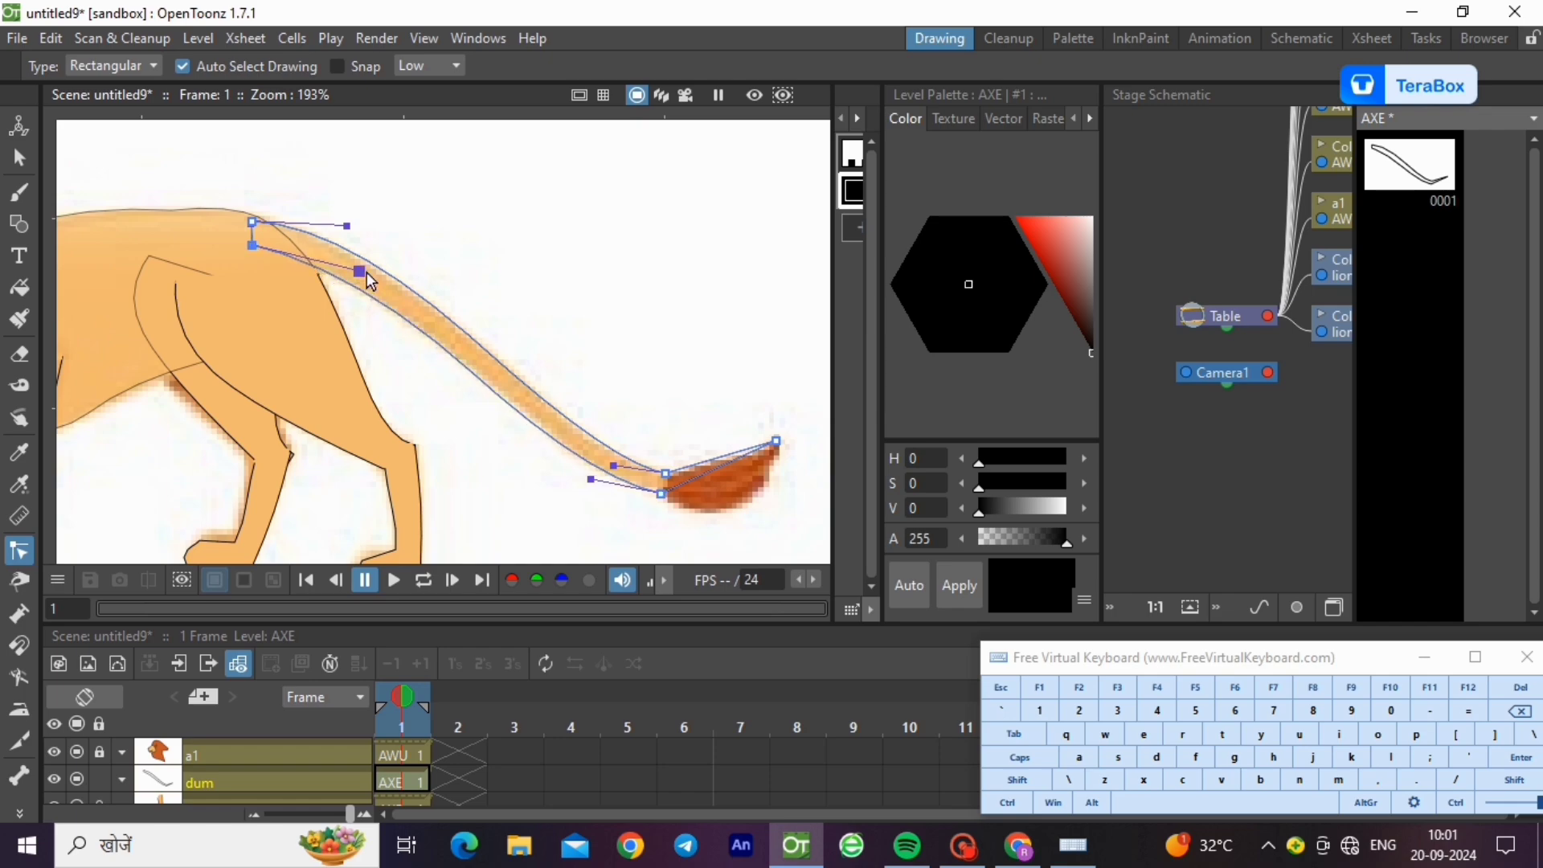
- Curve the tuft's upper and lower edges to match the reference tail tip
drag(734, 479, 776, 491)
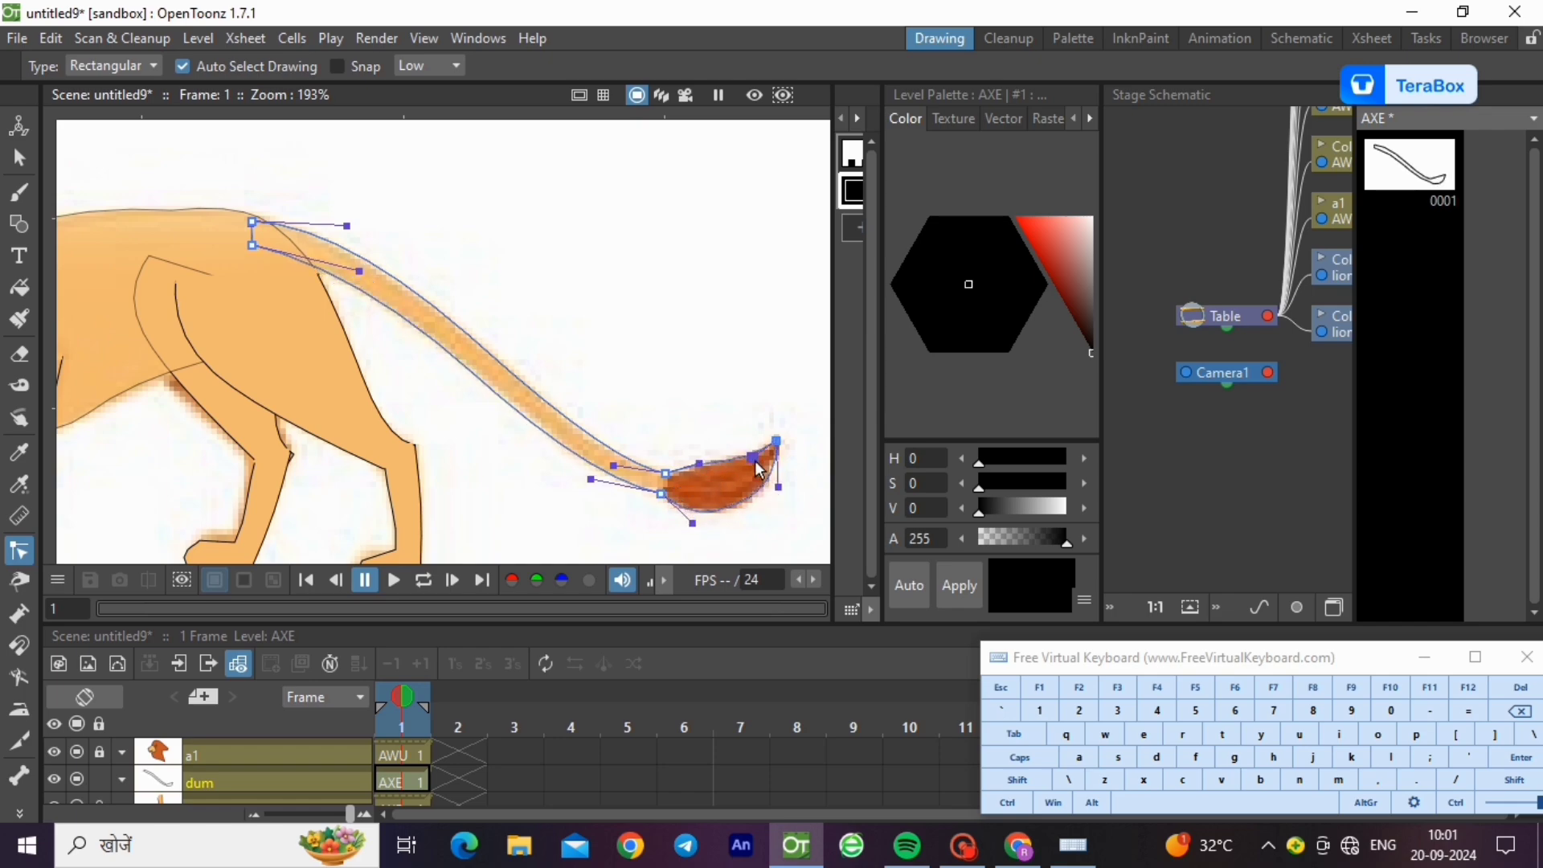
click(676, 374)
scroll(677, 374, down, 1)
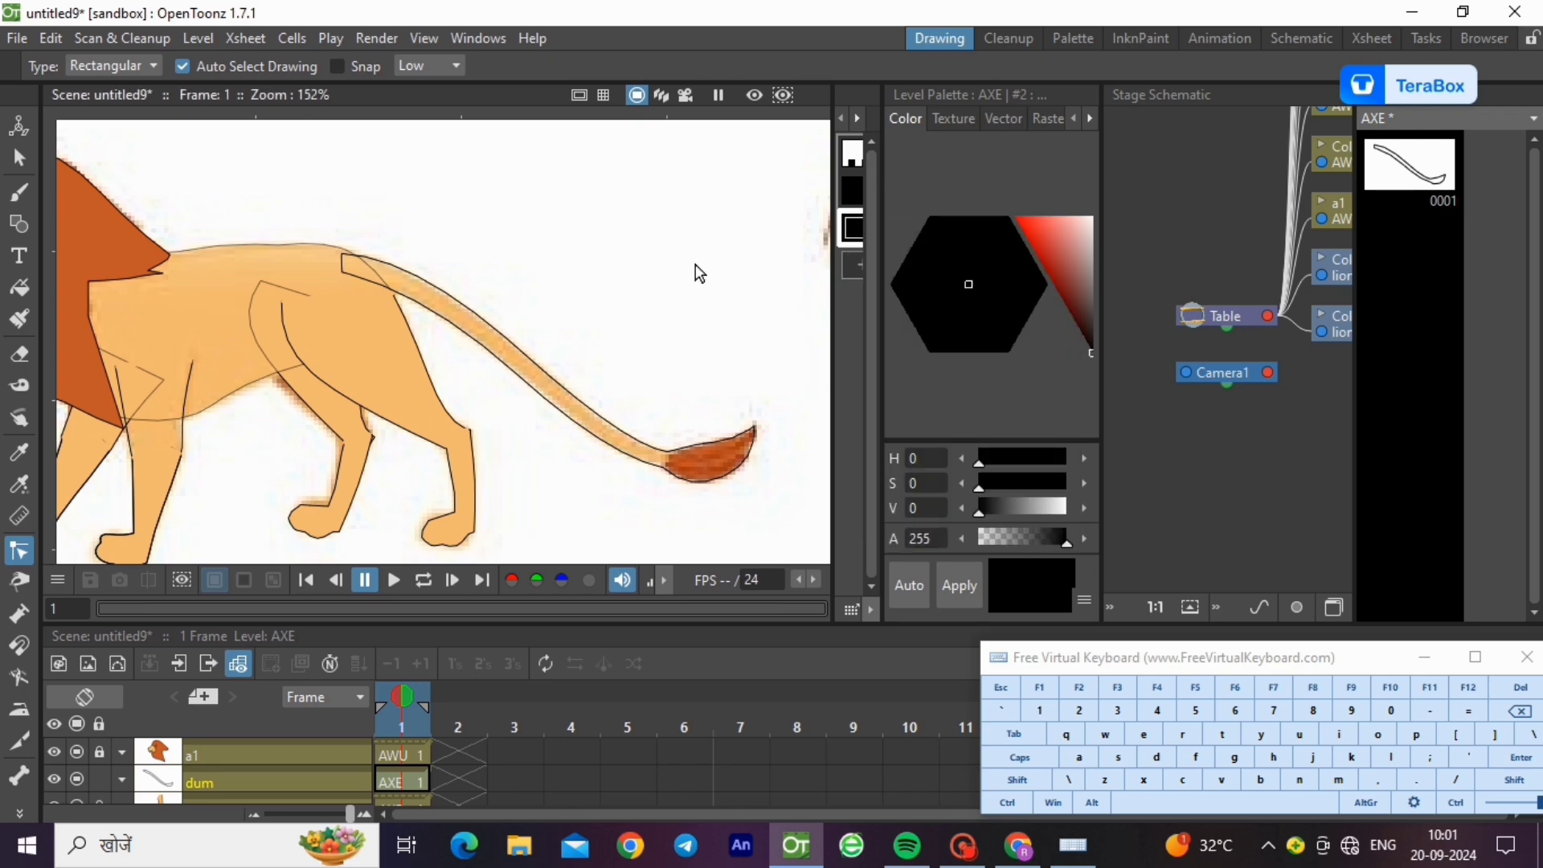
- Copy the tan style from lgbk2's palette into dum's palette, and fill the whole tail shape with it
click(422, 801)
right_click(849, 225)
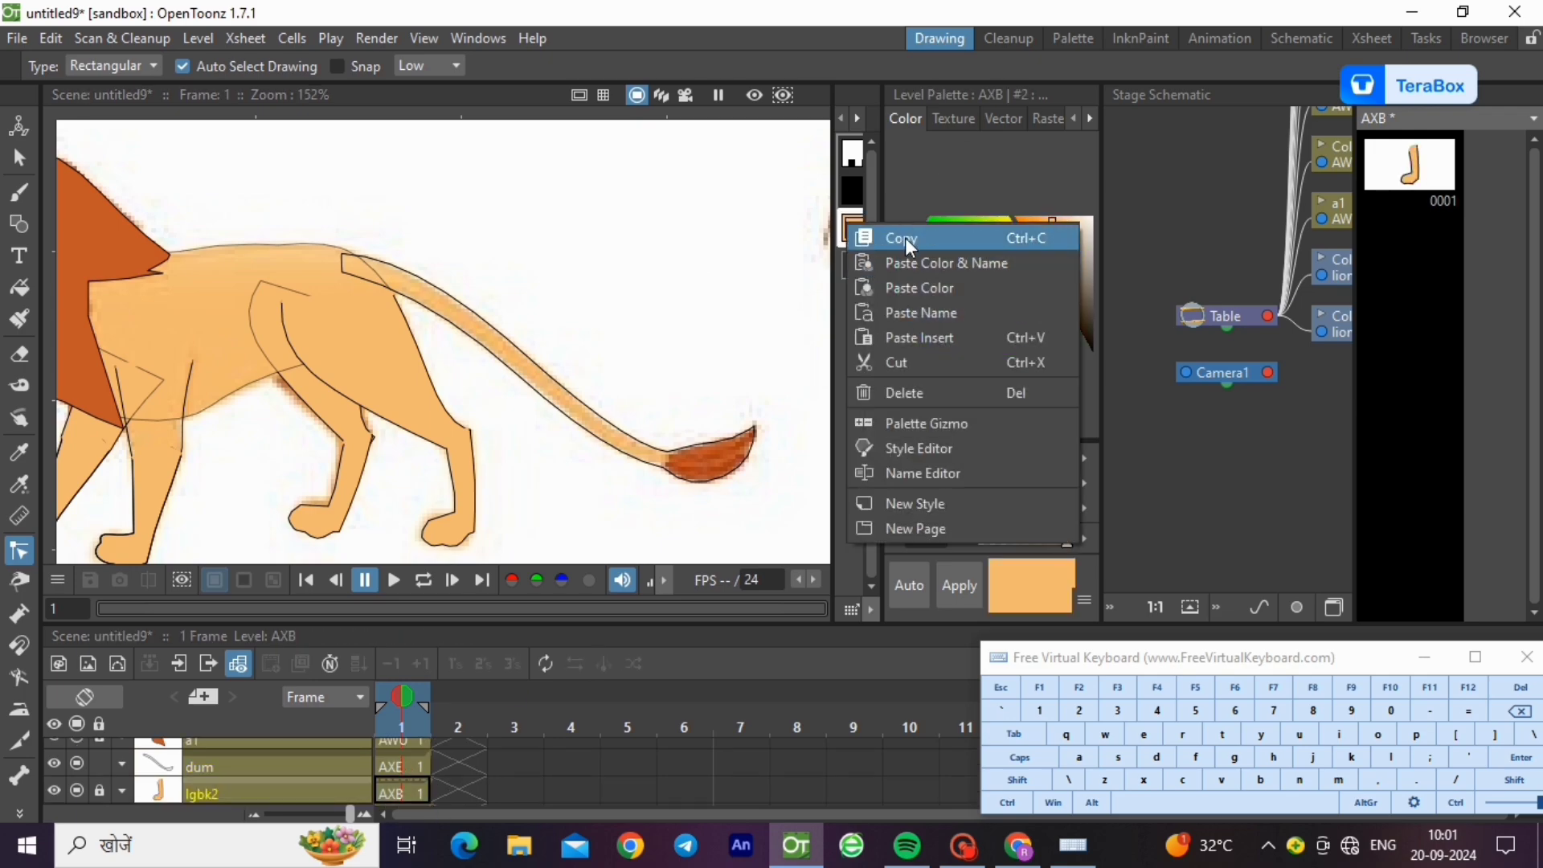
click(905, 239)
click(405, 768)
right_click(843, 232)
click(880, 286)
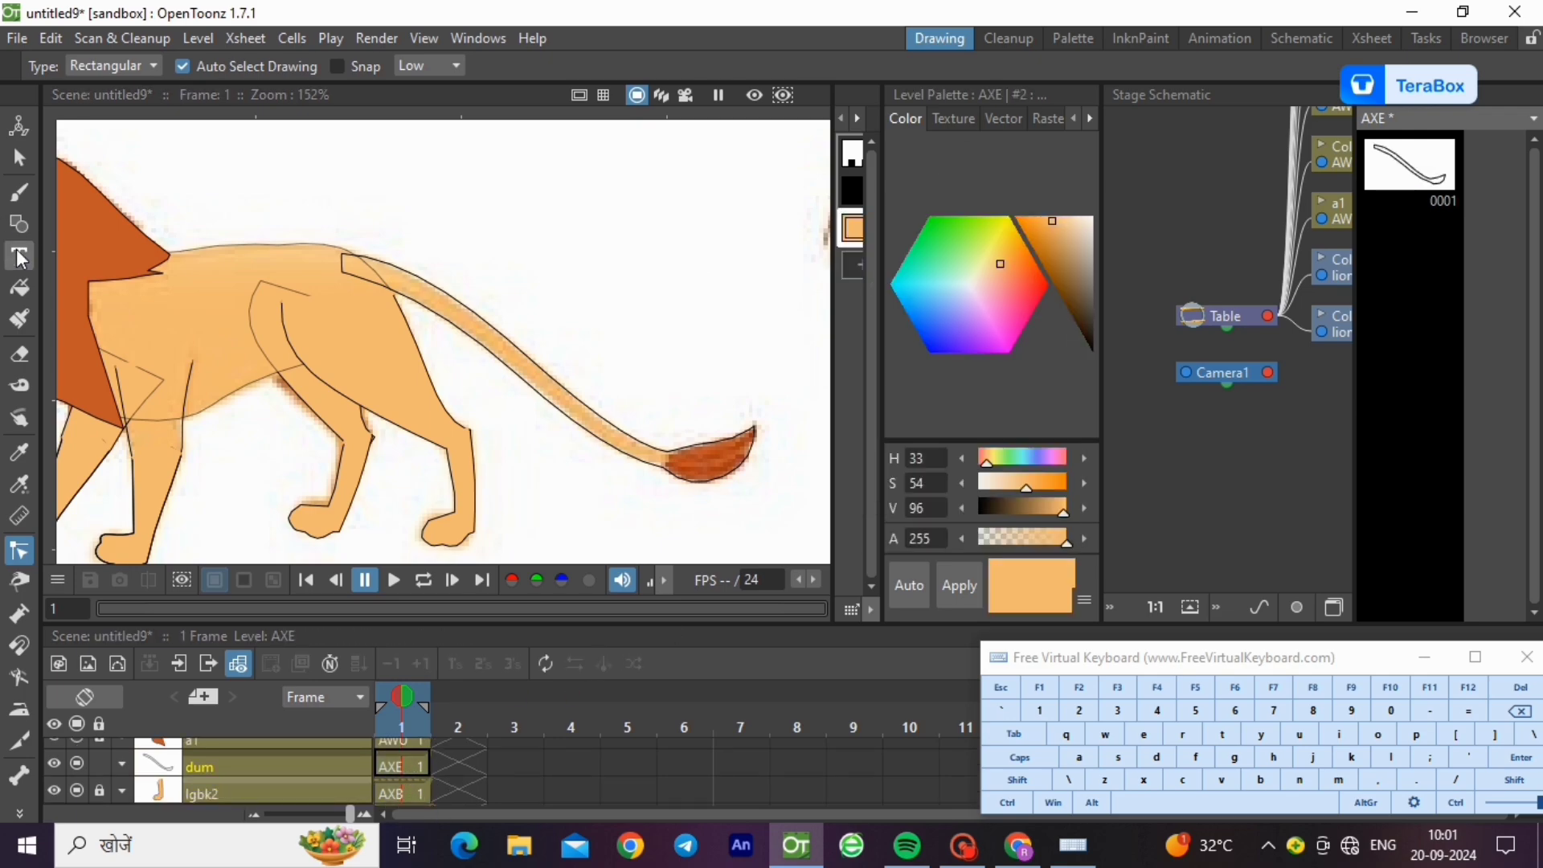
click(19, 287)
click(19, 223)
scroll(326, 251, up, 3)
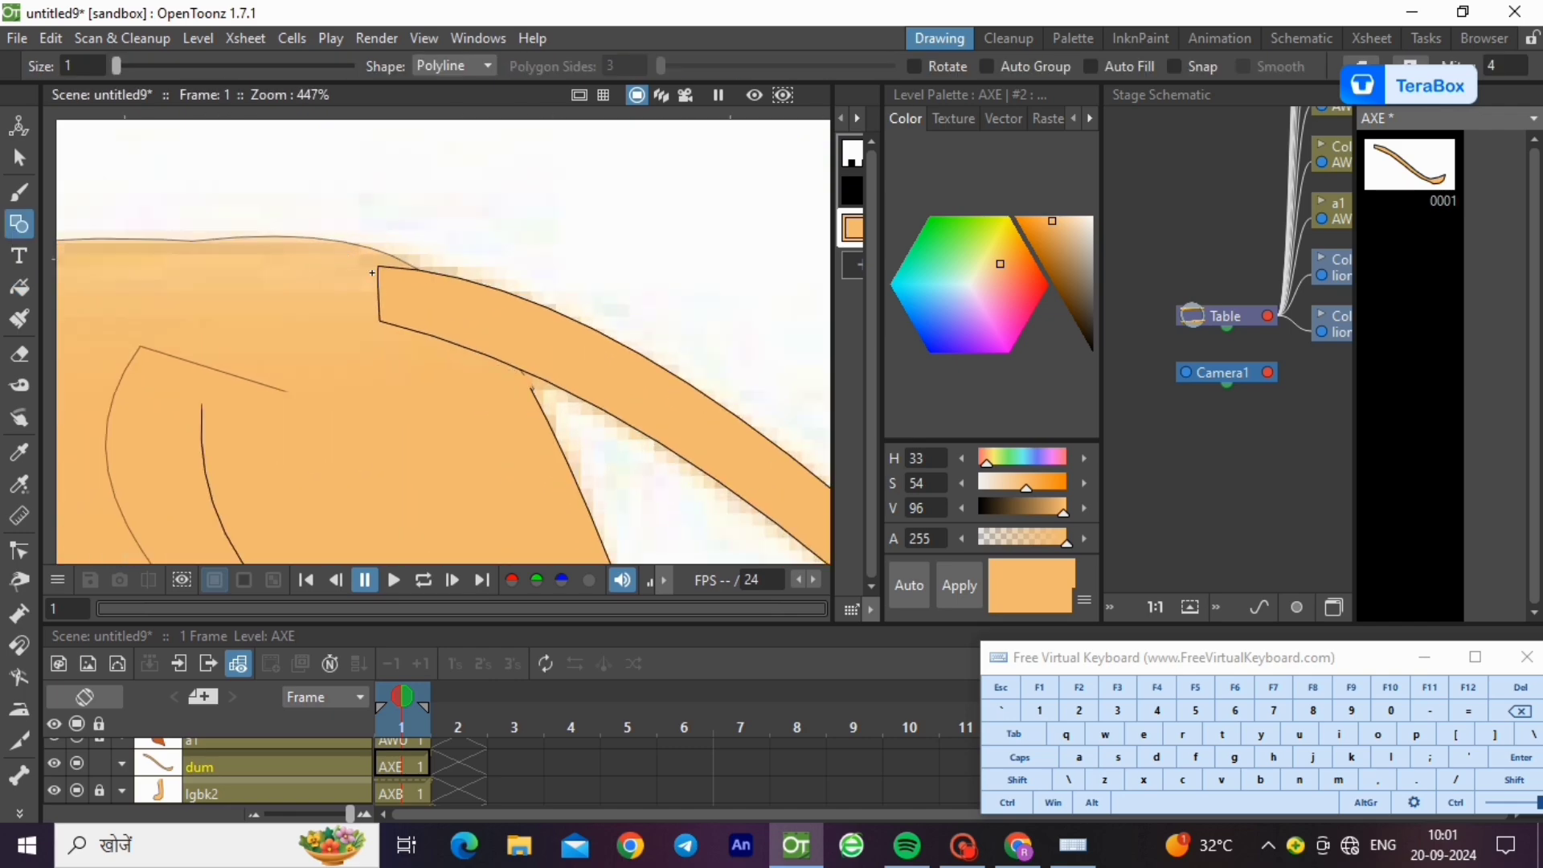
scroll(329, 209, down, 5)
- Select the complete tail drawing in the dum column and copy it
key(s)
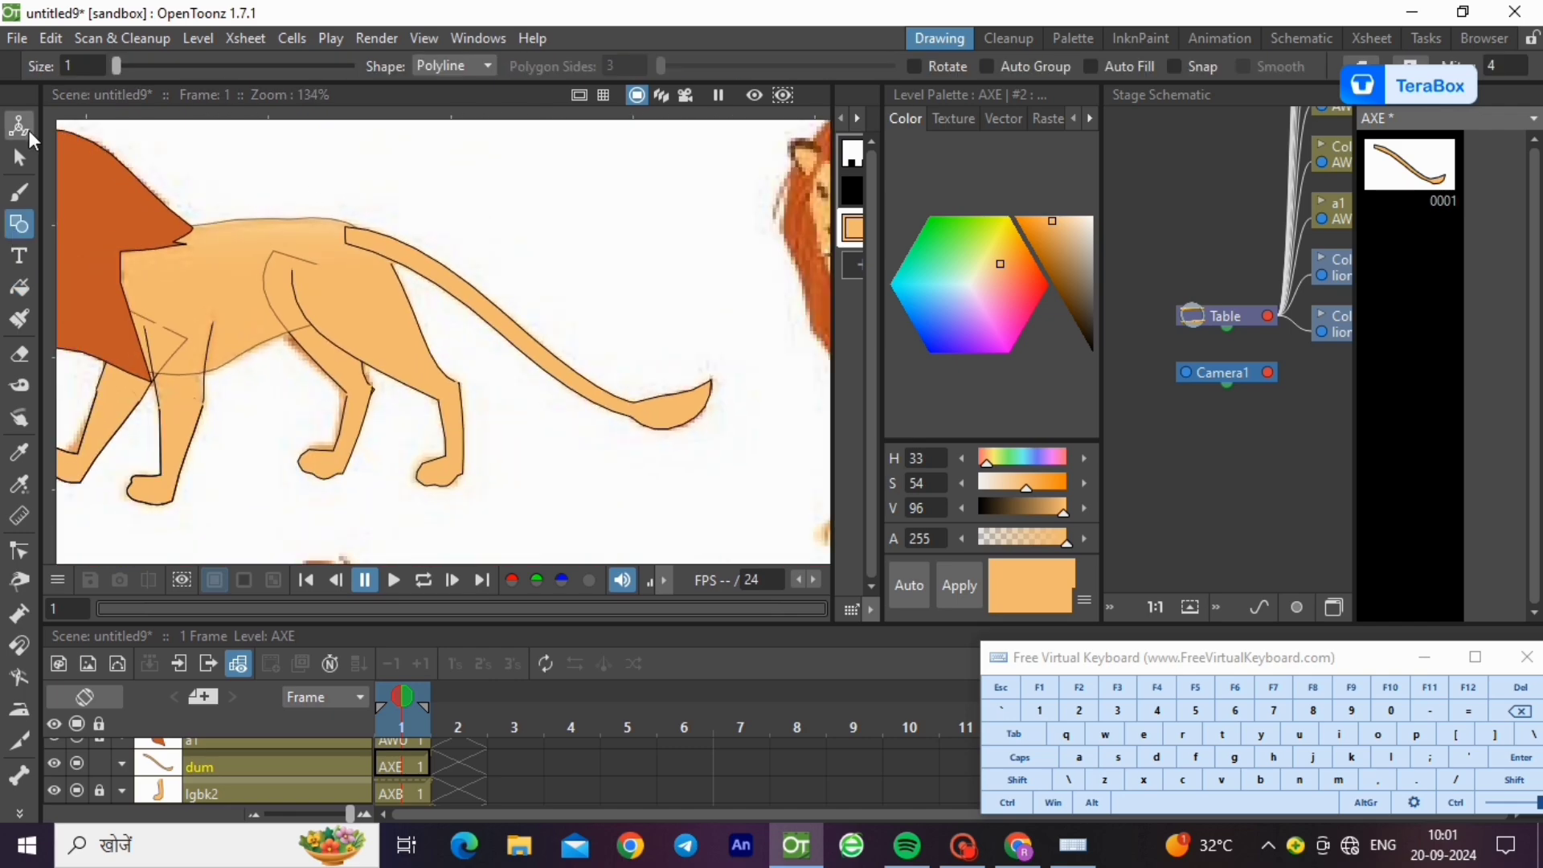
drag(329, 175, 827, 514)
click(1010, 800)
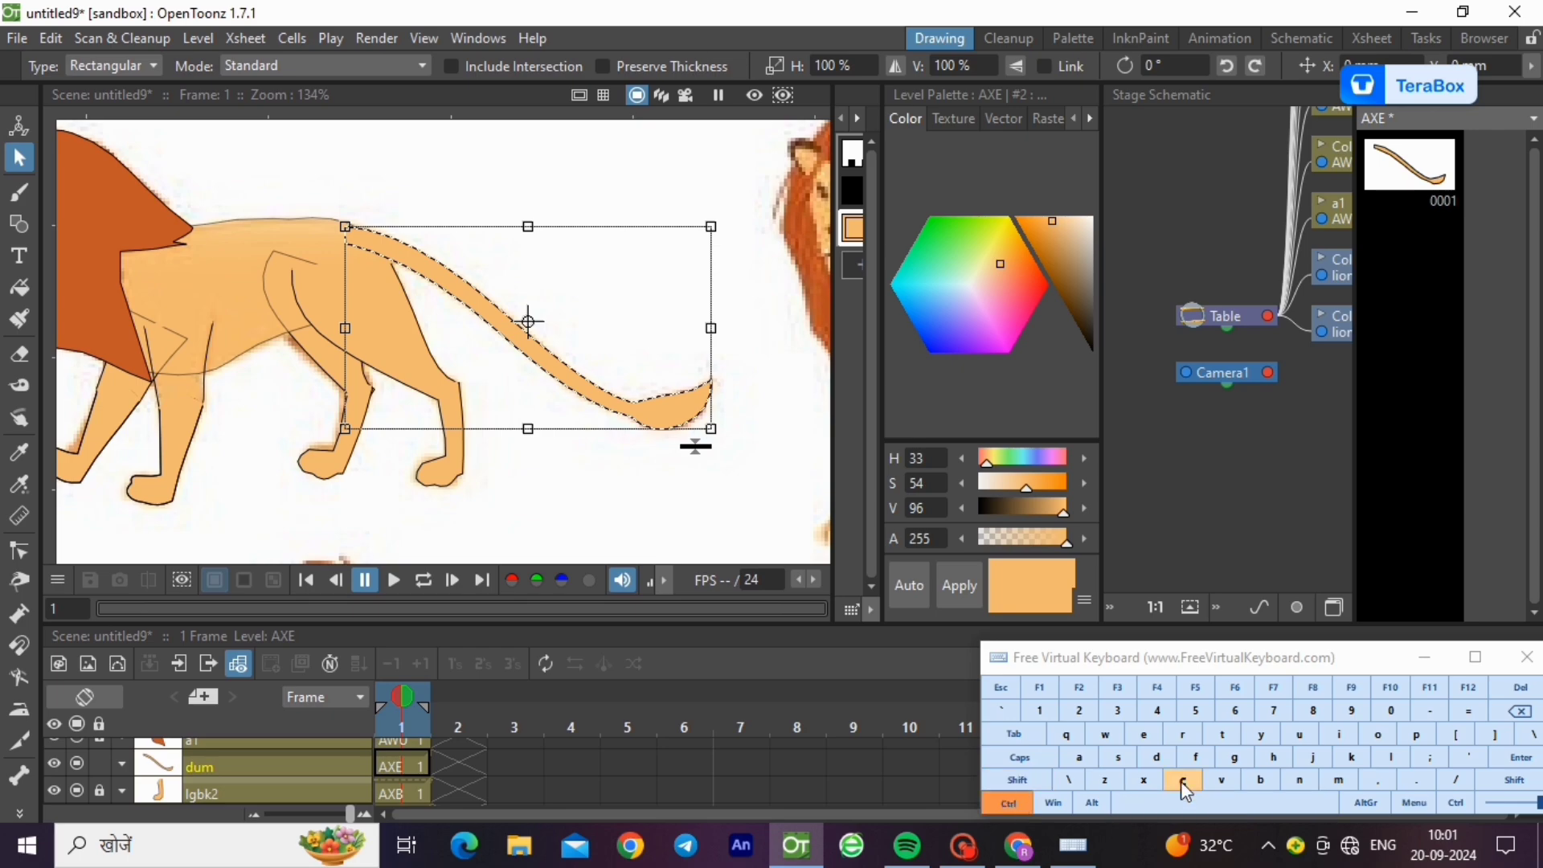
click(1183, 782)
click(300, 771)
- Create a new vector level next to the lg22 and Col7 columns, and rename its column dom
scroll(268, 755, down, 3)
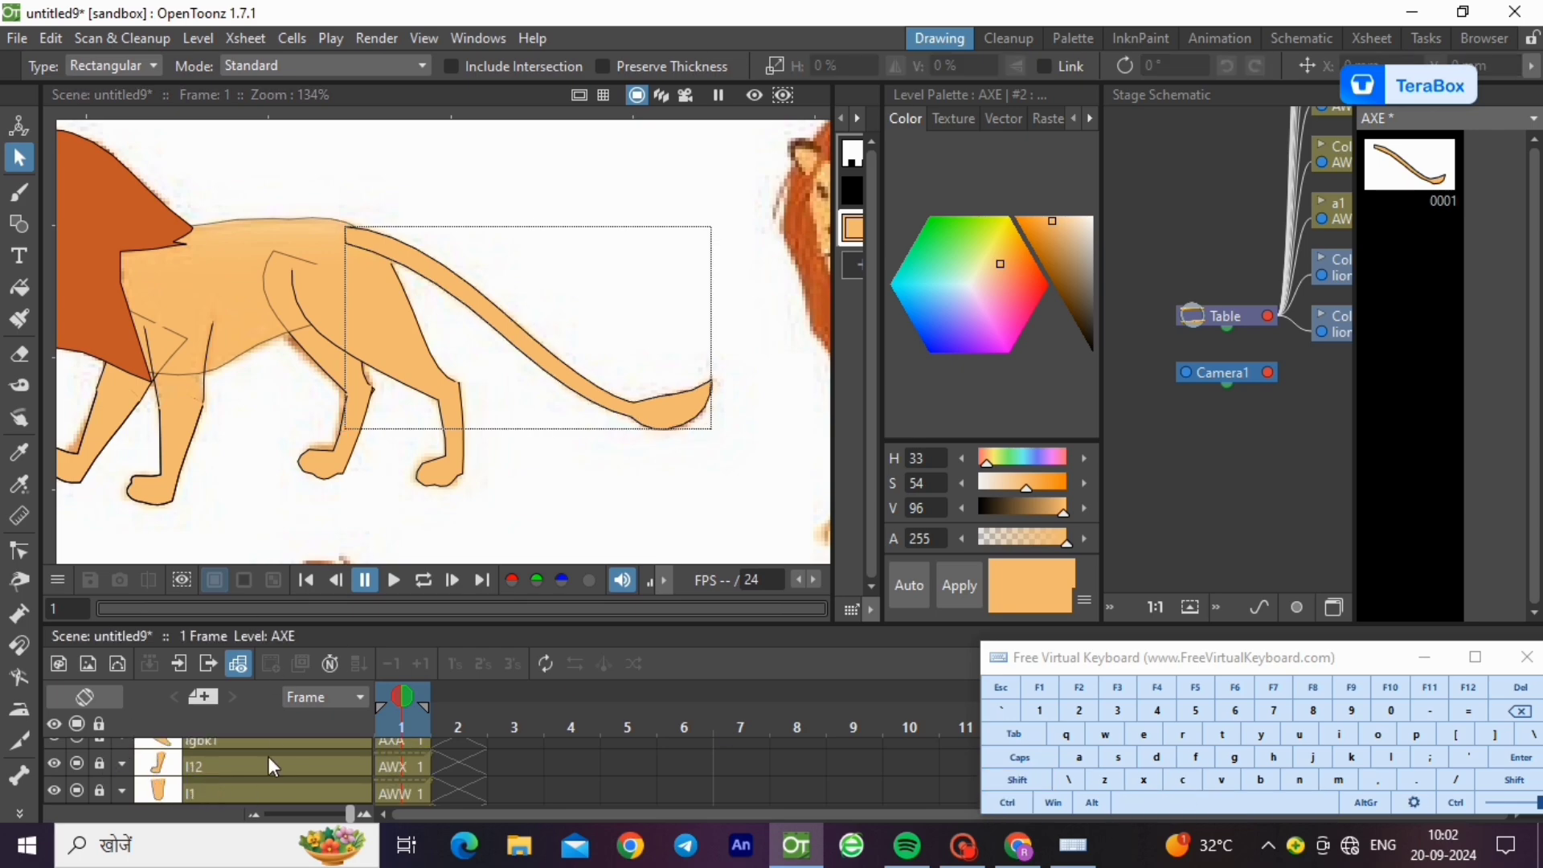
click(402, 791)
click(198, 38)
mouse_move(359, 72)
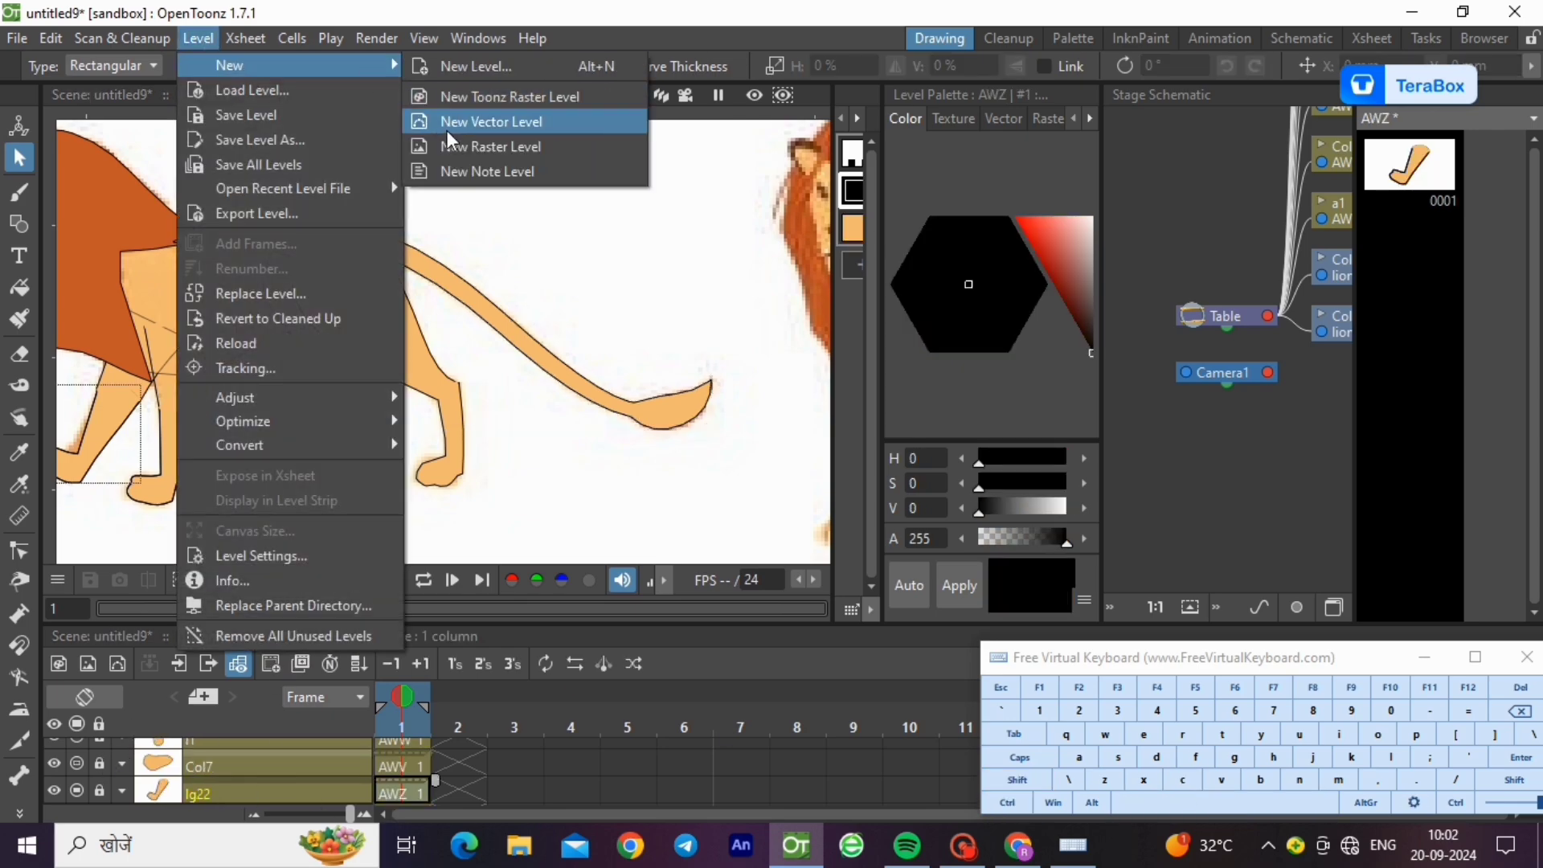
click(483, 120)
click(810, 678)
double_click(267, 792)
click(1157, 757)
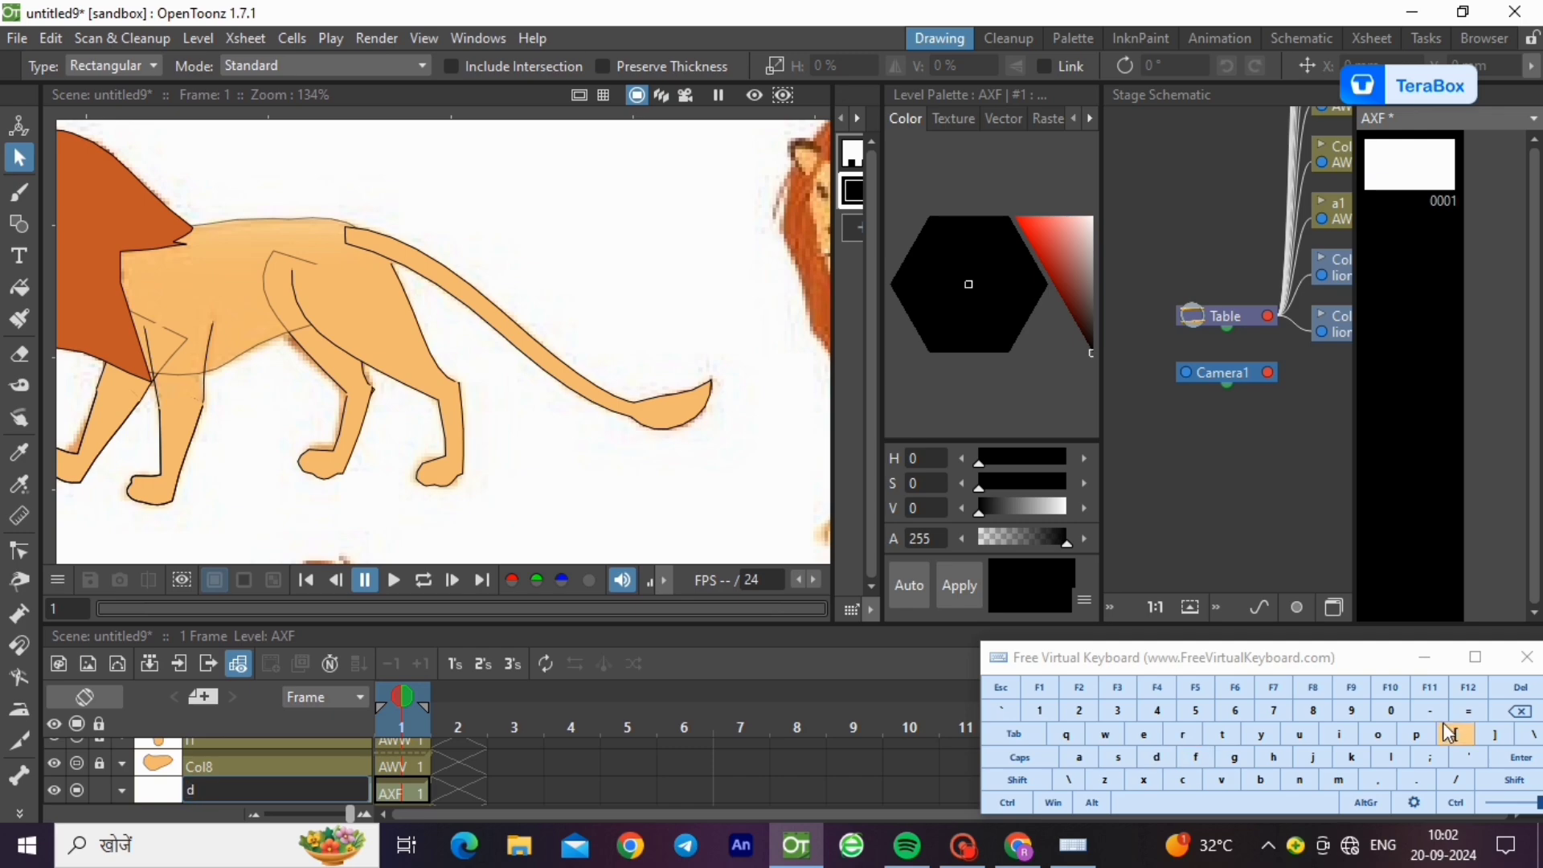
click(1378, 735)
click(1339, 780)
click(1521, 757)
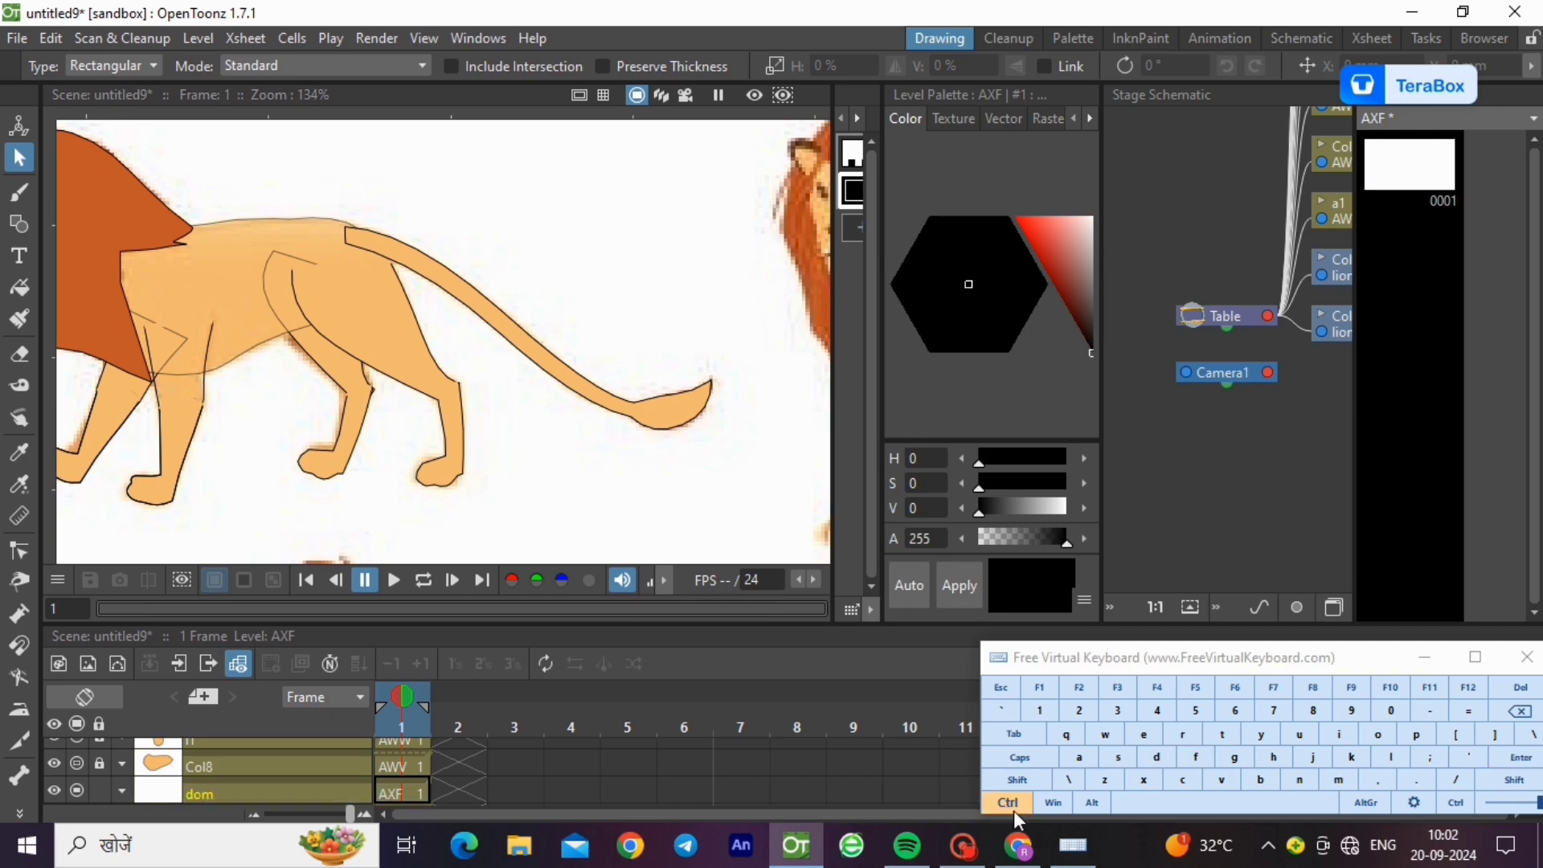
- Paste the tail into the dom column, and delete the original tail cell together with the dum column
click(1223, 790)
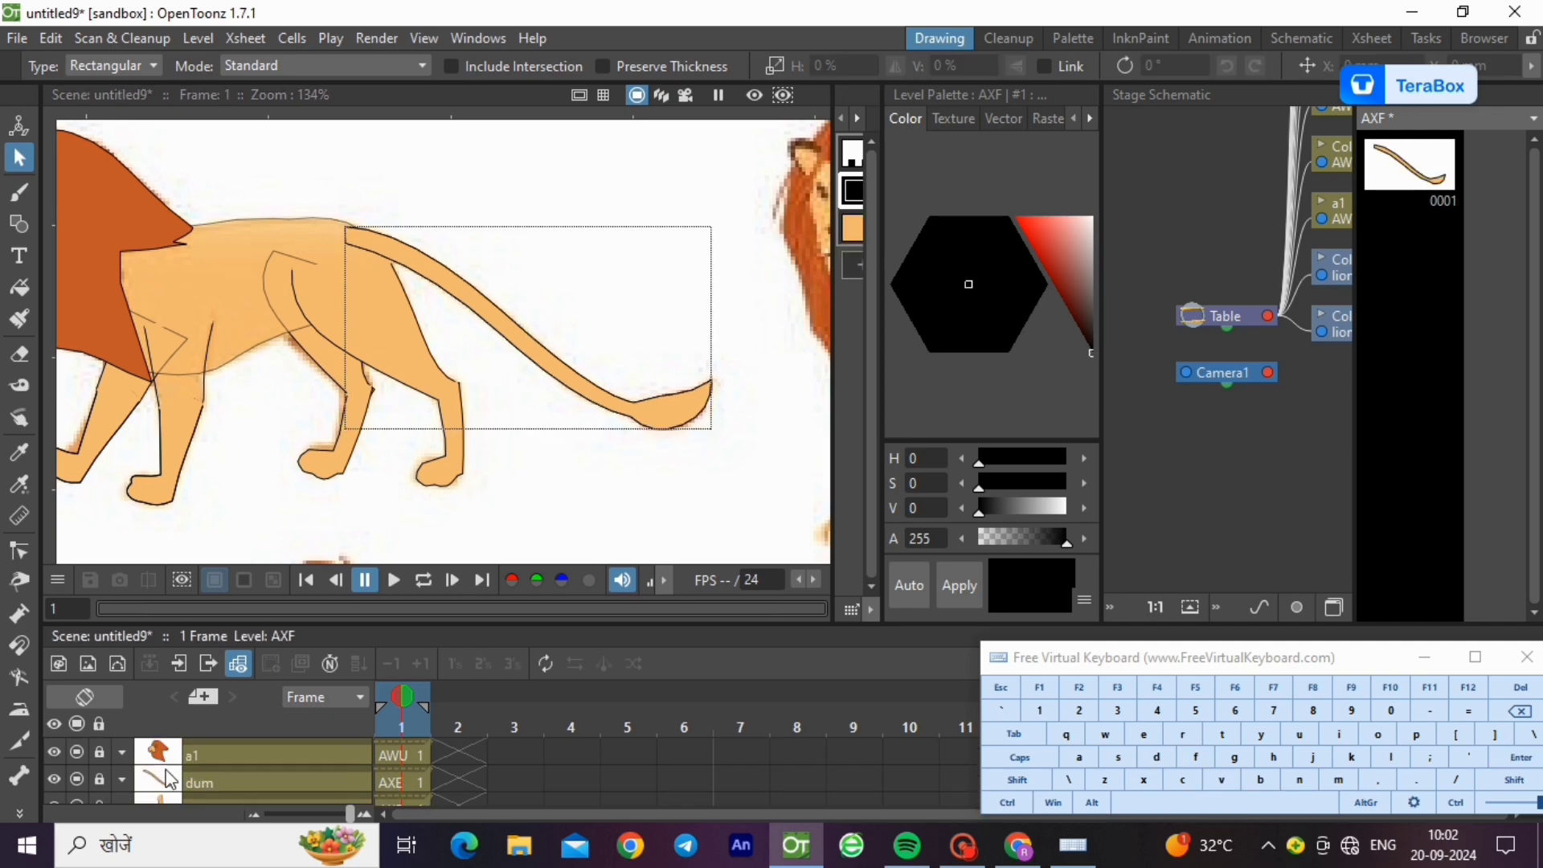
right_click(388, 786)
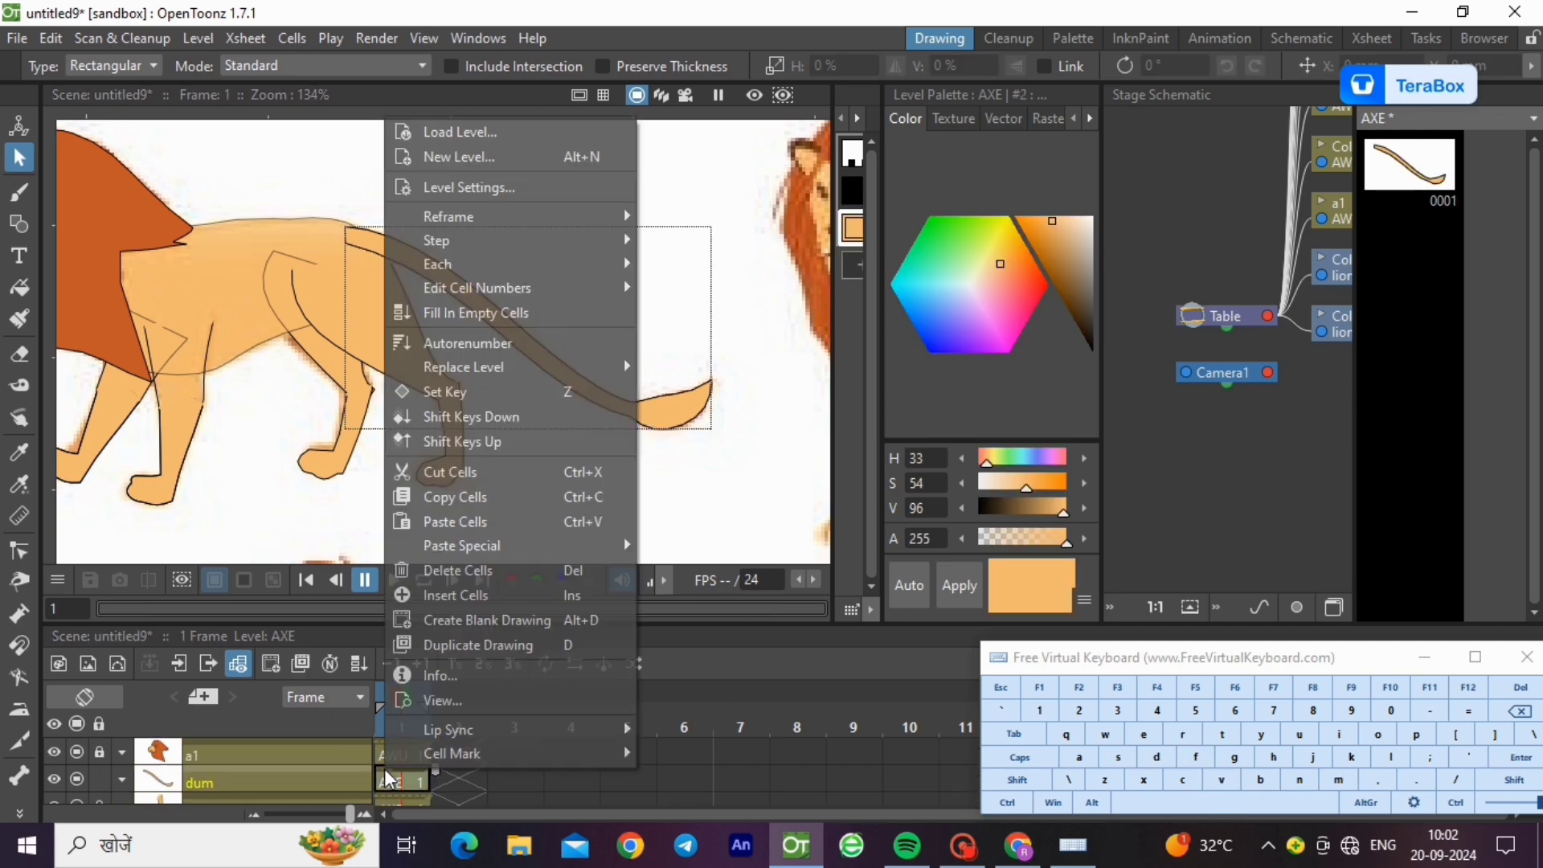
click(458, 569)
right_click(265, 775)
click(365, 703)
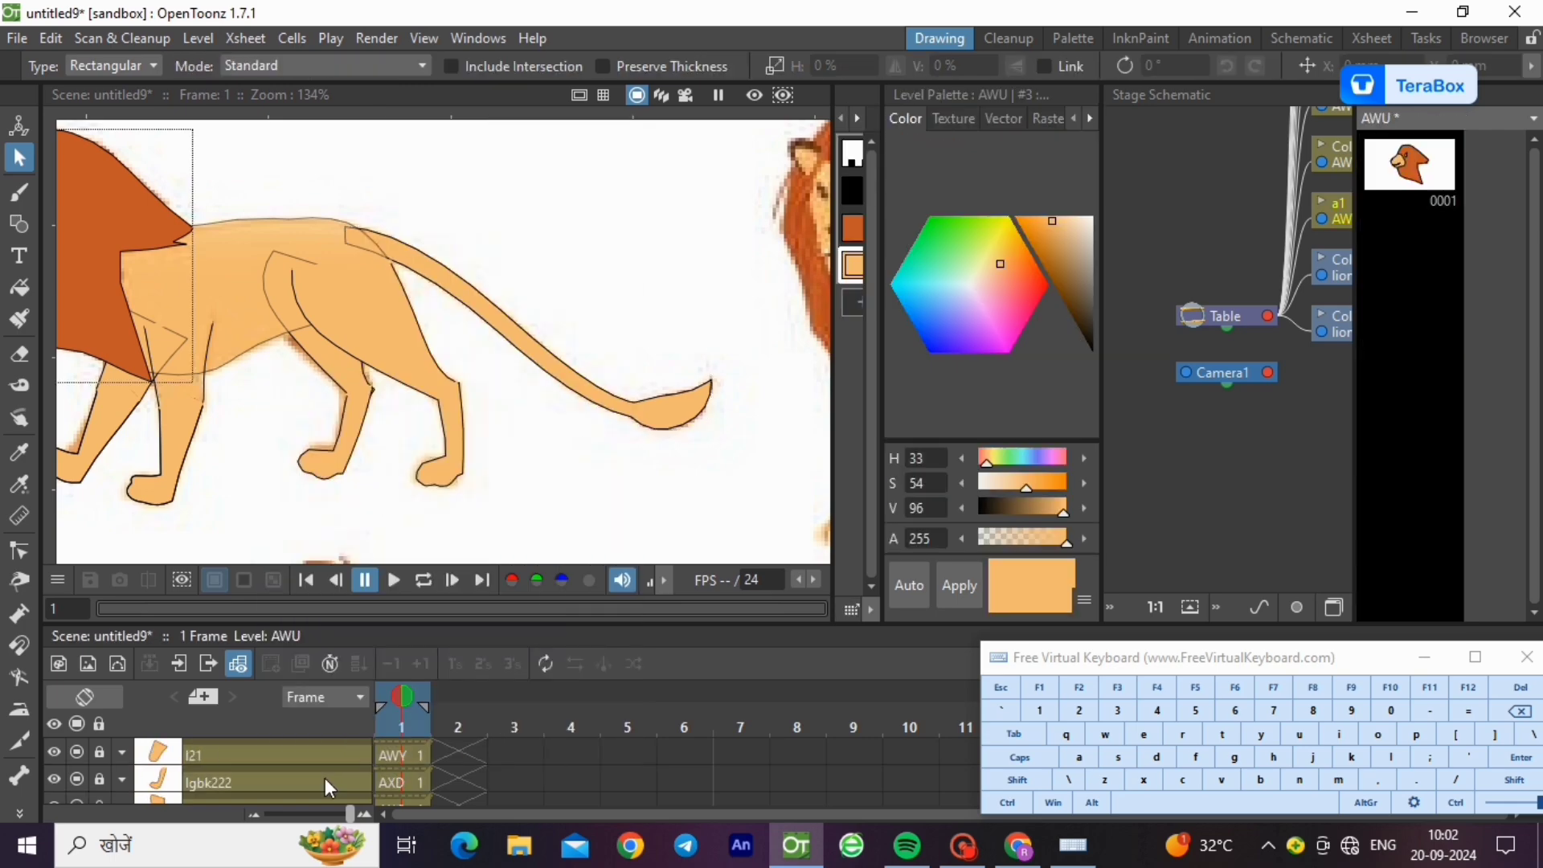
- Make the dom column semi-transparent in the viewer so the reference tuft shows through
scroll(325, 778, down, 3)
click(393, 784)
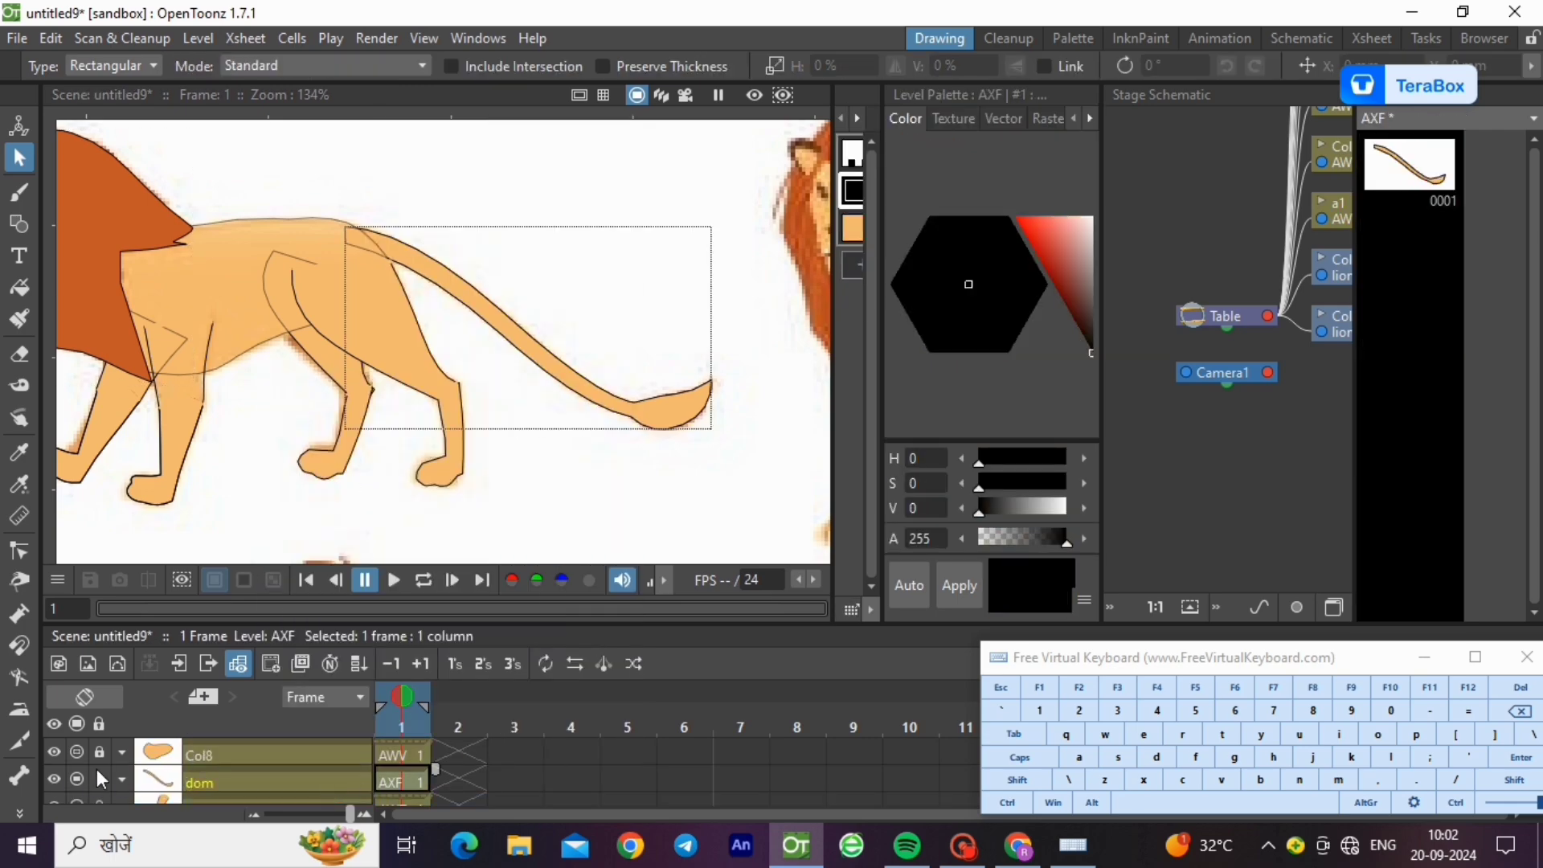
click(122, 779)
click(184, 807)
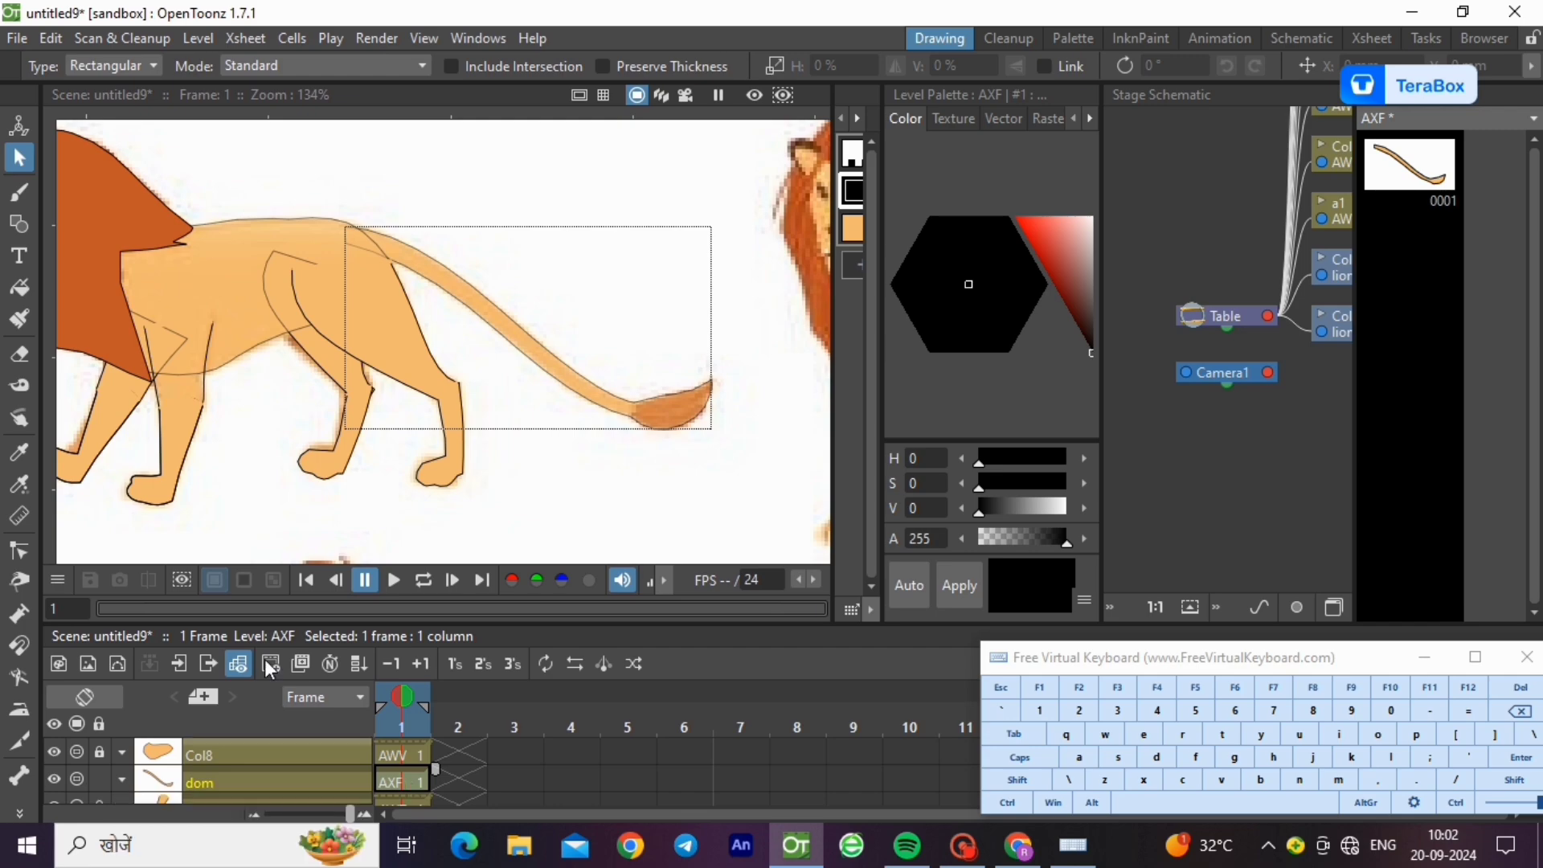
- Draw a straight line across the tail where the tuft begins, and reduce the line's thickness
click(17, 226)
scroll(627, 426, up, 5)
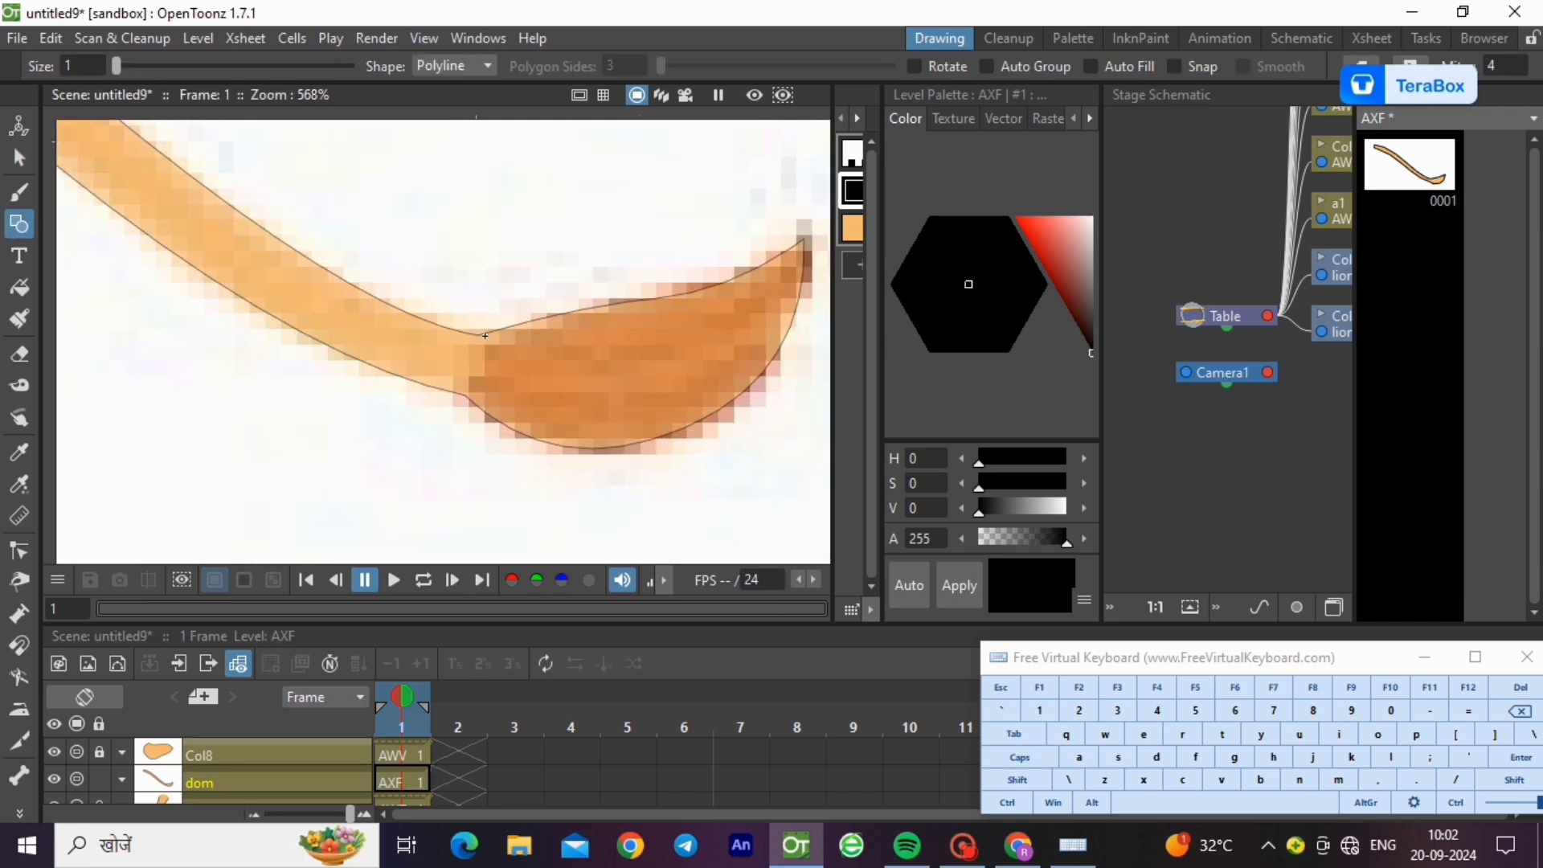
double_click(467, 396)
key(s)
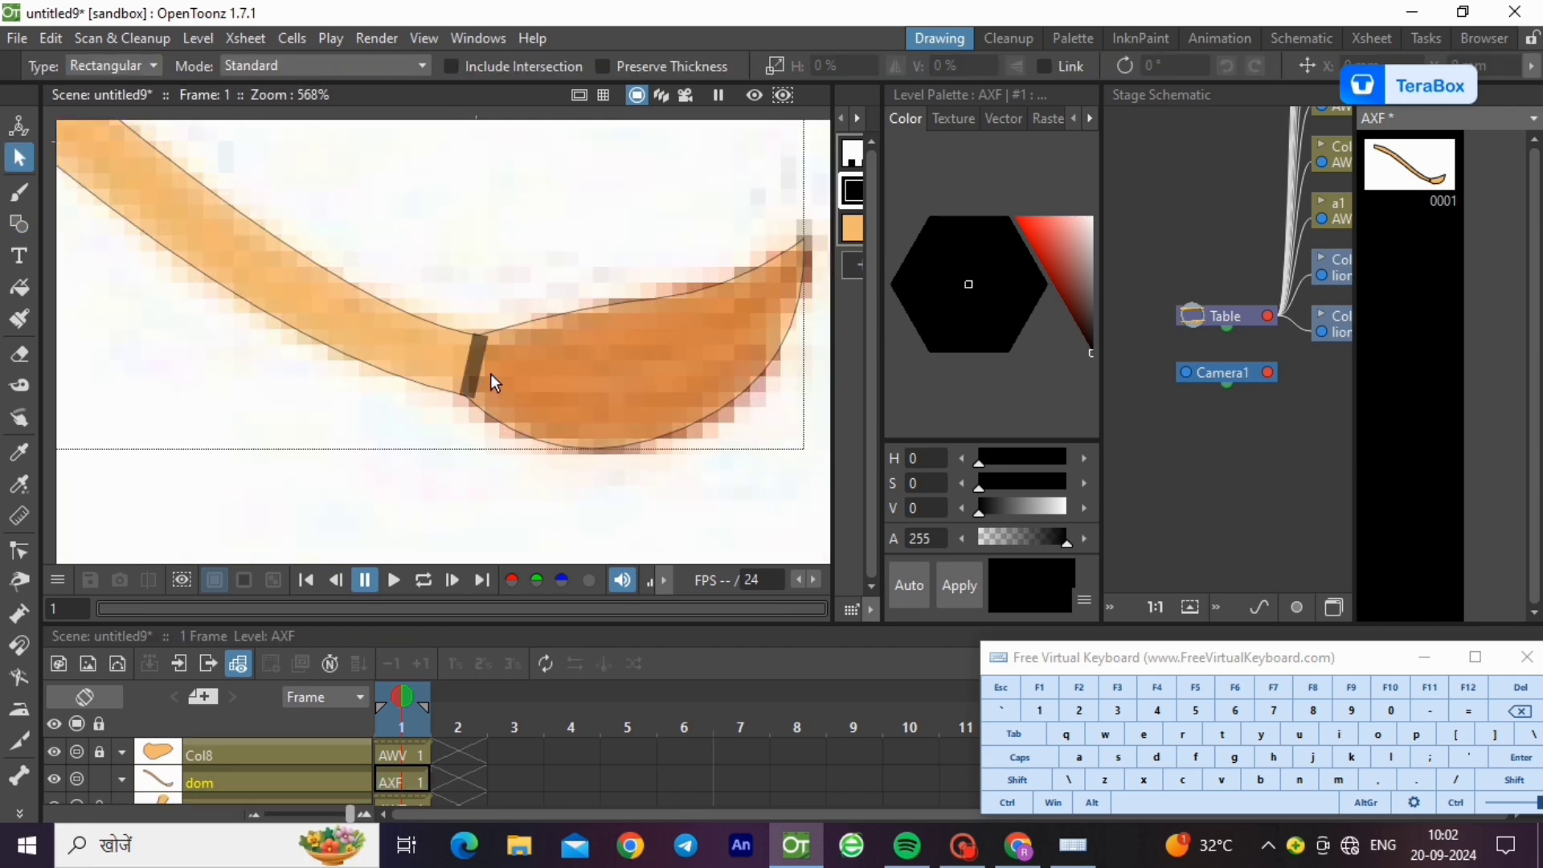
click(466, 379)
drag(471, 417, 475, 448)
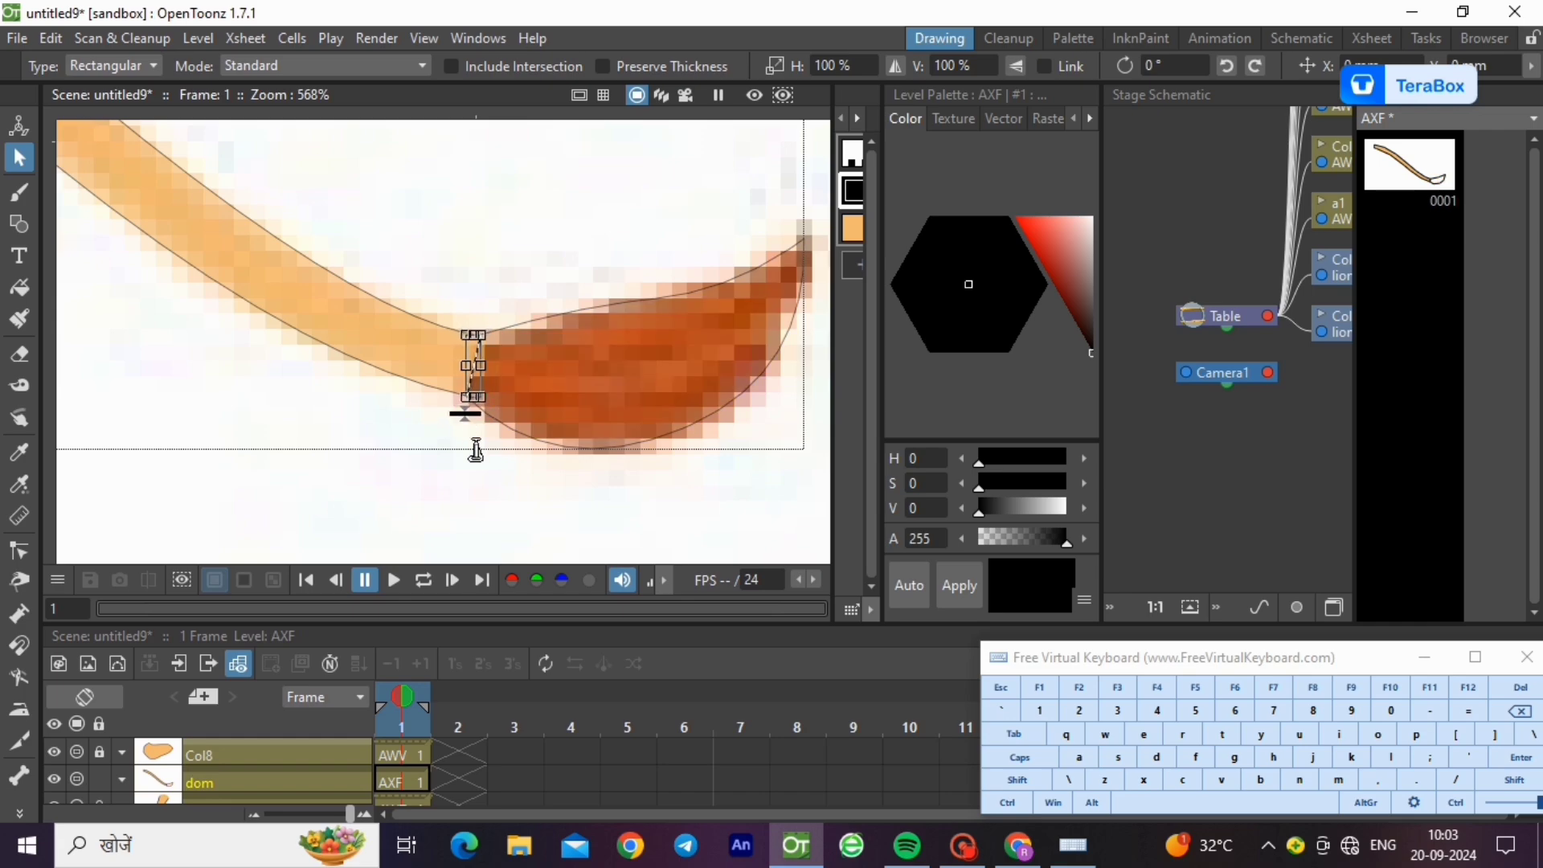
click(415, 442)
- Add a new style with the reddish brown sampled from the reference tuft, and fill the tail tuft with it
scroll(416, 442, down, 3)
key(k)
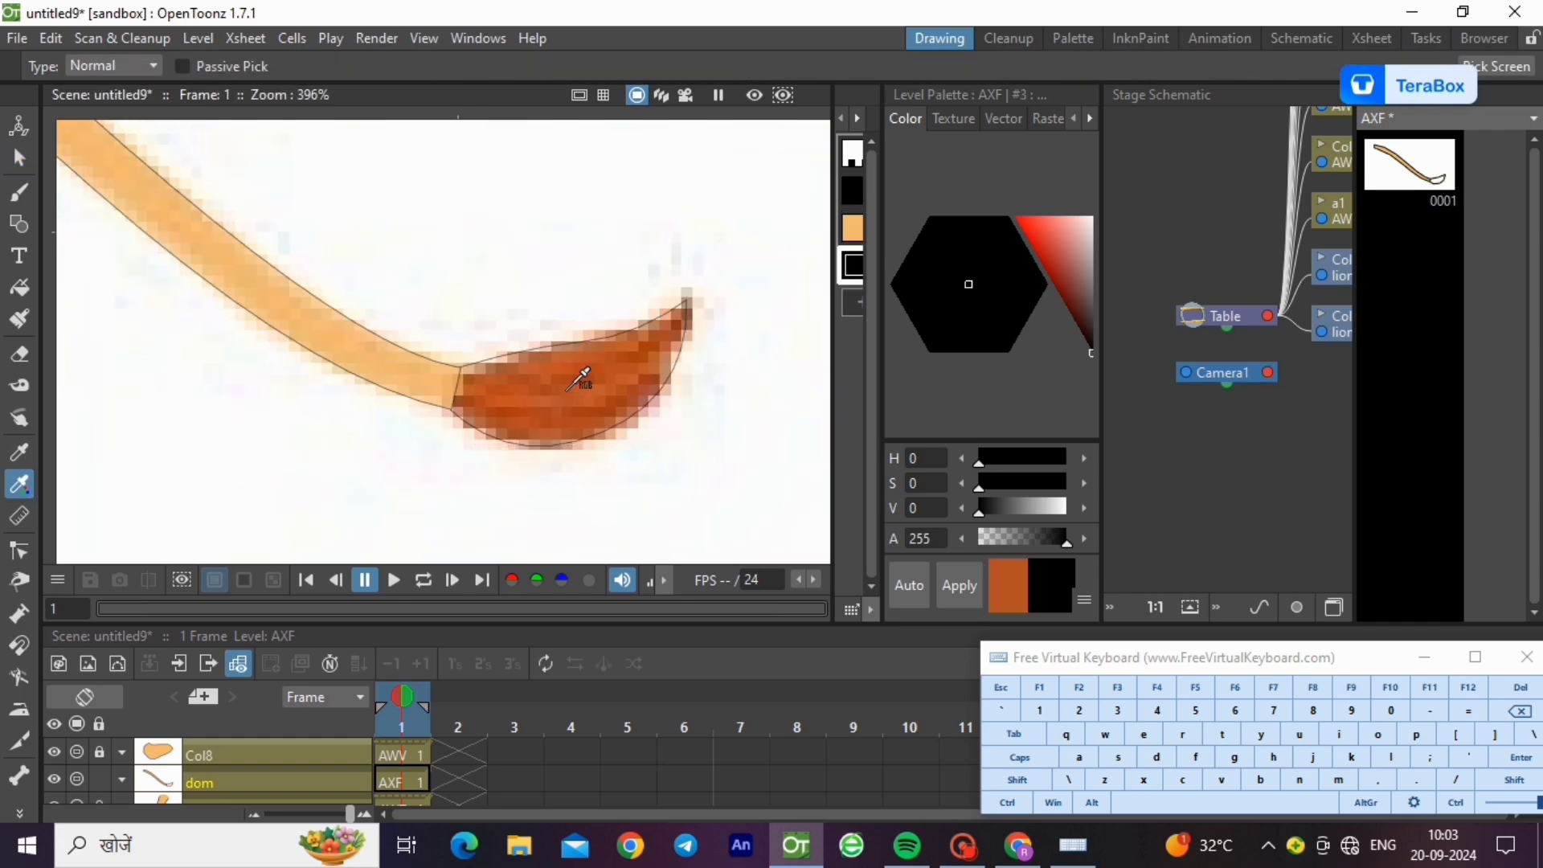
click(583, 390)
key(f)
drag(385, 240, 724, 503)
scroll(538, 401, down, 7)
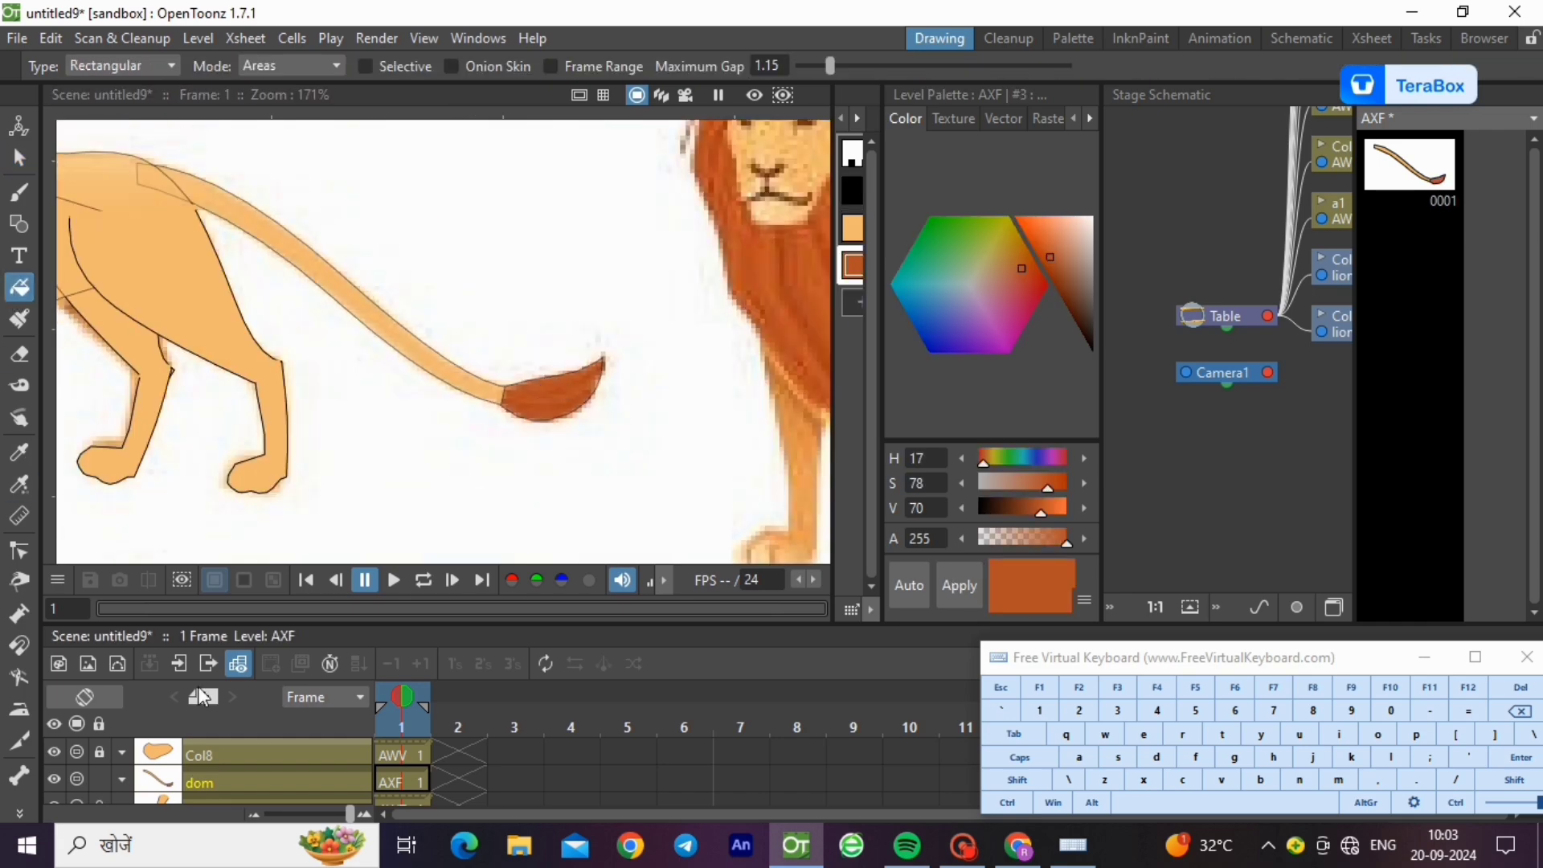
- Restore the dom and Col8 columns to full opacity, and lock the dom column
click(122, 780)
click(123, 754)
drag(229, 778, 302, 798)
click(214, 758)
scroll(691, 469, down, 7)
scroll(317, 408, up, 3)
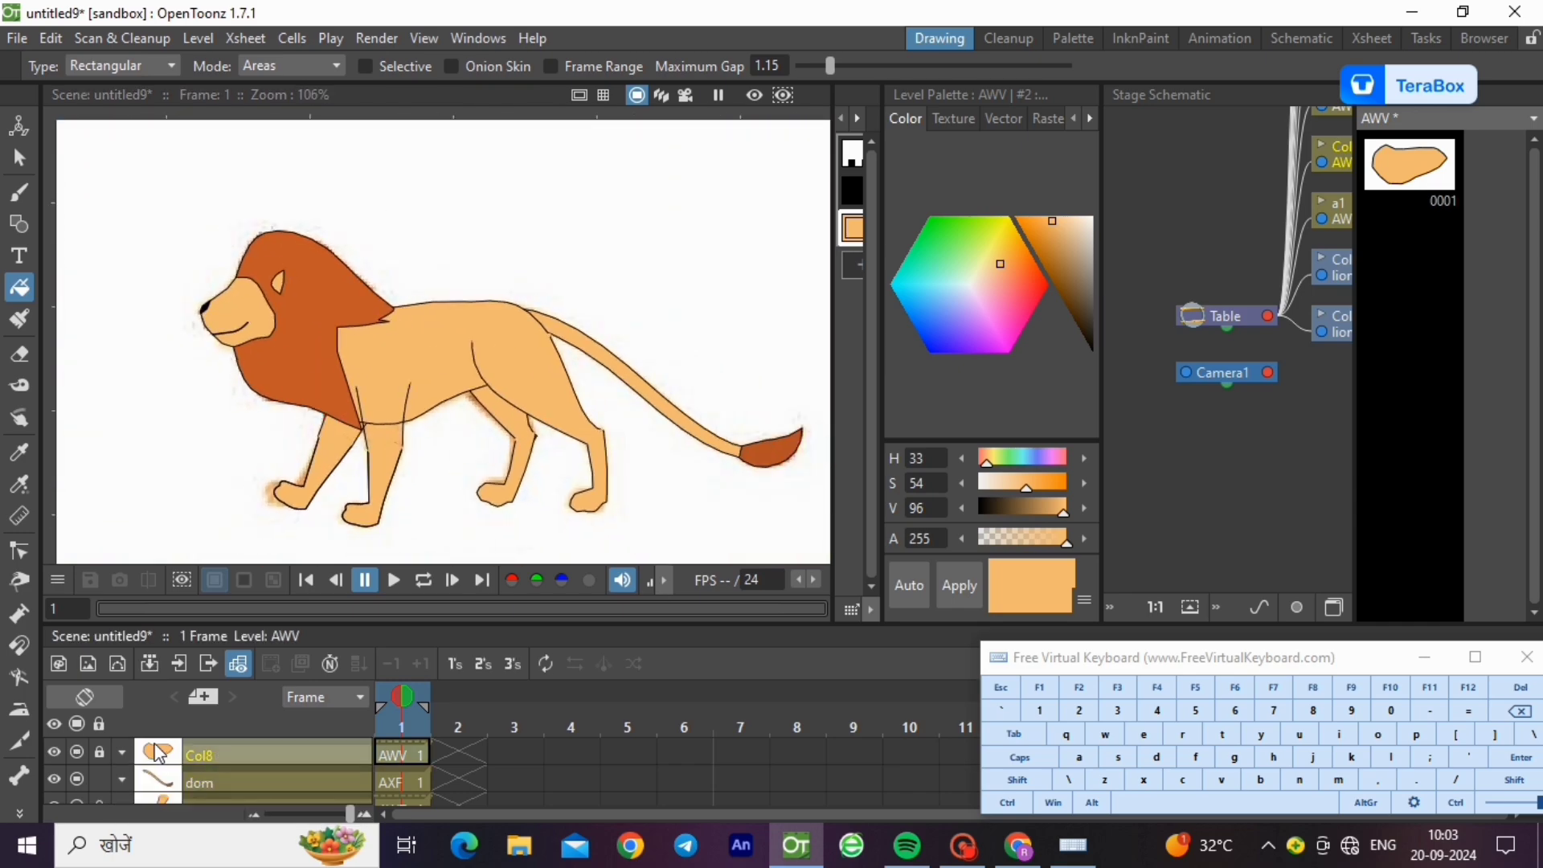
click(100, 779)
- Create a new vector level above the a1 column, and rename its column i
scroll(264, 778, down, 4)
click(401, 754)
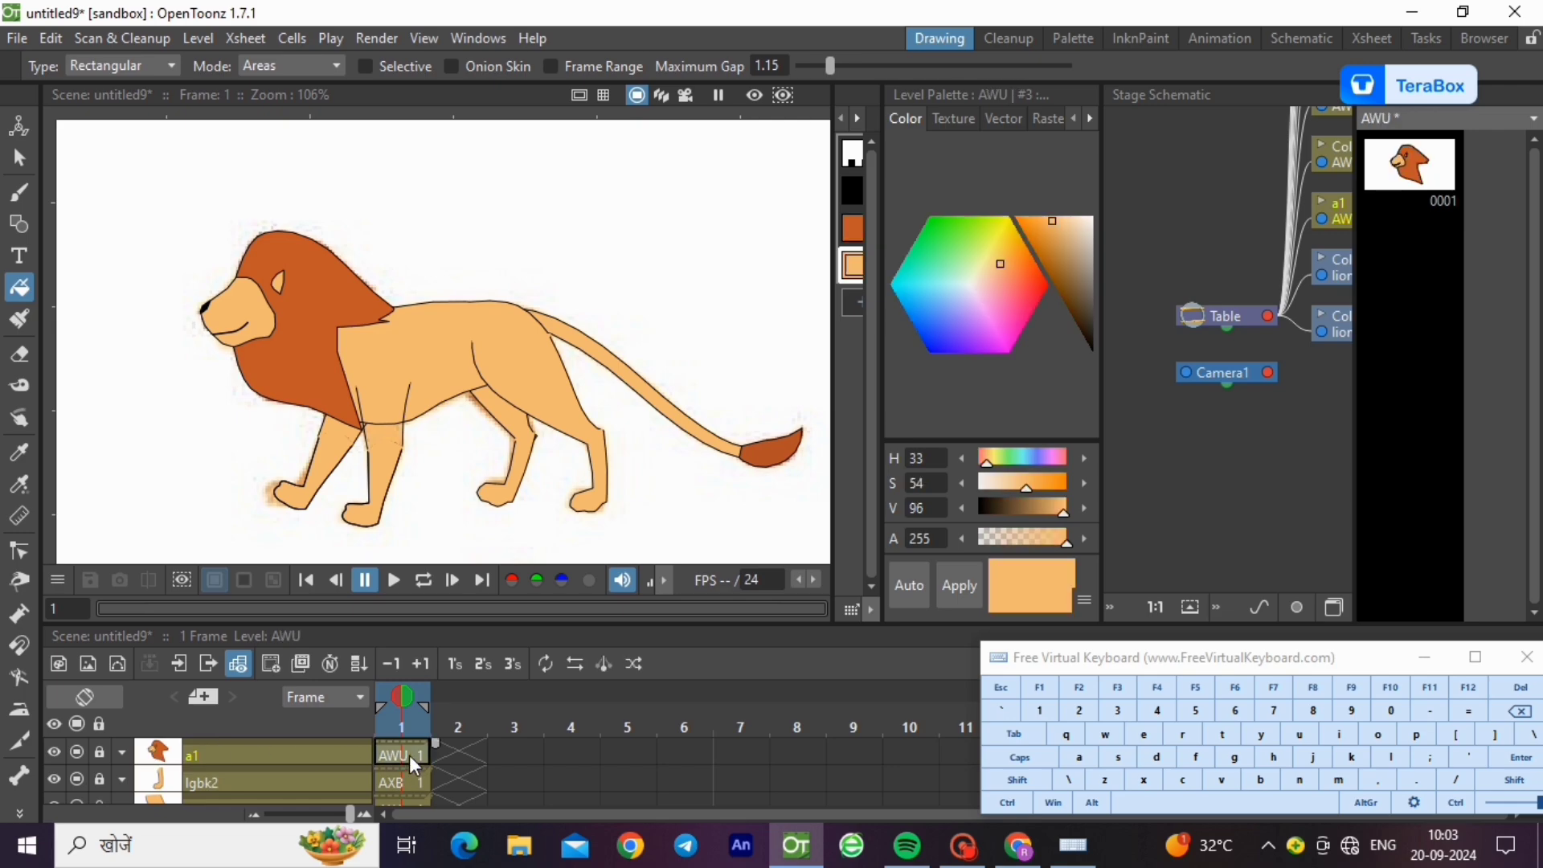
click(198, 38)
mouse_move(241, 65)
click(442, 70)
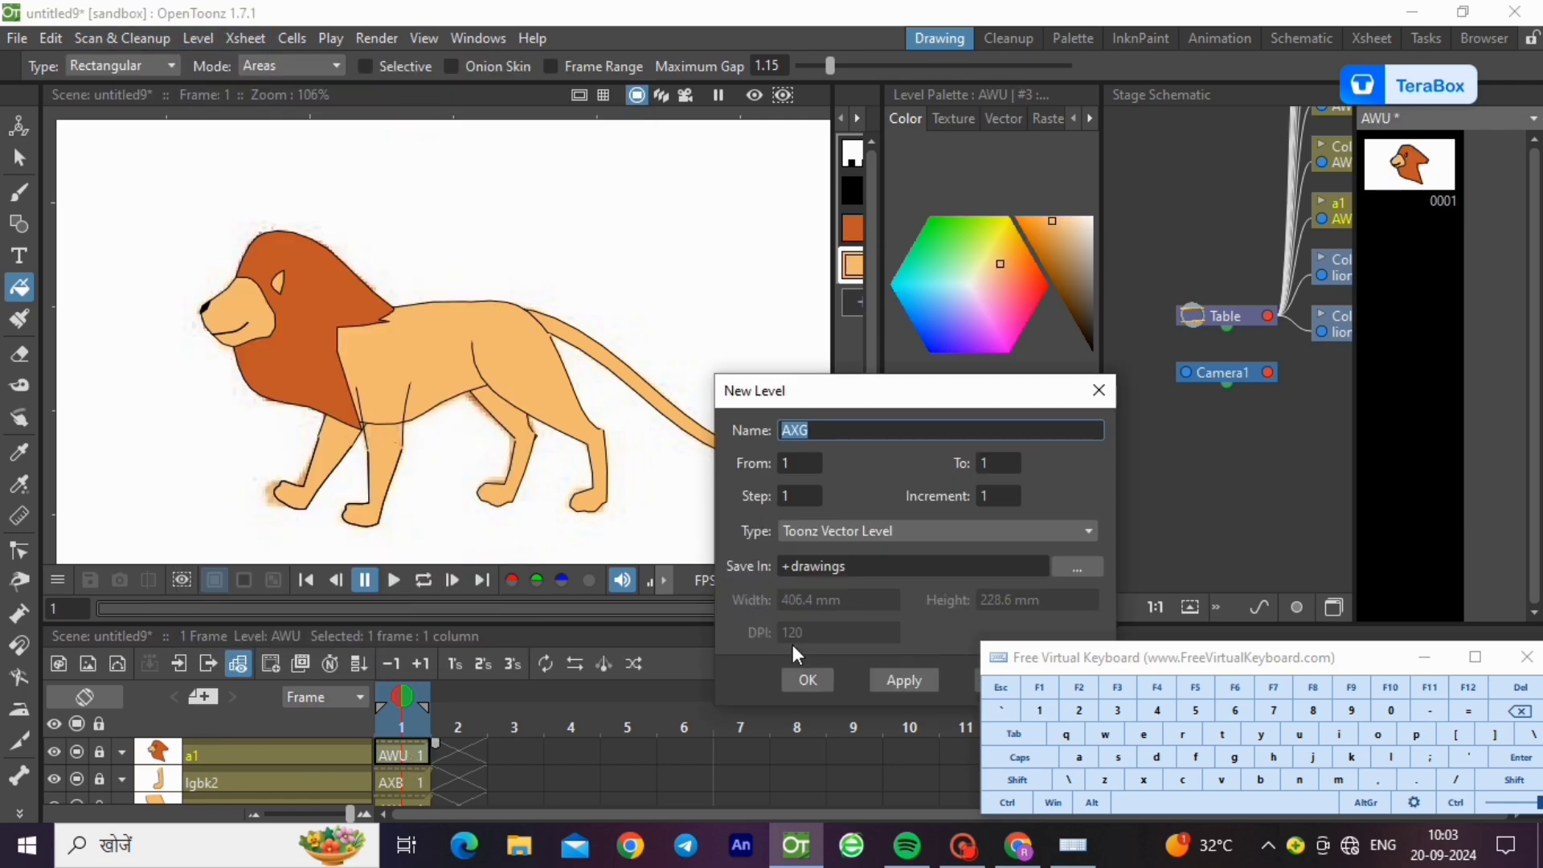
click(808, 679)
double_click(305, 754)
text(i)
key(Return)
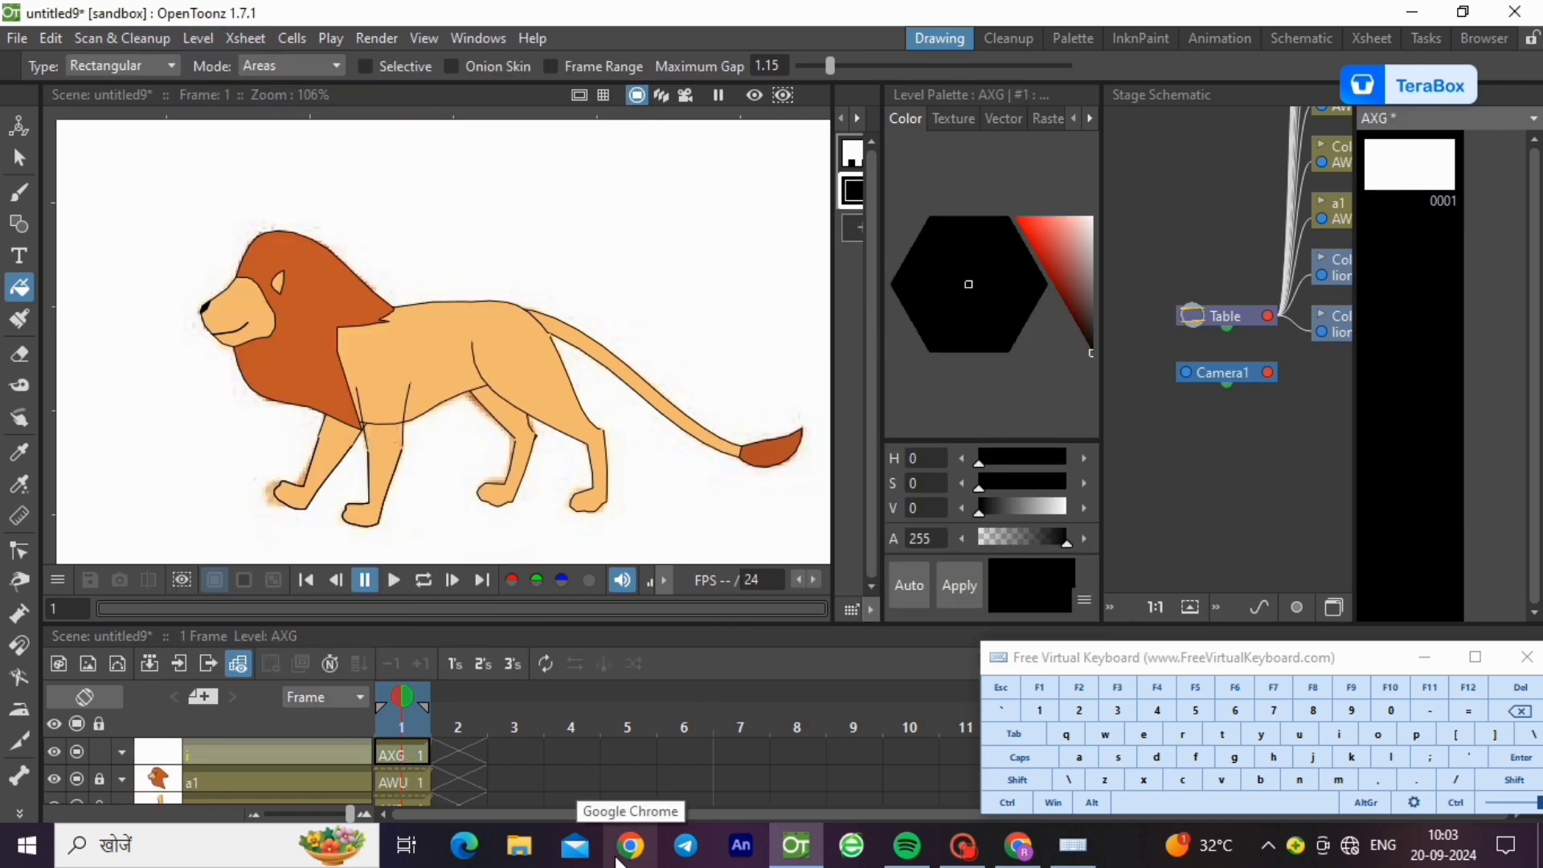
- Lower the a1 column's opacity to 50% over the reference image
click(19, 223)
scroll(209, 329, up, 5)
scroll(210, 281, up, 4)
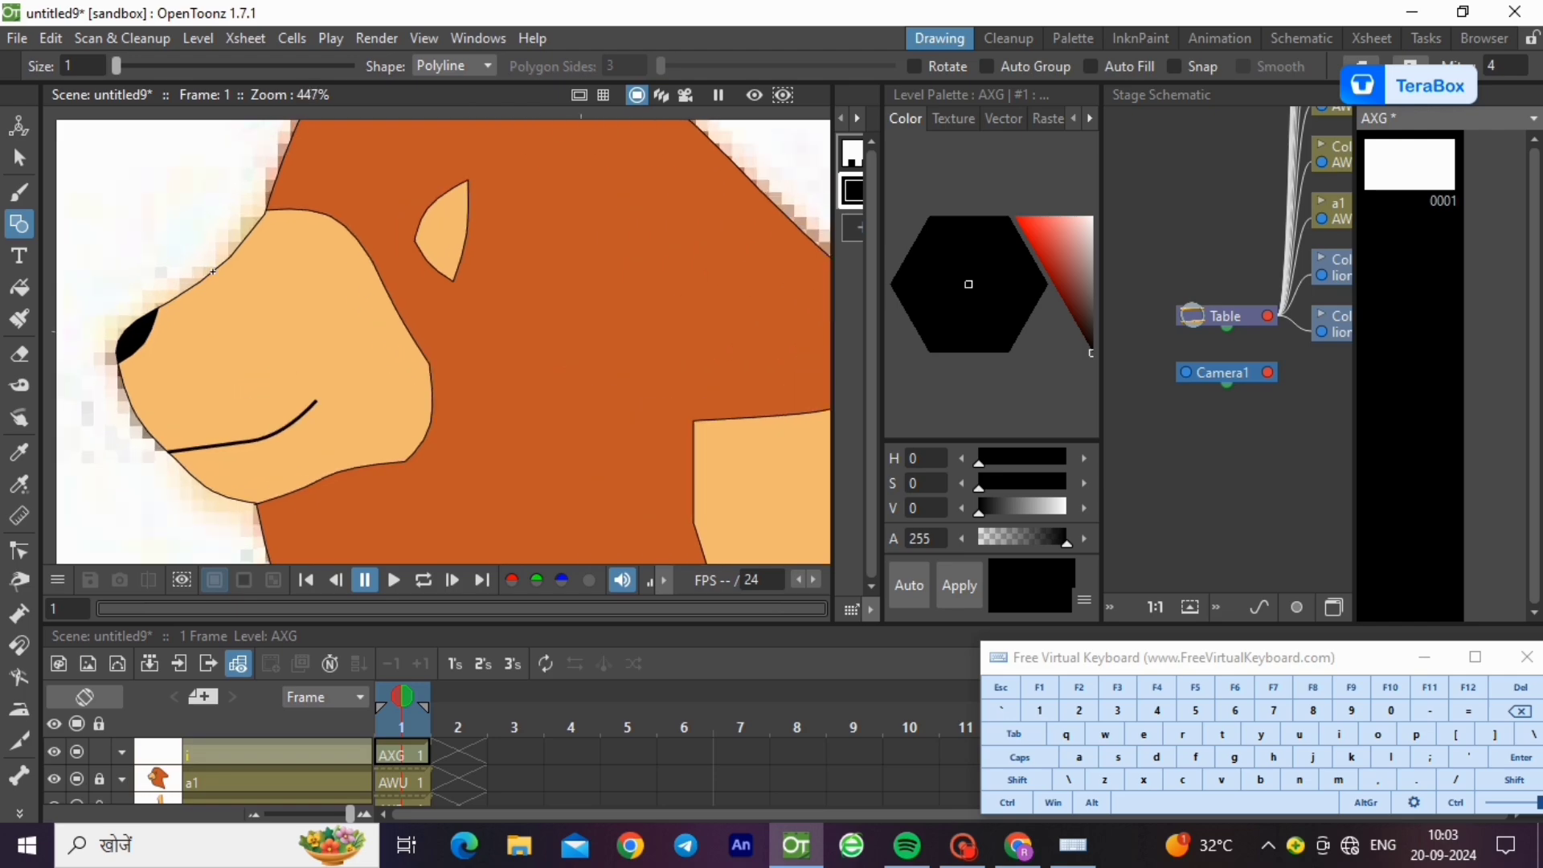
click(122, 779)
click(181, 803)
click(268, 613)
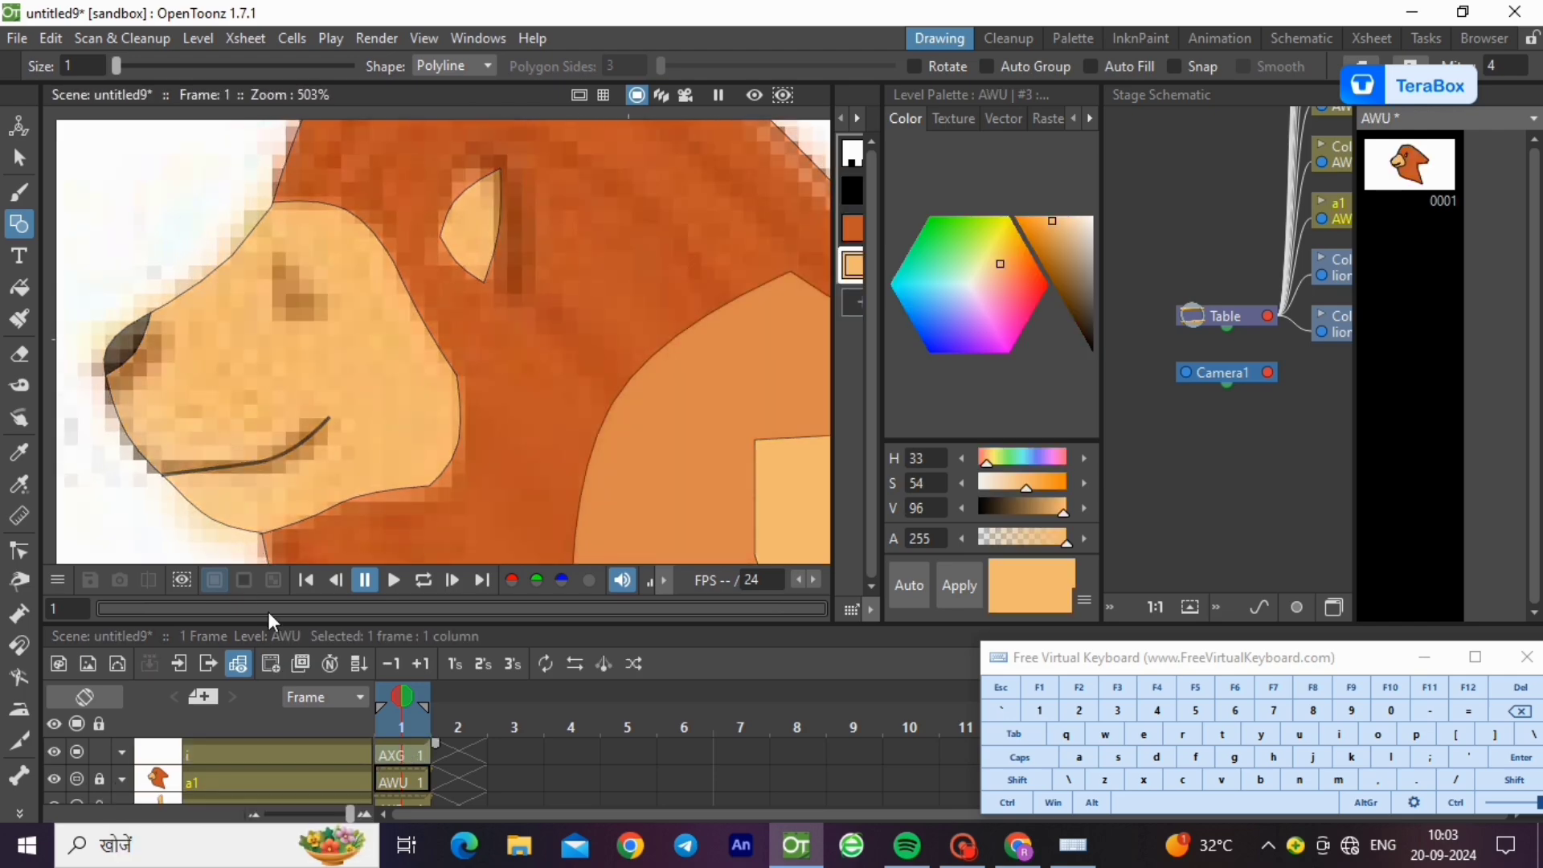
- Draw a closed three-point polyline over the reference eye in the i column, and reduce its line thickness
click(392, 750)
scroll(241, 282, up, 4)
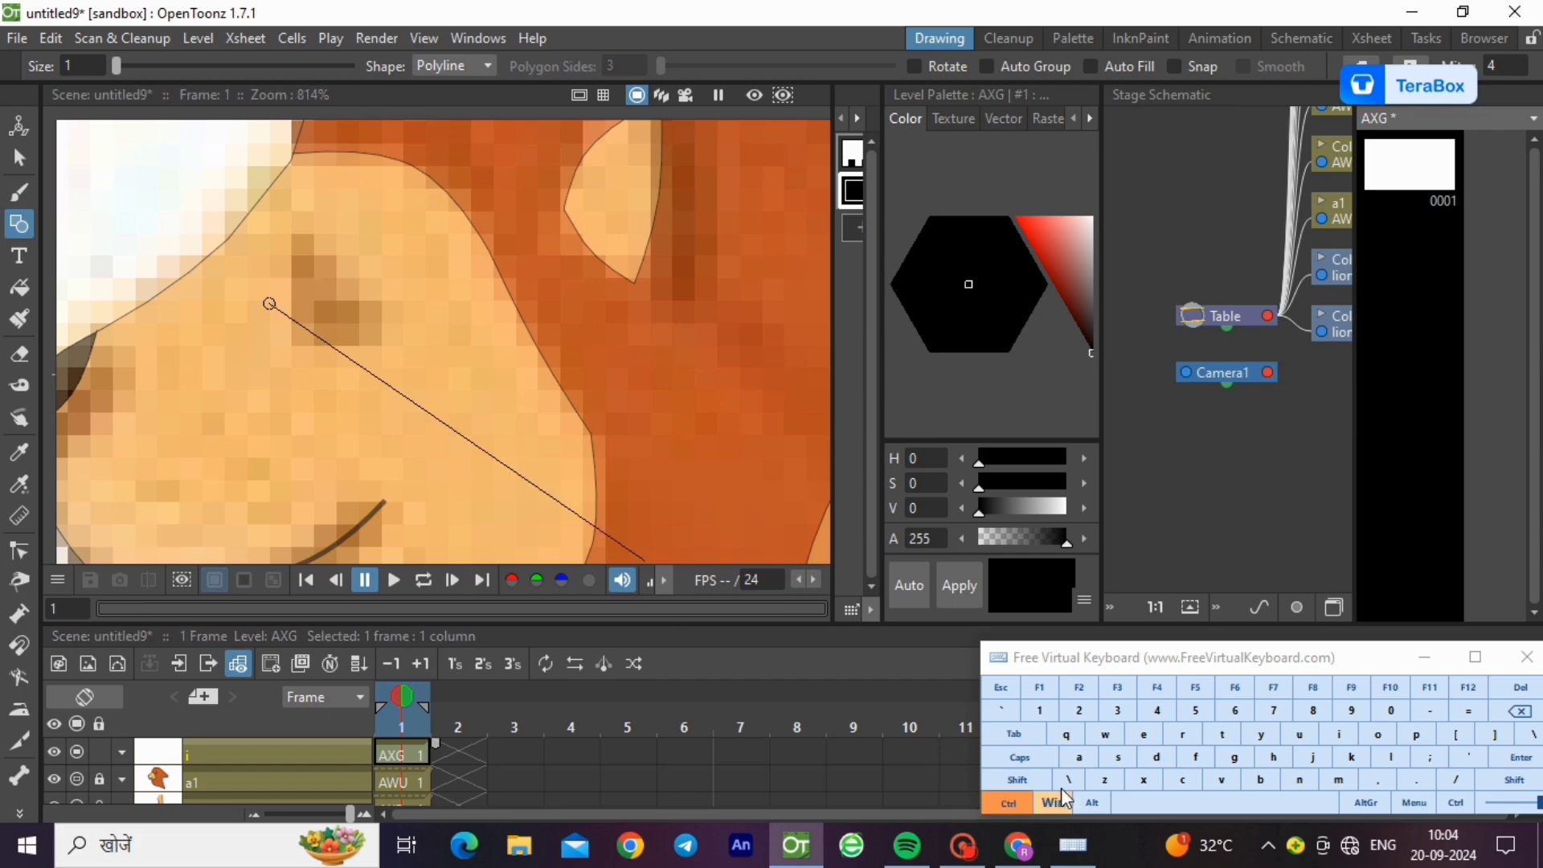
key(ctrl+z)
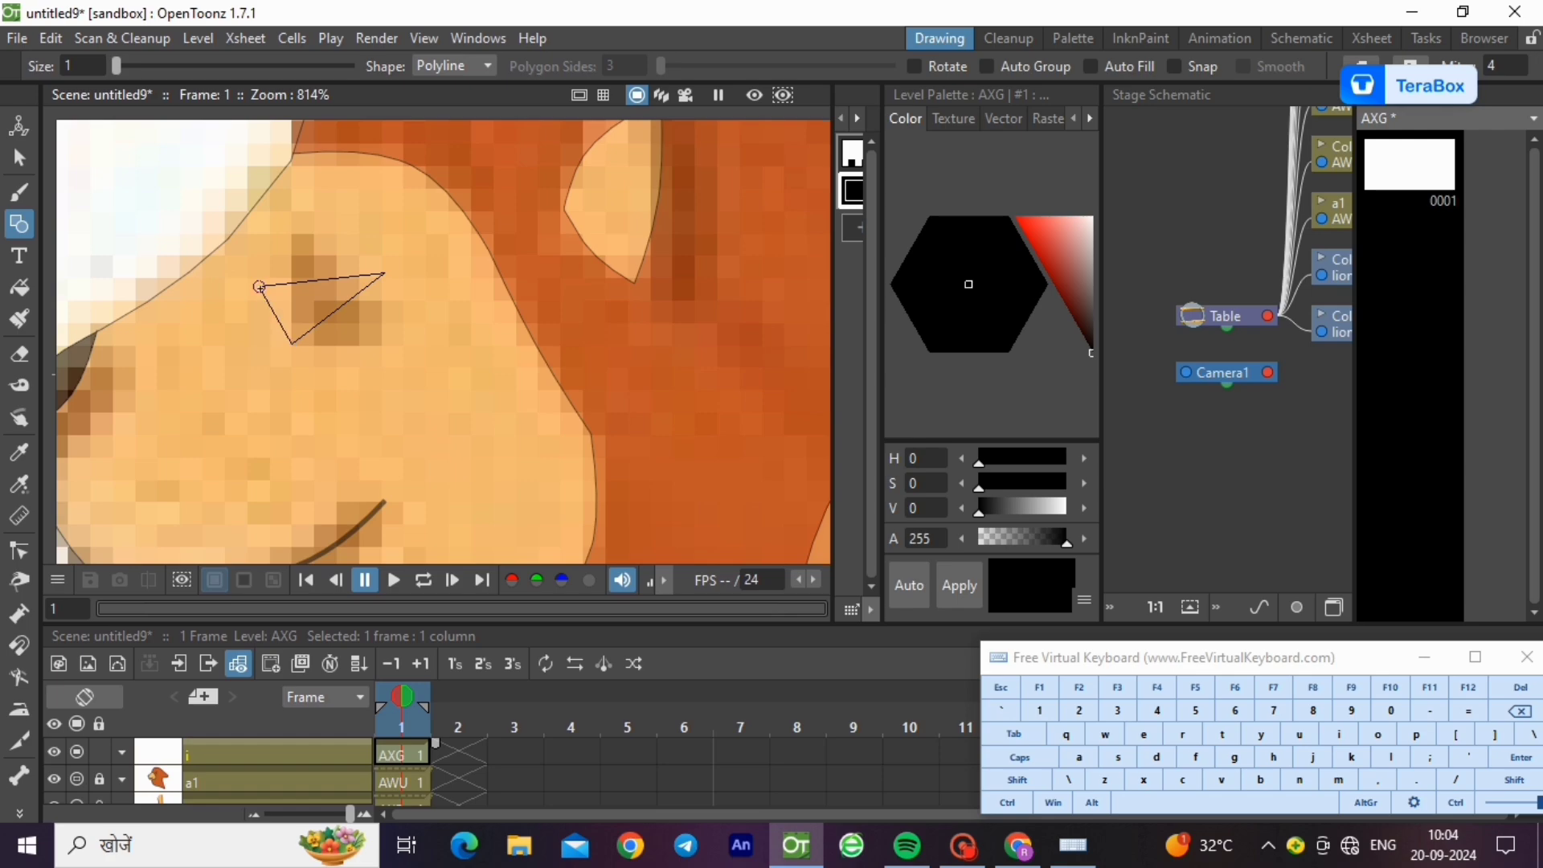
click(259, 288)
click(20, 158)
click(323, 321)
drag(401, 375, 461, 488)
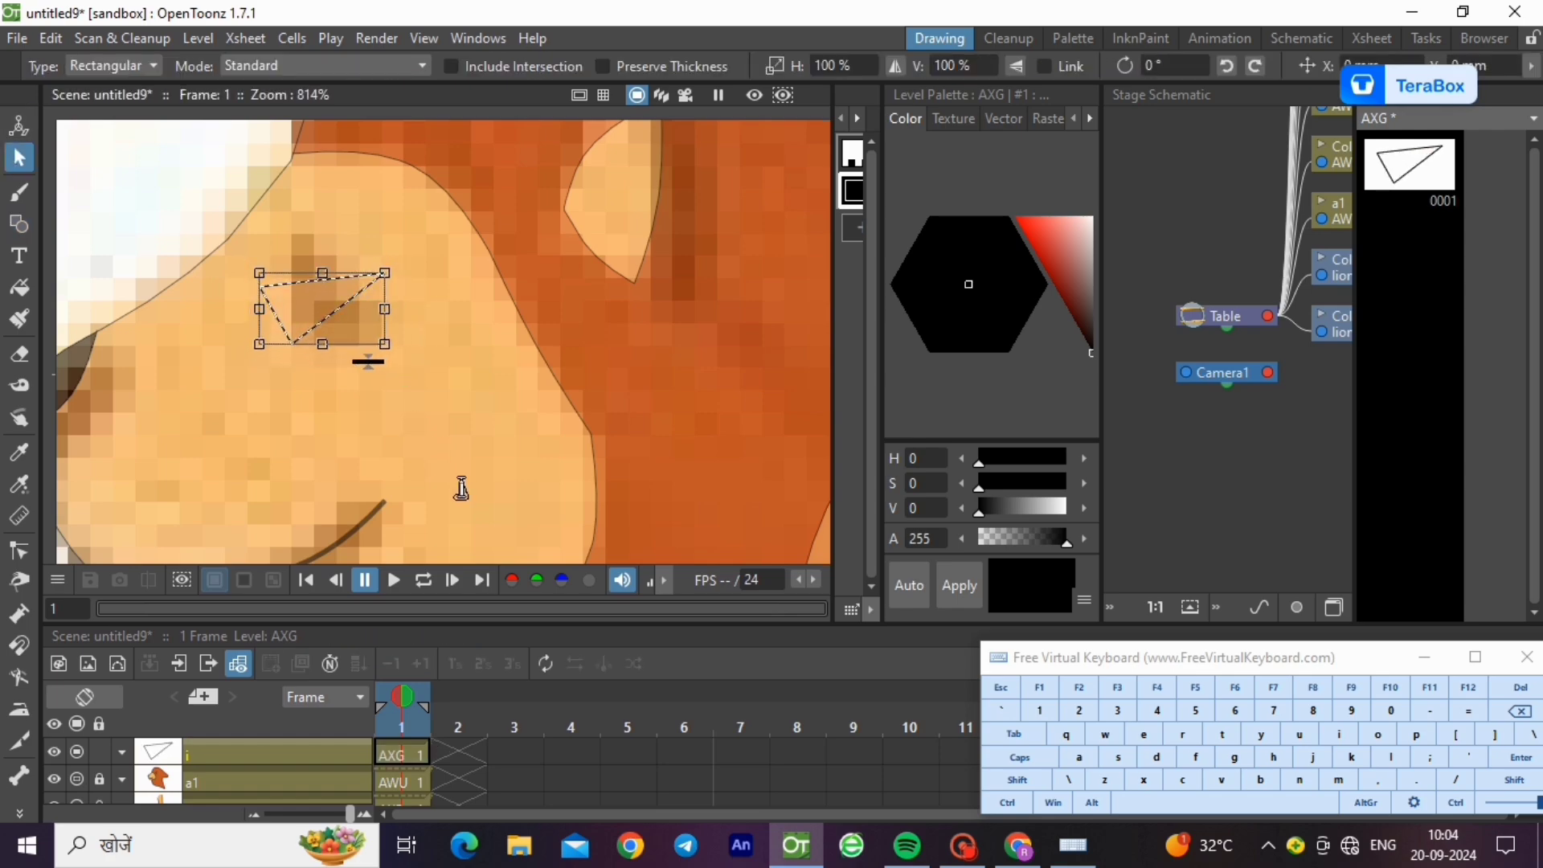
- Bend the straight edges of the eye outline into curves with the Control Point Editor
key(c)
click(350, 278)
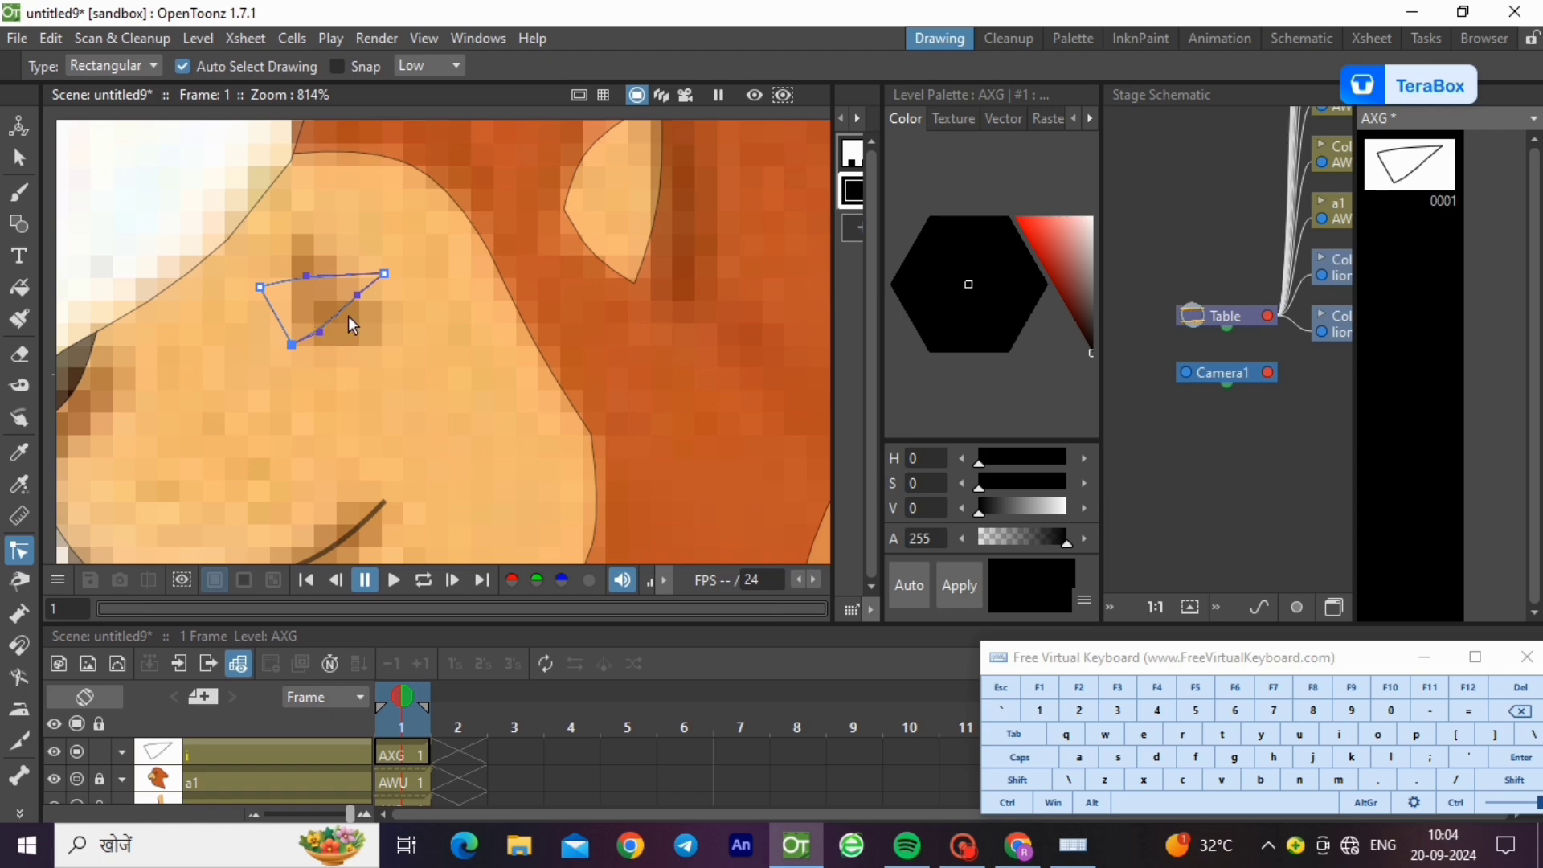
scroll(268, 317, up, 4)
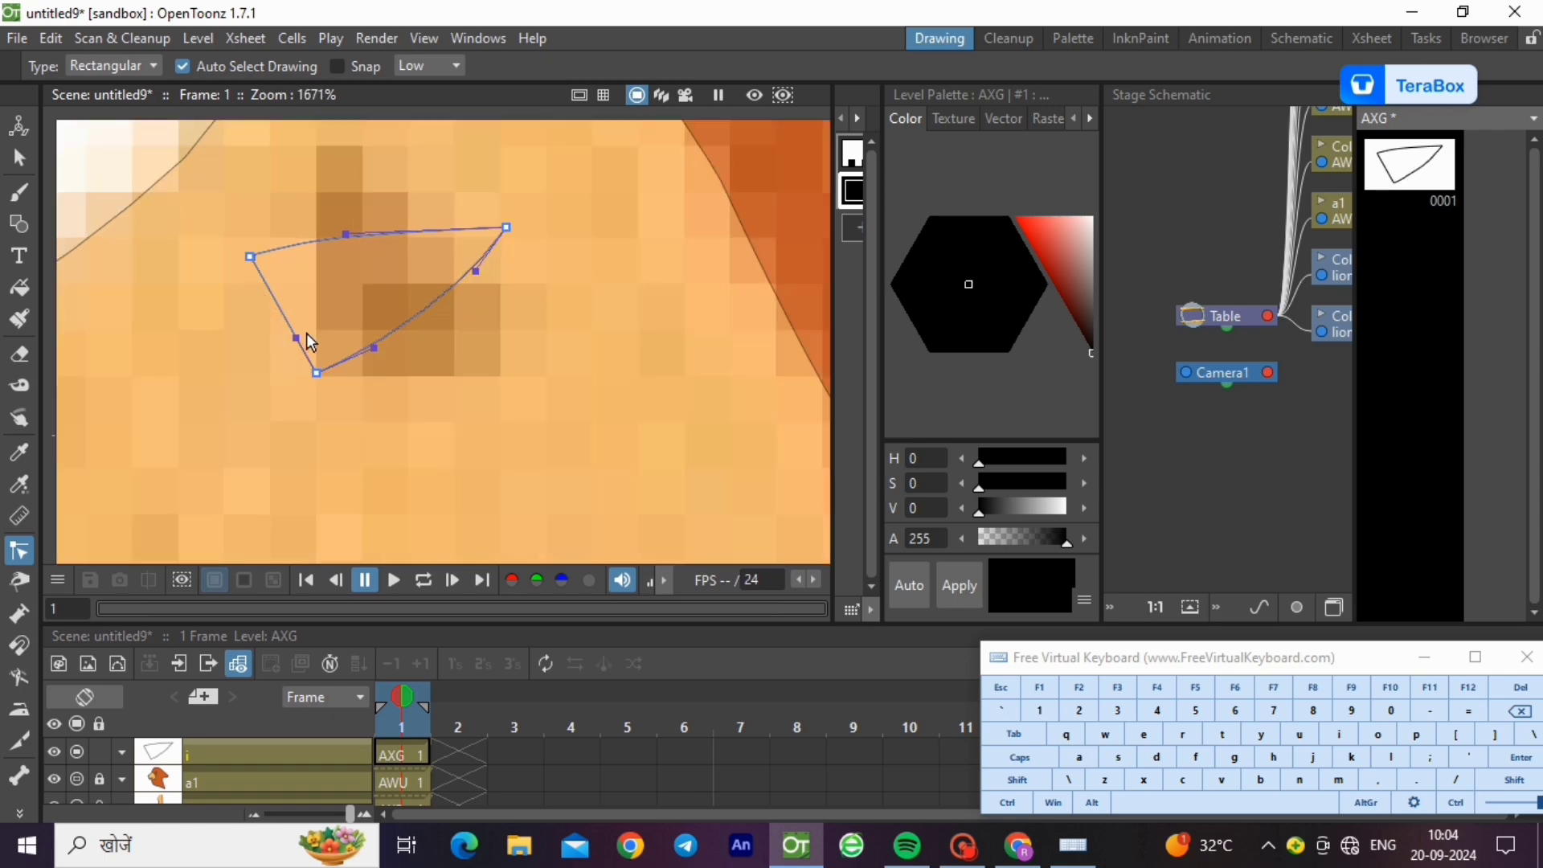
click(388, 402)
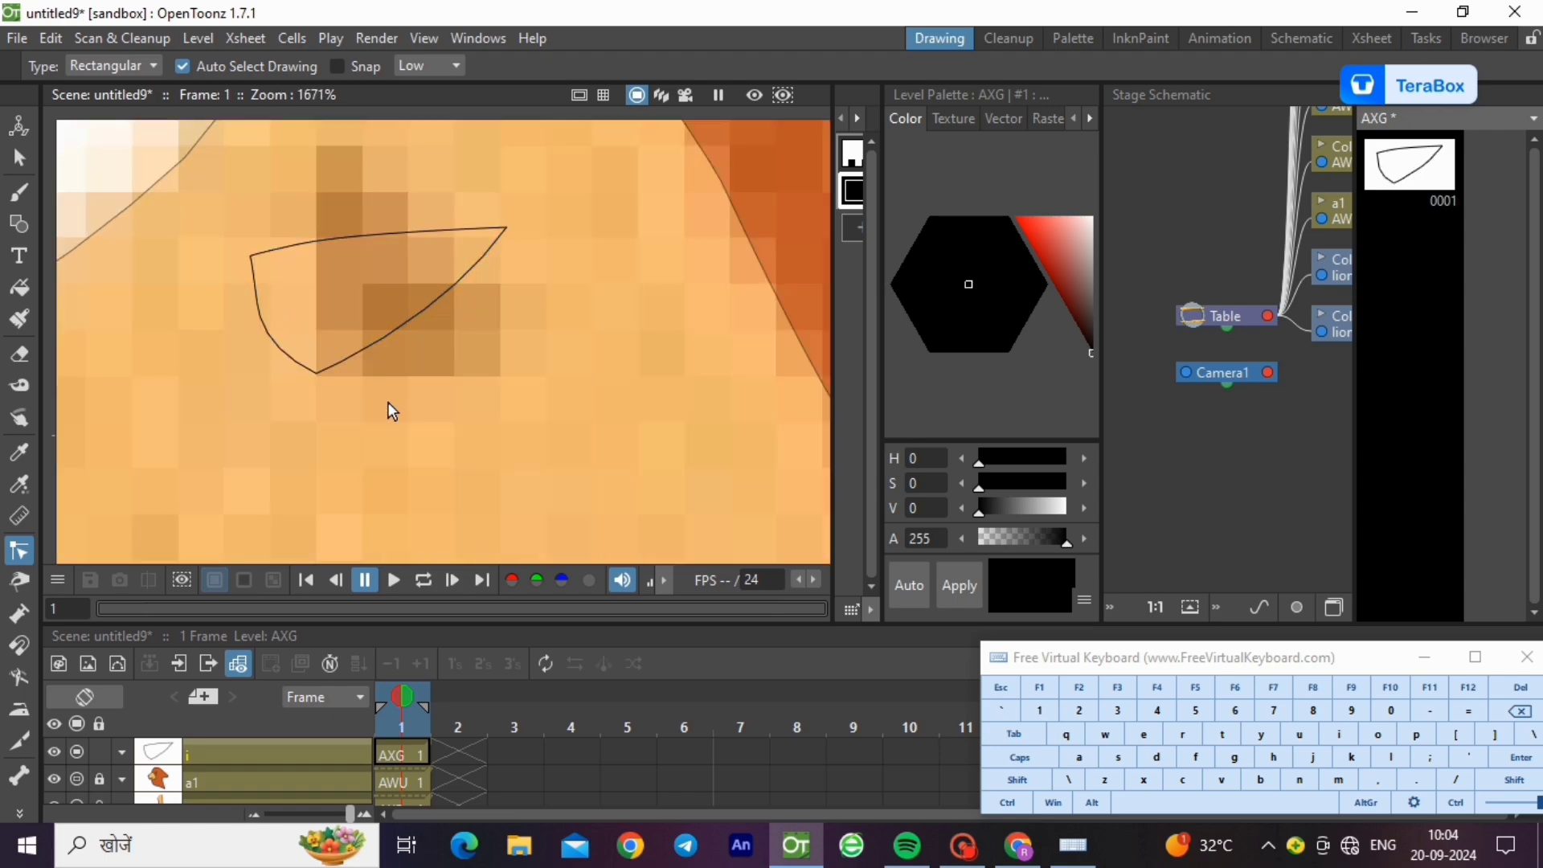
- Add a new white style to the palette, and fill the eye outline with it
click(852, 228)
click(19, 286)
drag(186, 198, 297, 231)
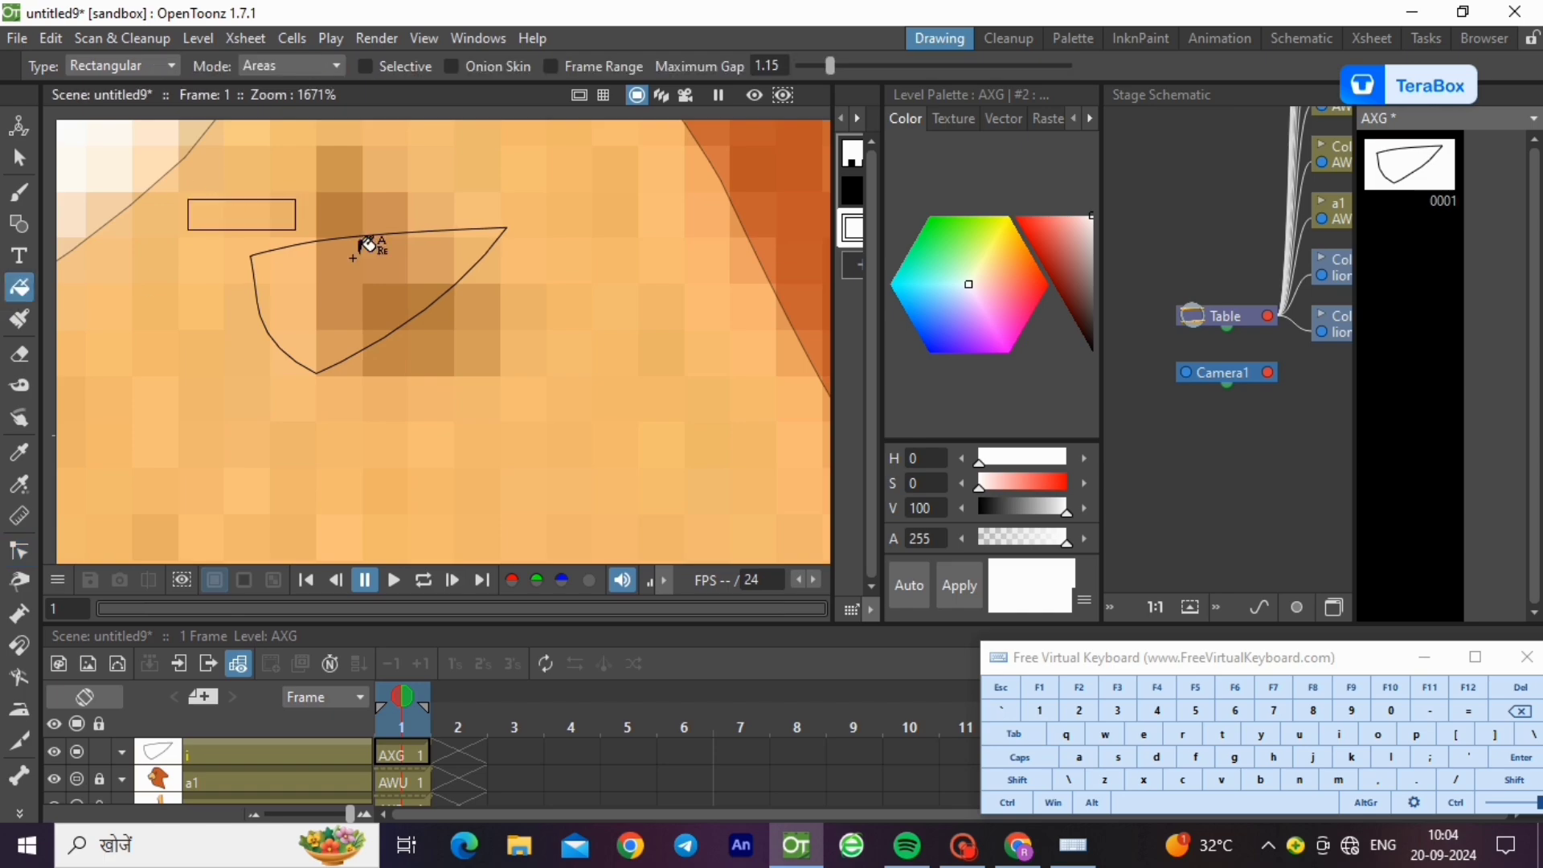
- Draw a small black-filled circle as the pupil in the front part of the eye, with a thinned outline
click(19, 223)
click(454, 65)
click(442, 103)
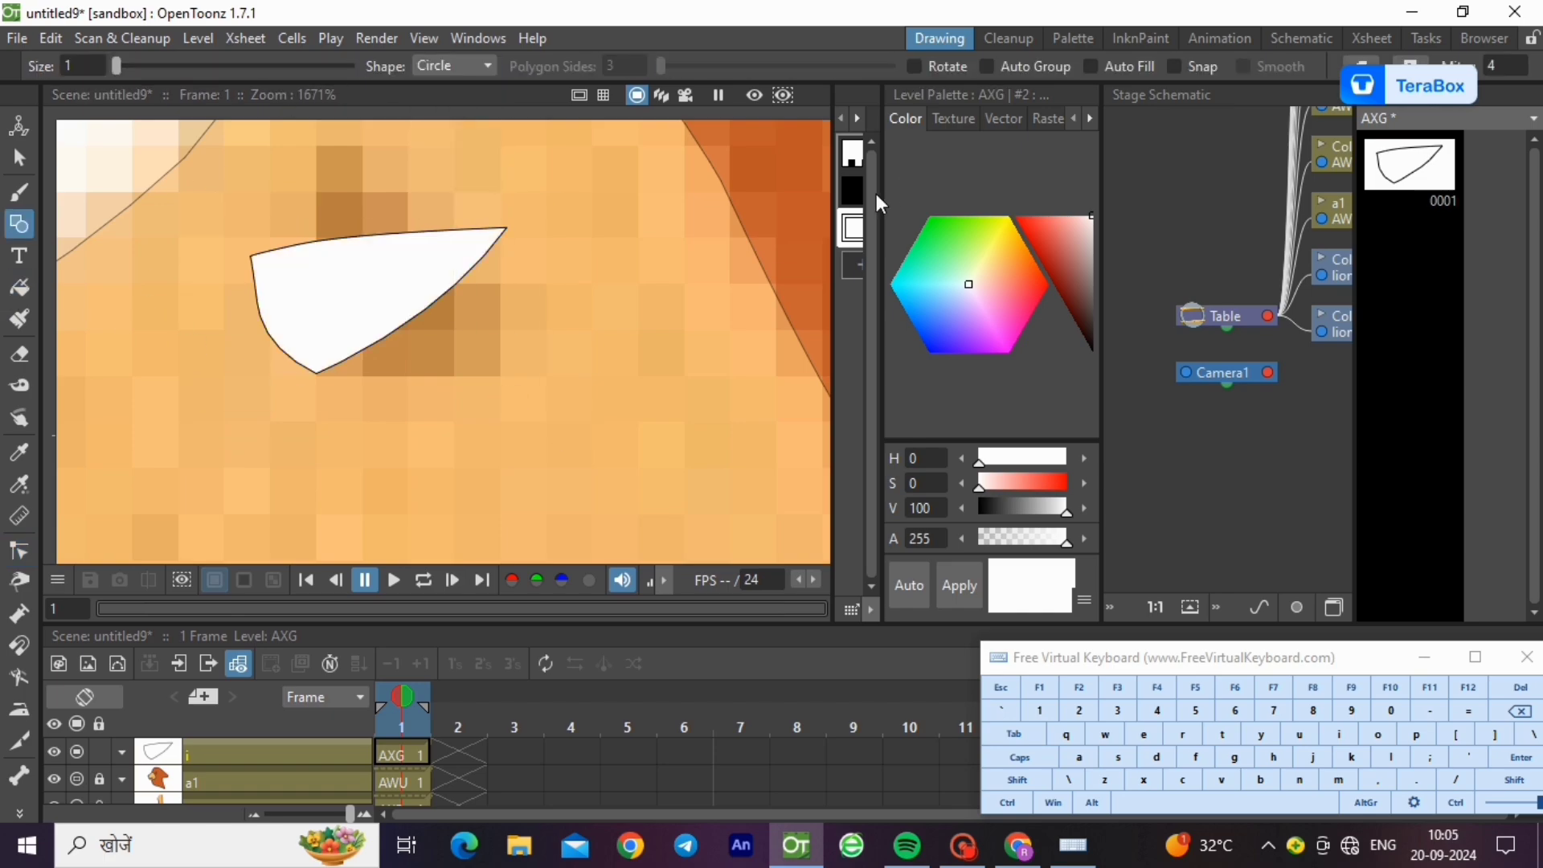
click(853, 190)
scroll(360, 344, up, 3)
drag(403, 352, 505, 393)
click(19, 162)
click(450, 430)
drag(493, 475, 552, 696)
click(217, 425)
click(20, 286)
click(397, 342)
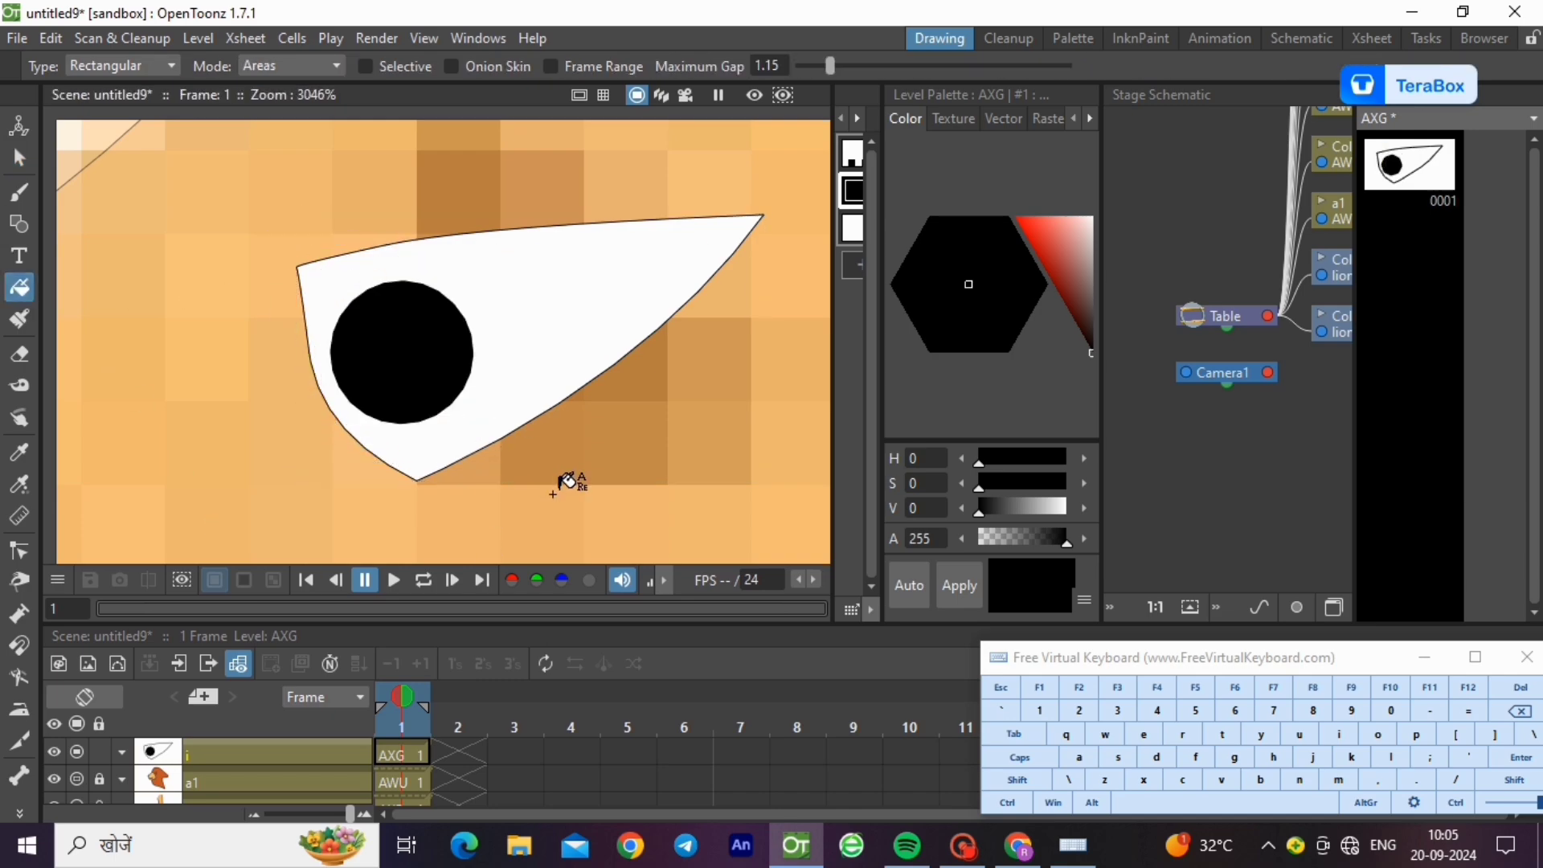
- Restore the a1 column to full opacity
scroll(322, 253, down, 6)
scroll(362, 245, down, 3)
scroll(362, 245, up, 1)
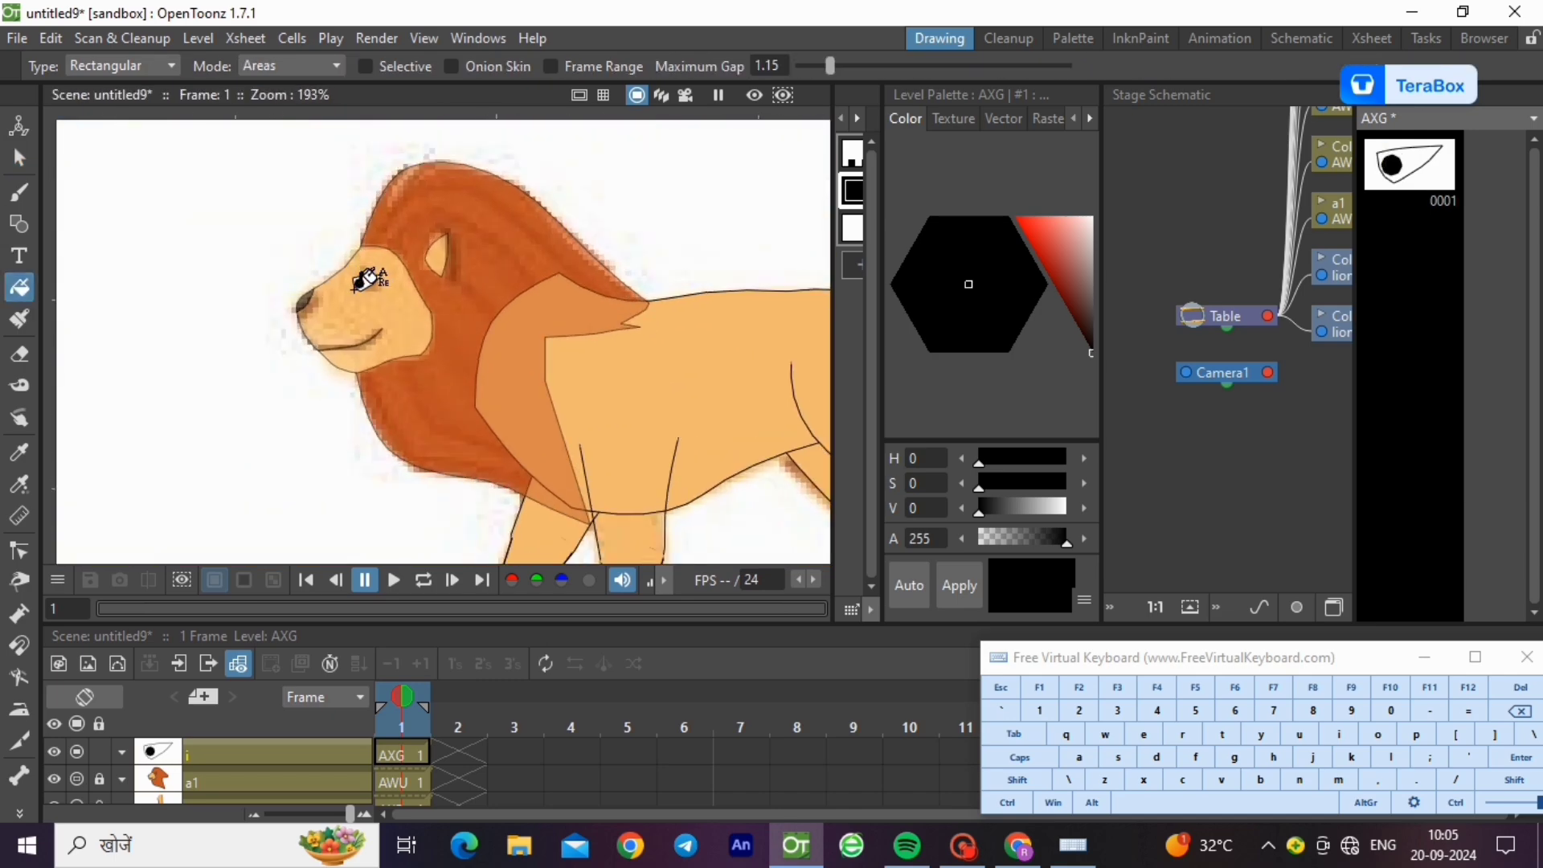
scroll(362, 245, down, 1)
click(121, 779)
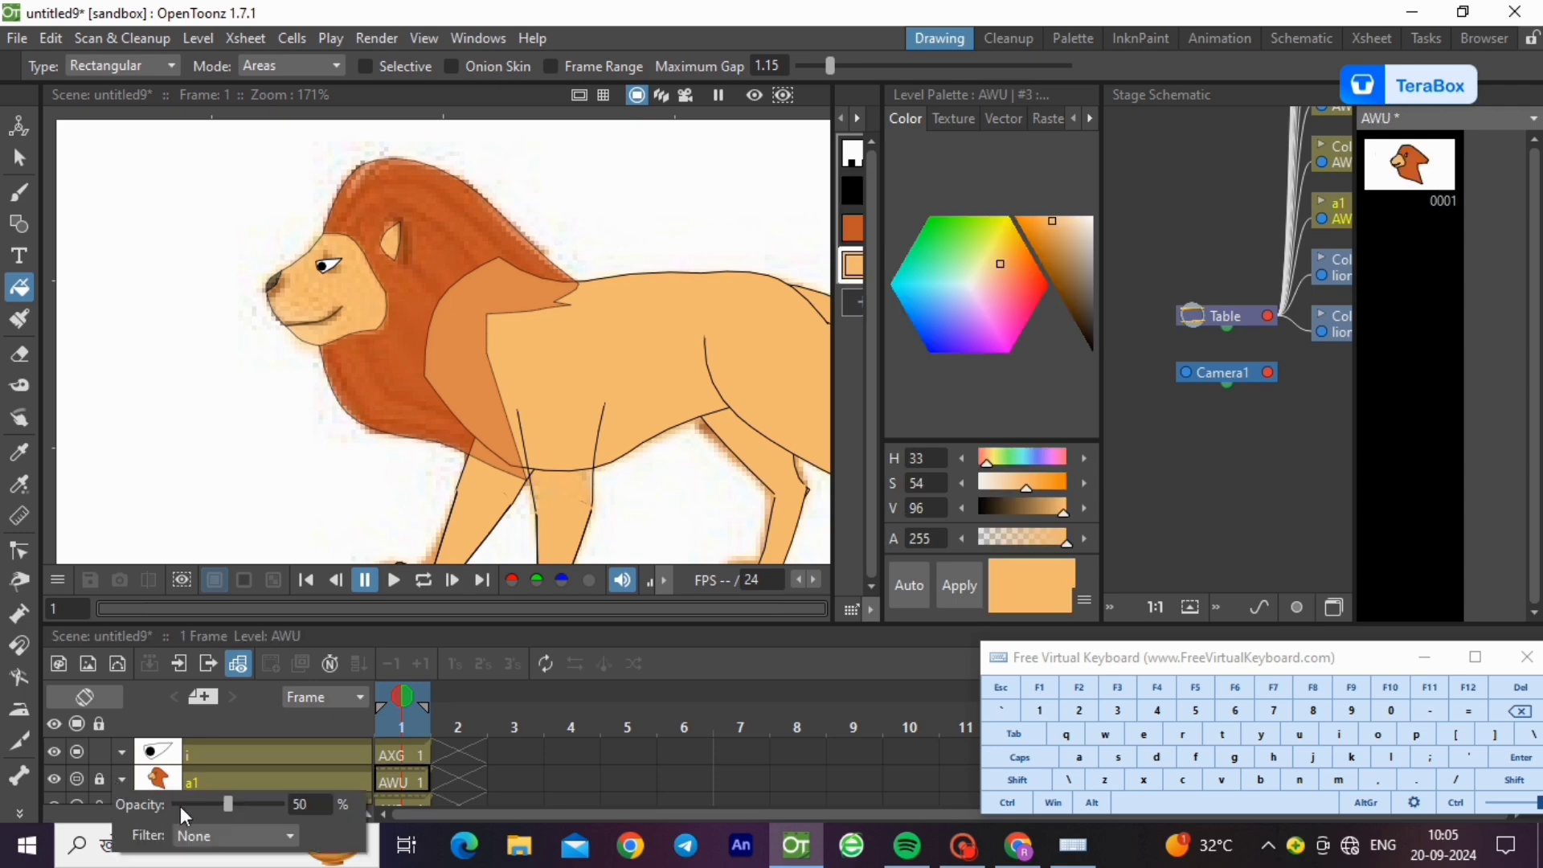
- Reshape the eye outline in the i column by rounding its upper front edge and pulling its rear corner inward
click(402, 754)
key(c)
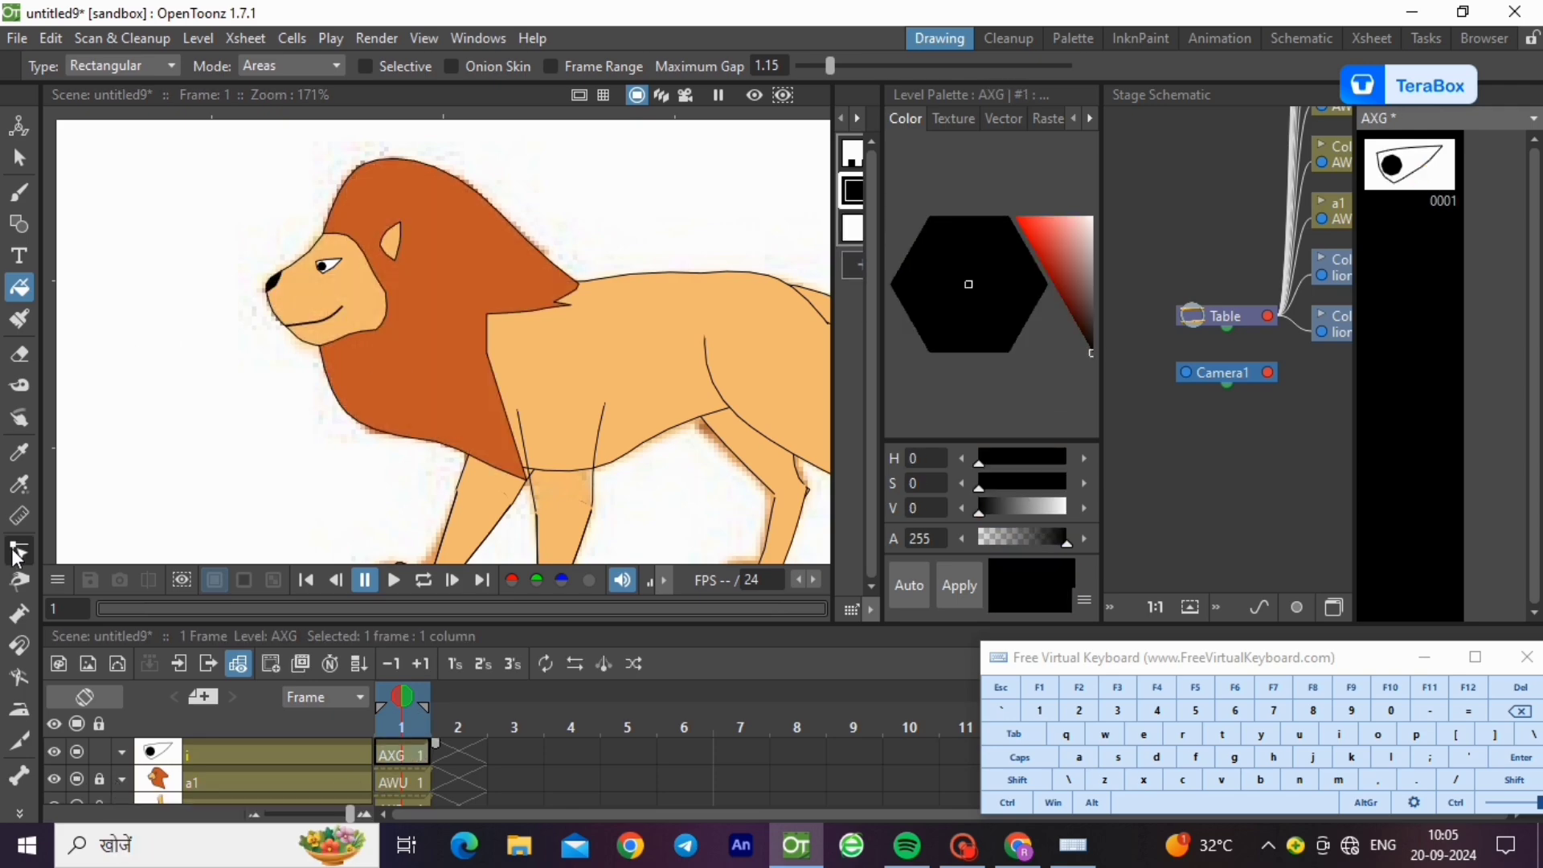
scroll(321, 258, down, 2)
scroll(309, 281, up, 5)
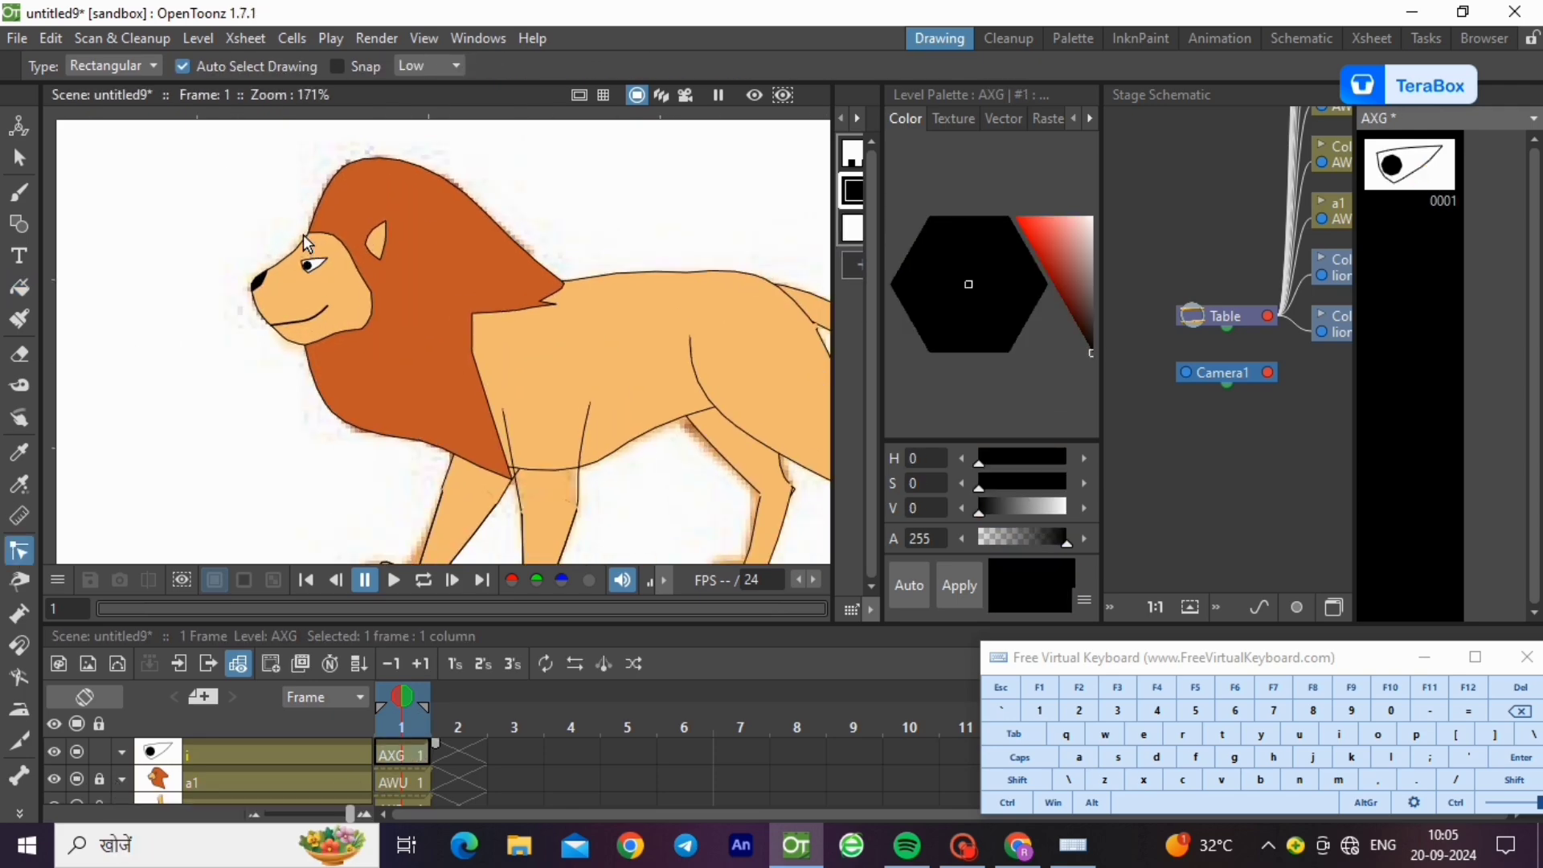
scroll(305, 288, up, 3)
click(327, 220)
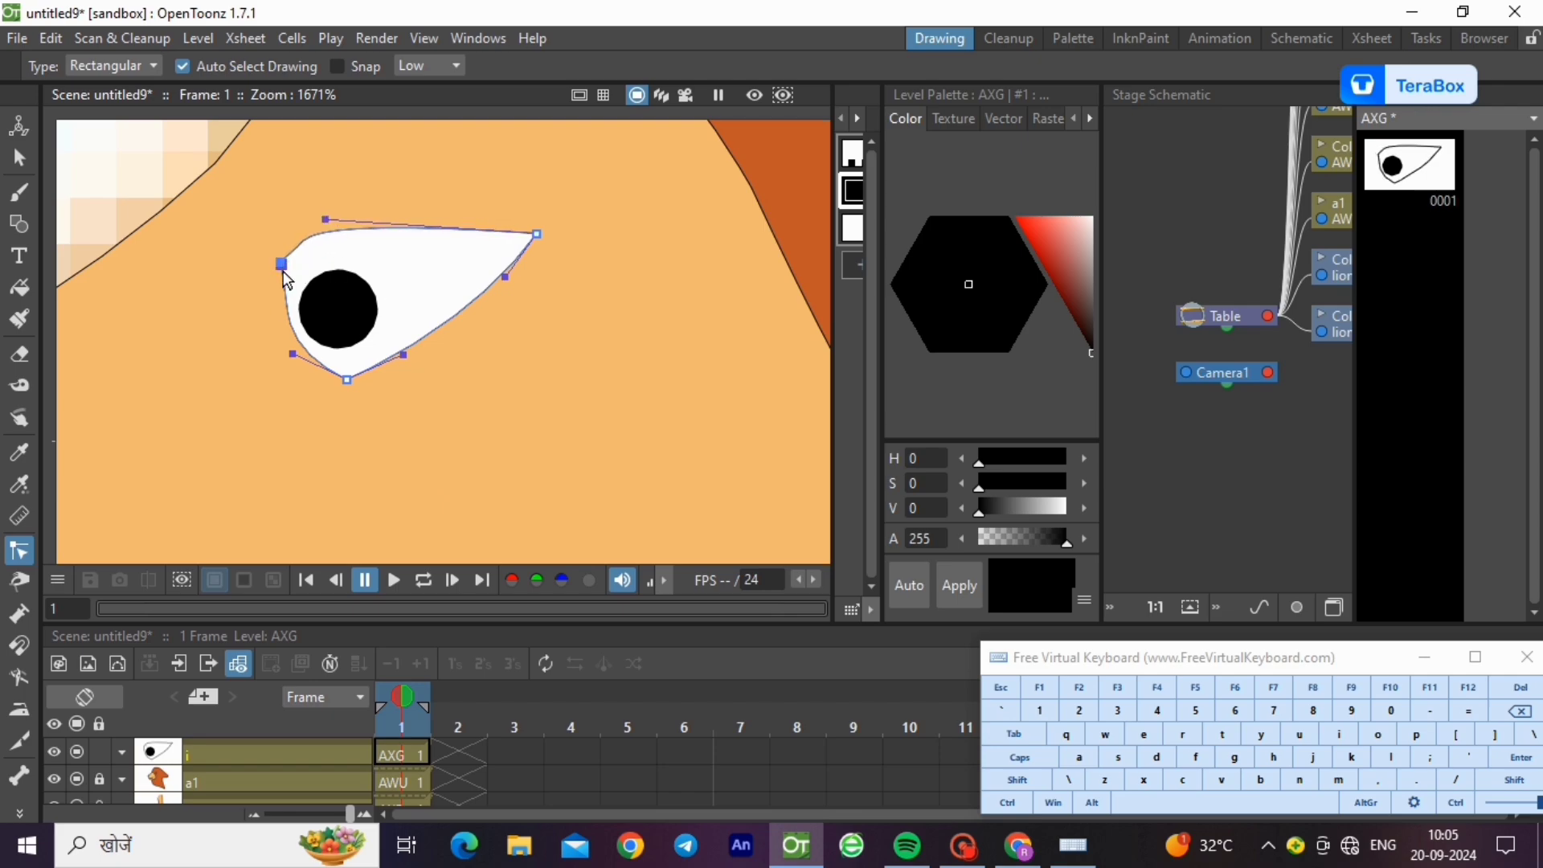
drag(304, 242, 380, 216)
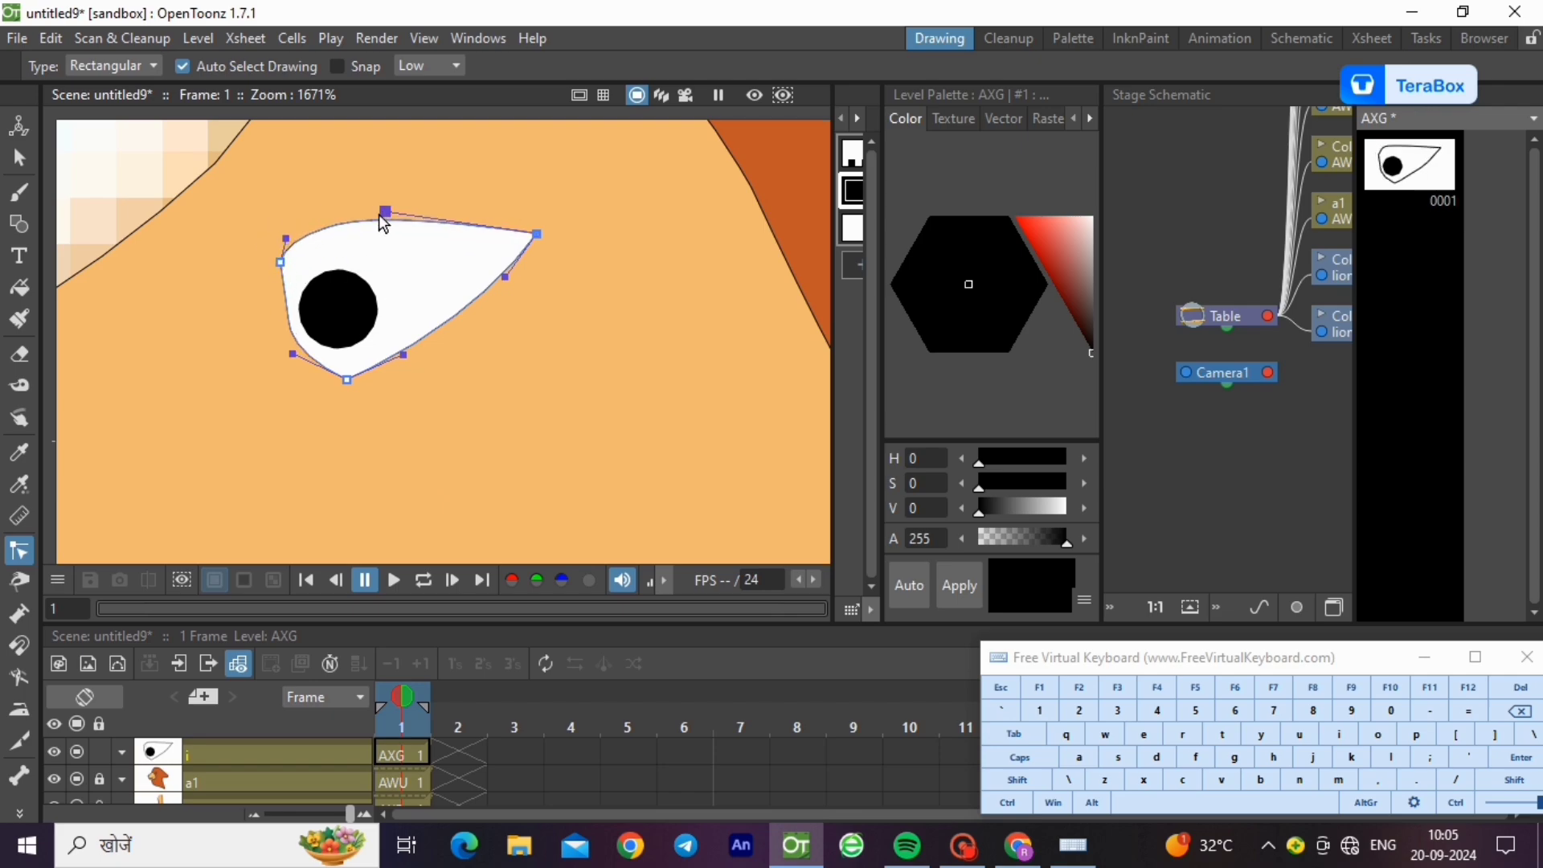
drag(534, 241, 504, 249)
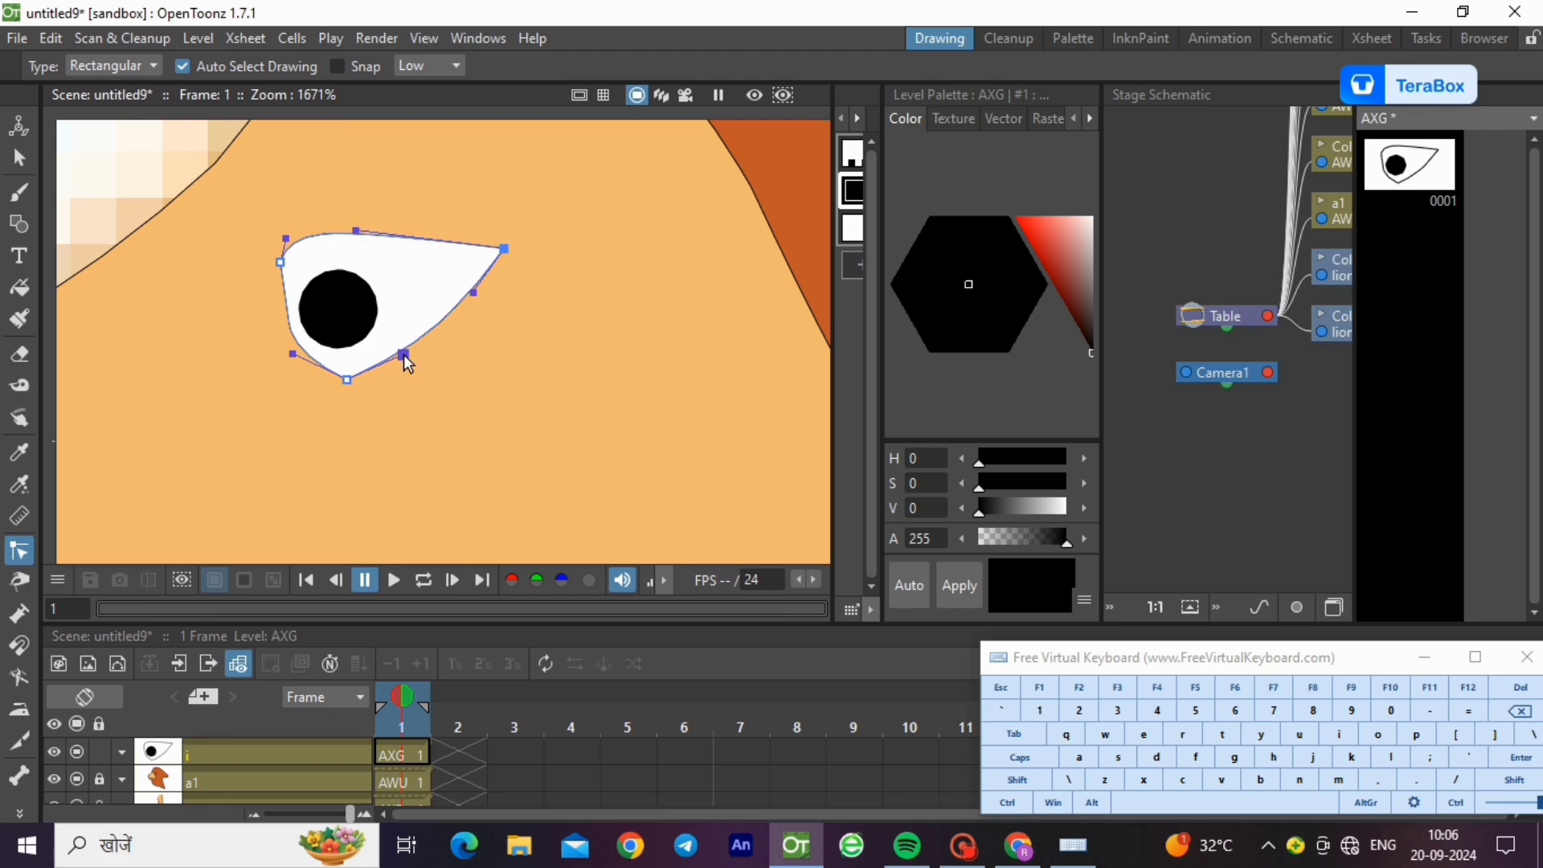
scroll(300, 263, down, 5)
scroll(301, 263, down, 3)
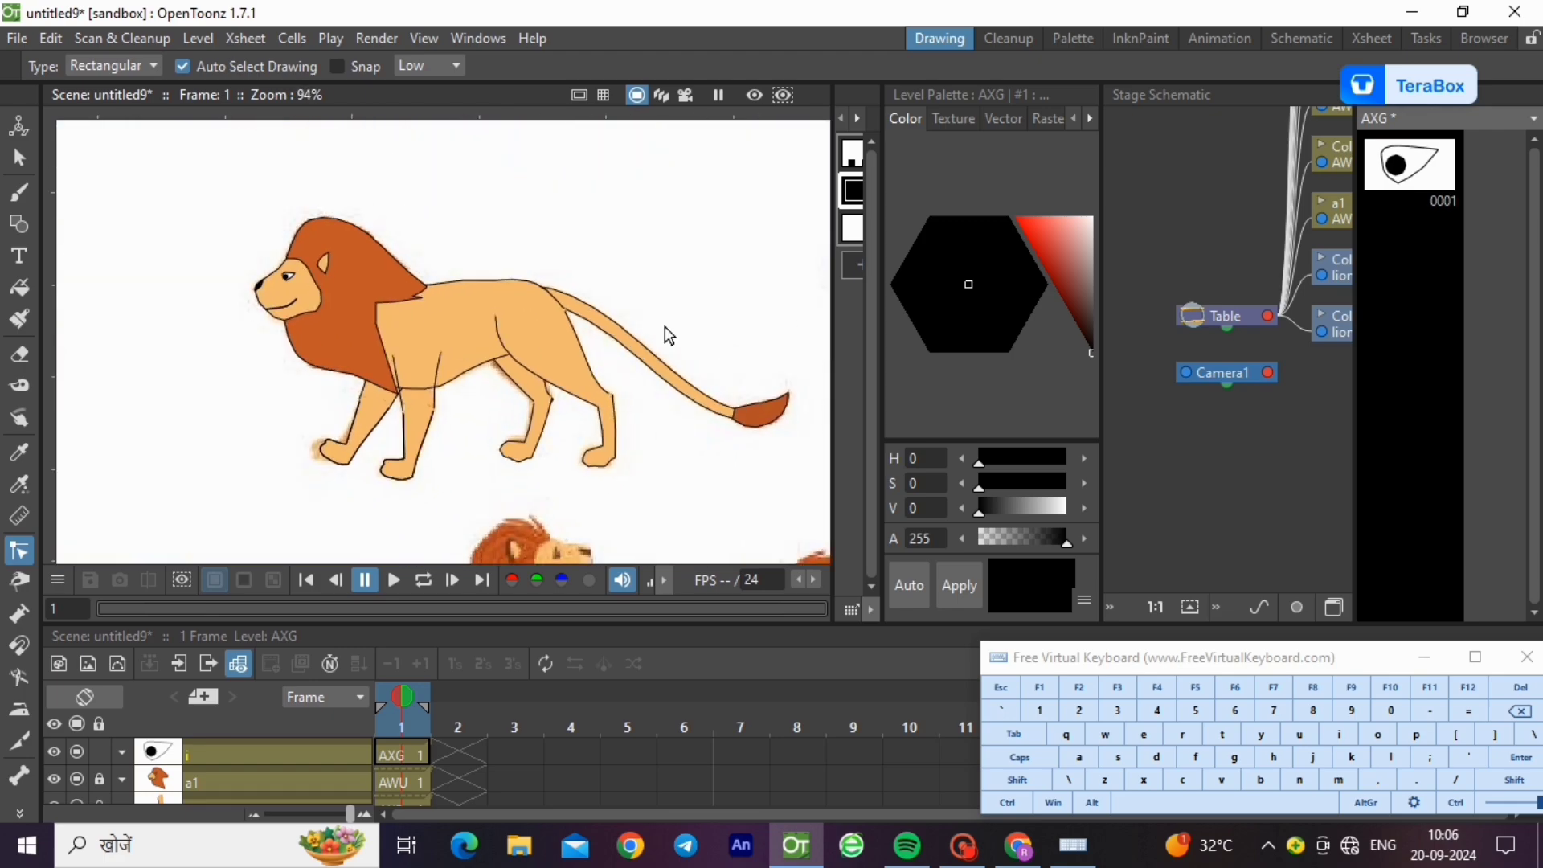
- Narrow the round pupil into an upright oval
scroll(663, 326, up, 1)
scroll(238, 277, up, 10)
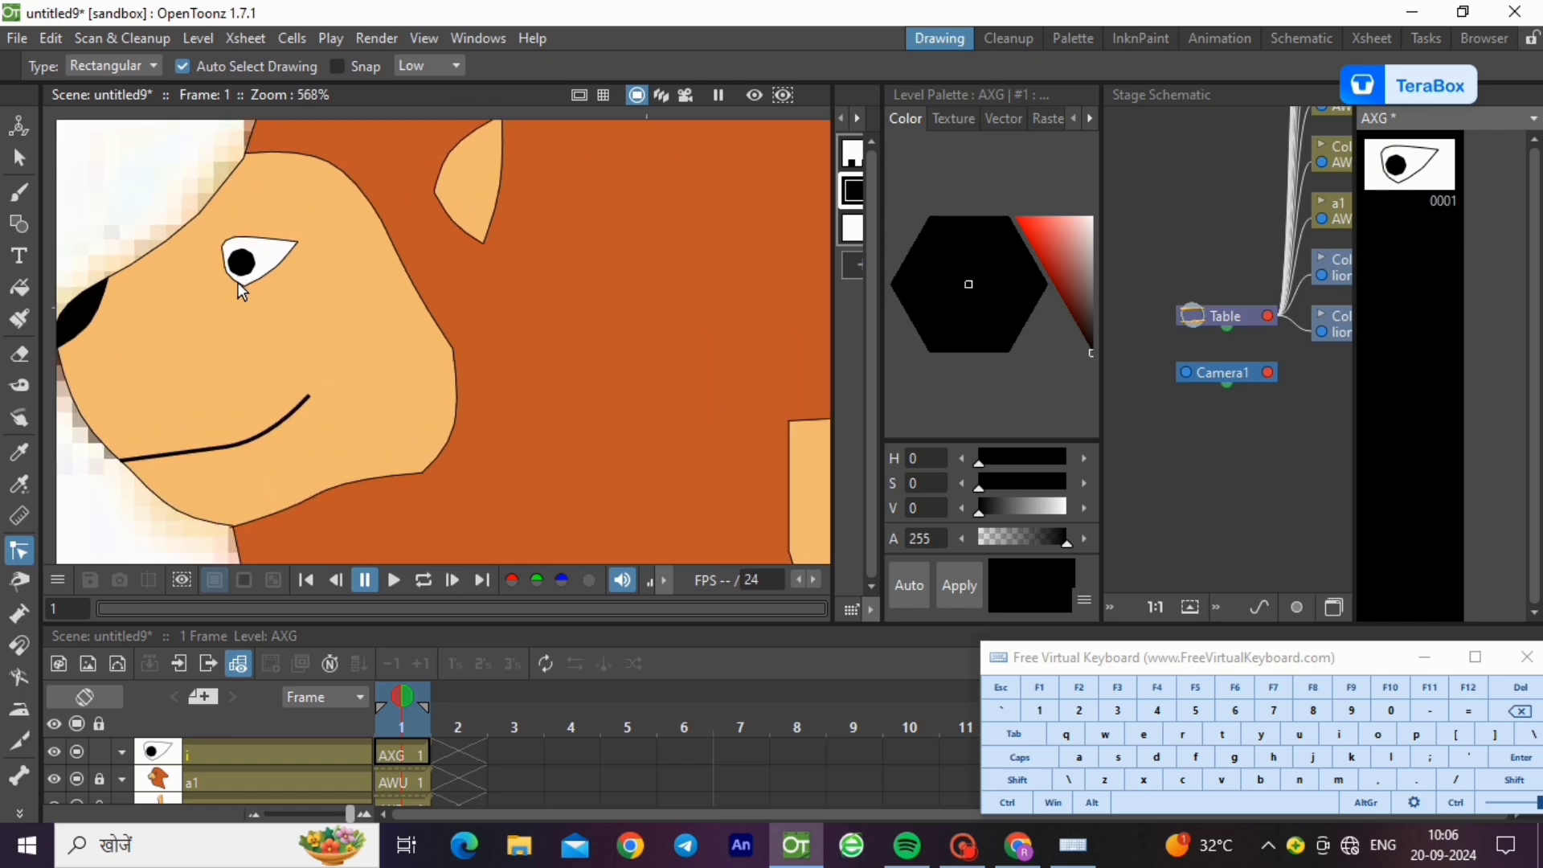
key(s)
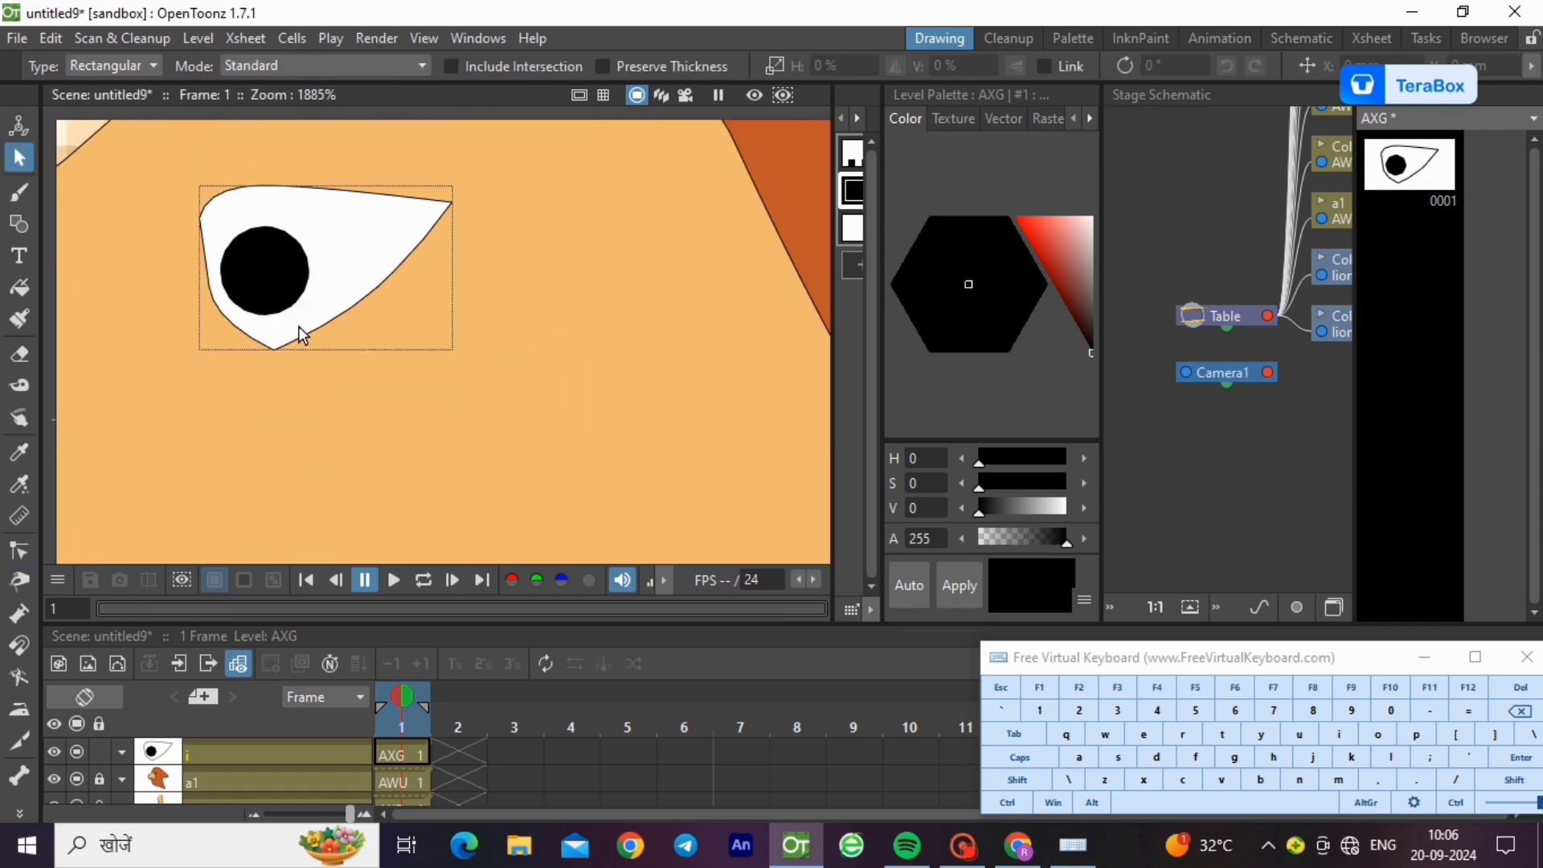
click(290, 294)
scroll(298, 270, down, 10)
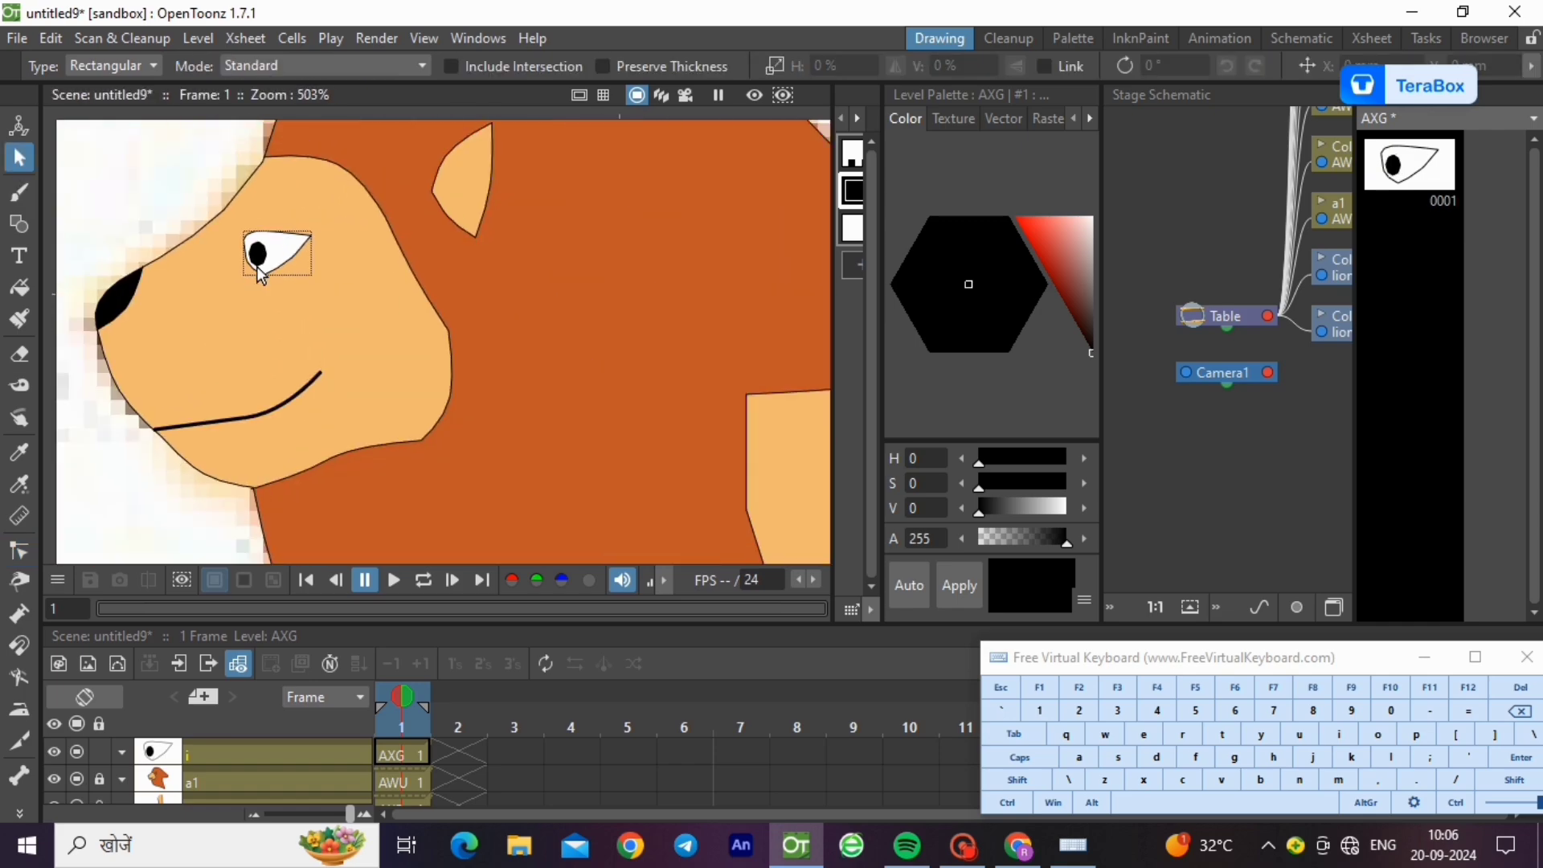
- Lock the i column, and hide the Col2 reference image in the viewer
click(18, 224)
scroll(154, 226, down, 2)
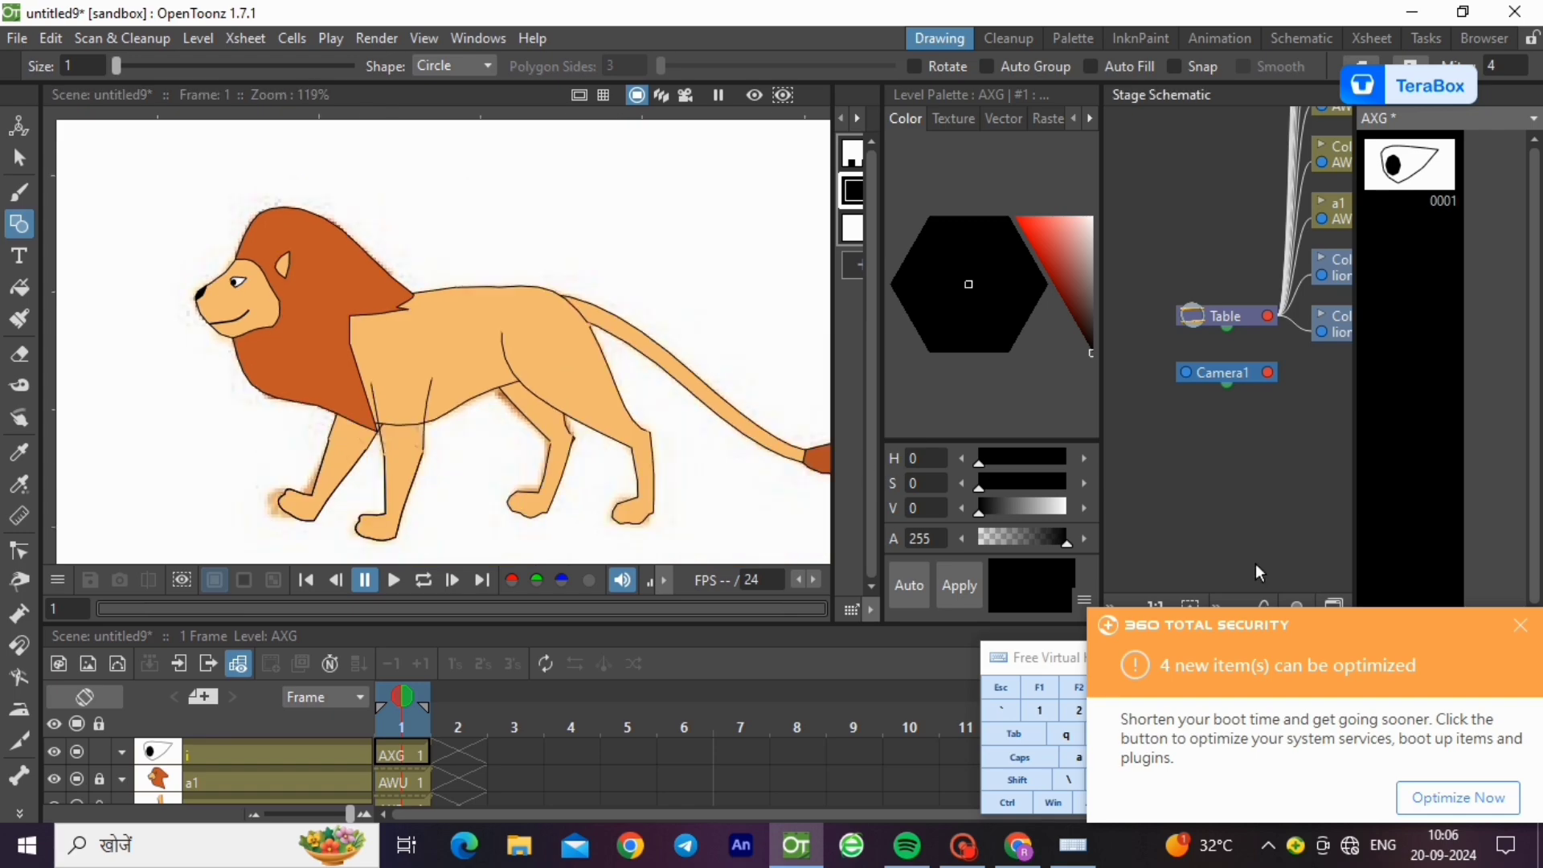
scroll(113, 172, down, 1)
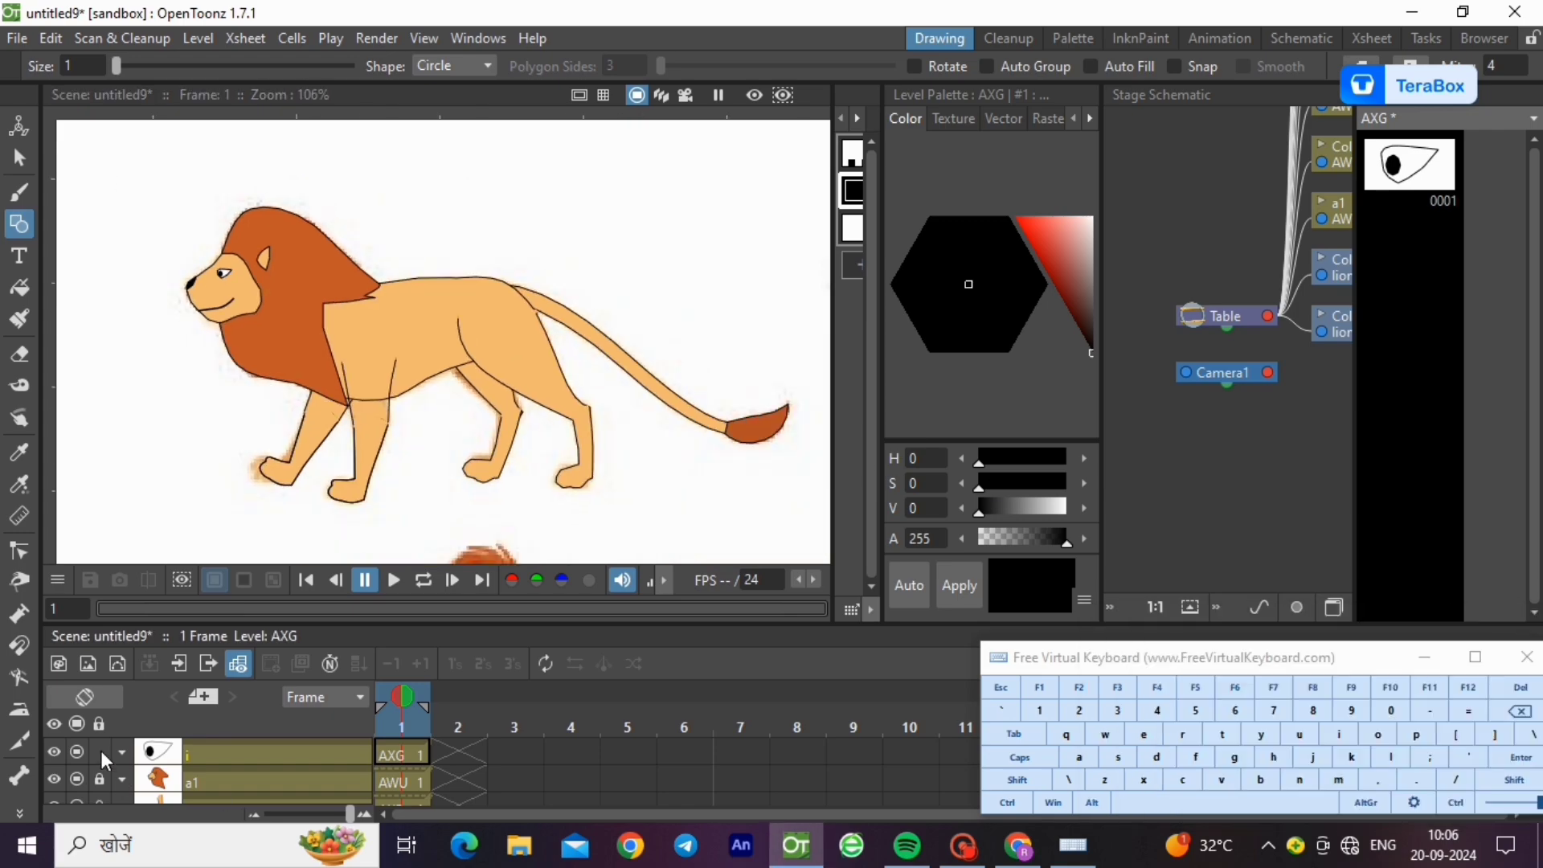
scroll(152, 770, down, 3)
click(80, 741)
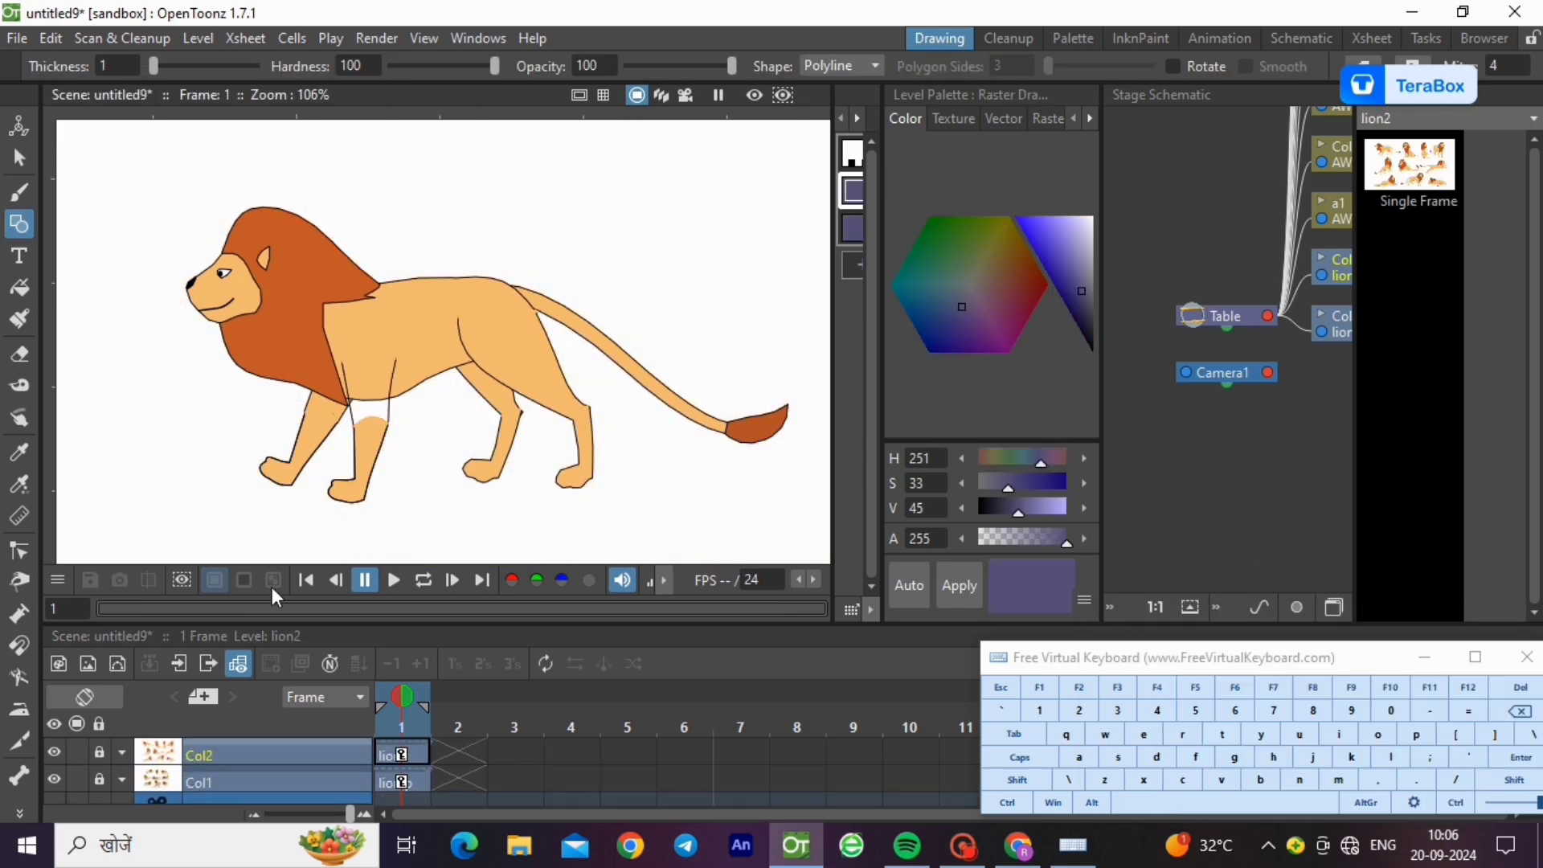
- Unlock the l1 column, and remove the skin-coloured line covering the top edge of the upper front leg
scroll(324, 756, up, 7)
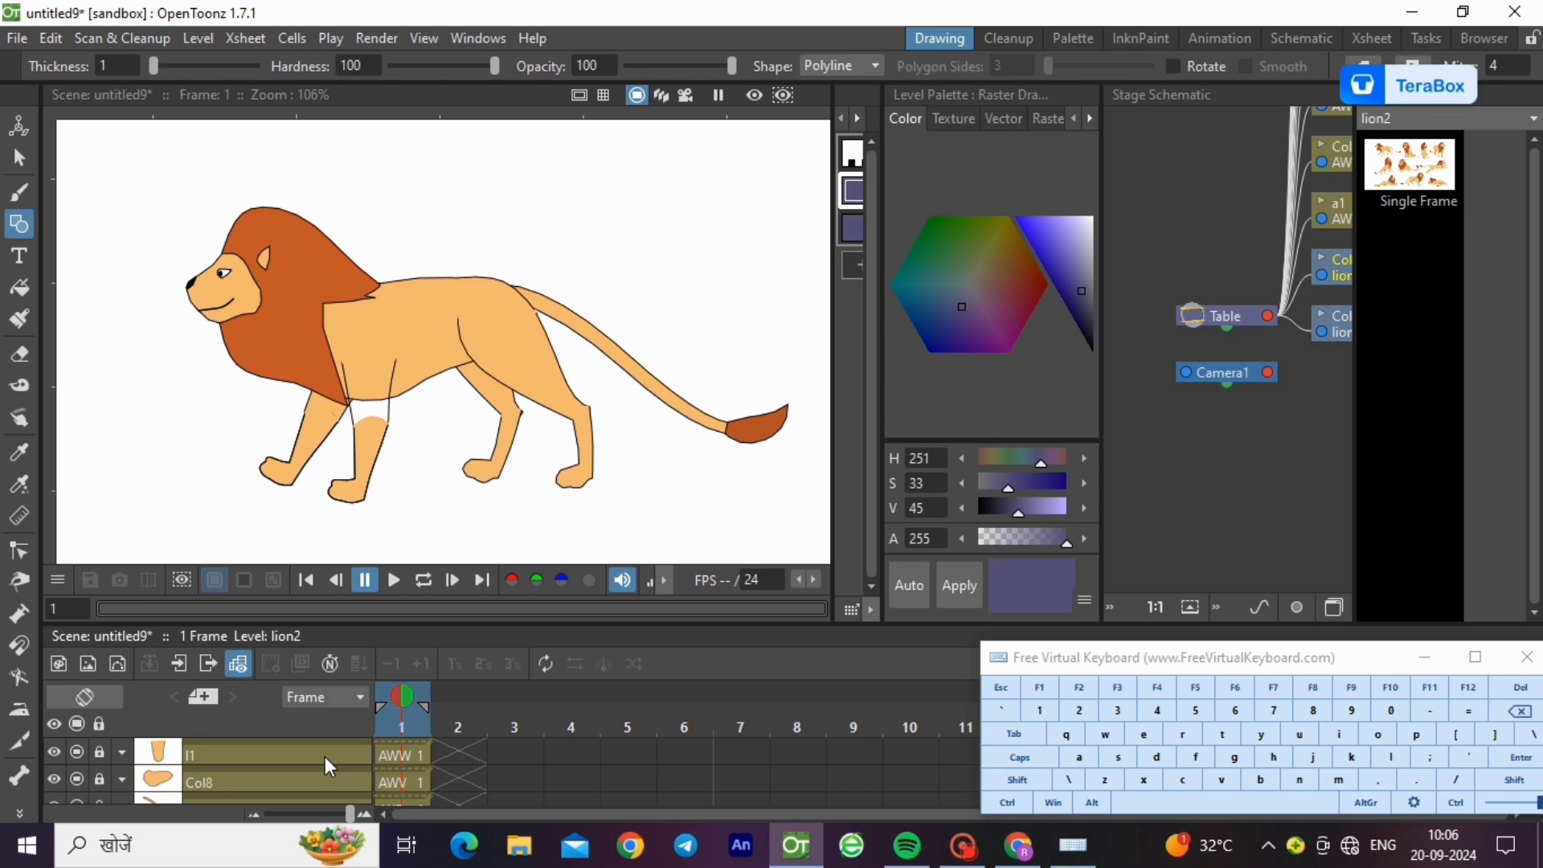
click(406, 749)
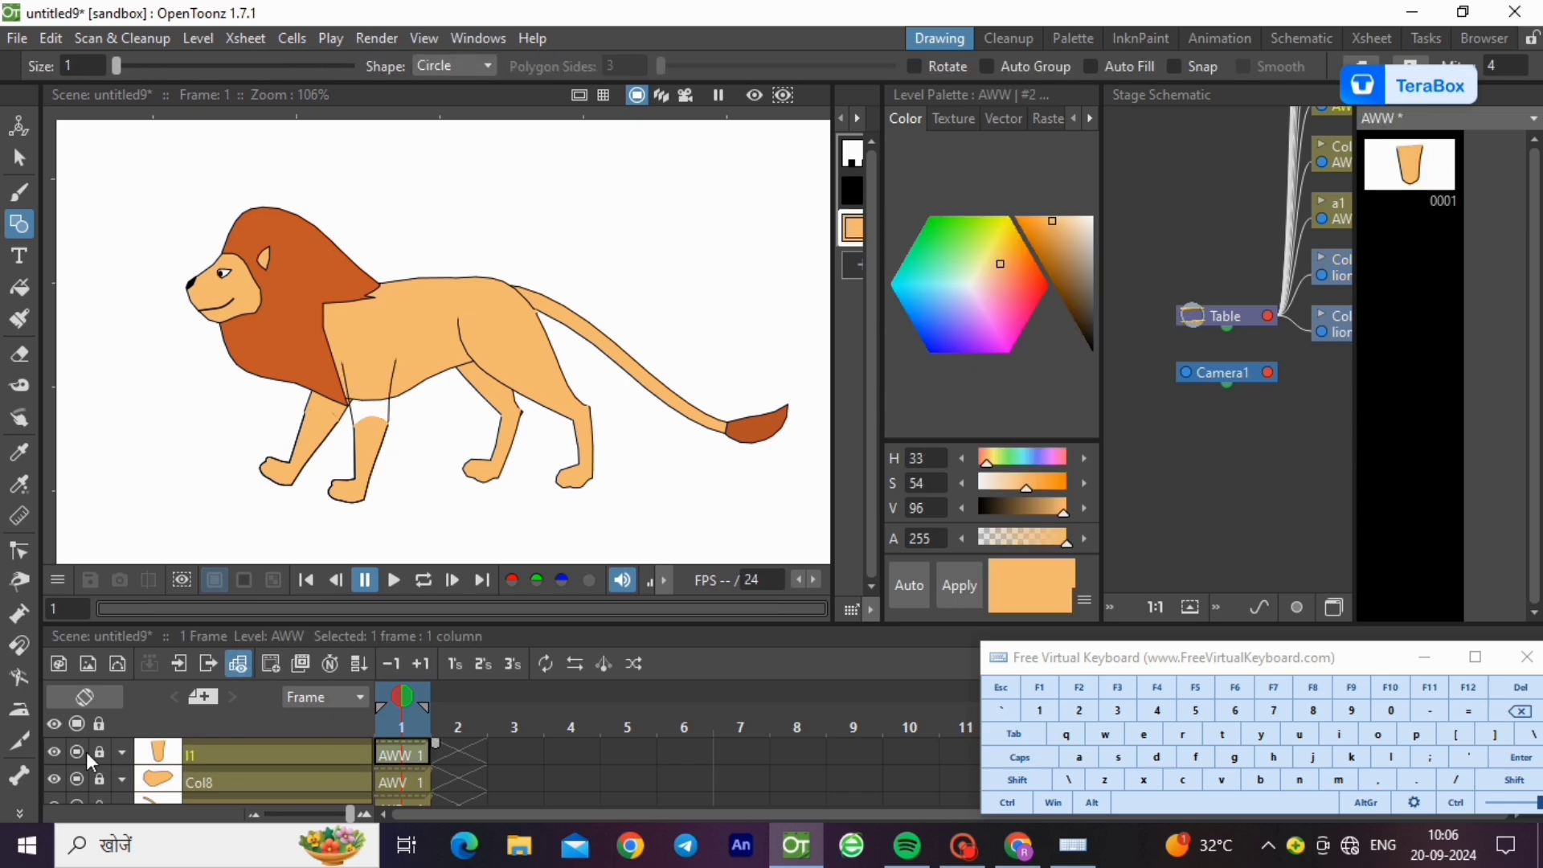
click(97, 753)
scroll(379, 365, up, 6)
click(20, 158)
click(350, 376)
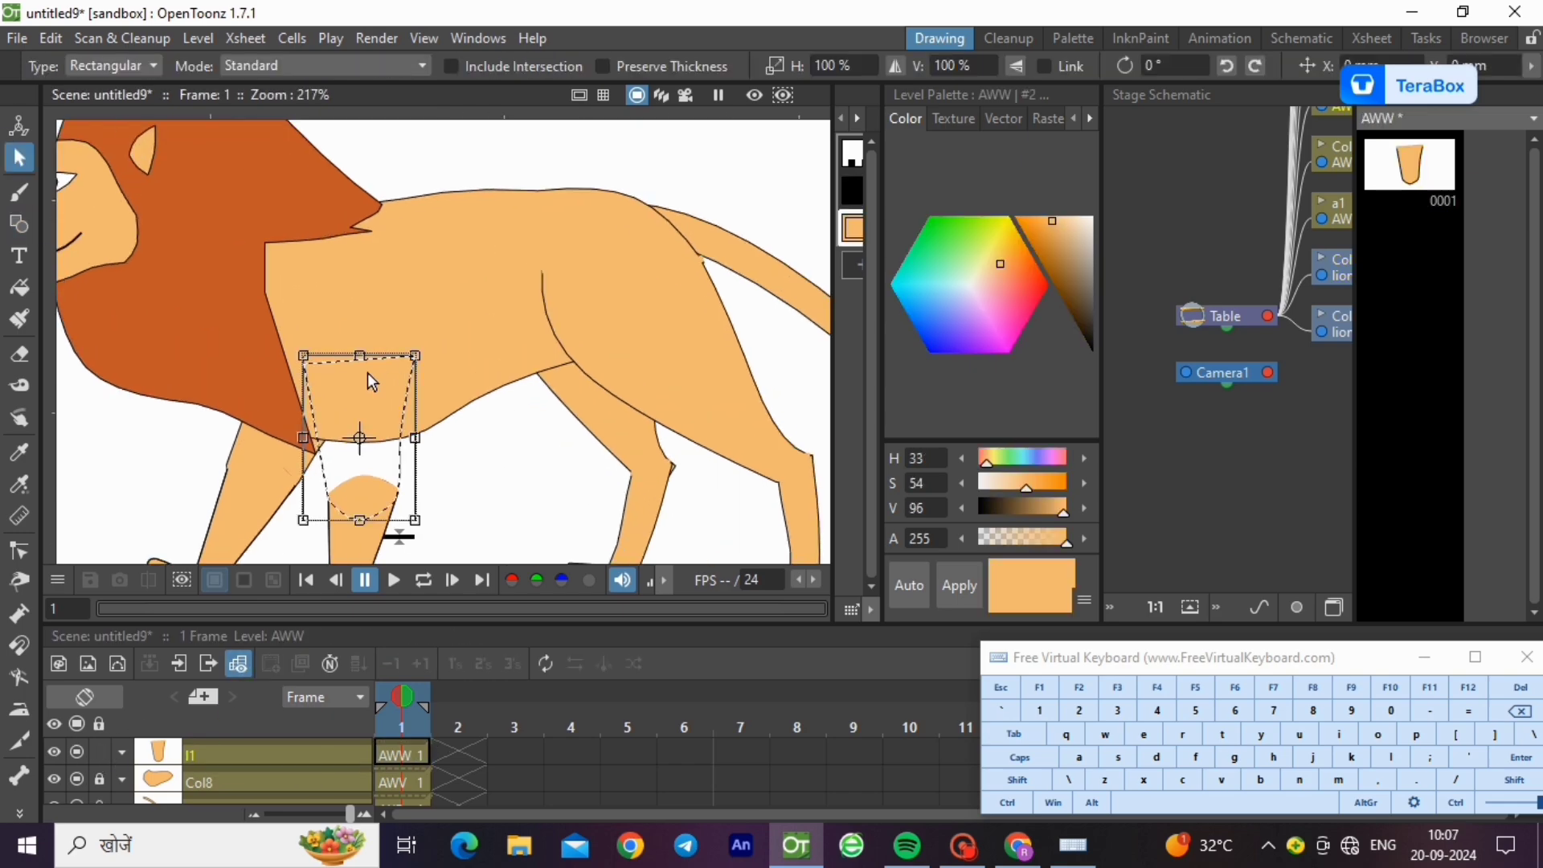
double_click(365, 371)
click(366, 363)
click(379, 354)
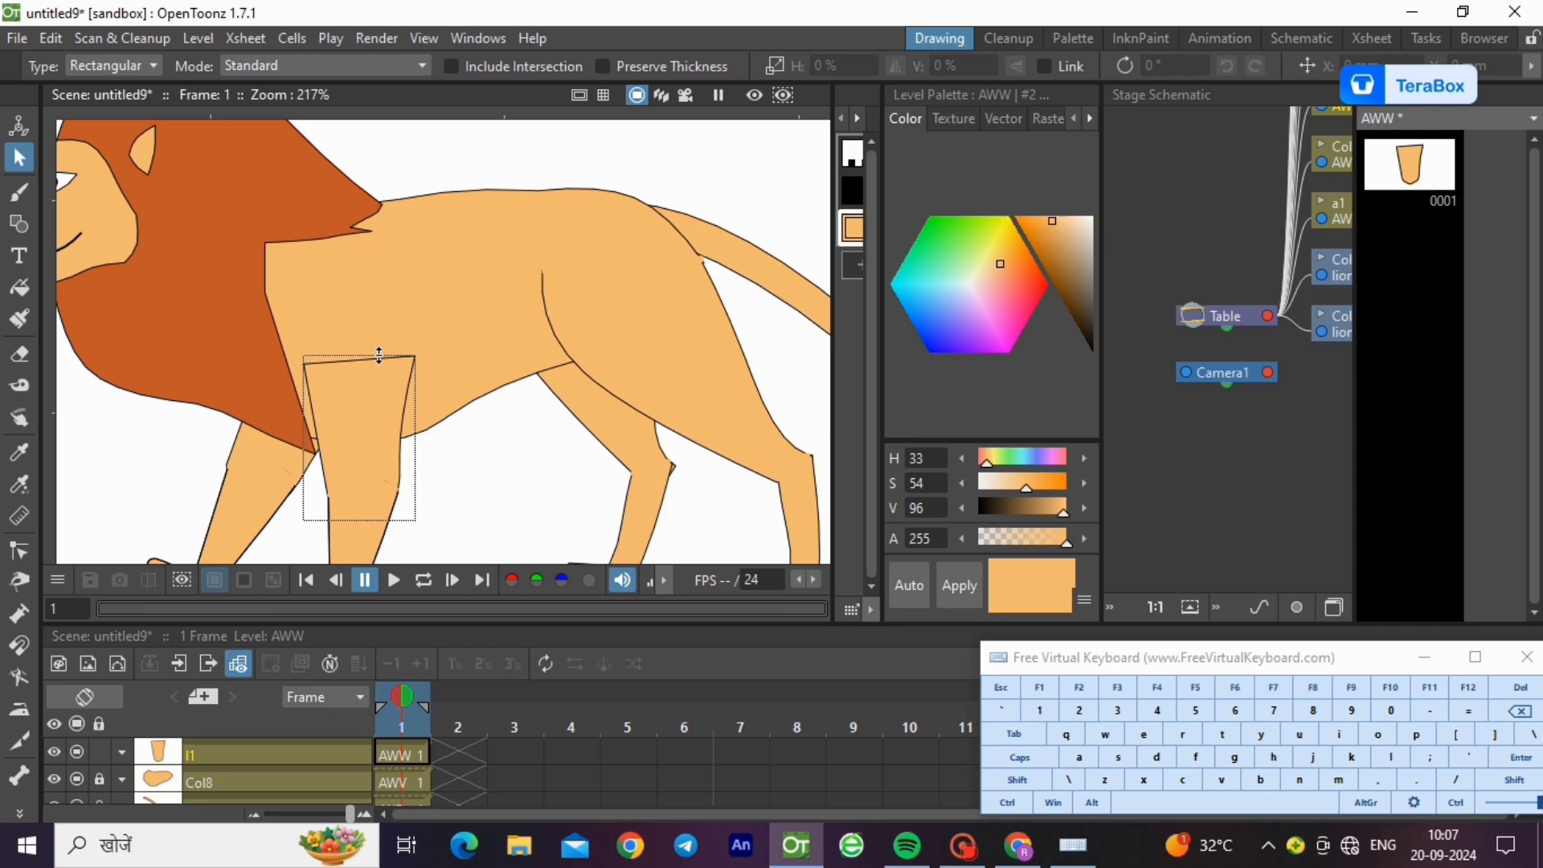
- Draw a straight skin-coloured polyline over the top edge of the upper front leg to blend it into the torso
click(18, 224)
scroll(368, 382, up, 6)
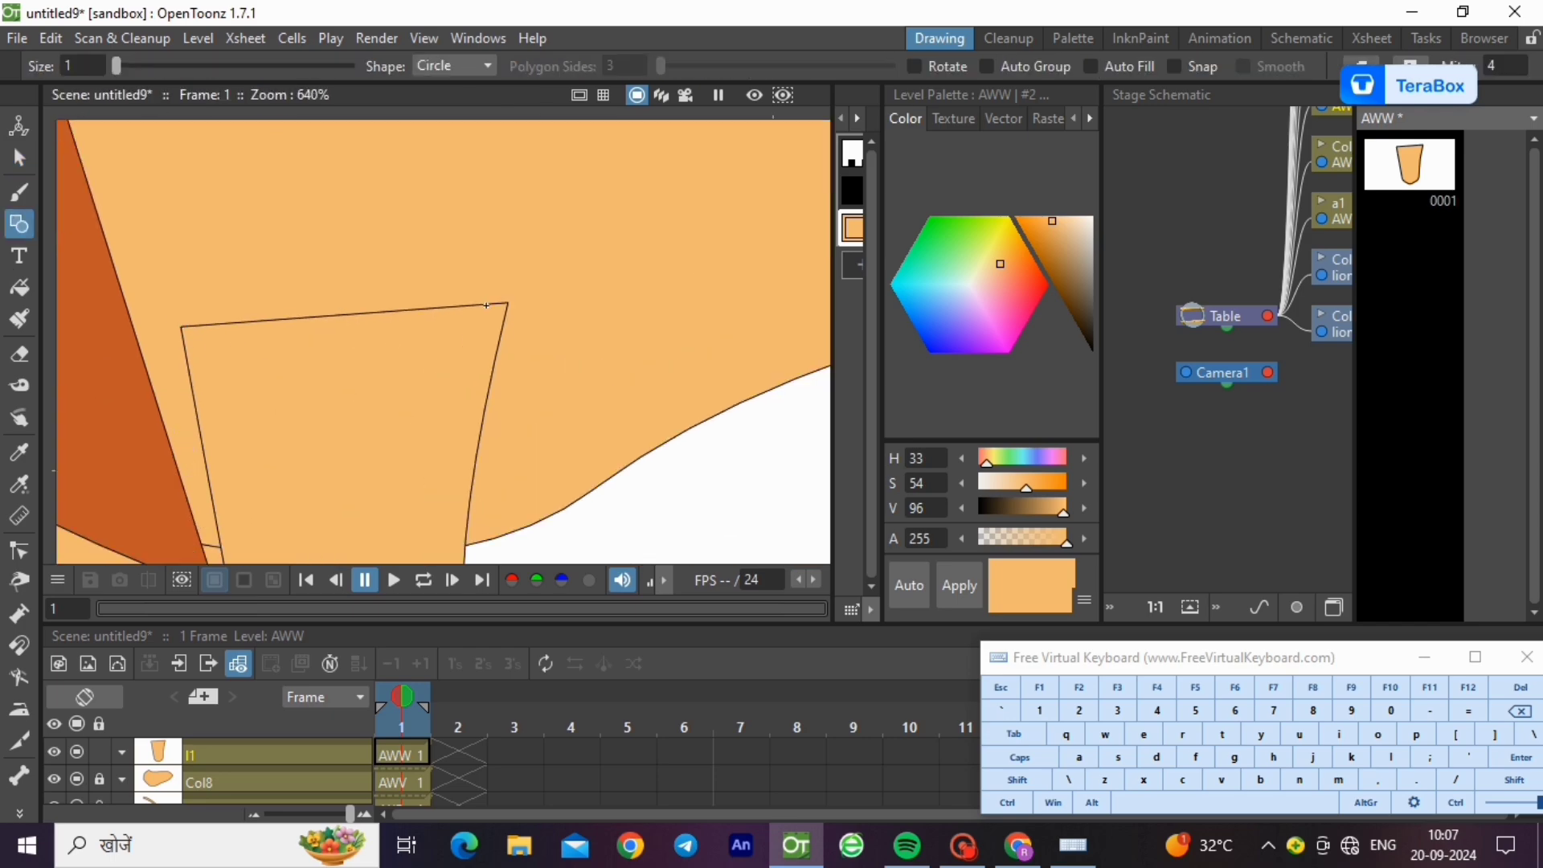
click(454, 66)
click(435, 168)
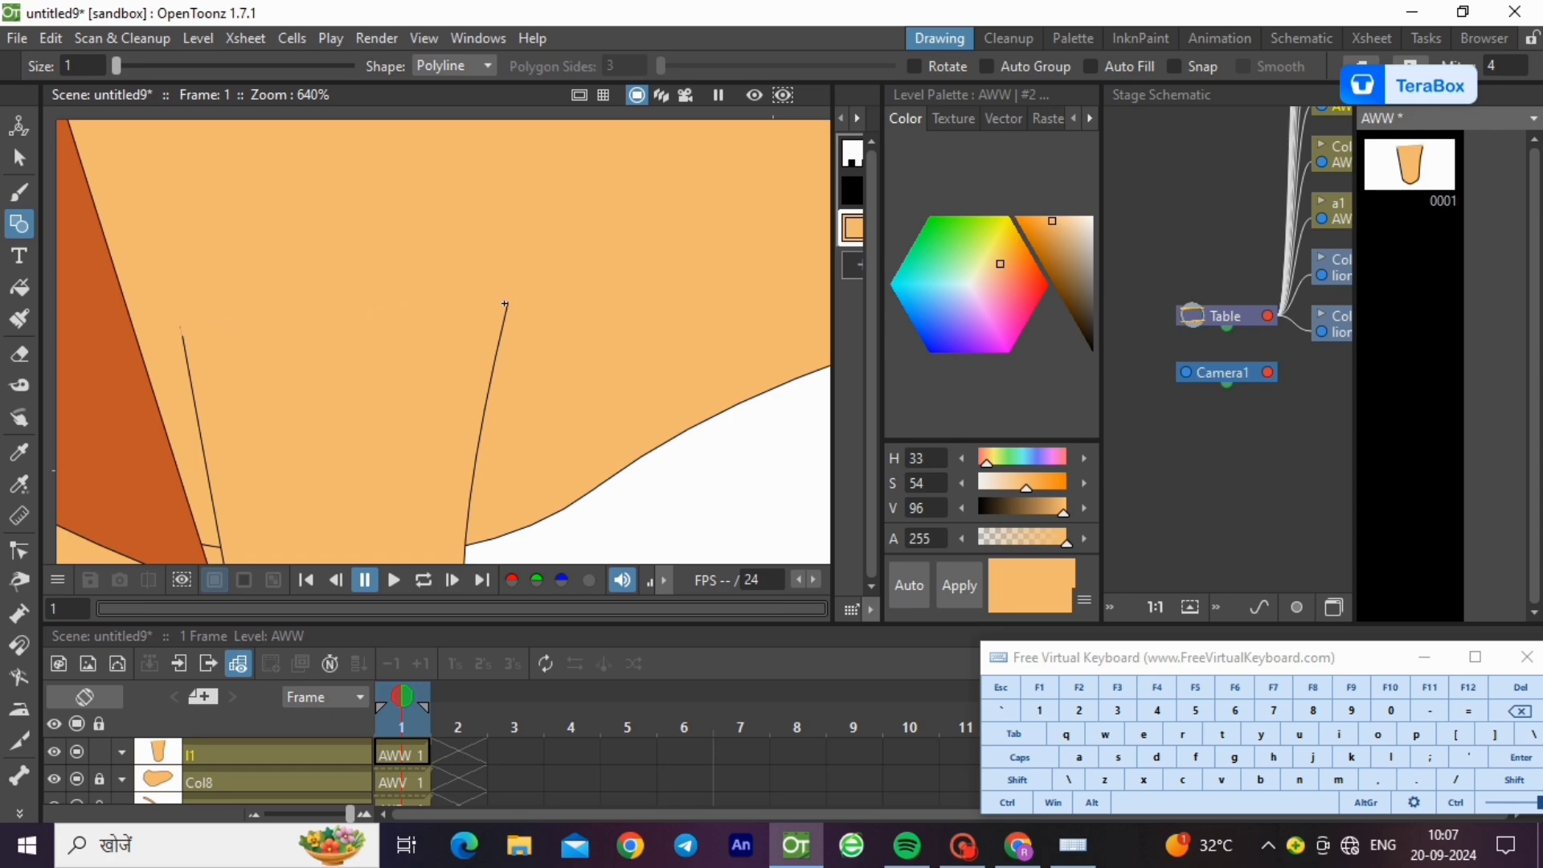
scroll(506, 304, down, 15)
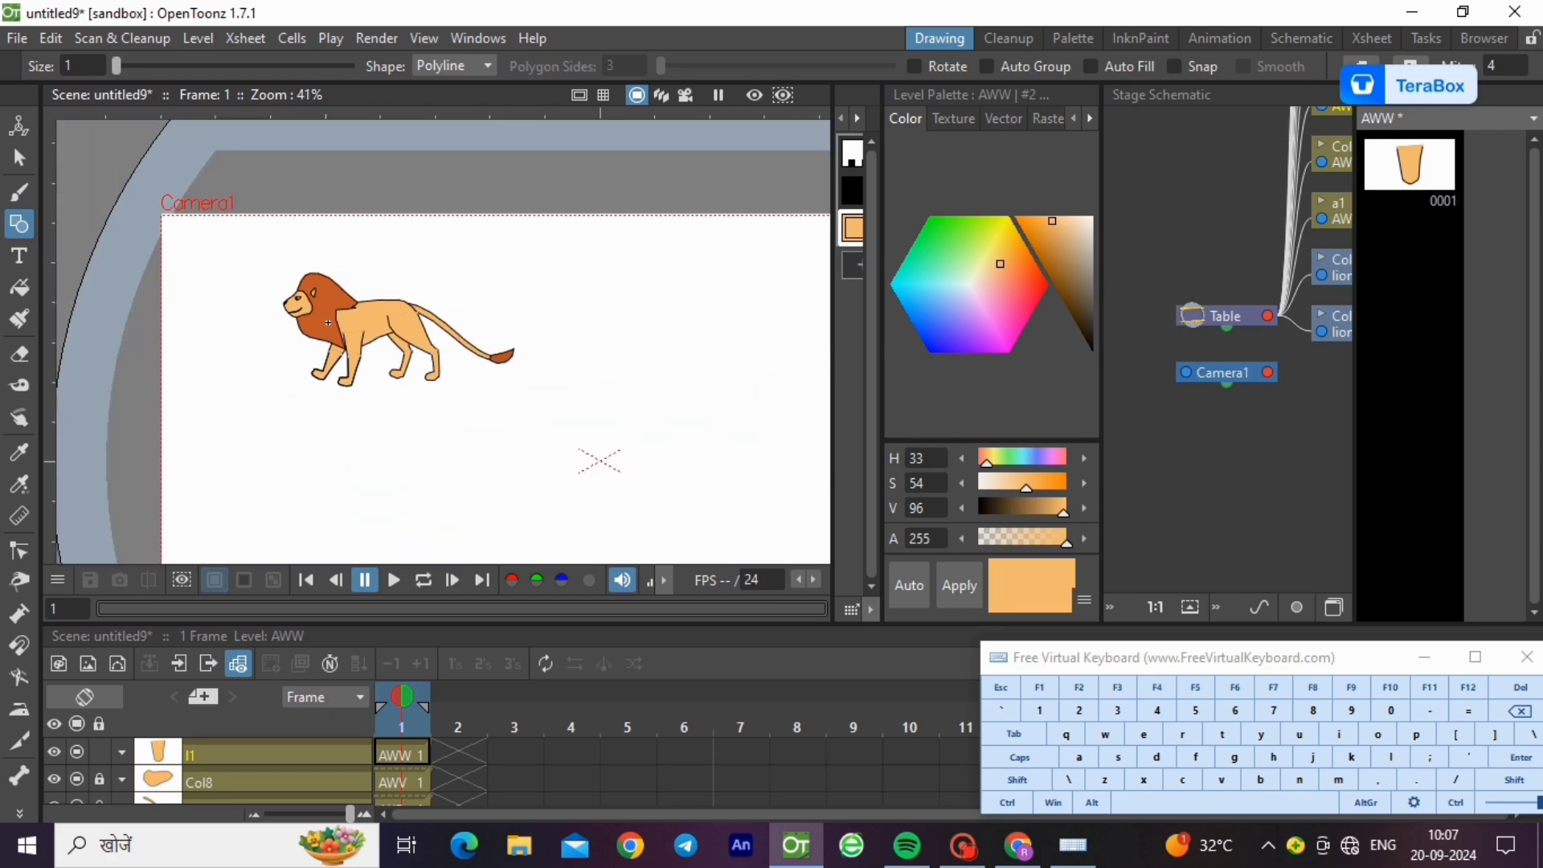
scroll(327, 322, up, 4)
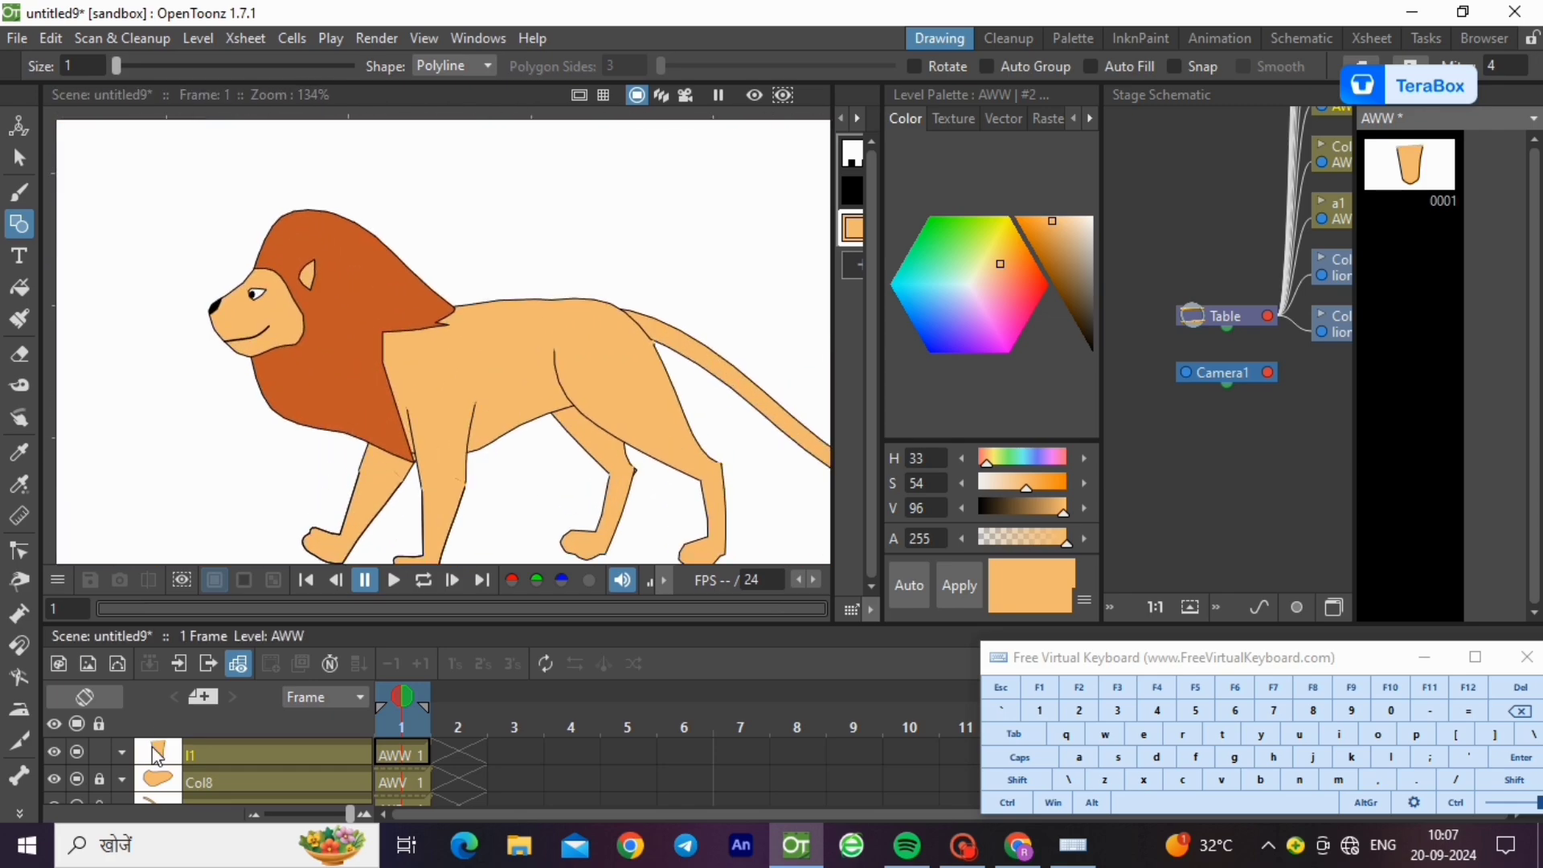
- Lock the l1 column, and unlock the a1 column
scroll(230, 405, down, 4)
click(99, 751)
scroll(99, 752, up, 3)
click(99, 781)
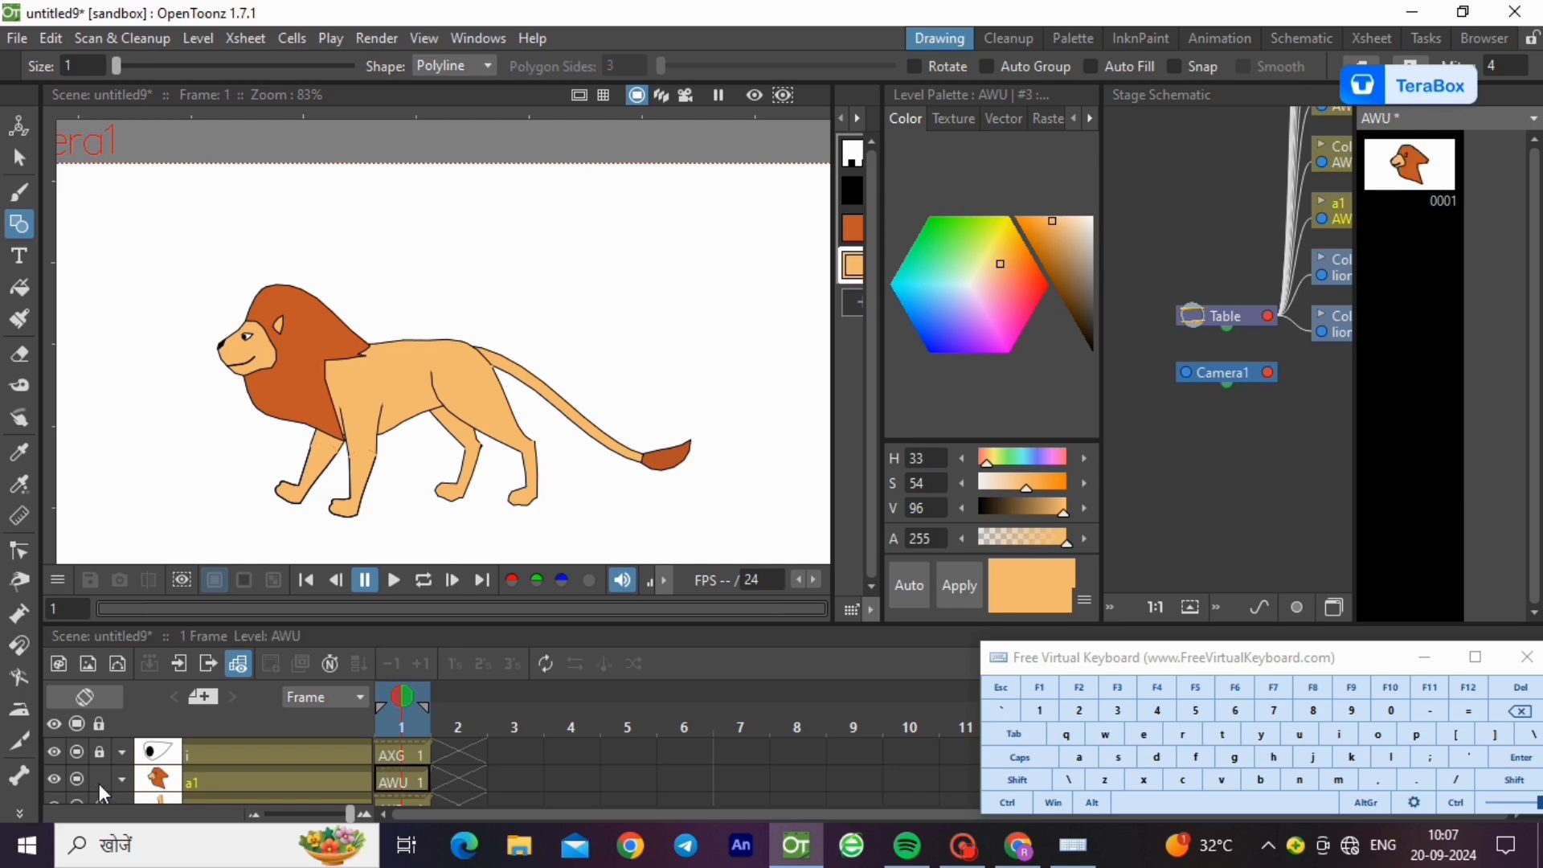
- Draw a black diagonal line across the mane behind the ear in the a1 column, and reduce its thickness
scroll(348, 399, up, 2)
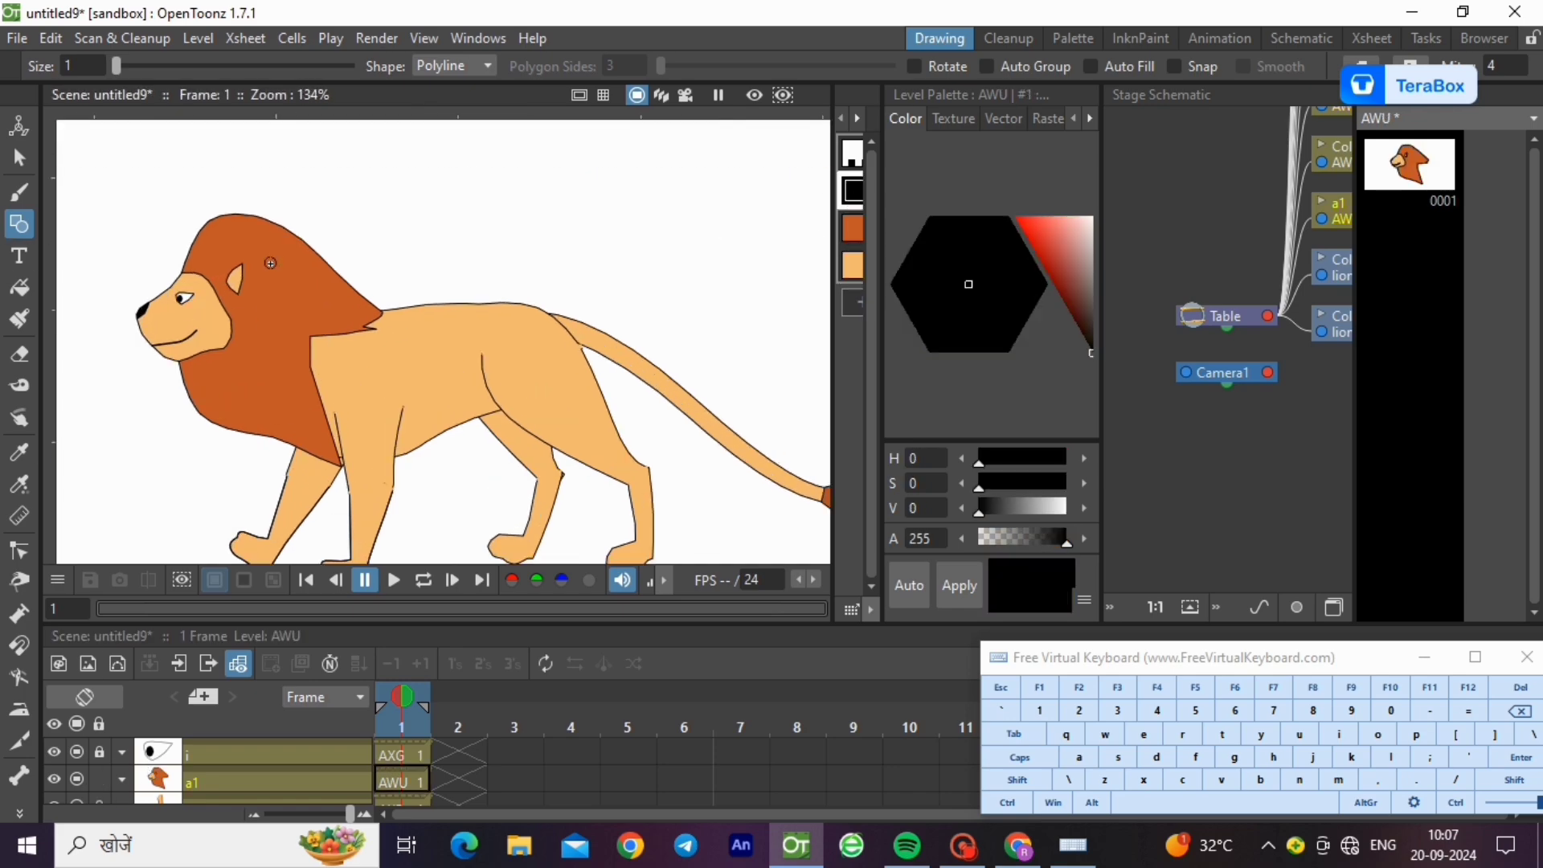
double_click(357, 311)
click(19, 158)
click(318, 290)
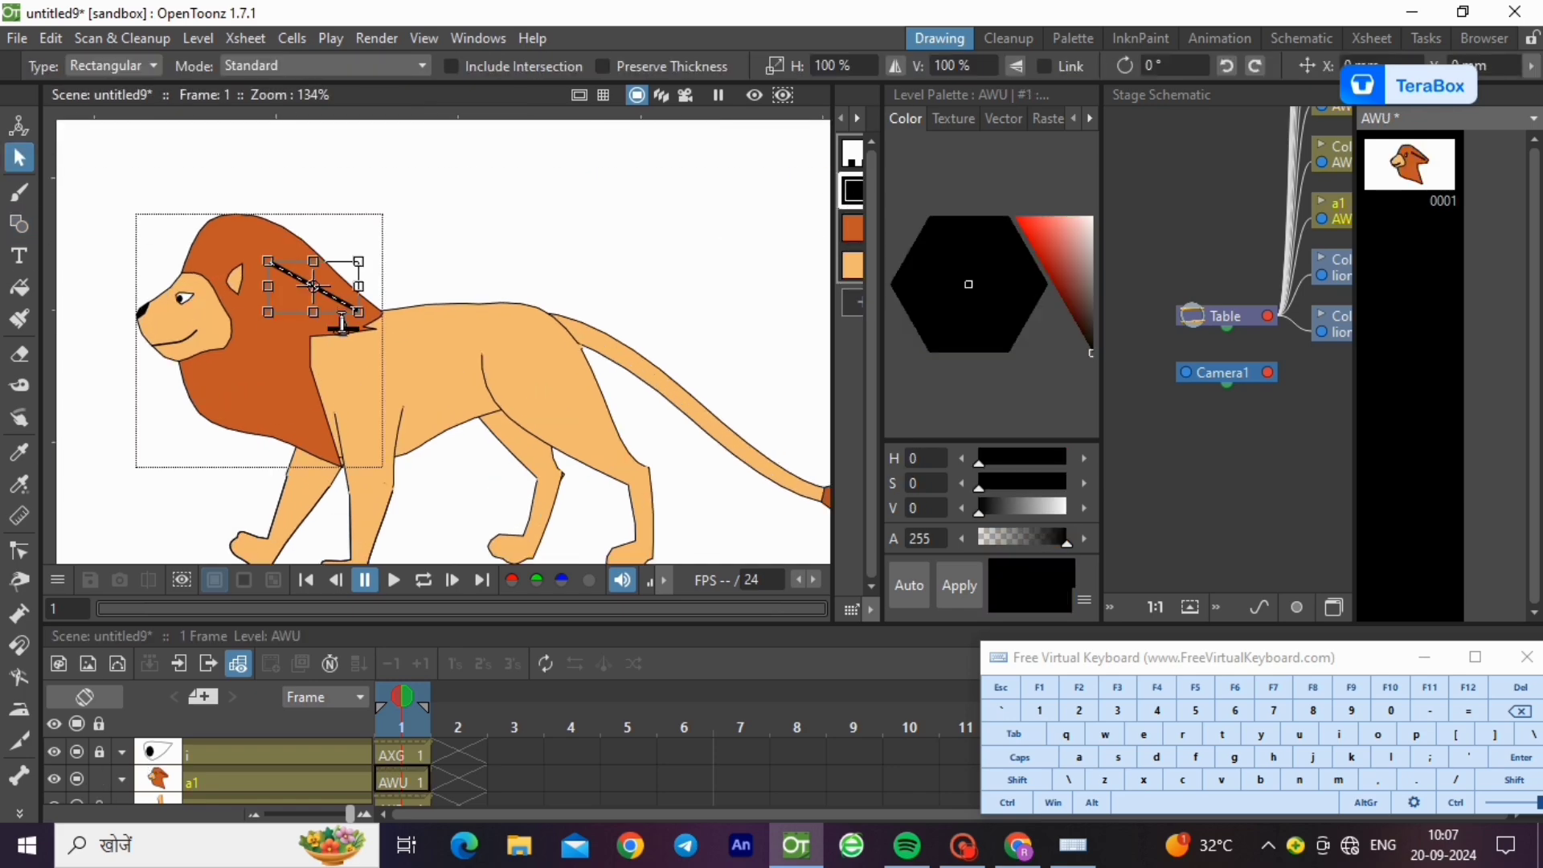
drag(340, 323, 339, 344)
click(270, 352)
- Bend the mane line into a gentle curve with the Control Point Editor
click(19, 551)
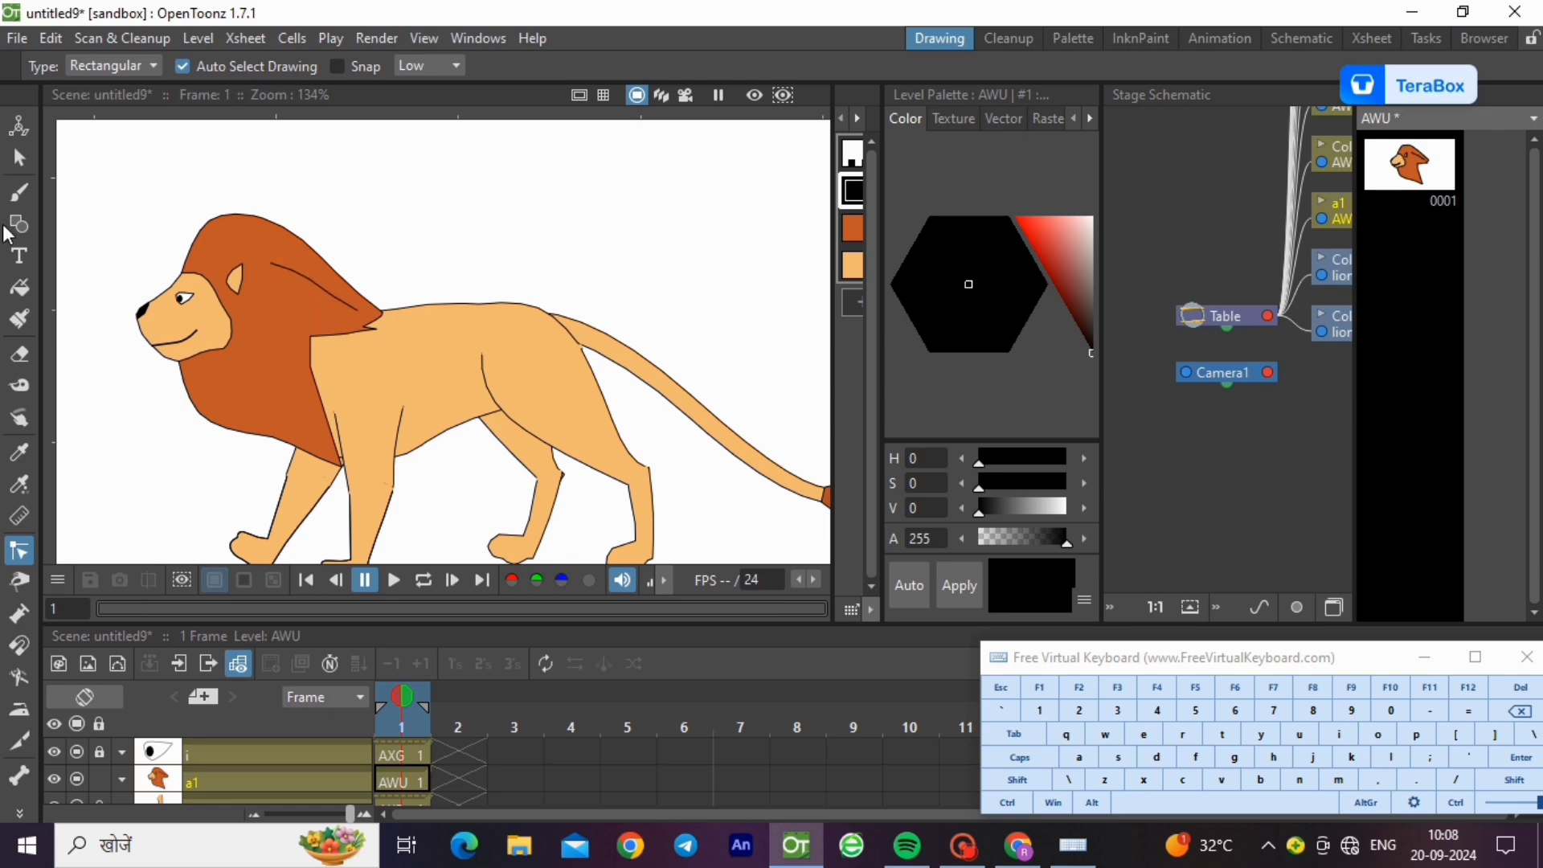
key(g)
scroll(235, 392, down, 3)
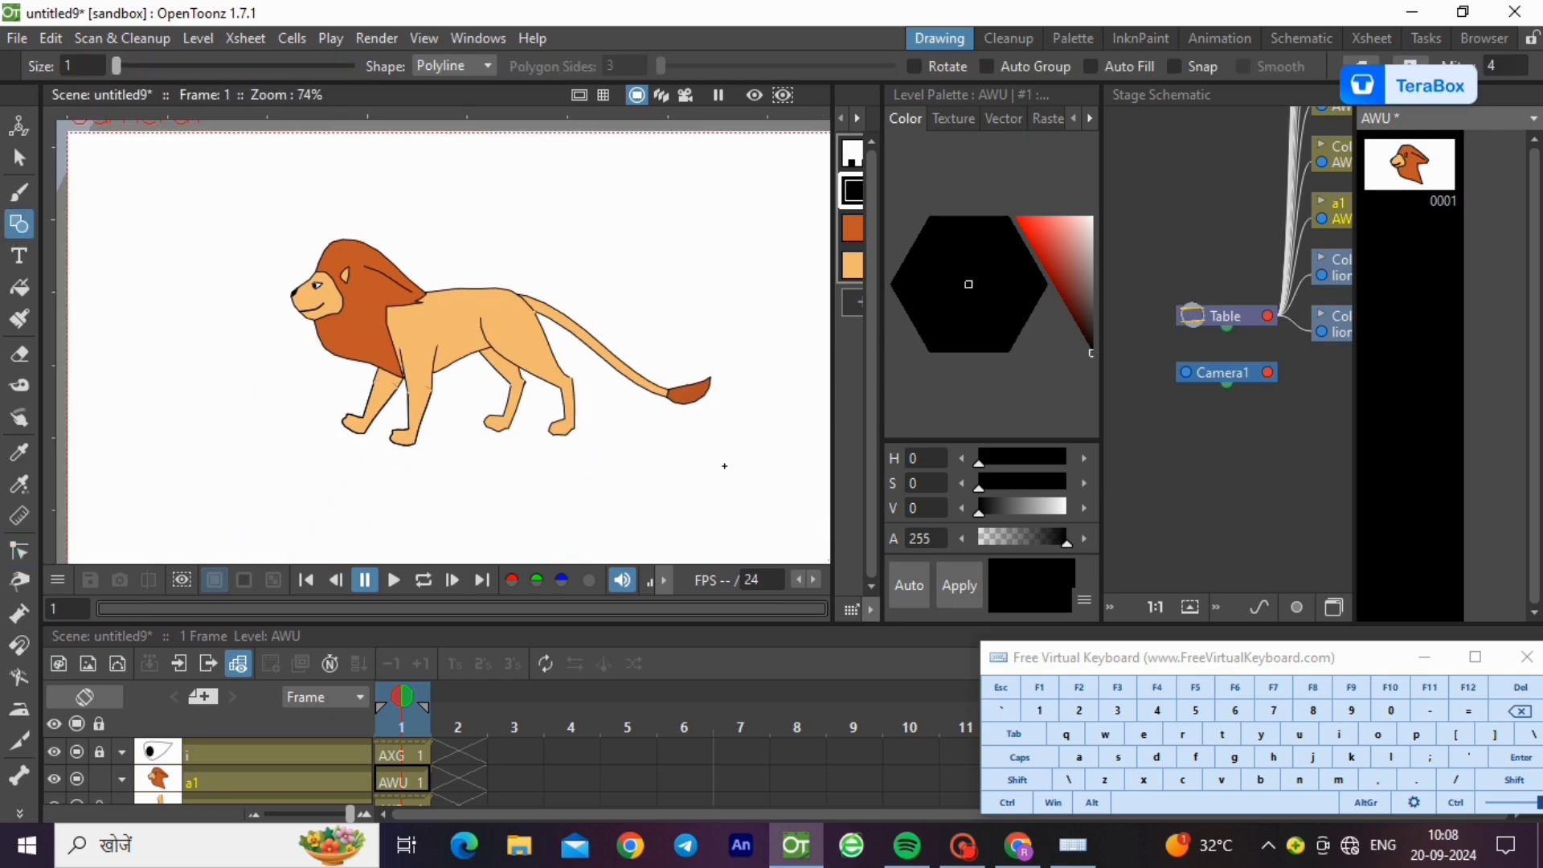